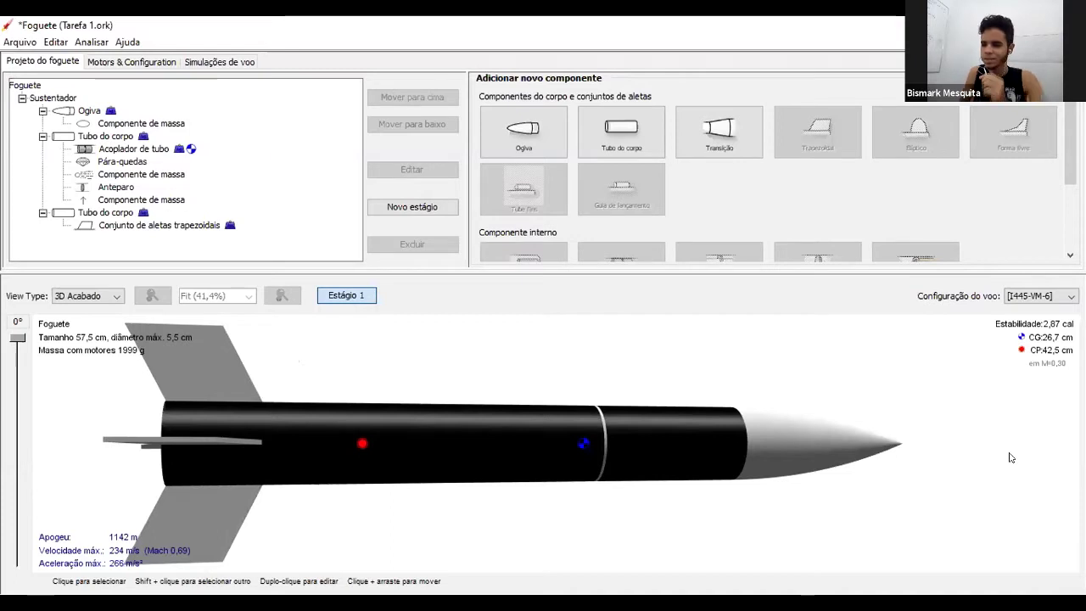
- Switch the rocket display from the finished 3D model to the side view (Vista lateral)
left_click_drag(967, 448, 895, 448)
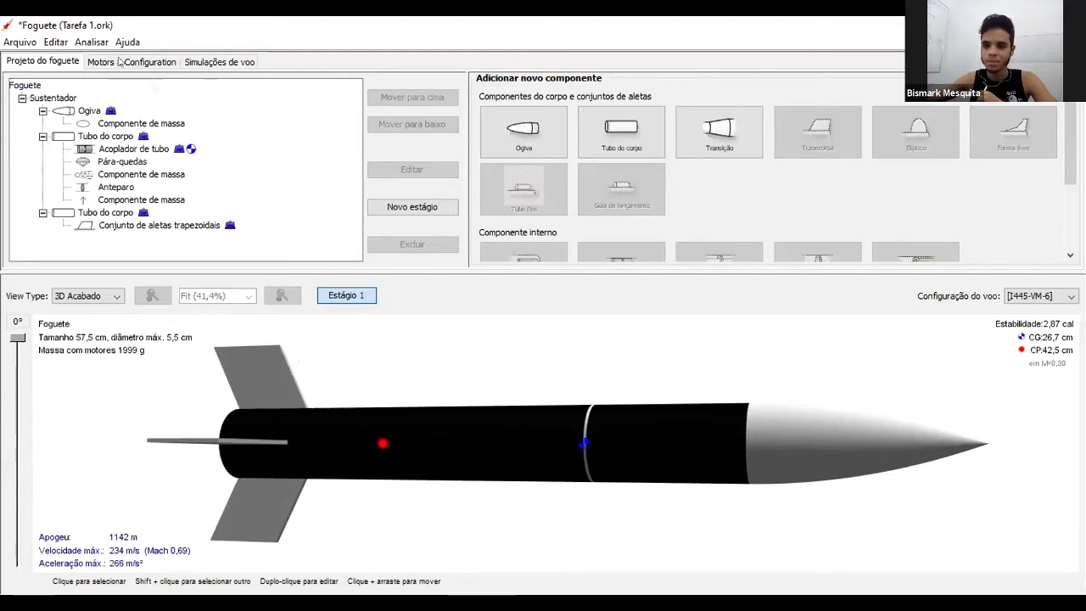
mouse_move(558, 454)
left_mouse_down()
mouse_move(526, 452)
mouse_move(554, 451)
left_mouse_up()
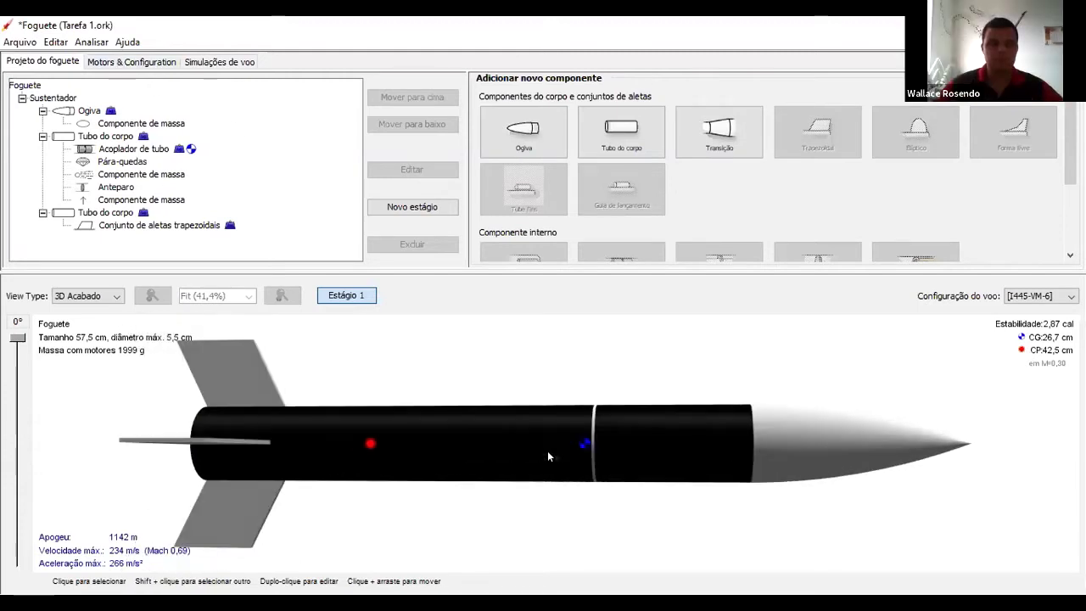
left_click(72, 297)
left_click(78, 309)
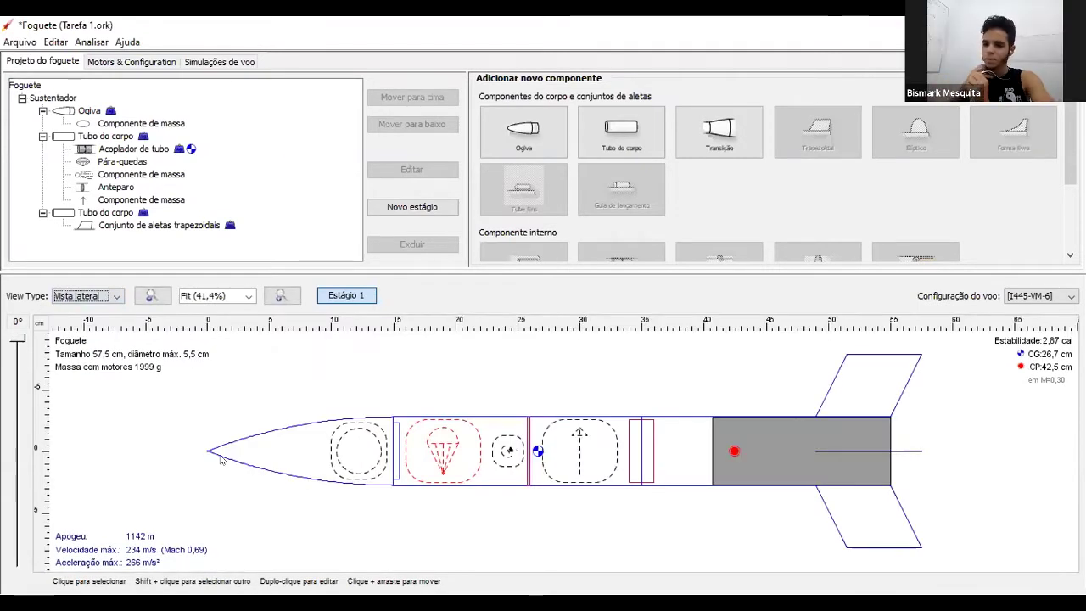
- Highlight the nose cone's mass component, the parachute, the bulkhead and the trapezoidal fin set to locate them in the side view
left_click(117, 123)
left_click(123, 161)
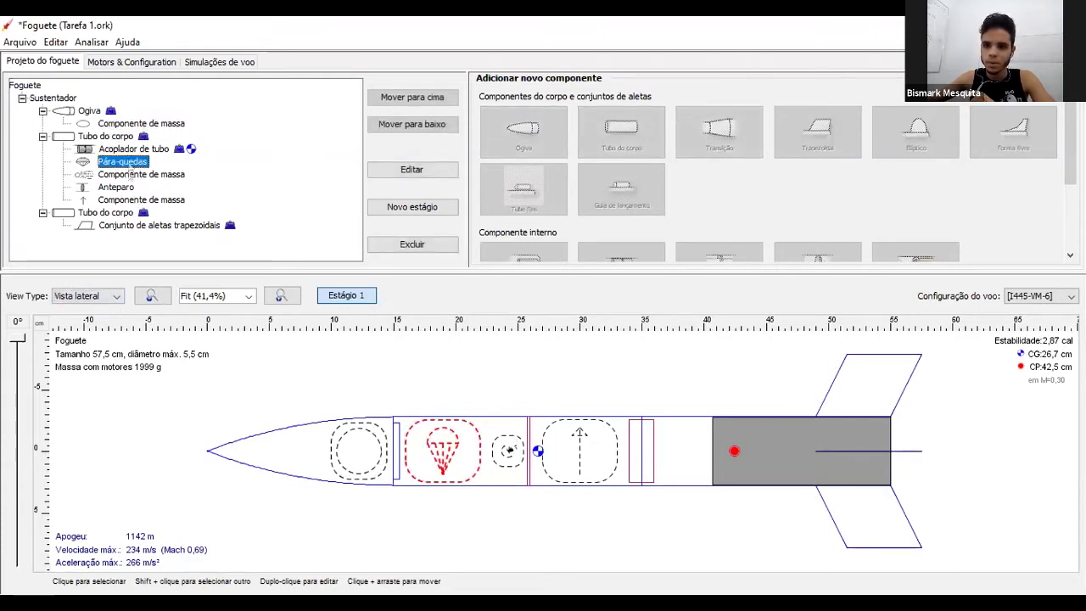
left_click(125, 187)
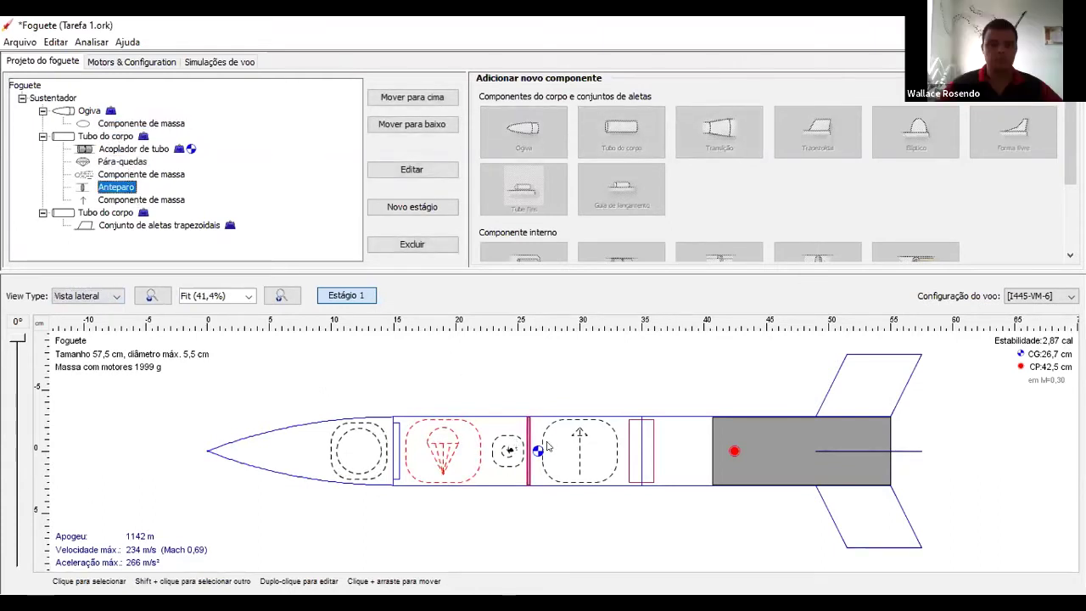
left_click(147, 226)
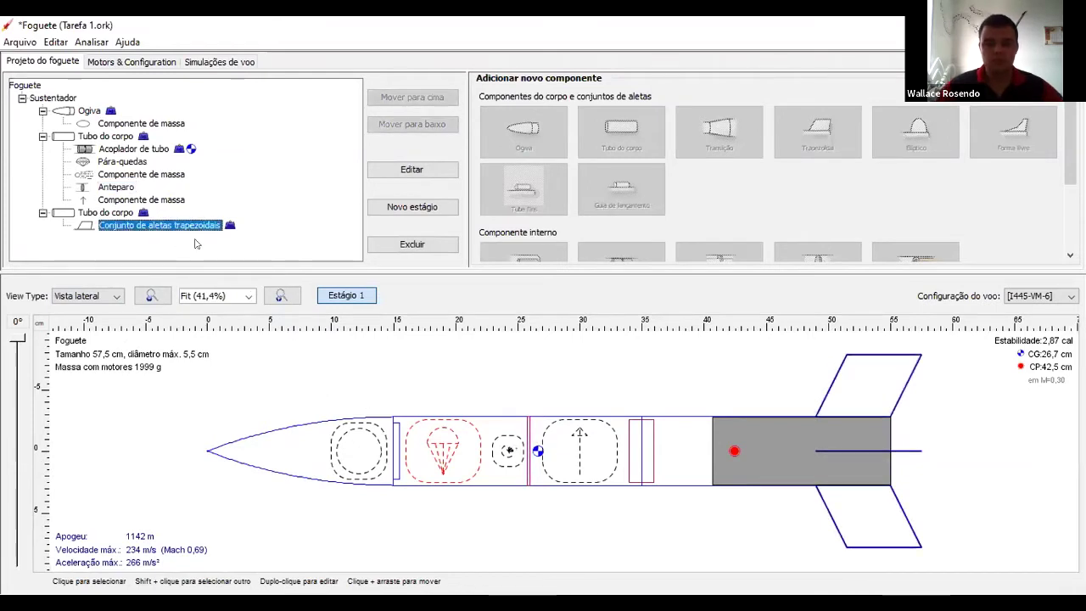
left_click(100, 296)
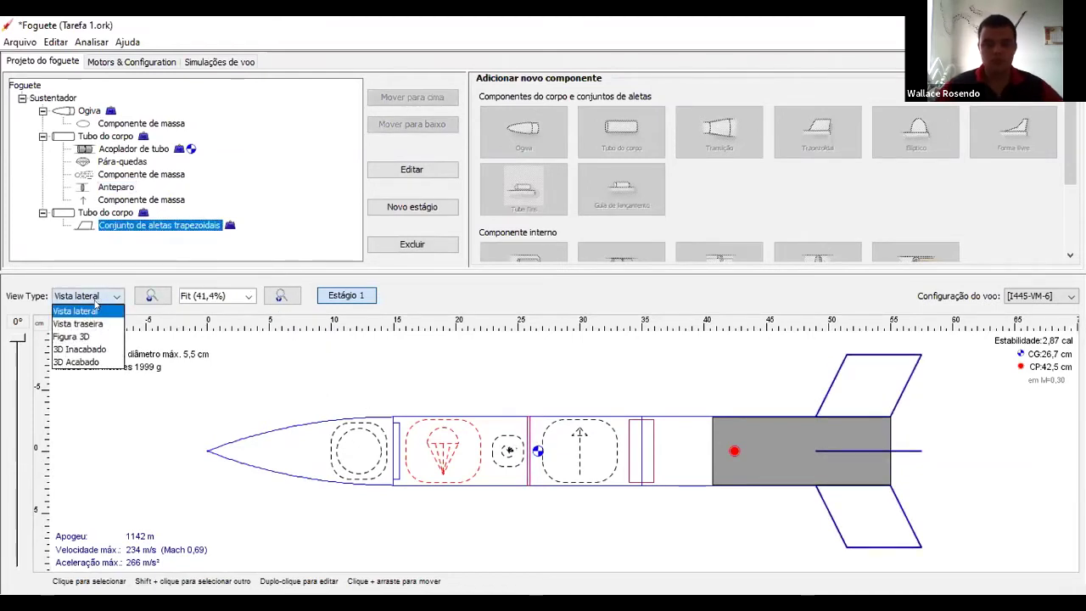
left_click(140, 390)
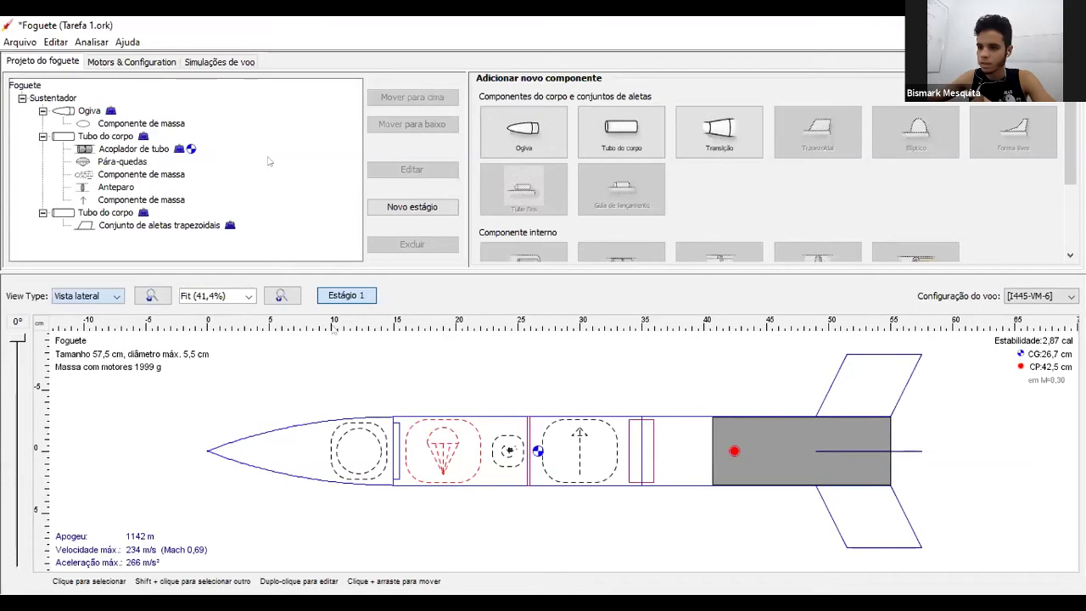
left_click(211, 62)
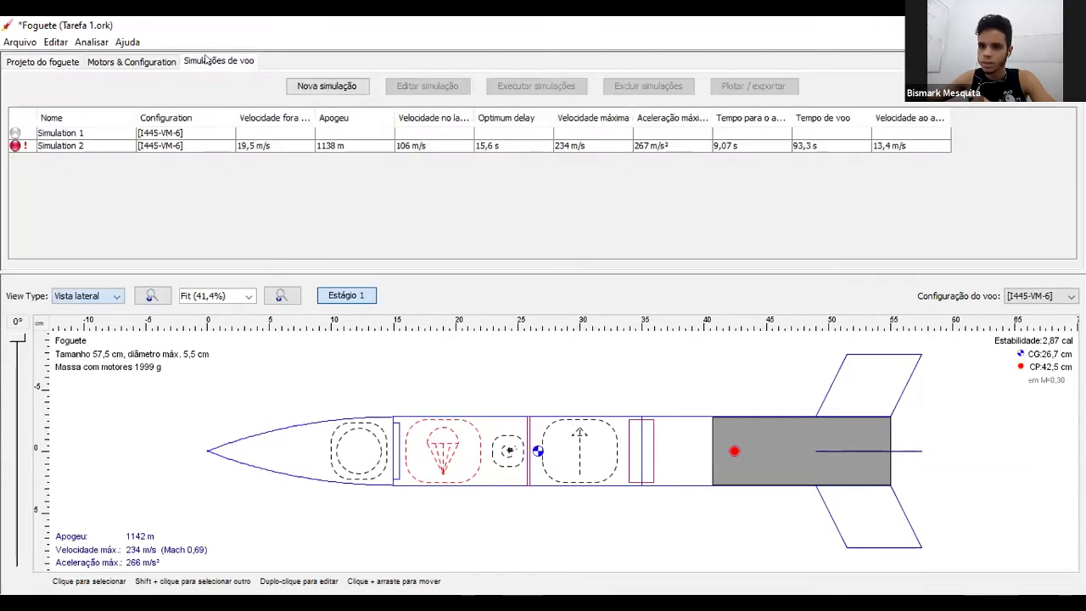
left_click(34, 63)
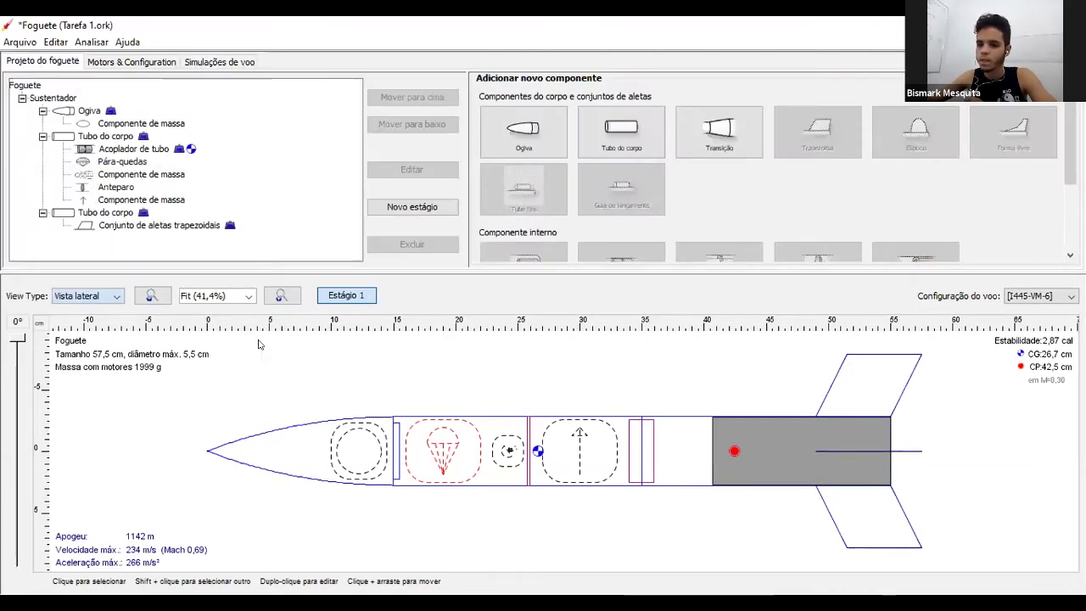
left_click(88, 295)
left_click(75, 307)
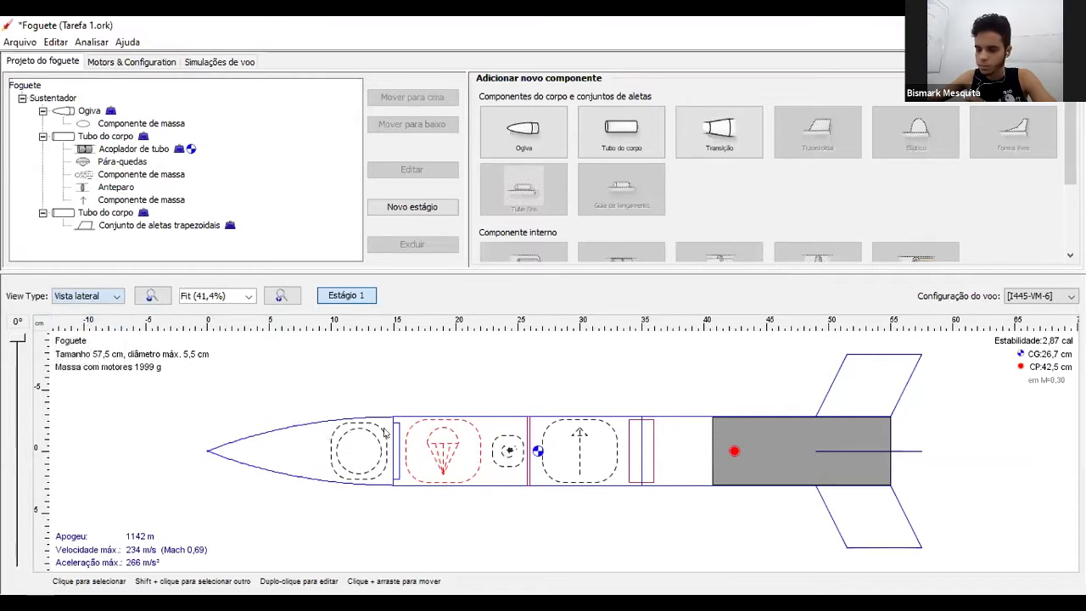
- Locate the parachute and the rear body tube in the side view and review the results listed for the flight simulations
left_click(117, 214)
left_click(122, 161)
left_click(216, 63)
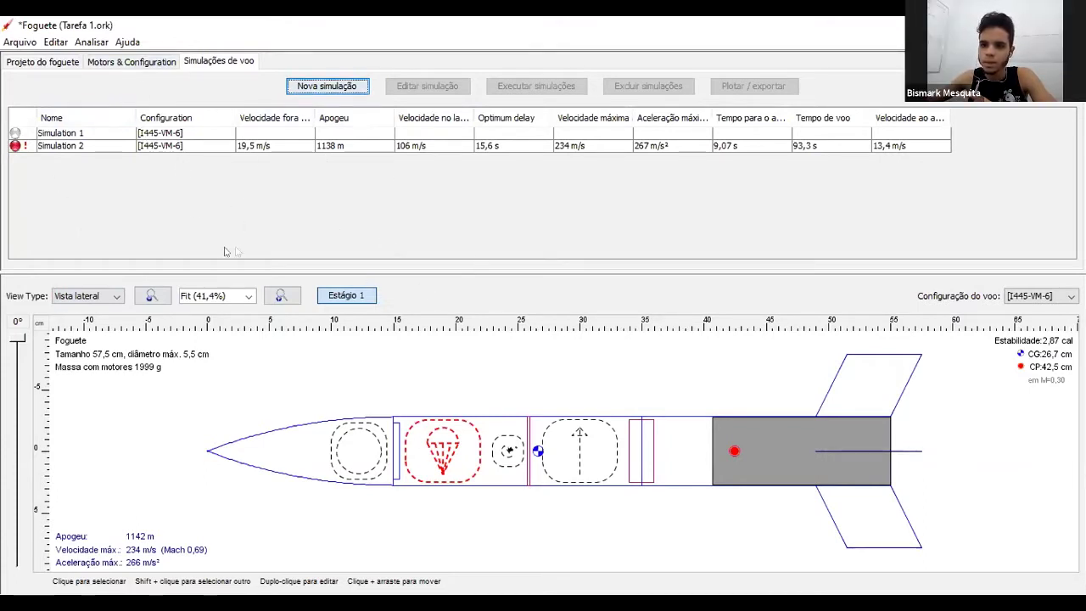
left_click(43, 61)
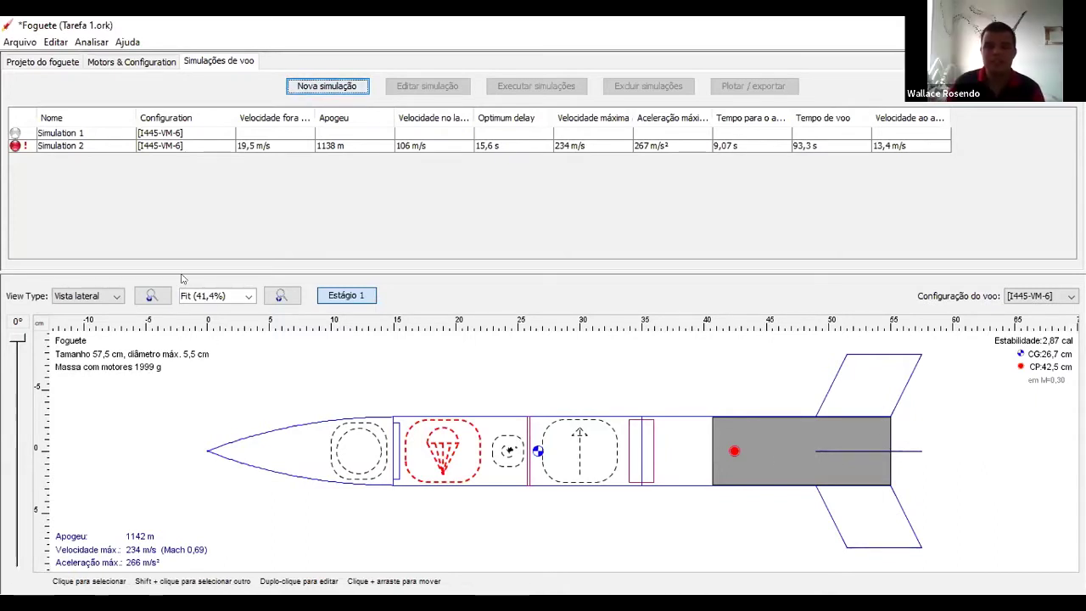
left_click(67, 64)
left_click(204, 61)
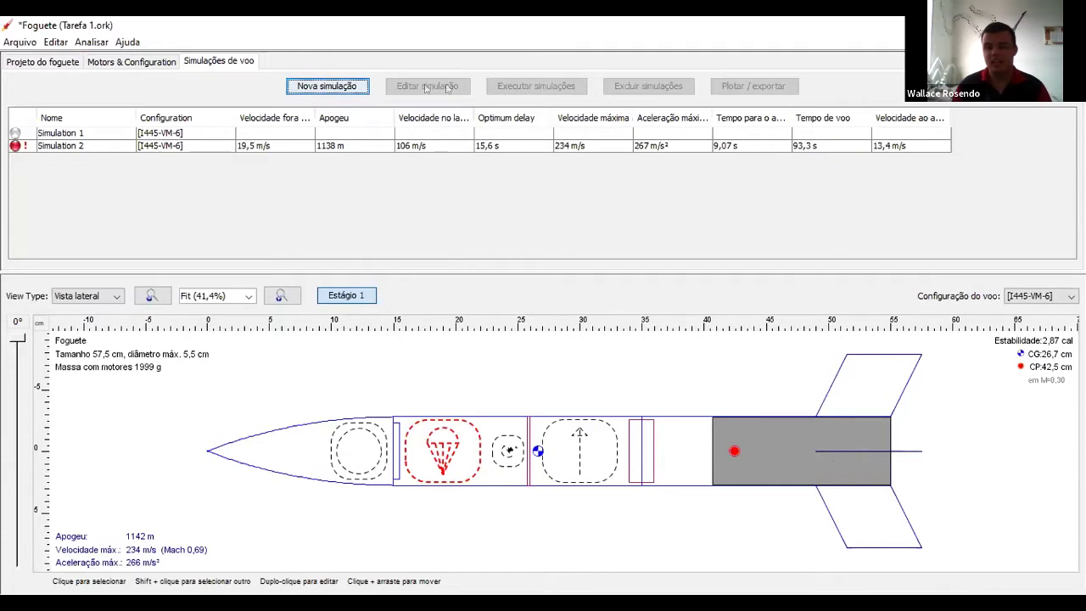
left_click(320, 141)
left_click(806, 454)
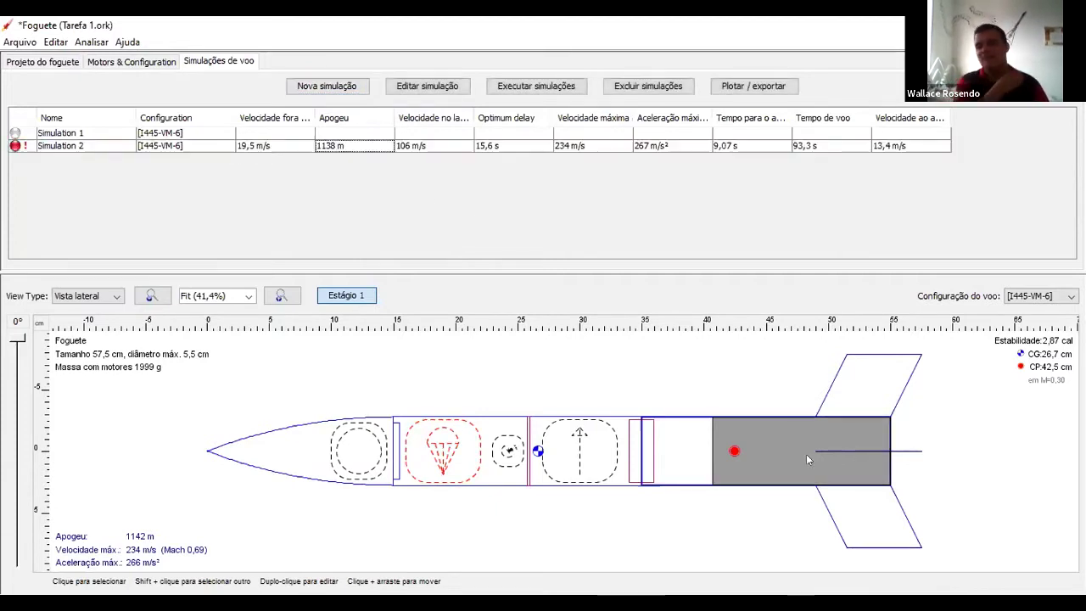
left_click(87, 295)
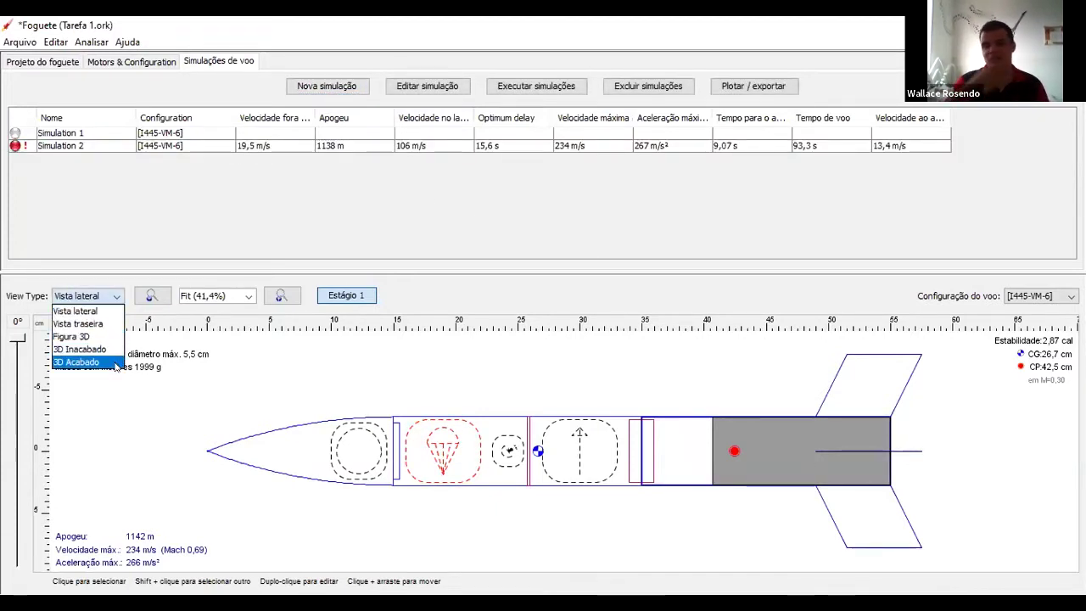
left_click(391, 418)
left_click(421, 395)
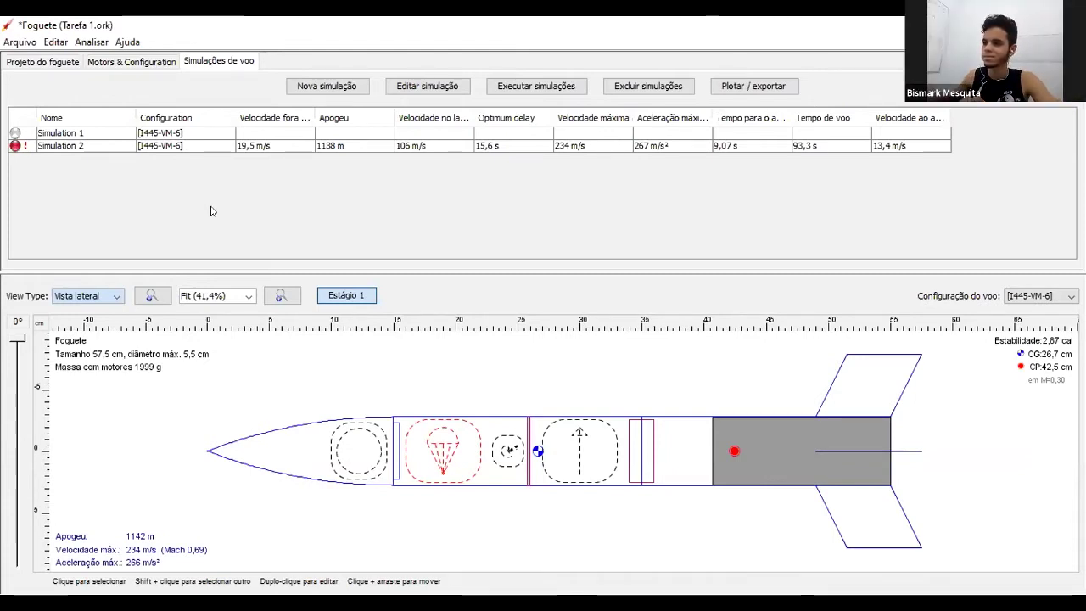
- Edit Simulation 2 with a 45° launch rod angle, a 45° rod direction and the always up-wind or down-wind launch option disabled
left_click(439, 91)
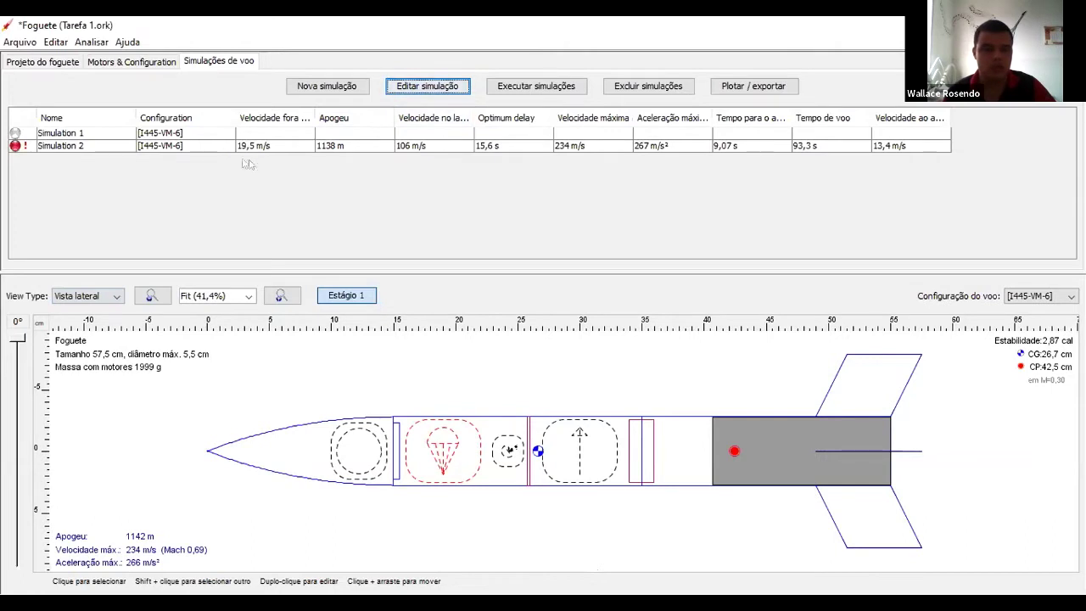
left_click(212, 147)
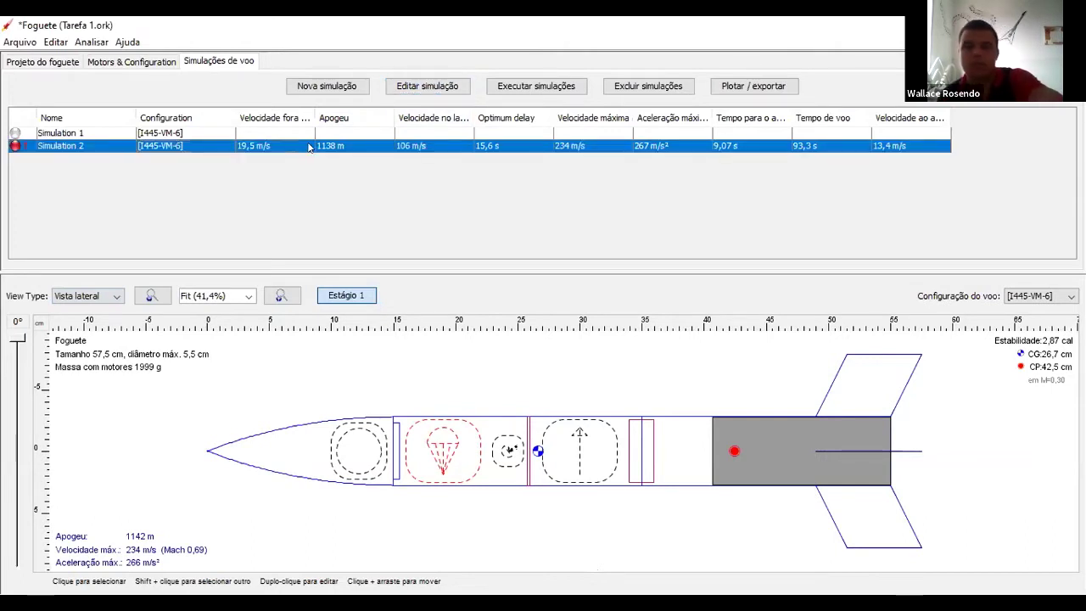
left_click(427, 85)
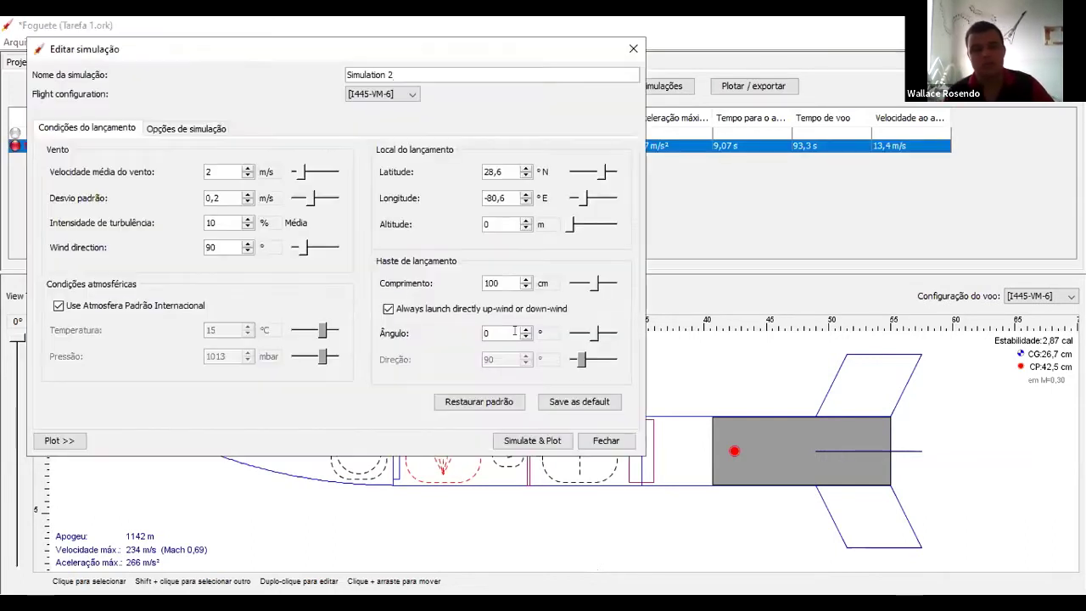
double_click(514, 333)
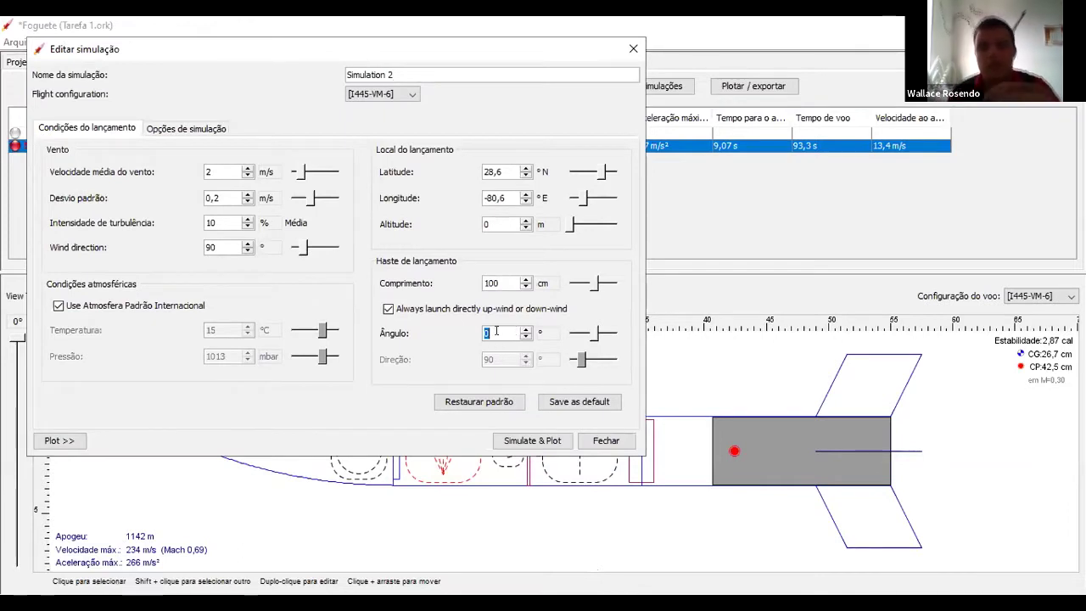
type("45")
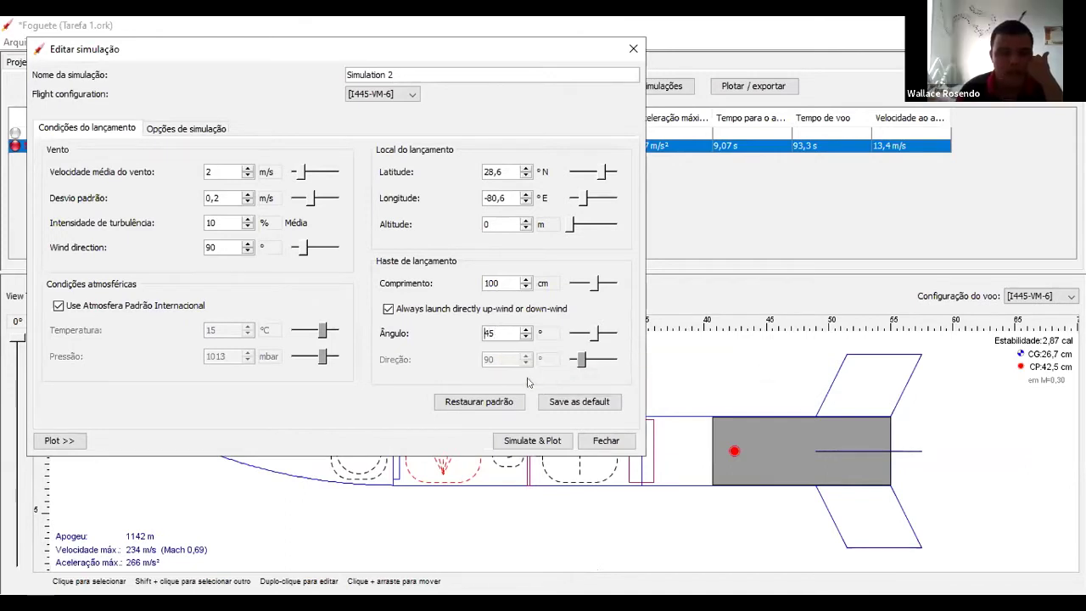
left_click(425, 310)
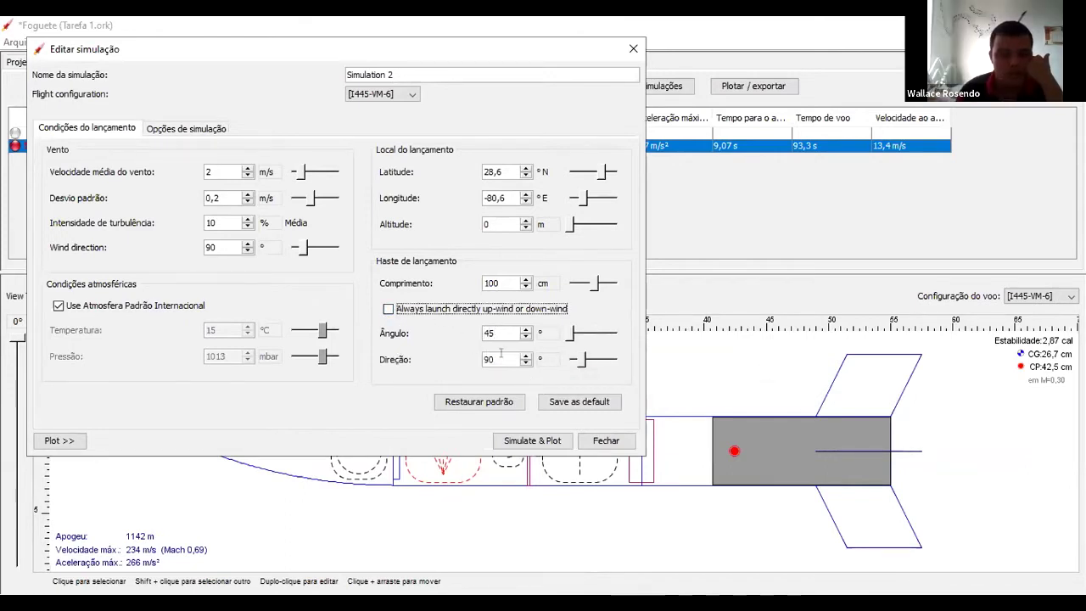
double_click(501, 357)
type("45")
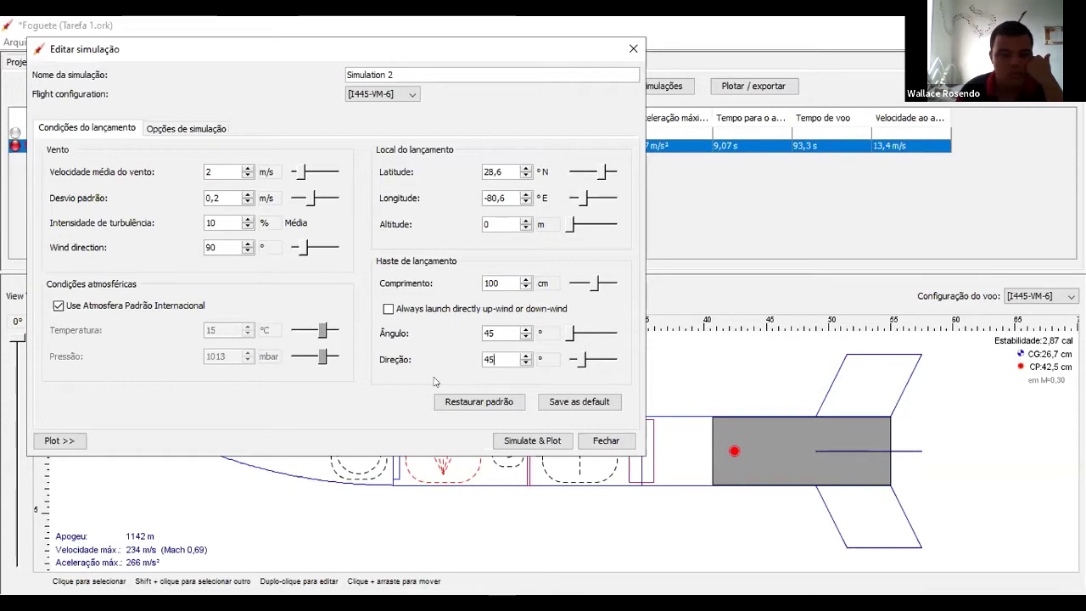
- Run Simulation 2, plot altitude against lateral distance, and close the plot after examining the trajectory
left_click(543, 441)
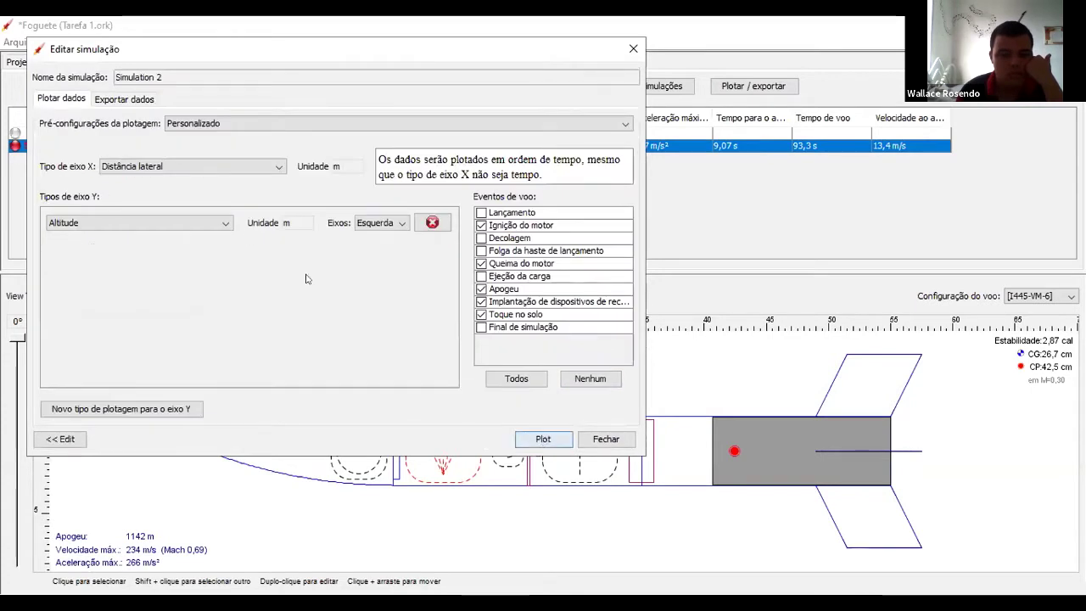
left_click(540, 438)
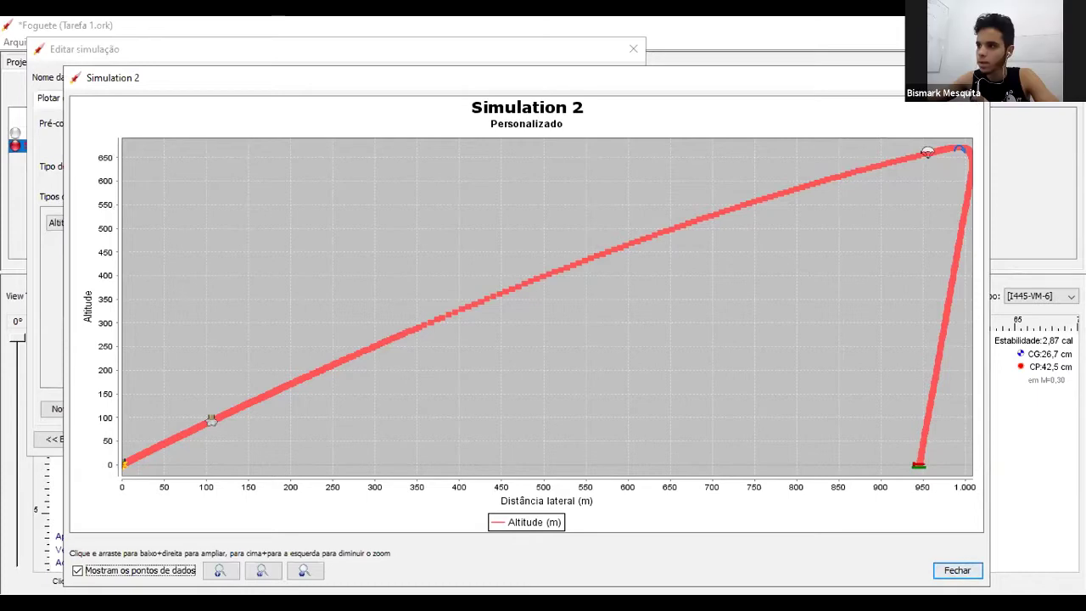
key("Escape")
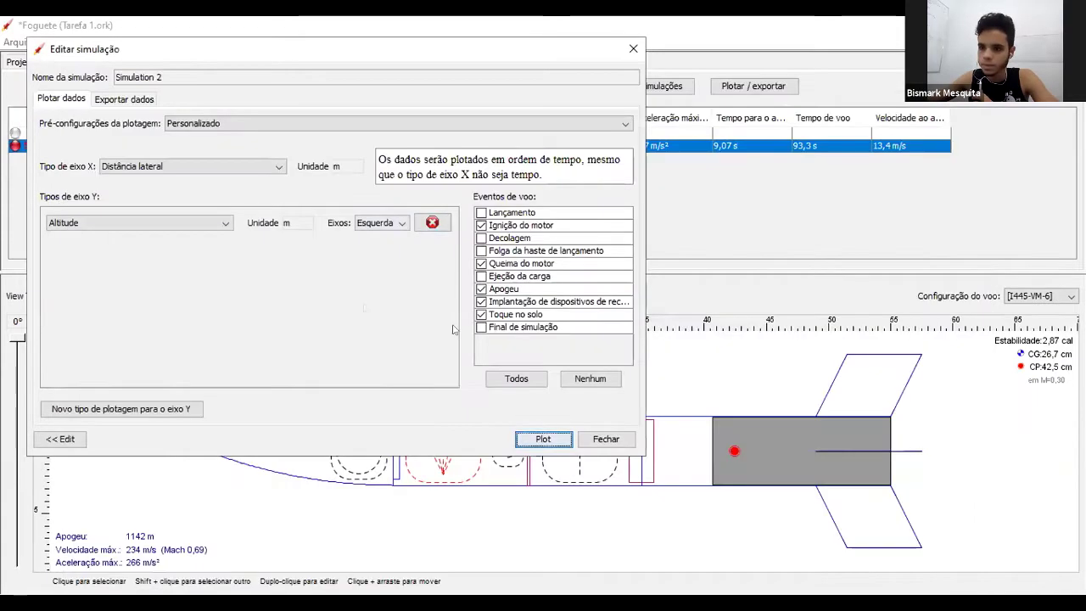
- Set Simulation 2's launch rod angle to -45°, rerun it and plot altitude against lateral distance again, closing the plot and the simulation editor
left_click(61, 439)
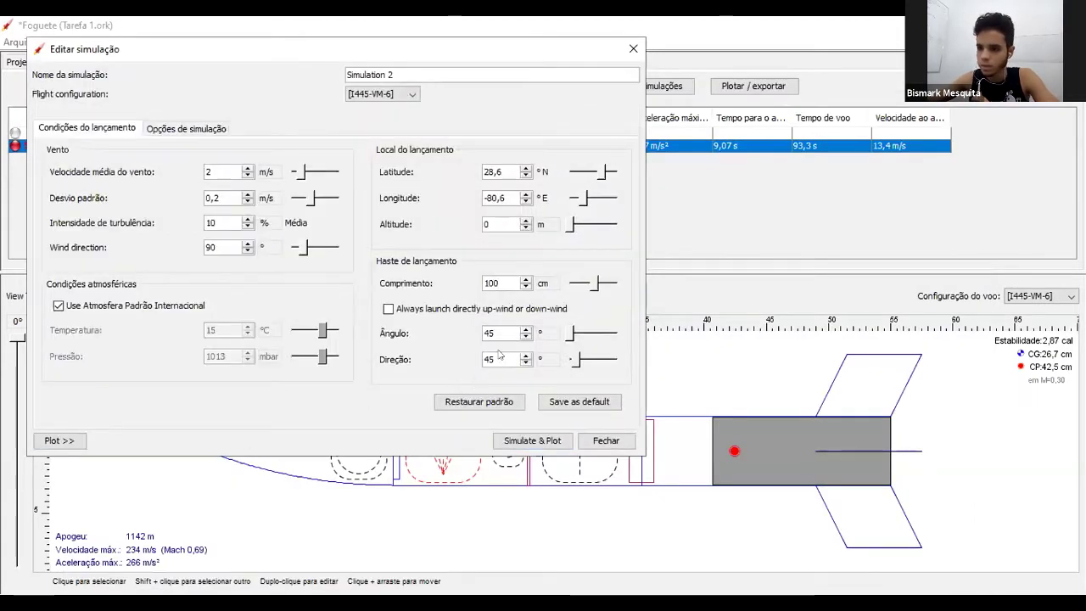
left_click(483, 333)
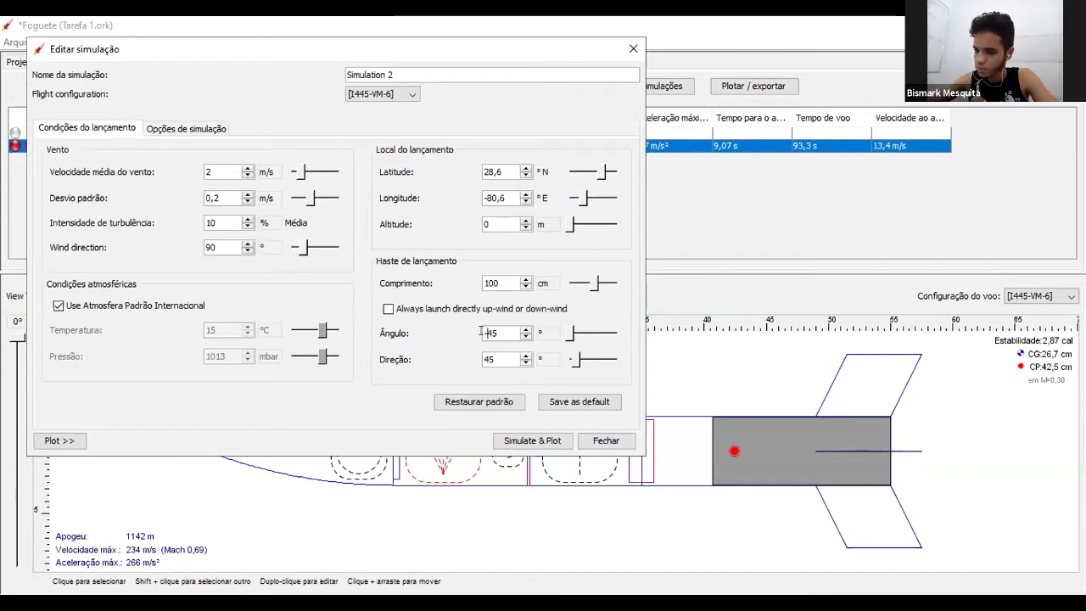
left_click(513, 441)
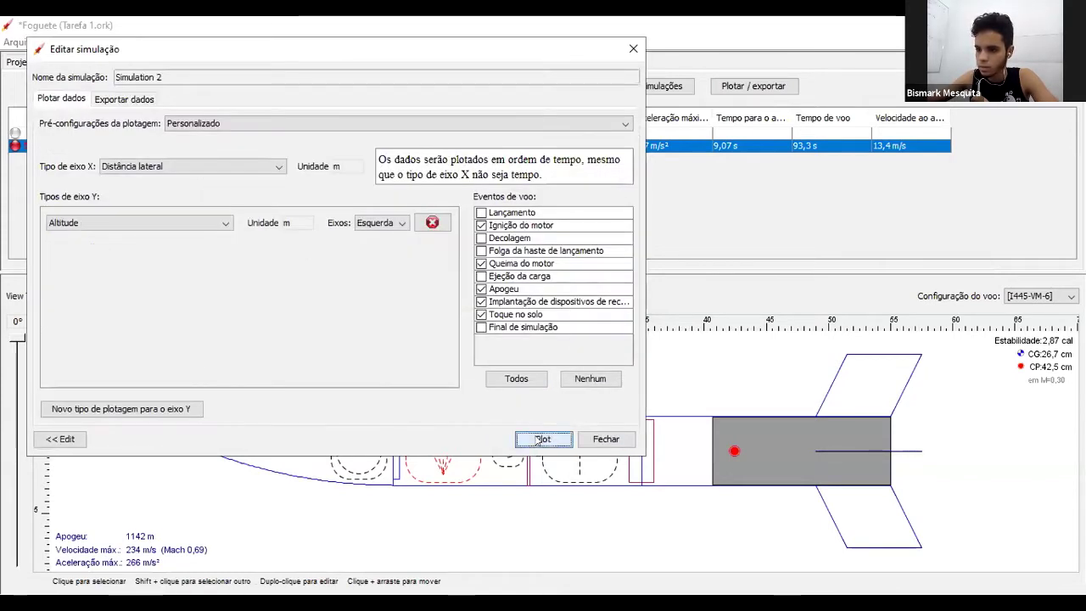
left_click(535, 441)
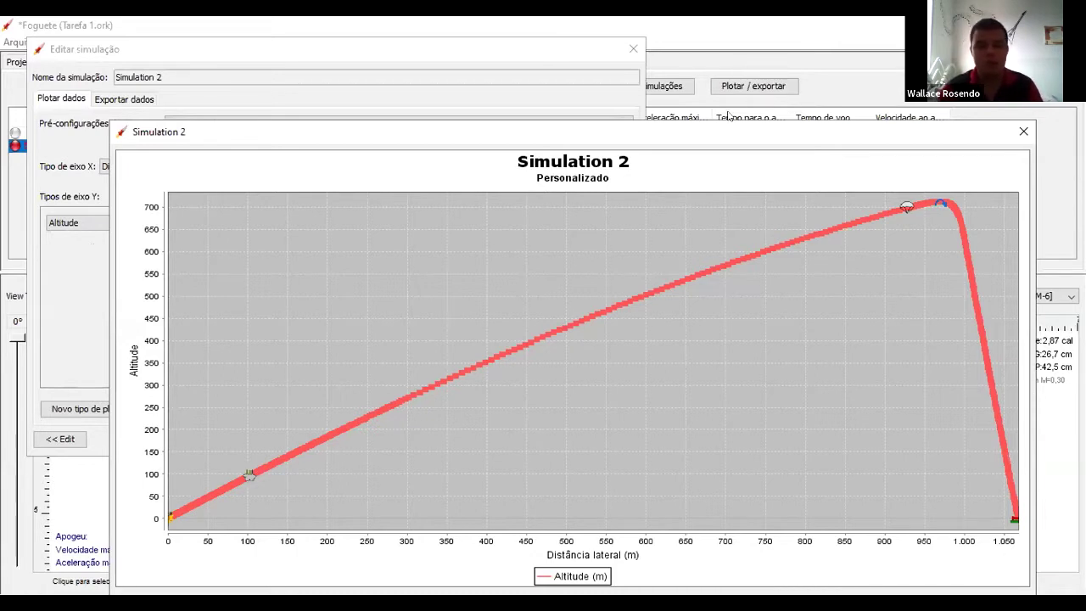
left_click_drag(730, 129, 723, 84)
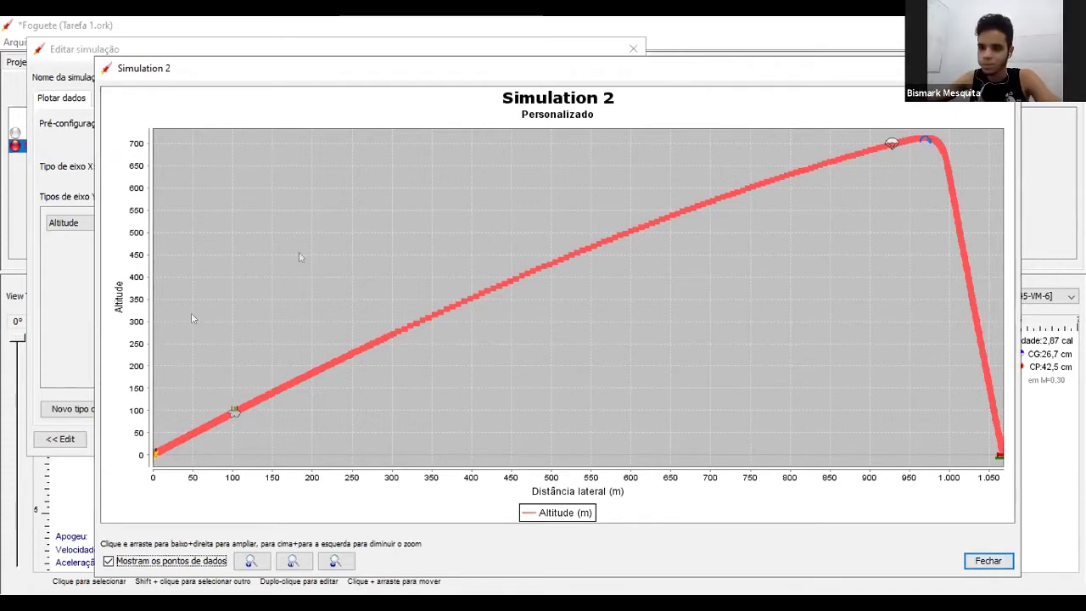
key("Escape")
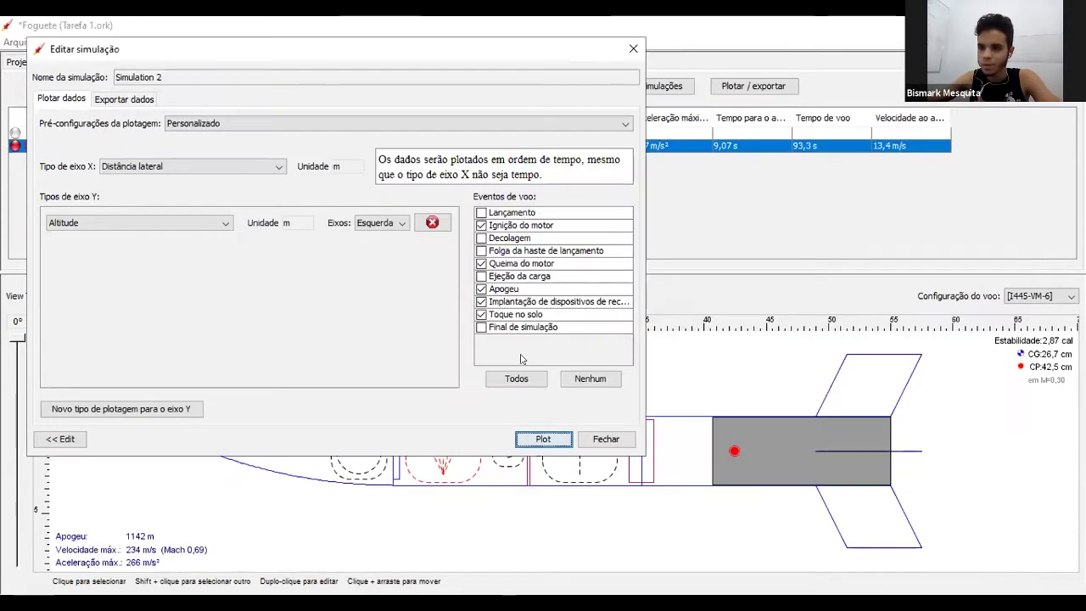
left_click(601, 440)
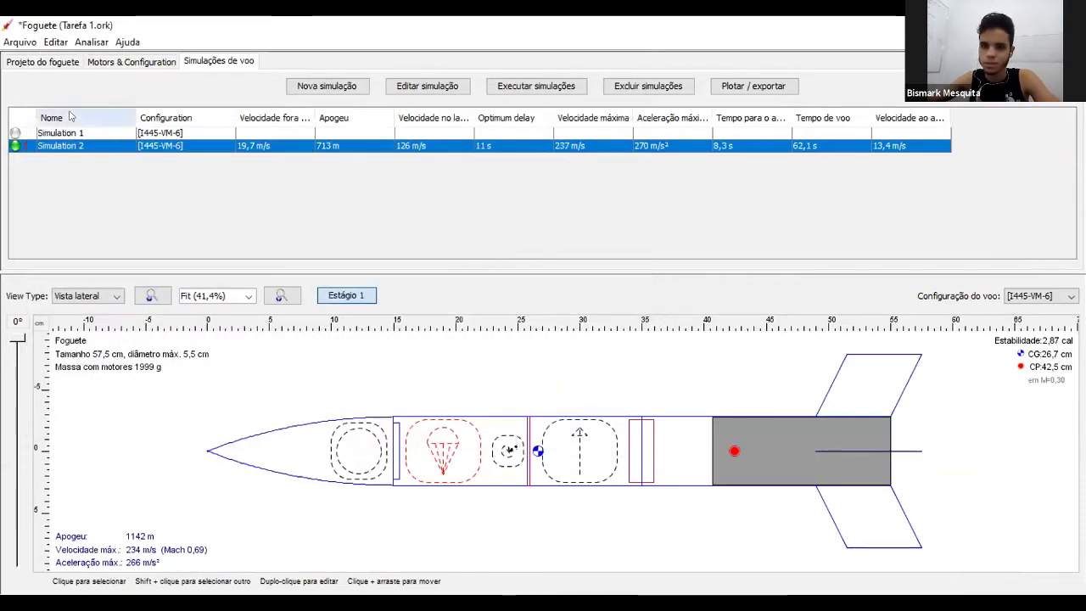
- Return to the rocket design and select the parachute in the component tree
left_click(43, 61)
left_click(119, 162)
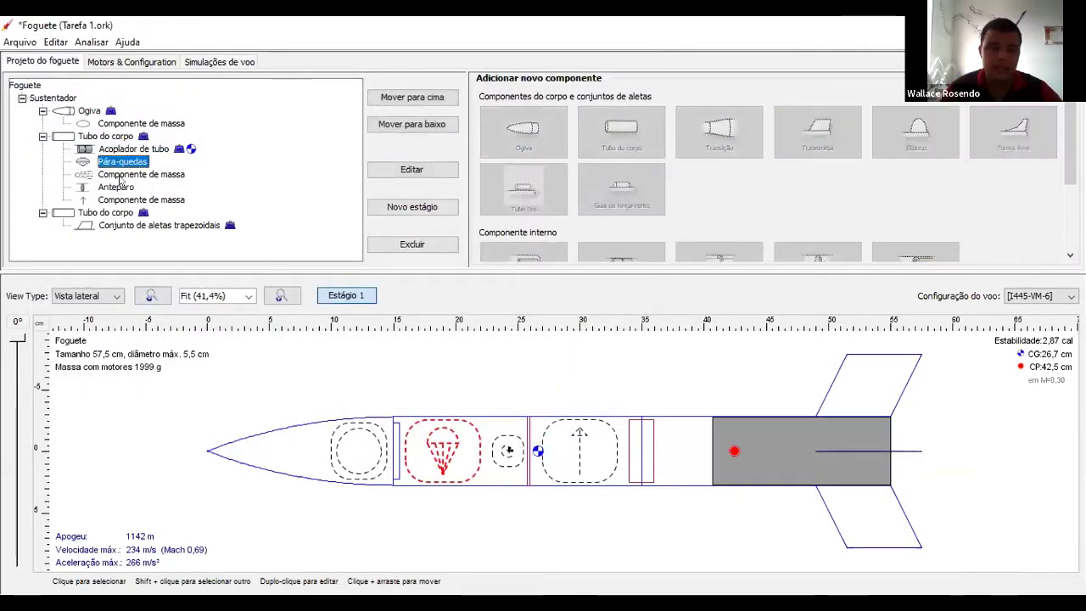
- Delete the parachute and the mass component directly after it from the forward body tube
key("Delete")
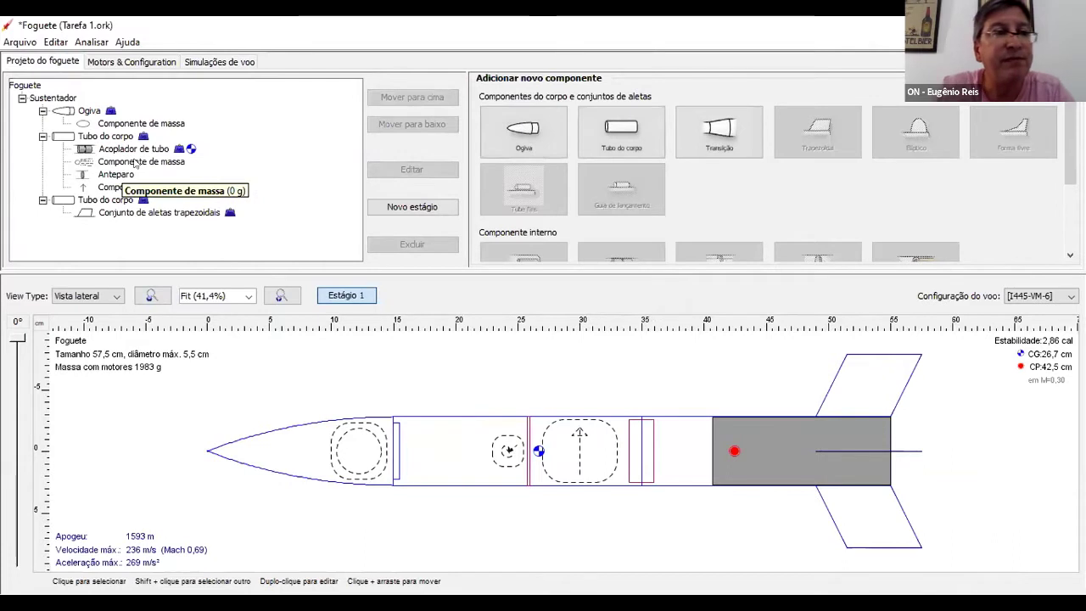
left_click(136, 162)
key("Delete")
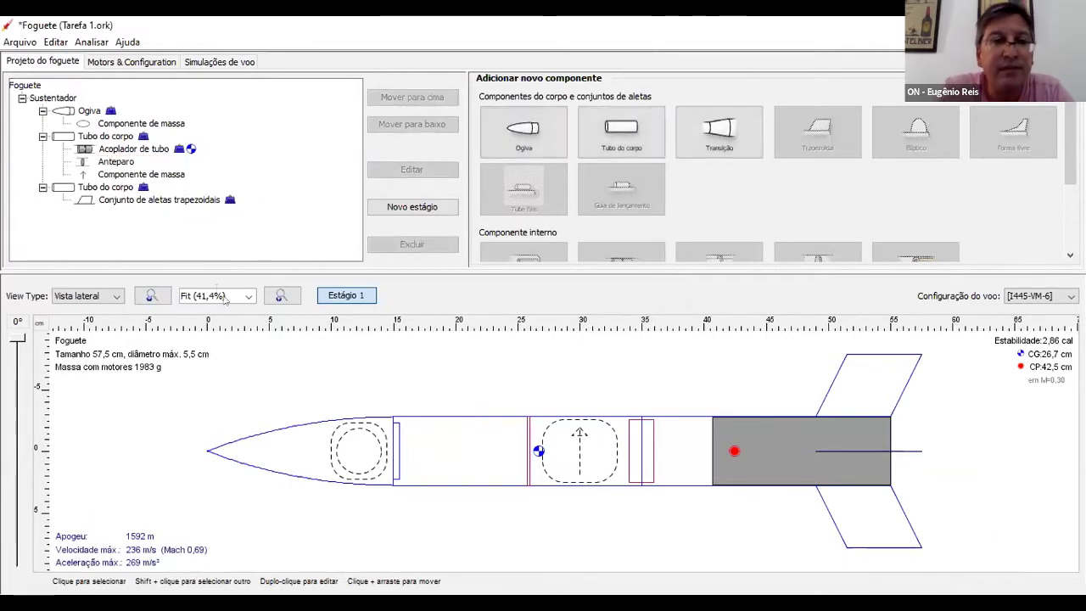
- Create Simulation 3 with the always up-wind or down-wind launch option disabled, a -45° rod angle and a 45° rod direction
left_click(212, 63)
left_click(428, 85)
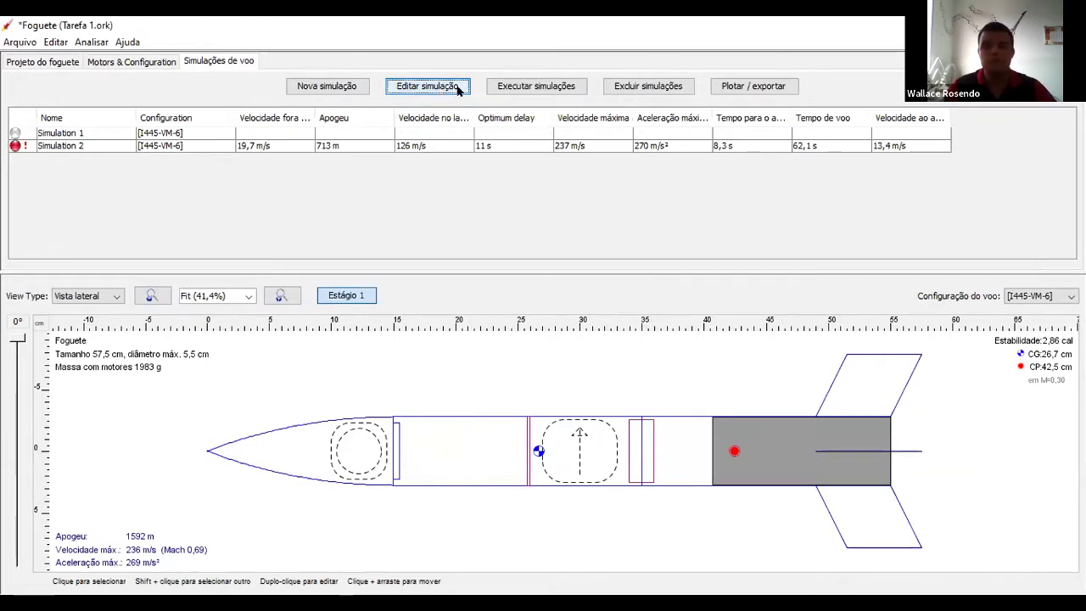
left_click(419, 89)
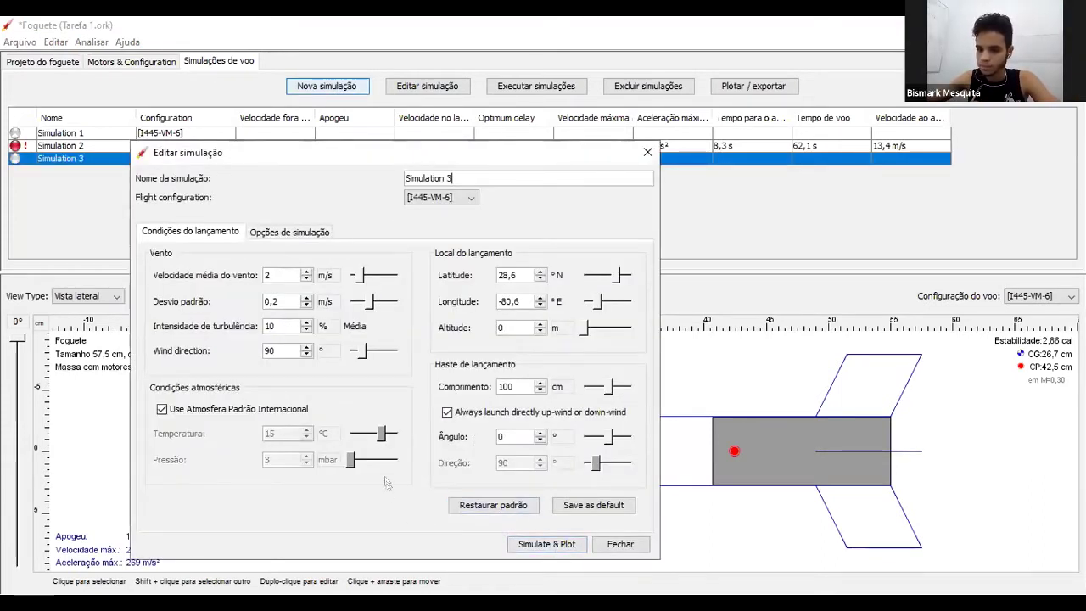
left_click(446, 411)
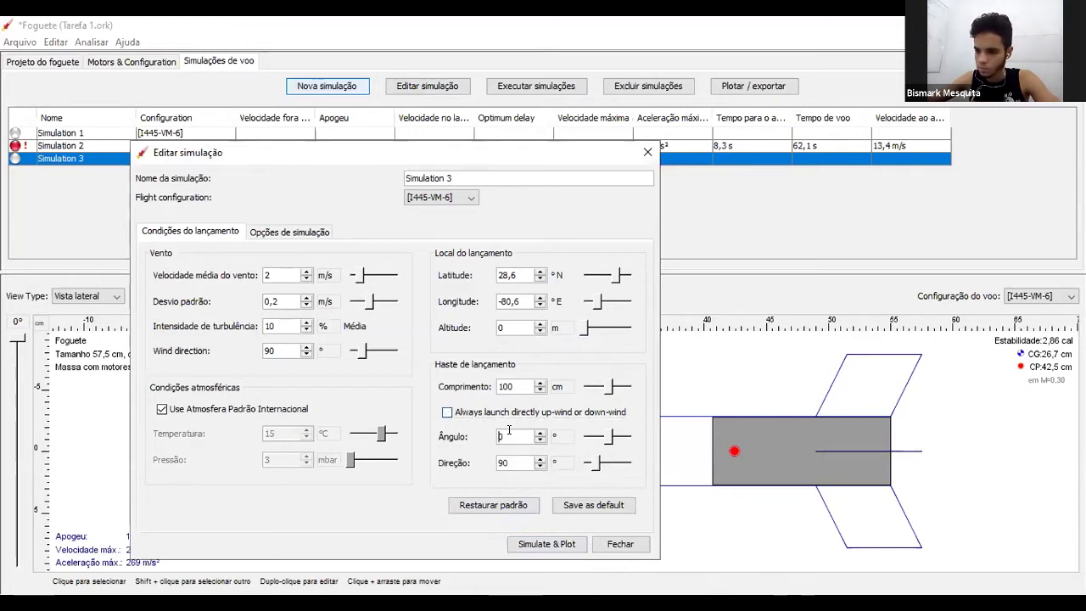
type("-45")
key("Tab")
type("45")
- Run Simulation 3, plot altitude against lateral distance, examine the burnout, apogee and ground-hit markers, and close the plot
left_click(548, 545)
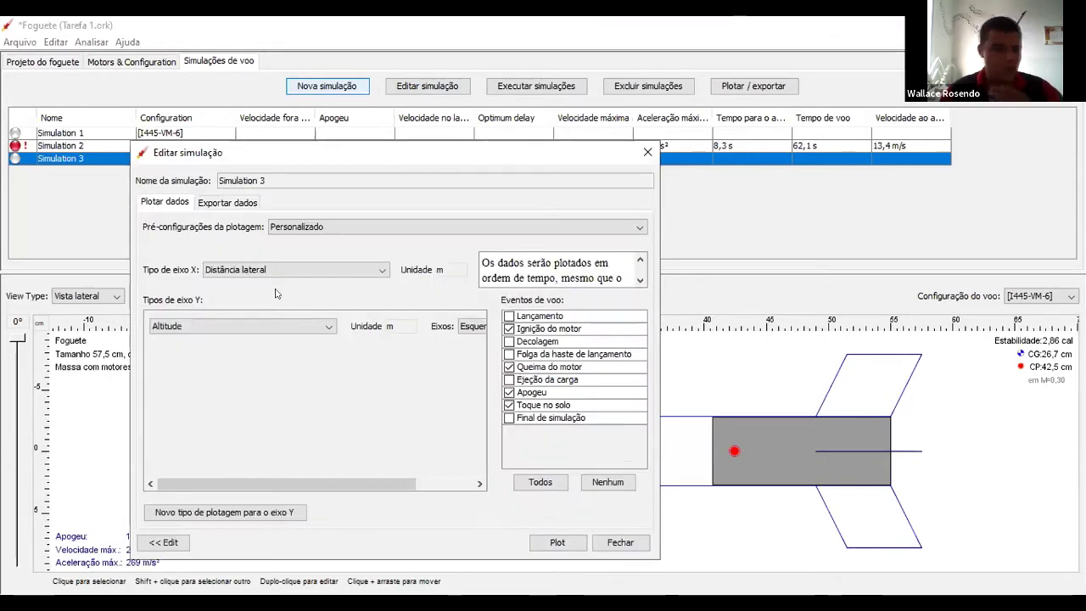
left_click(556, 545)
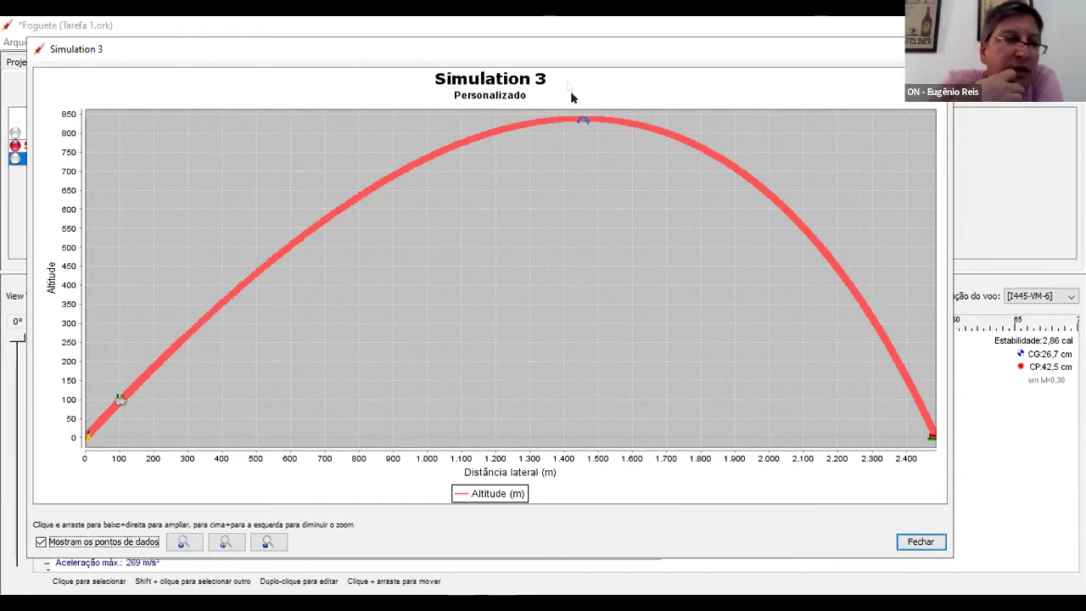
mouse_move(585, 123)
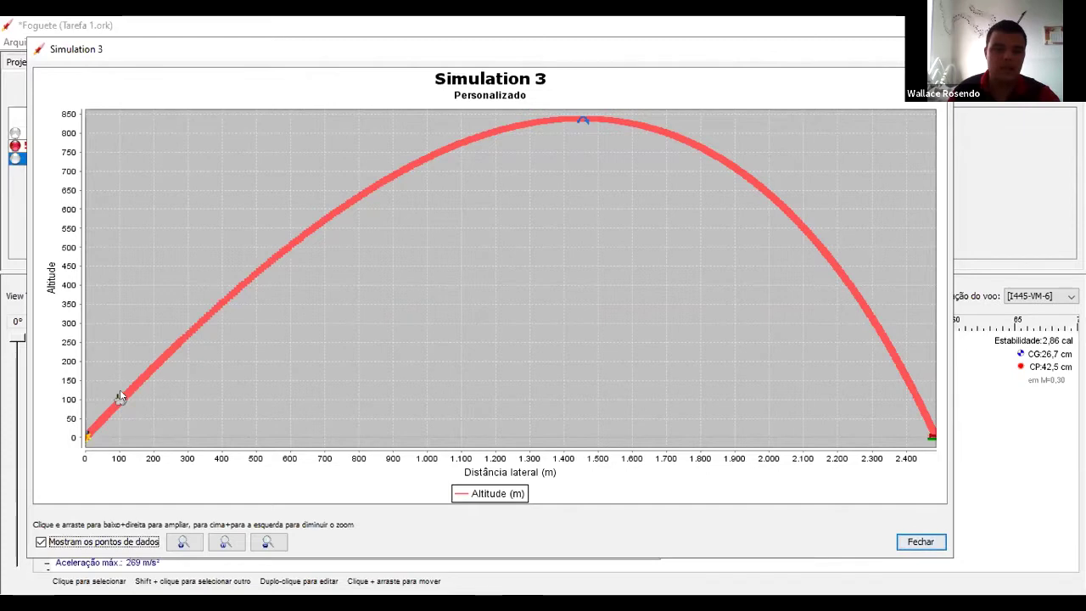
mouse_move(119, 403)
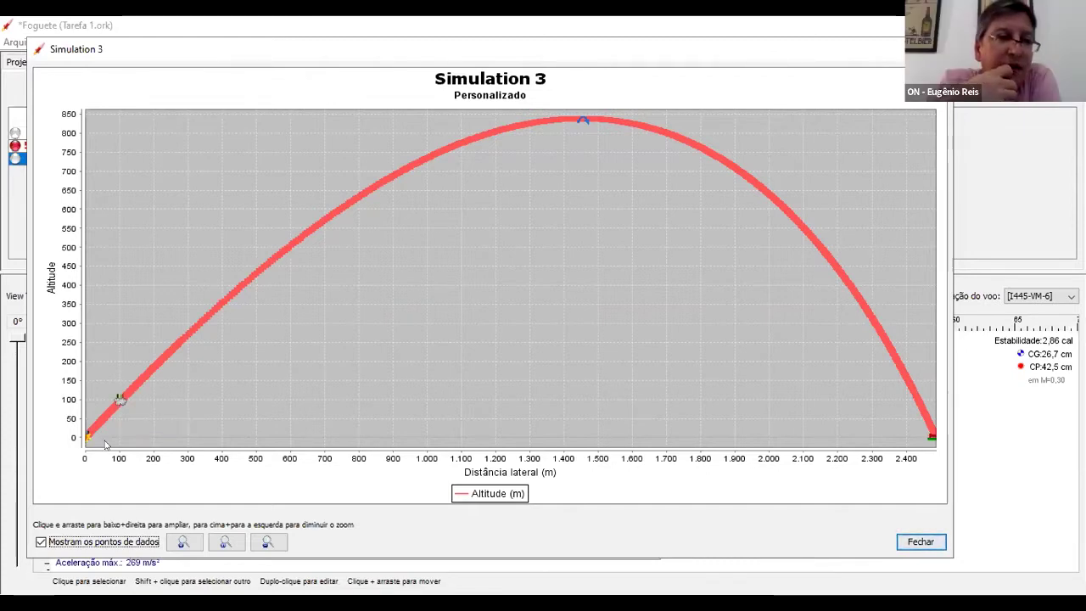
mouse_move(90, 439)
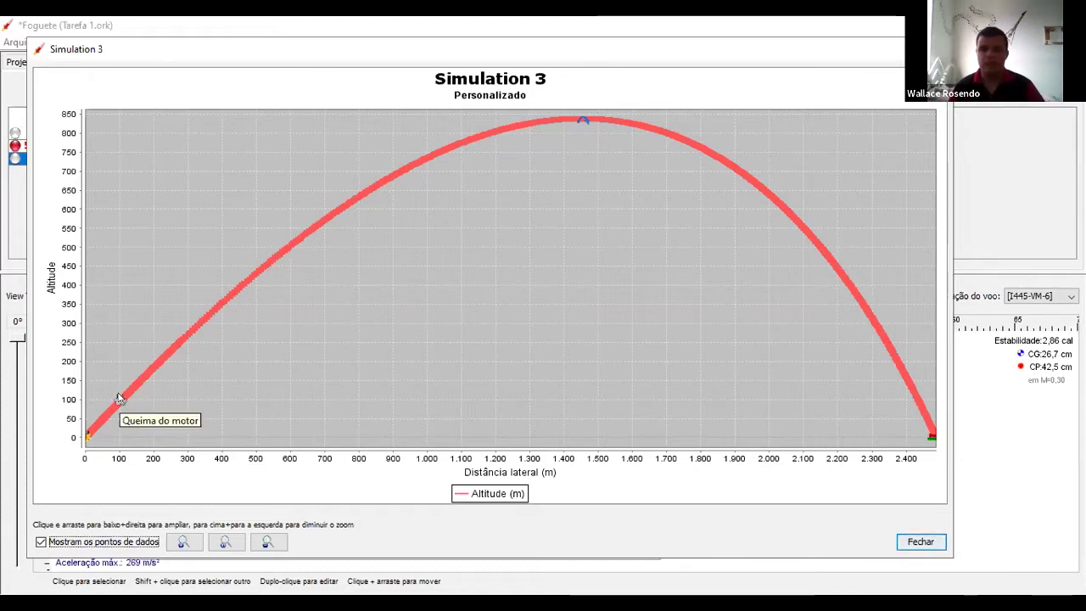
mouse_move(930, 438)
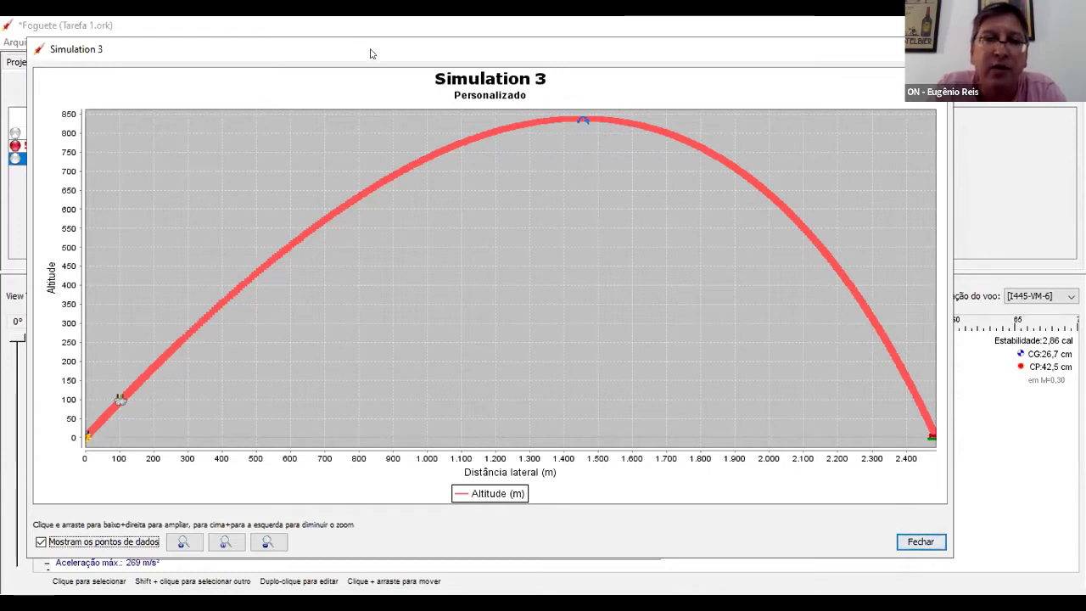
left_click_drag(370, 52, 394, 51)
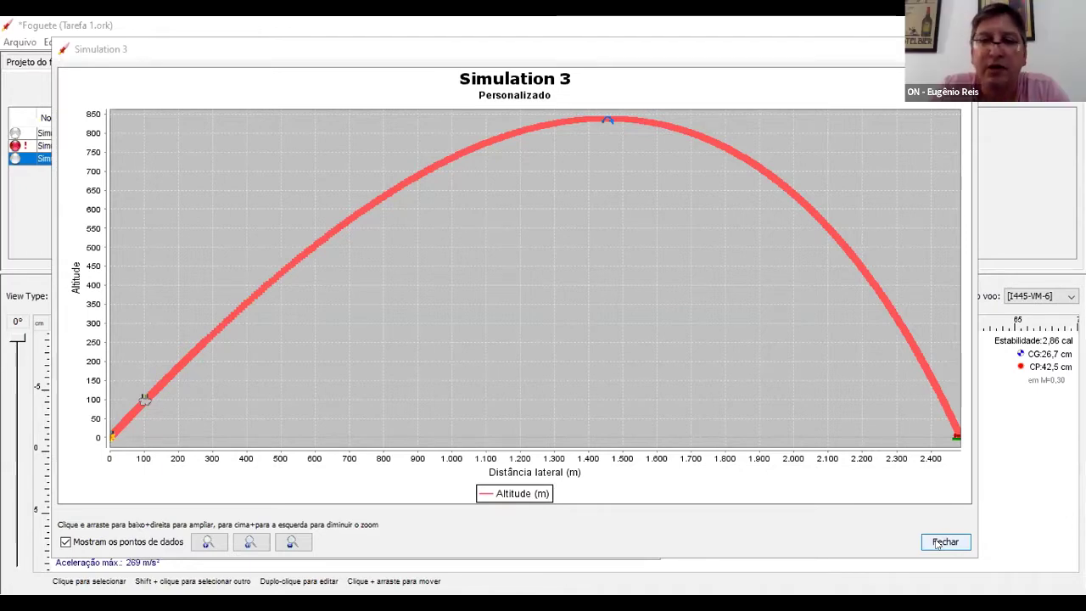
left_click(940, 542)
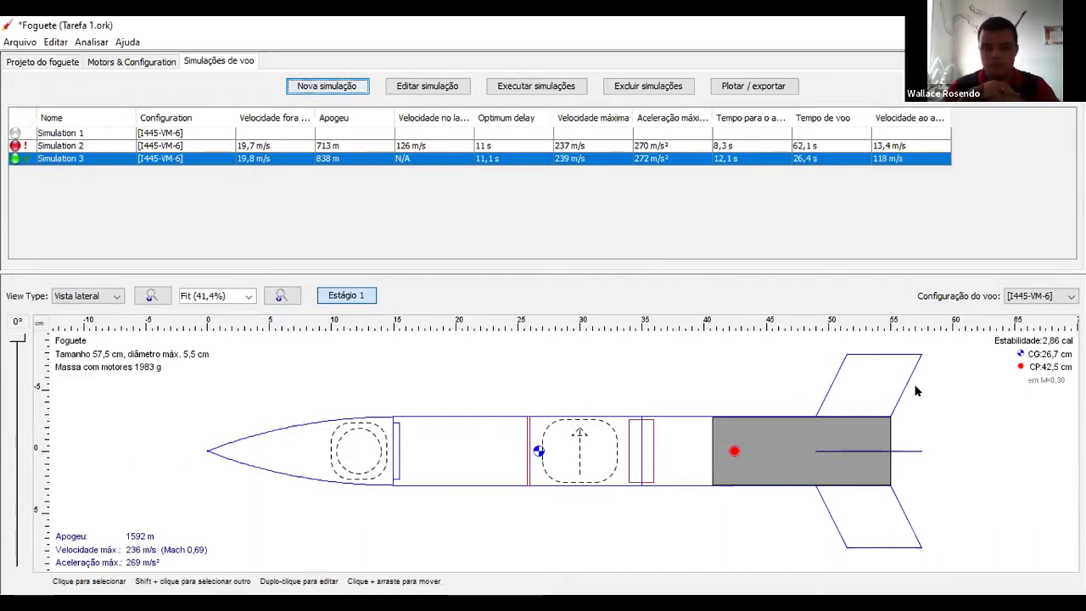
- Return to the rocket design, select the trapezoidal fin set and display the rocket in the 3D Acabado view
left_click(39, 63)
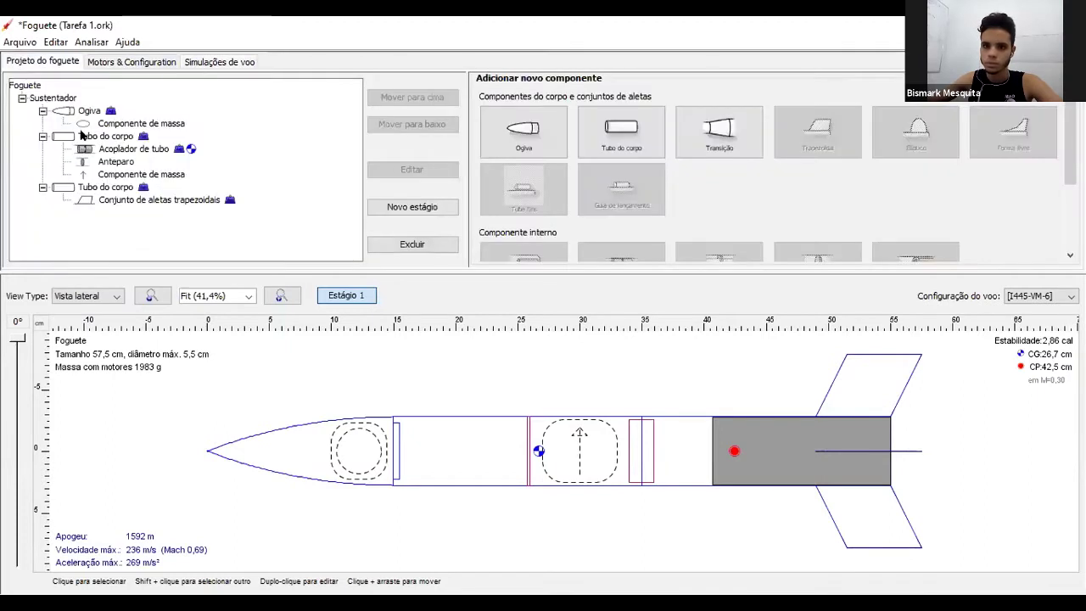
left_click(132, 199)
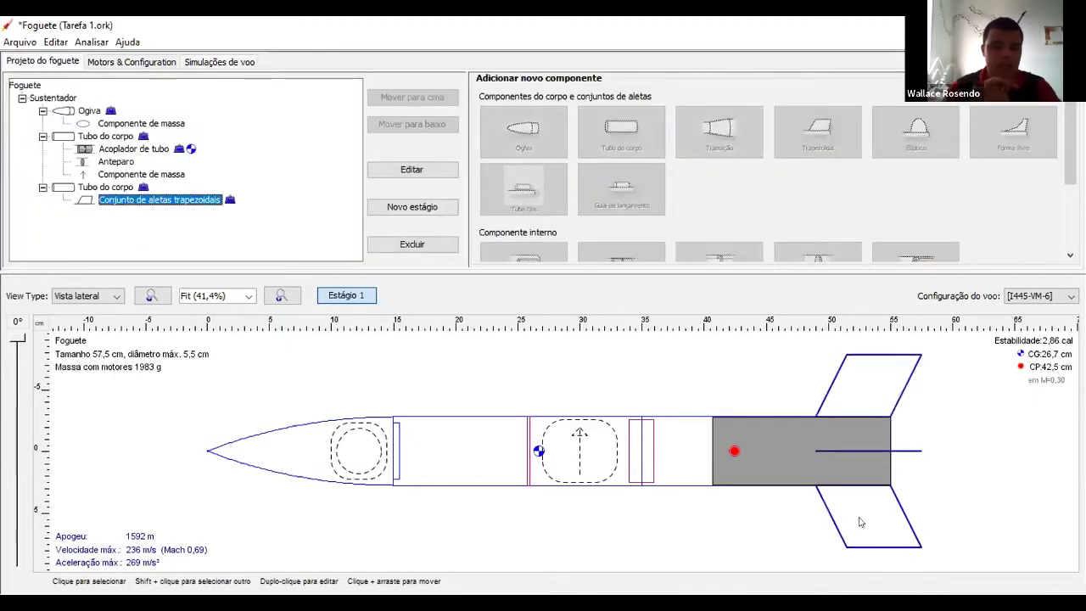
left_click(820, 469)
left_click(820, 469)
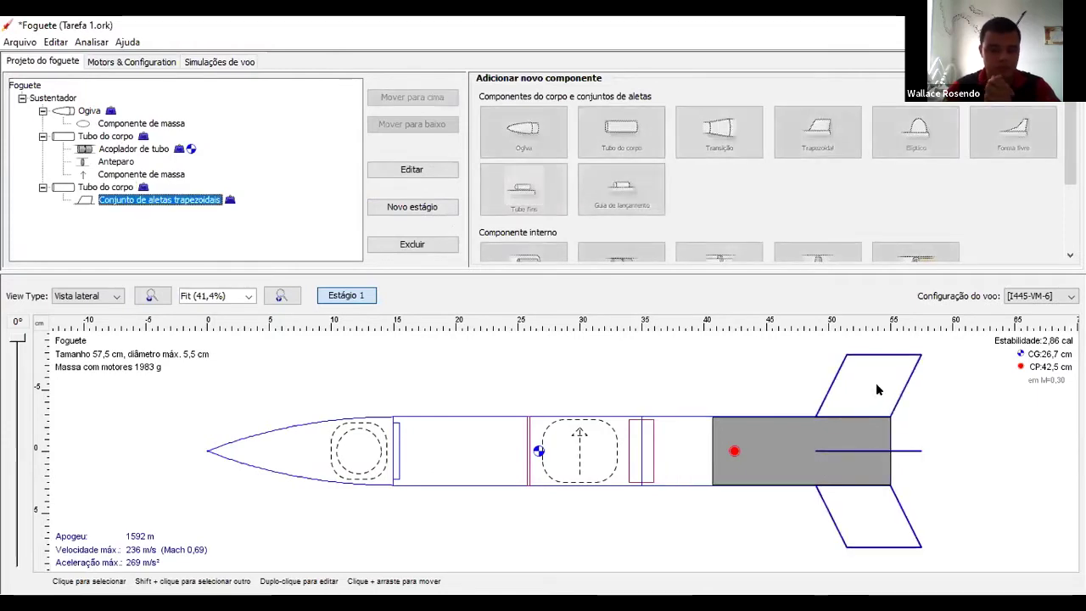
left_click(107, 296)
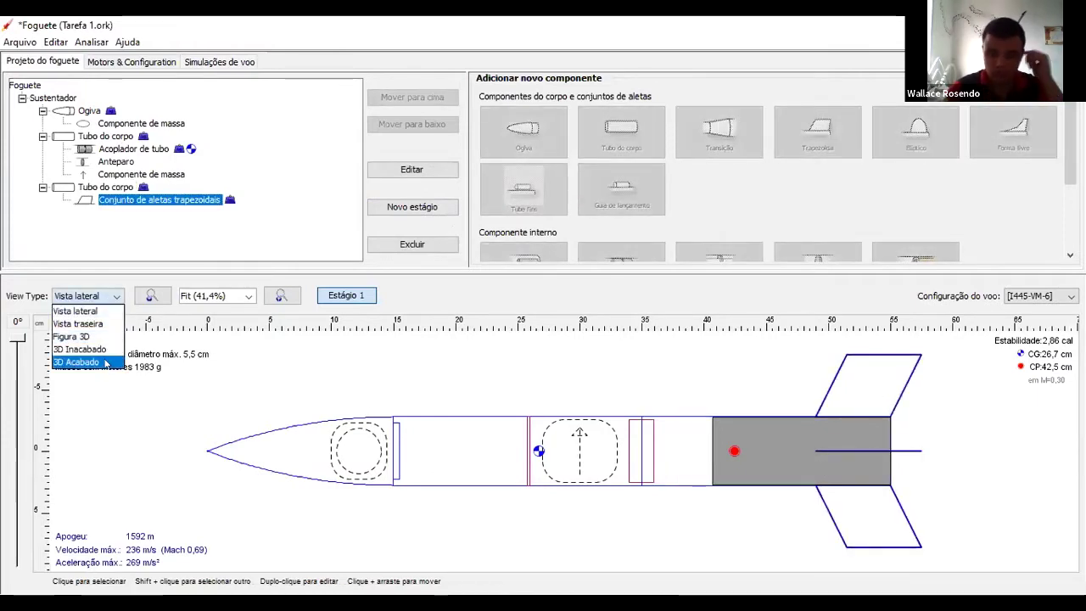
left_click(76, 361)
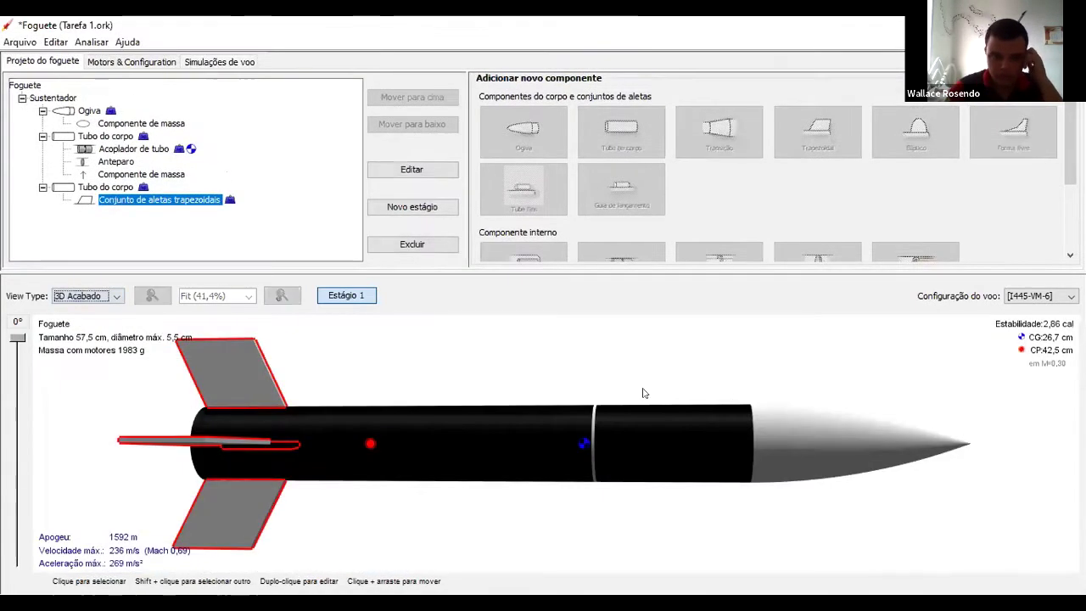
- Rotate the 3D rocket to examine the fins, the nose end and the CG and CP markers from several angles
left_click(642, 388)
left_click_drag(642, 391, 591, 448)
left_click_drag(792, 403, 666, 408)
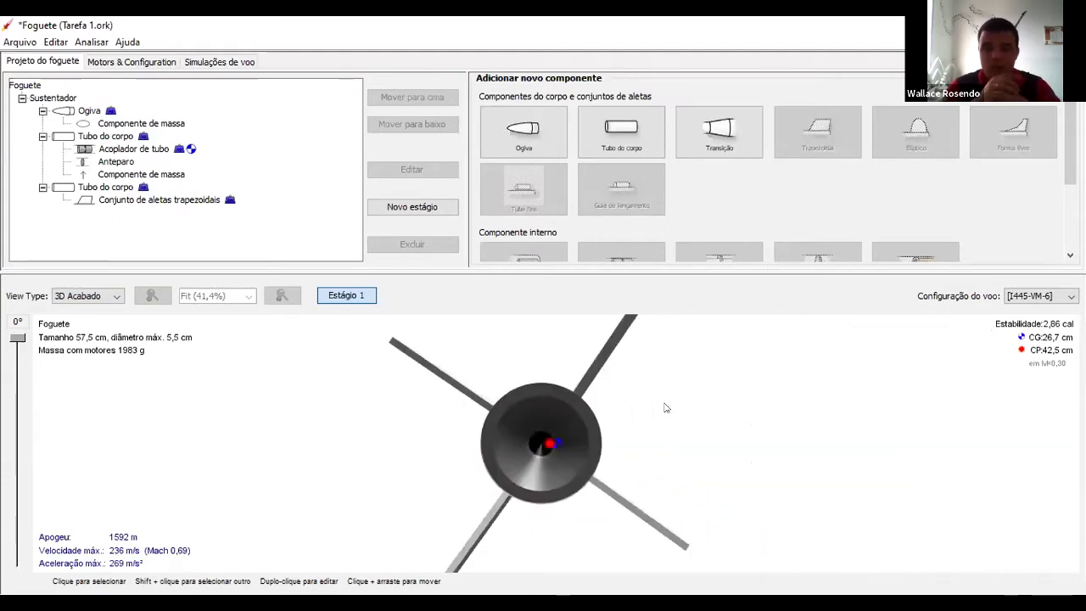
left_click_drag(666, 408, 527, 403)
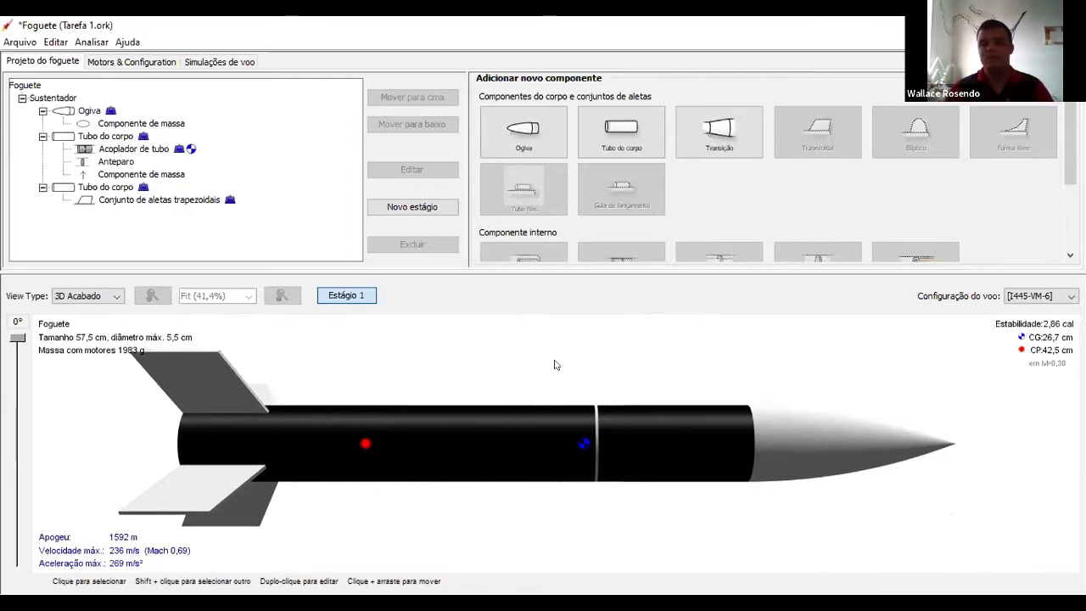
left_click_drag(555, 365, 586, 519)
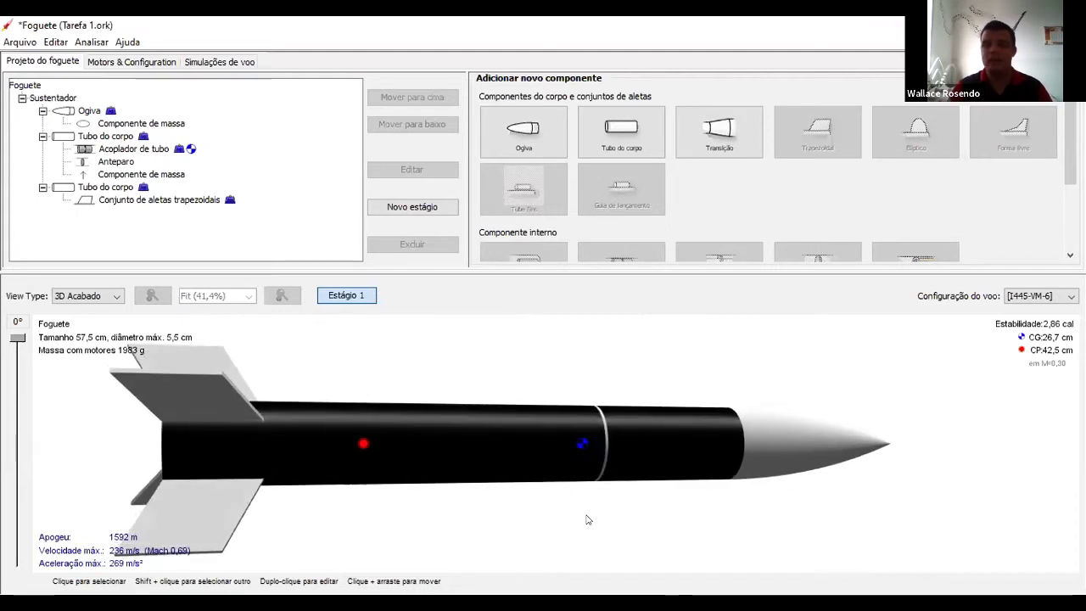
left_click_drag(588, 519, 594, 518)
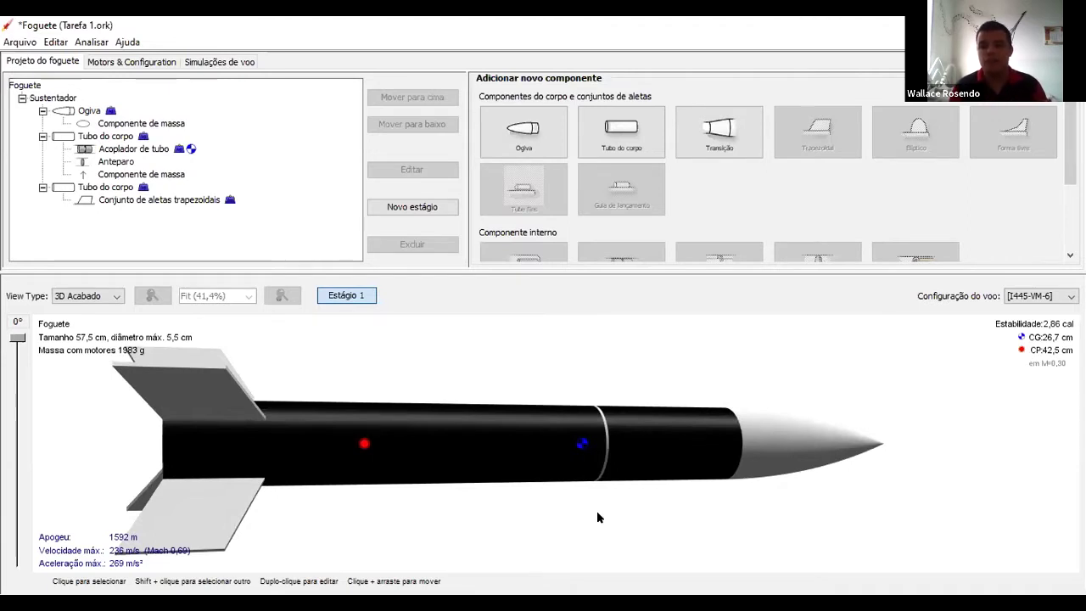
mouse_move(793, 467)
left_mouse_down()
mouse_move(779, 461)
mouse_move(791, 466)
left_mouse_up()
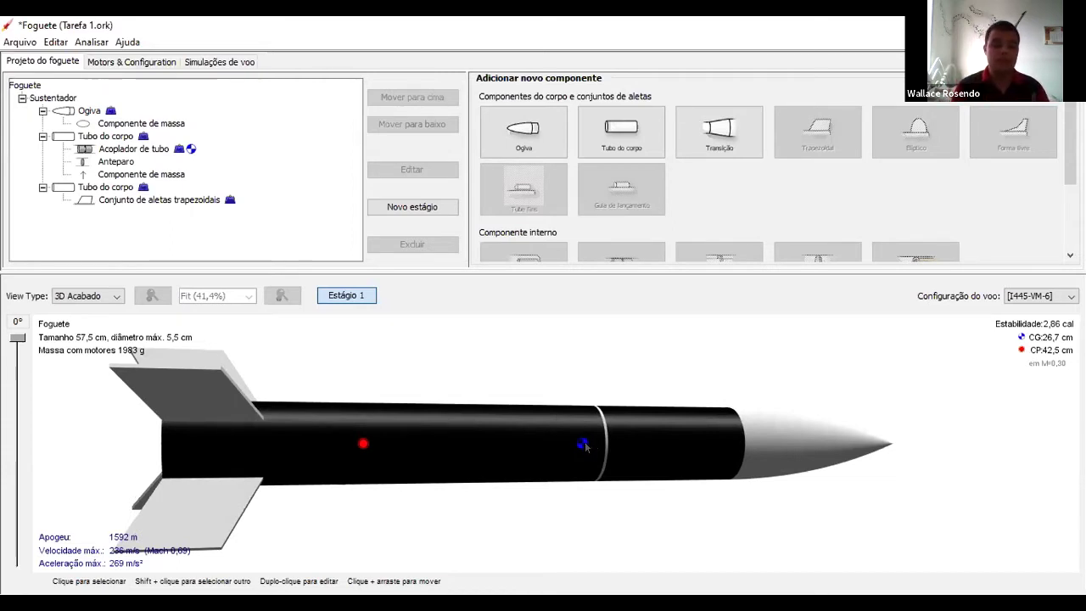
left_click_drag(582, 444, 602, 444)
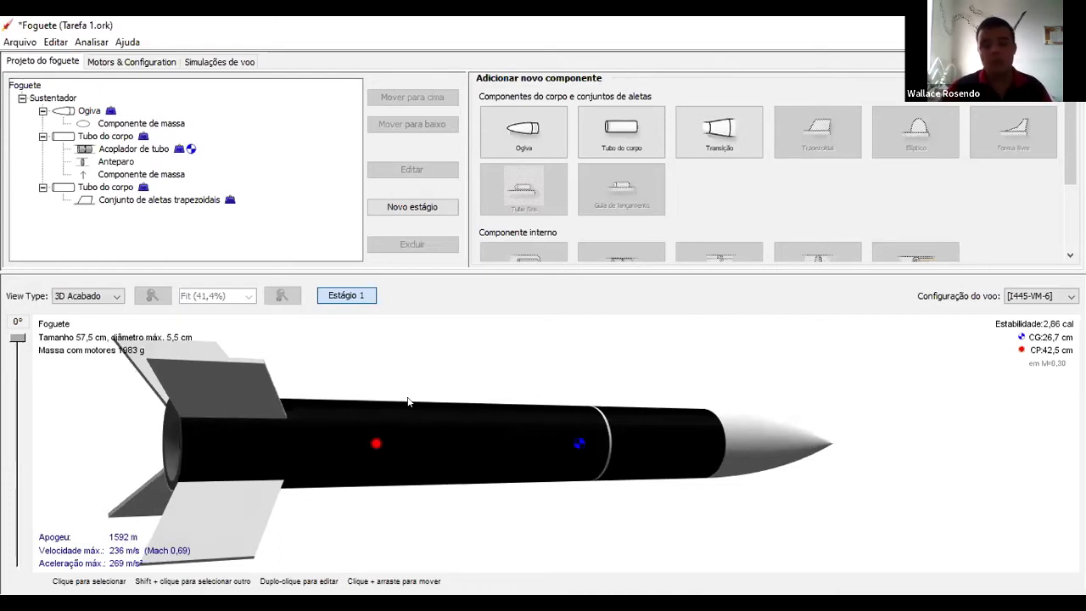
- Switch the rocket display back to the Vista lateral view
left_click(94, 295)
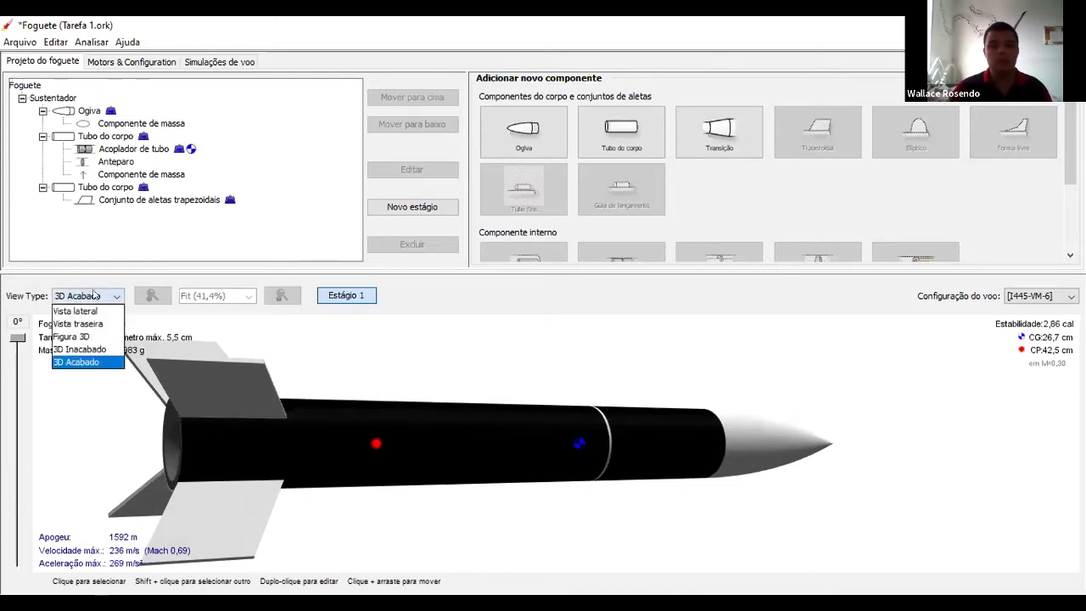
left_click(285, 346)
left_click(106, 296)
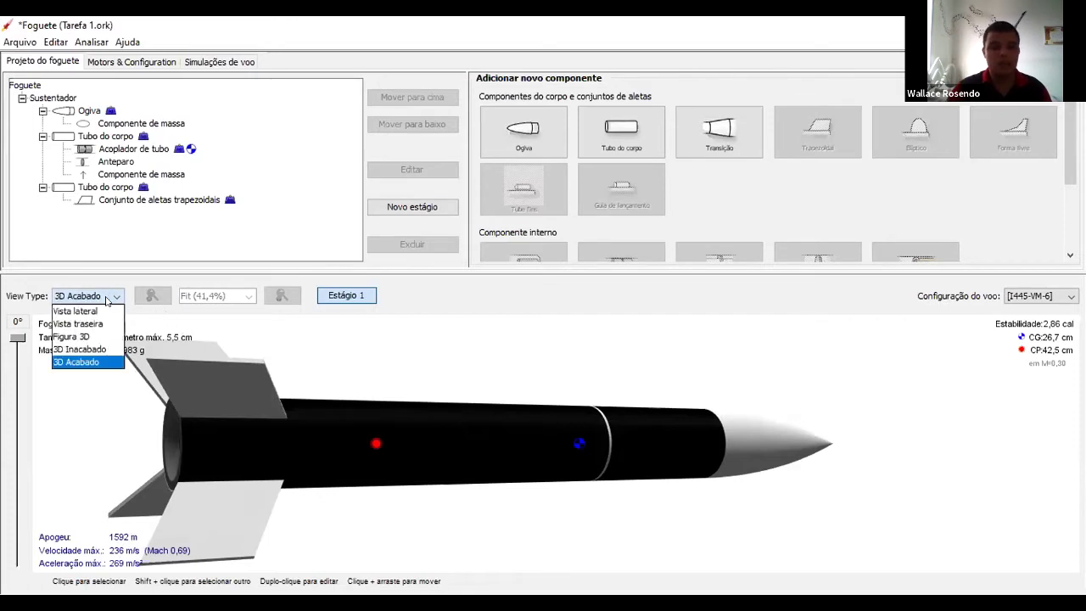
left_click(106, 312)
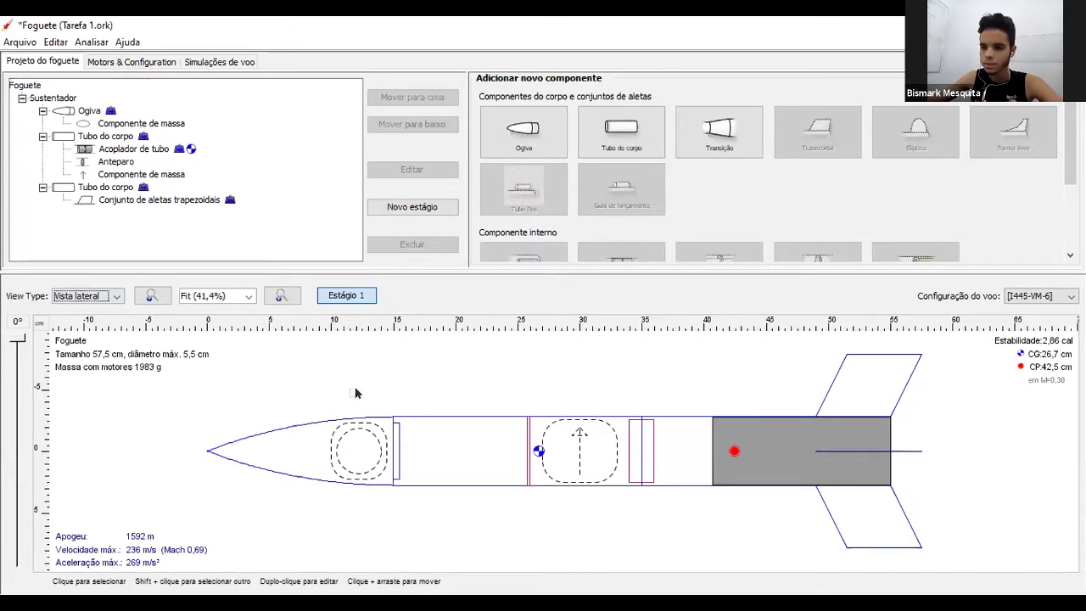
- Open the forward body tube's configuration, check its mass override setting and close the dialog
left_click(440, 442)
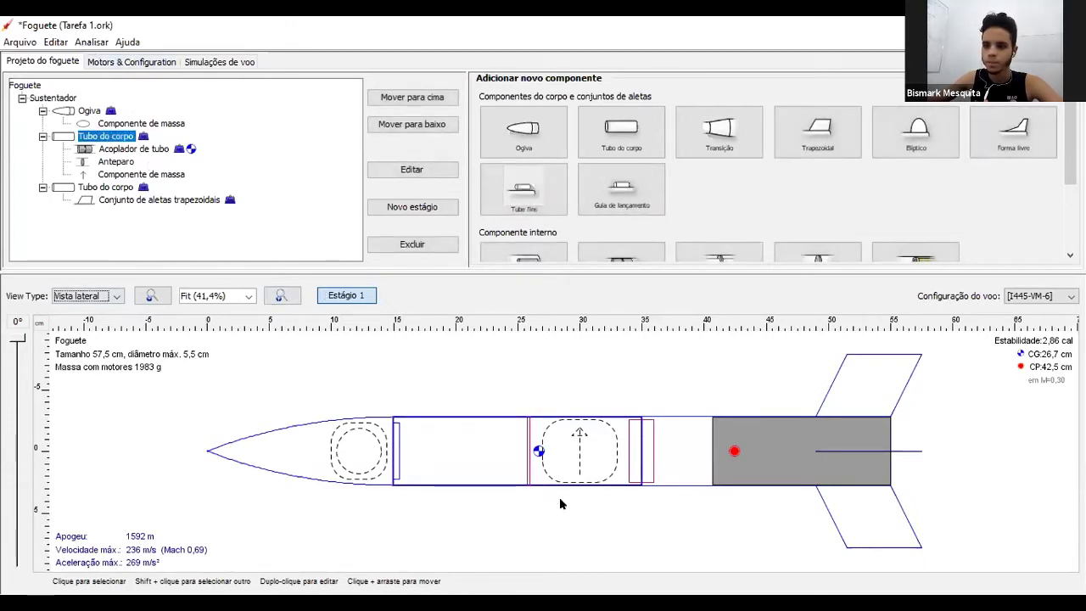
left_click(399, 169)
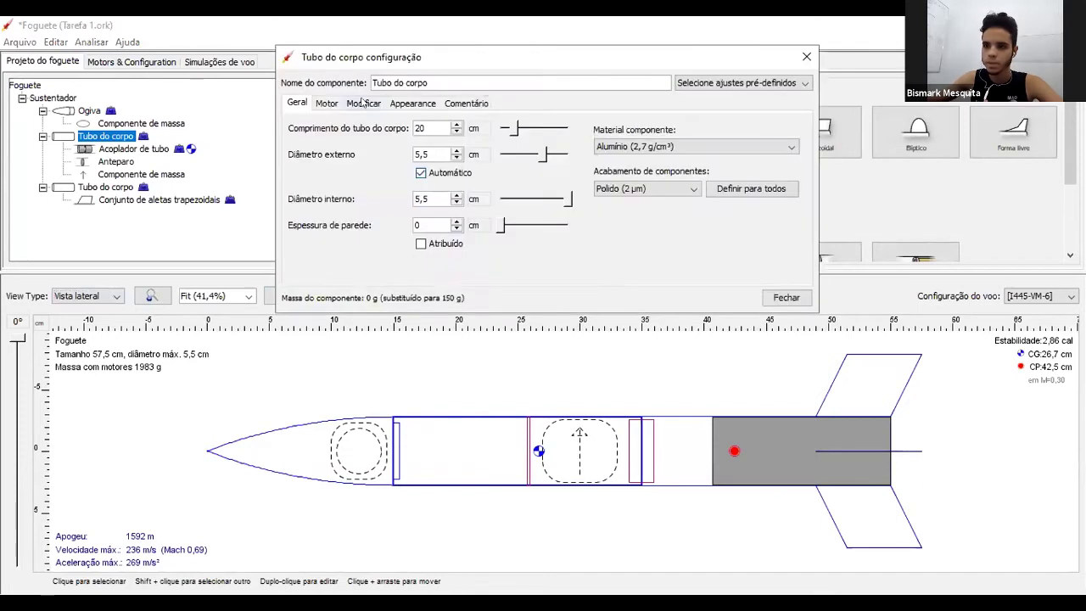
left_click(363, 102)
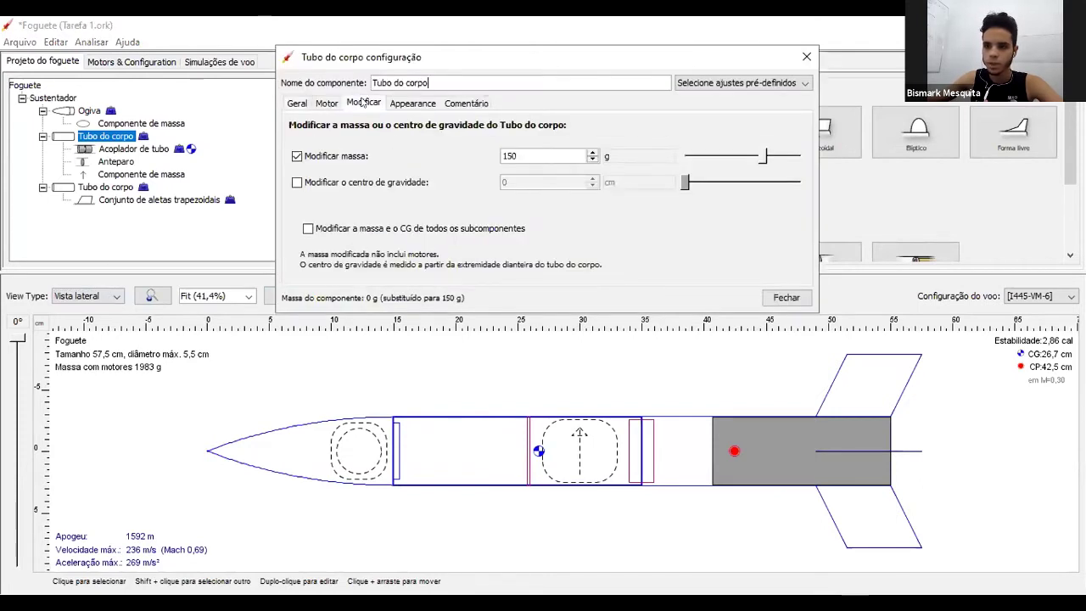
double_click(515, 154)
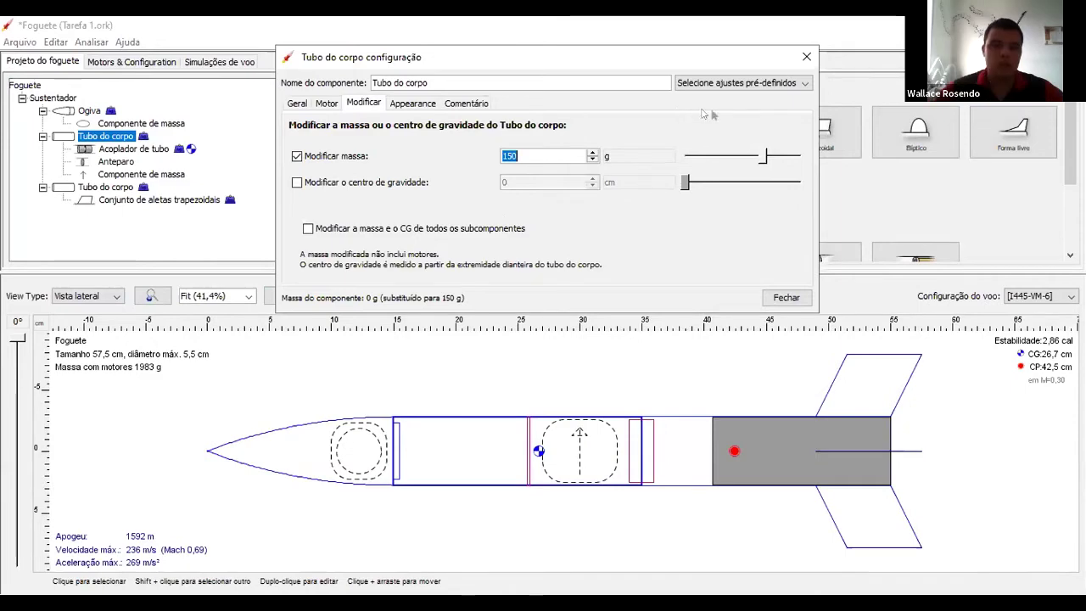
left_click(806, 57)
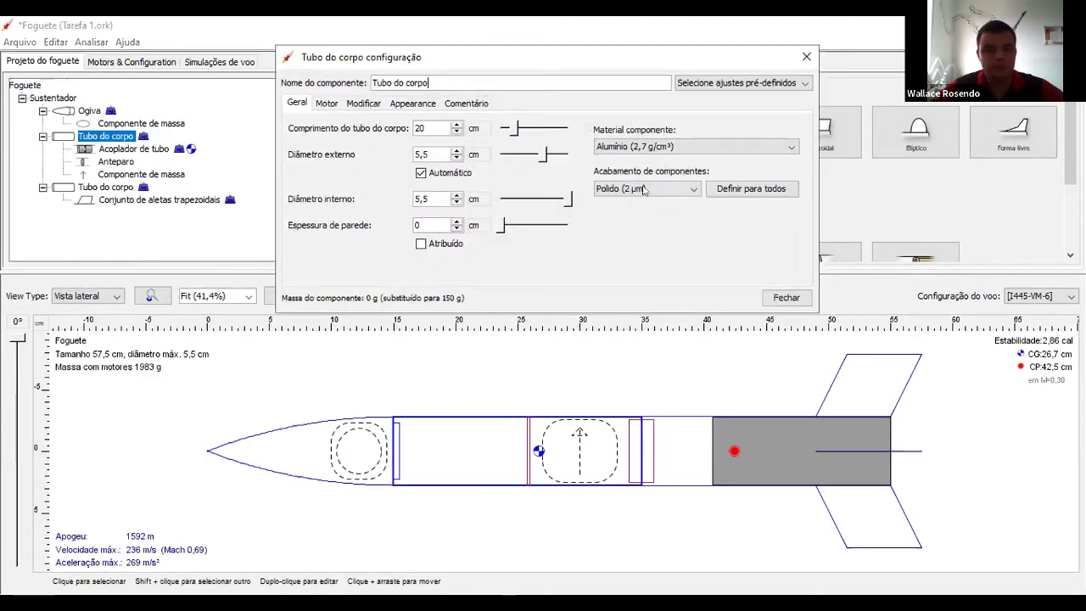
- Look through the material options for the forward body tube and close its configuration, keeping Alumínio
left_click(646, 148)
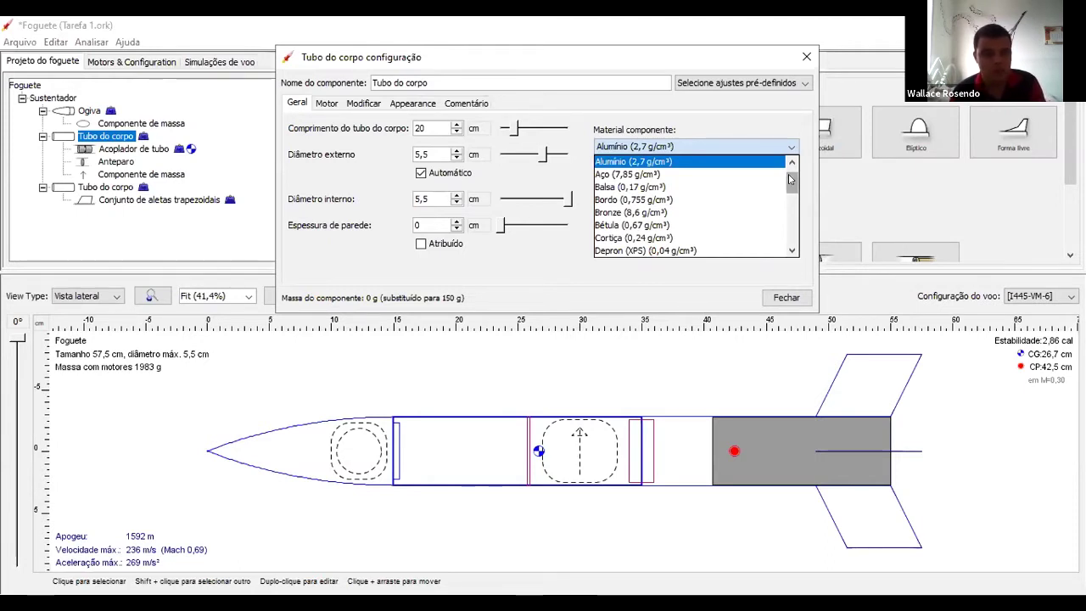
left_click_drag(789, 178, 793, 193)
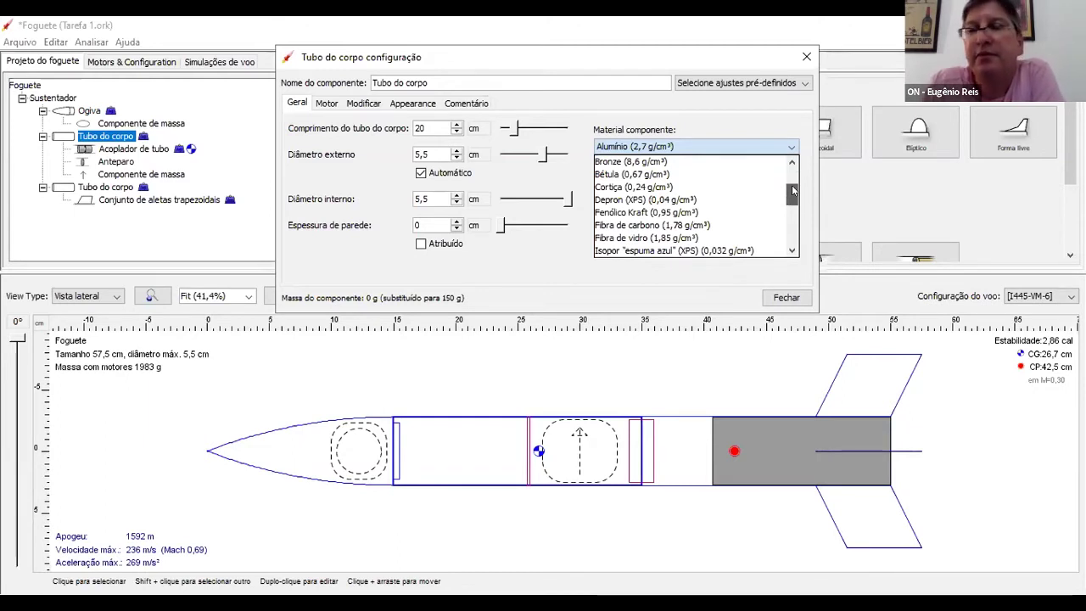
left_click_drag(793, 191, 794, 200)
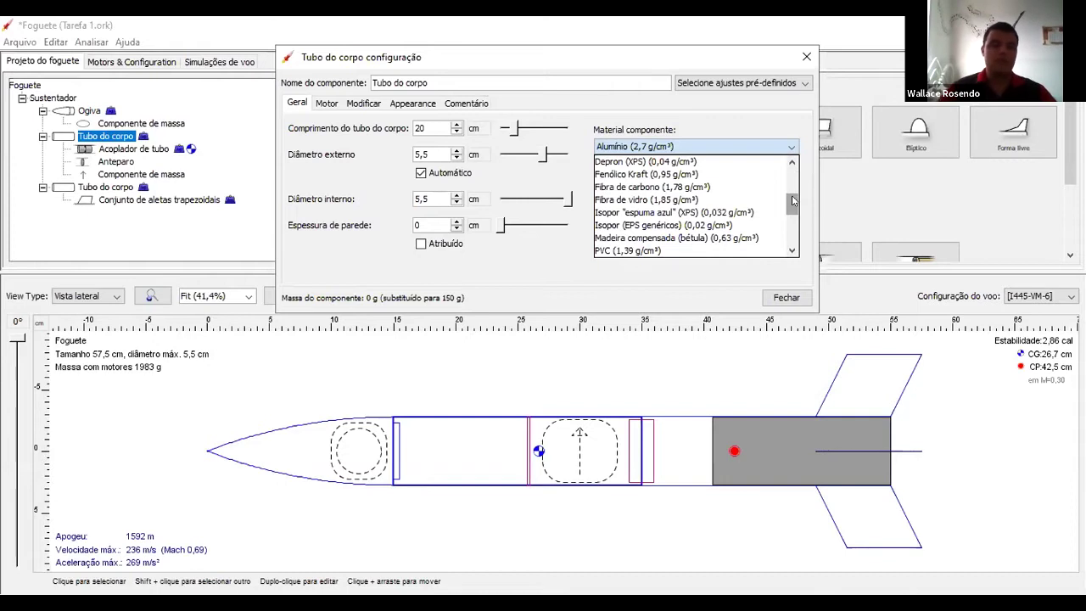
left_click_drag(793, 203, 793, 214)
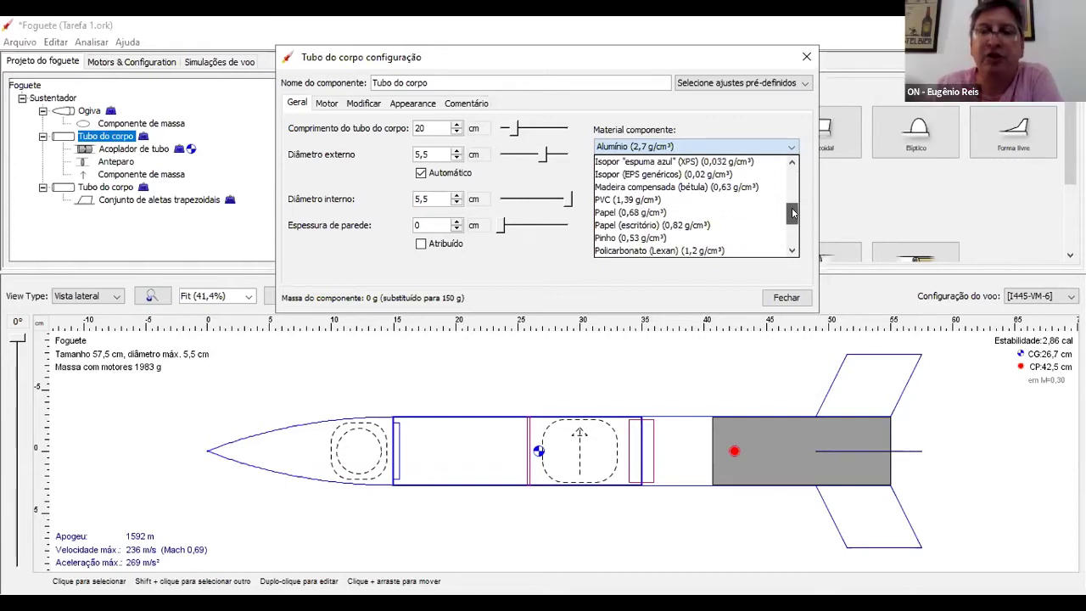
scroll(793, 213, "up", 5)
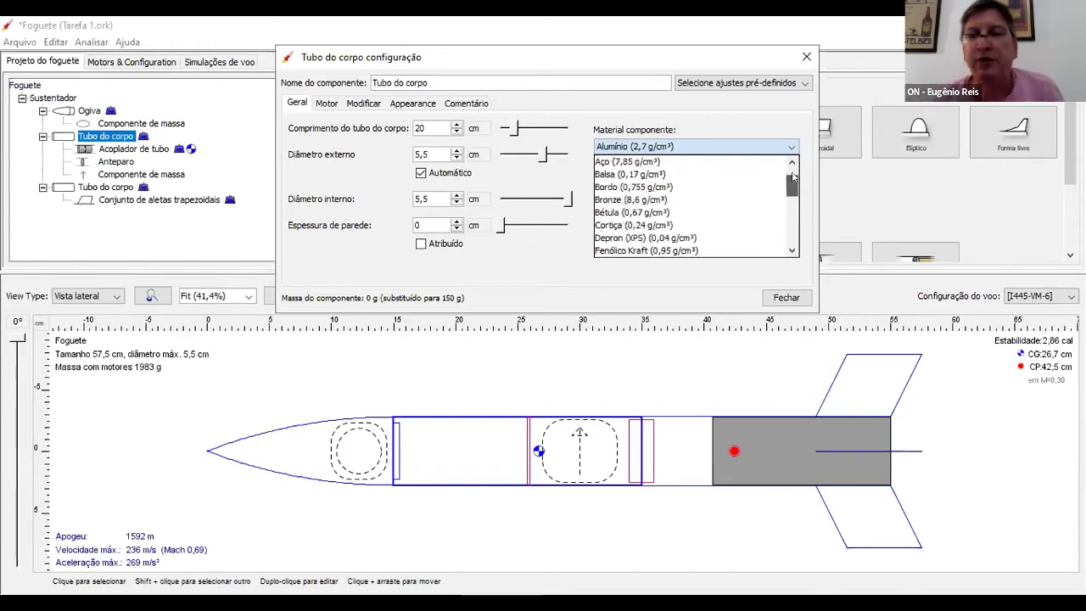
left_click(781, 297)
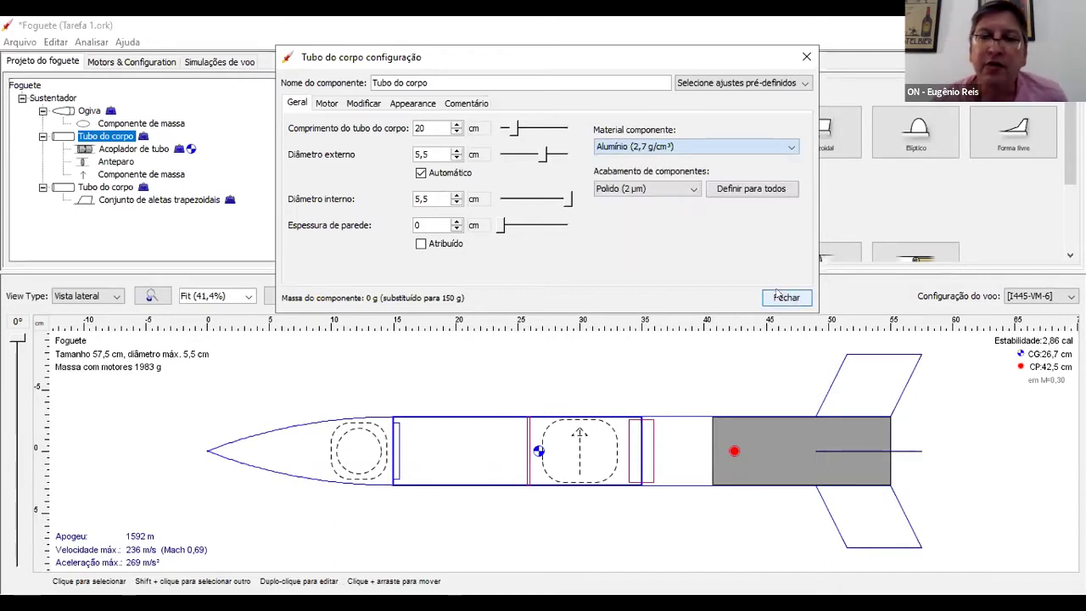
left_click(807, 53)
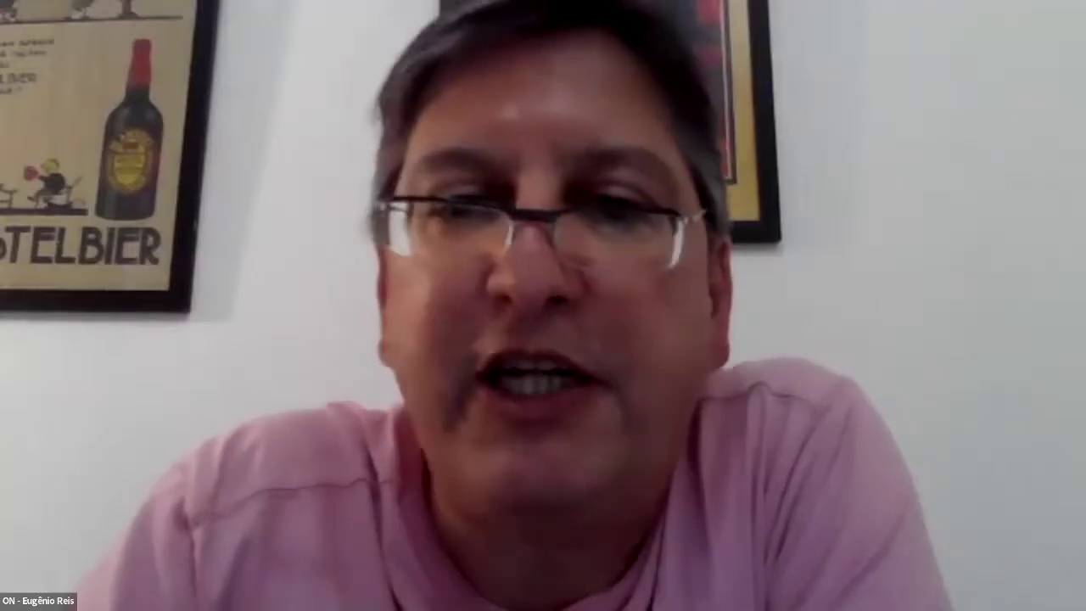
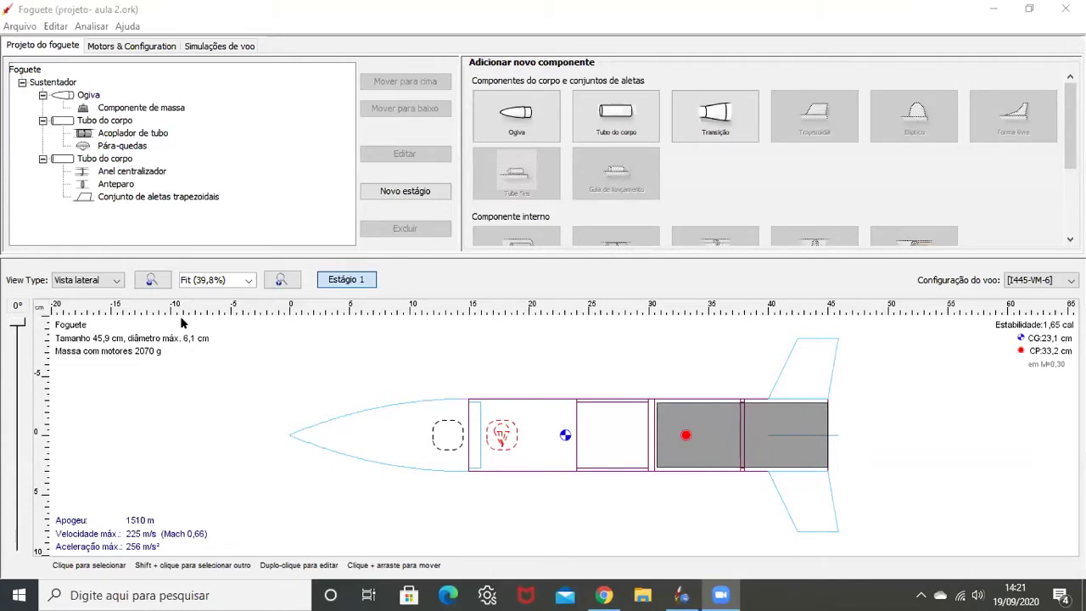
left_click(89, 280)
left_click(288, 348)
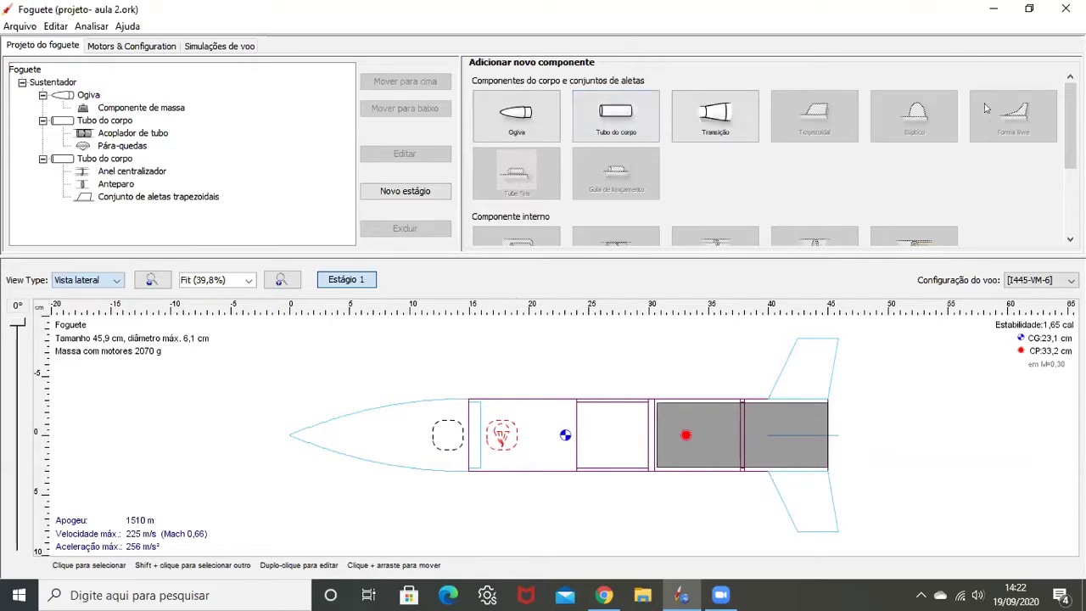
scroll(986, 108, "down", 3)
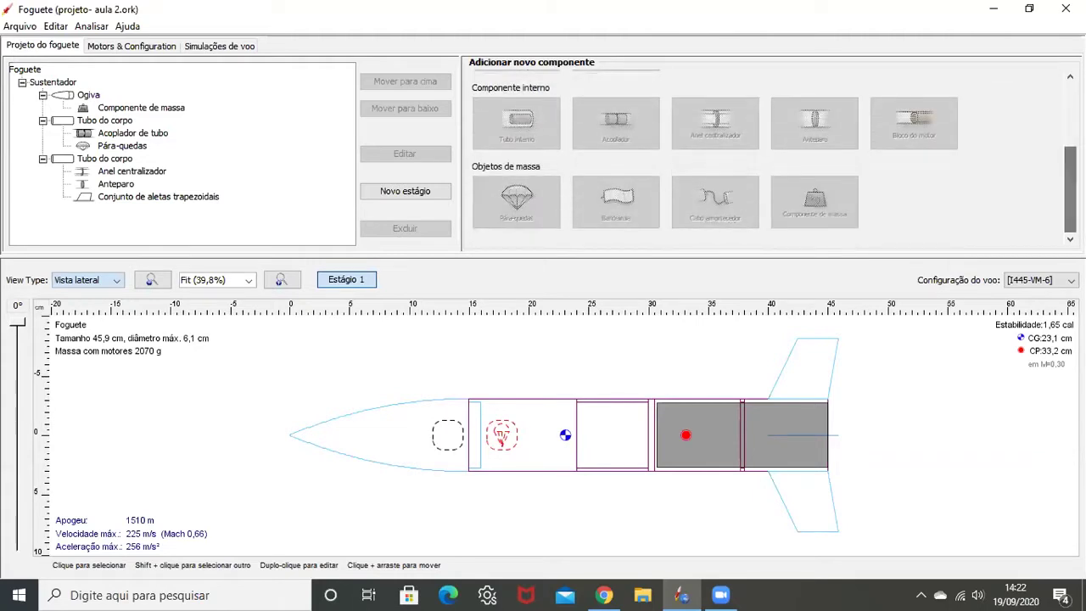
scroll(768, 153, "up", 3)
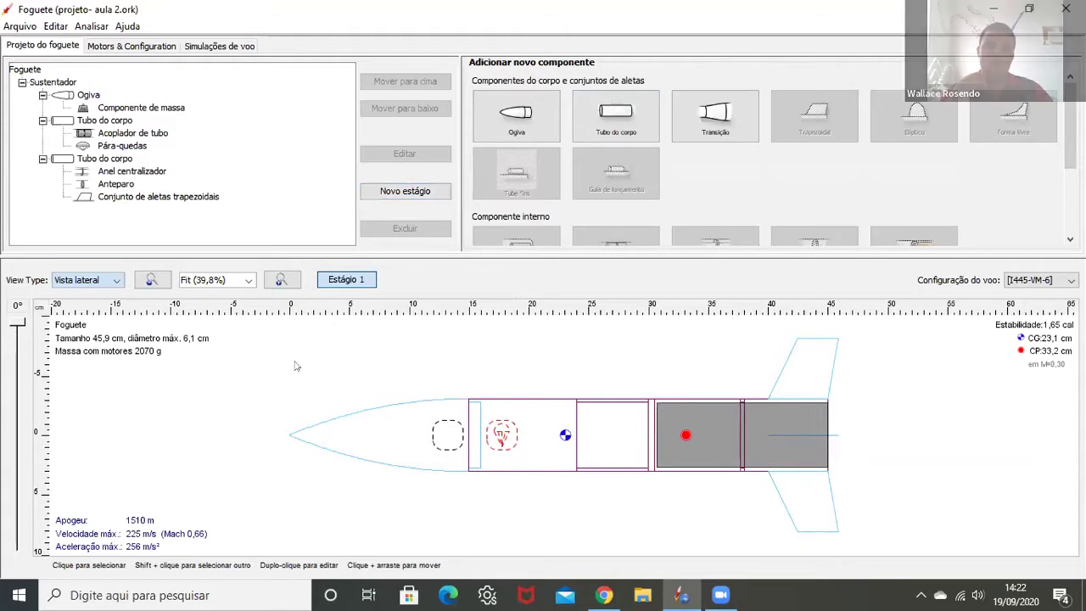
left_click(111, 284)
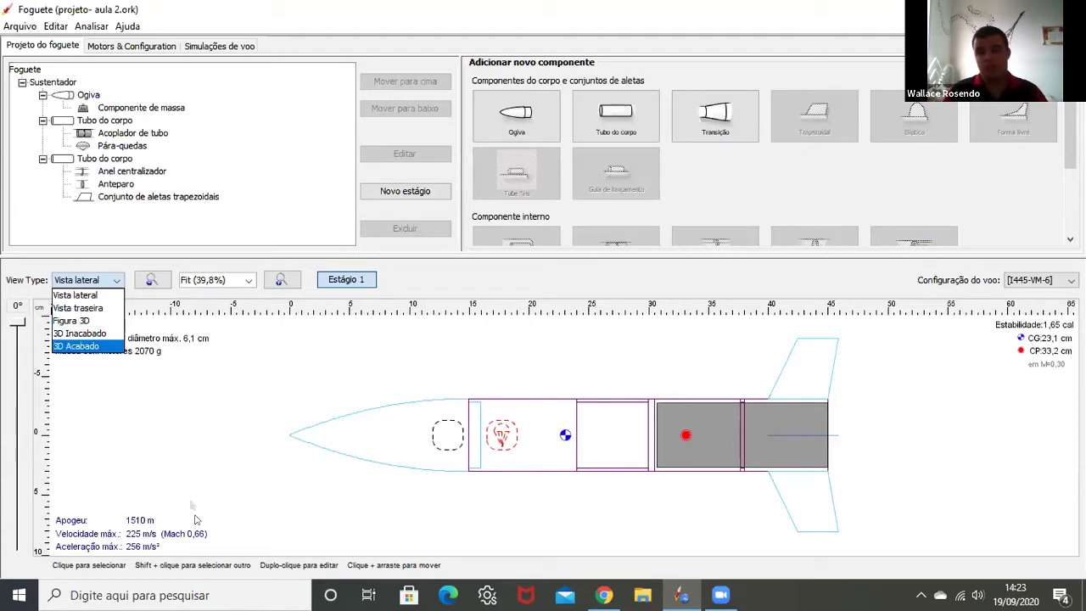
left_click(190, 484)
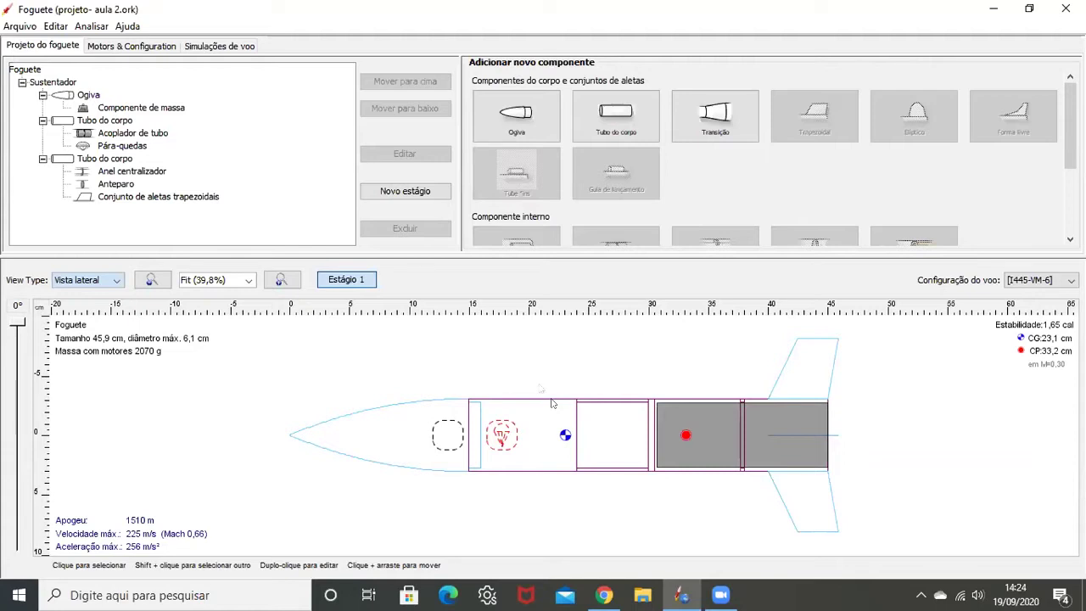
- Create a new flight simulation with default launch conditions and set its launch rod angle to 45°
left_click(207, 48)
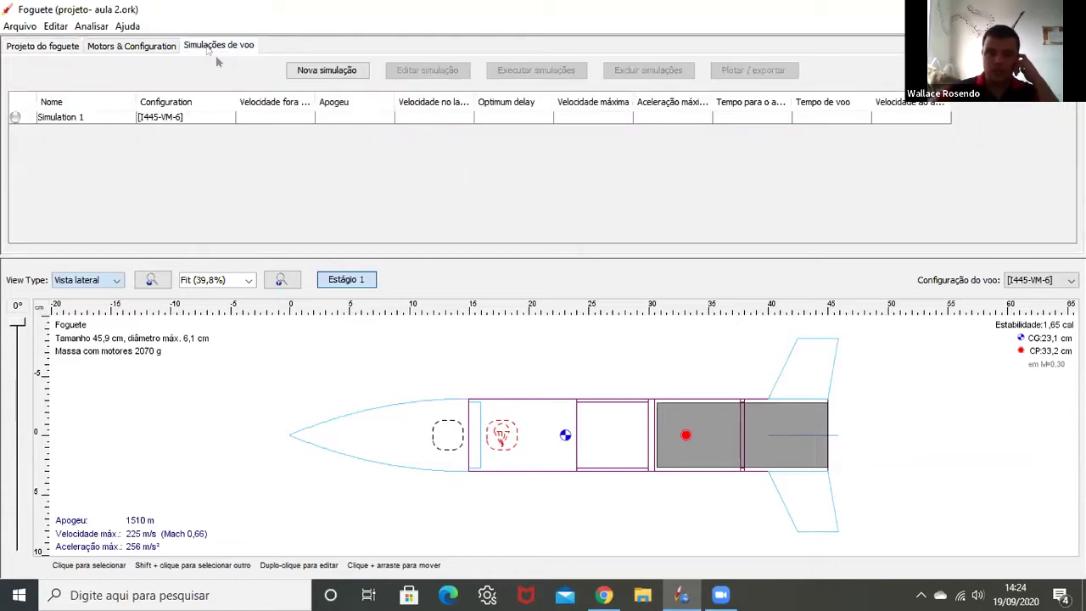
left_click(329, 71)
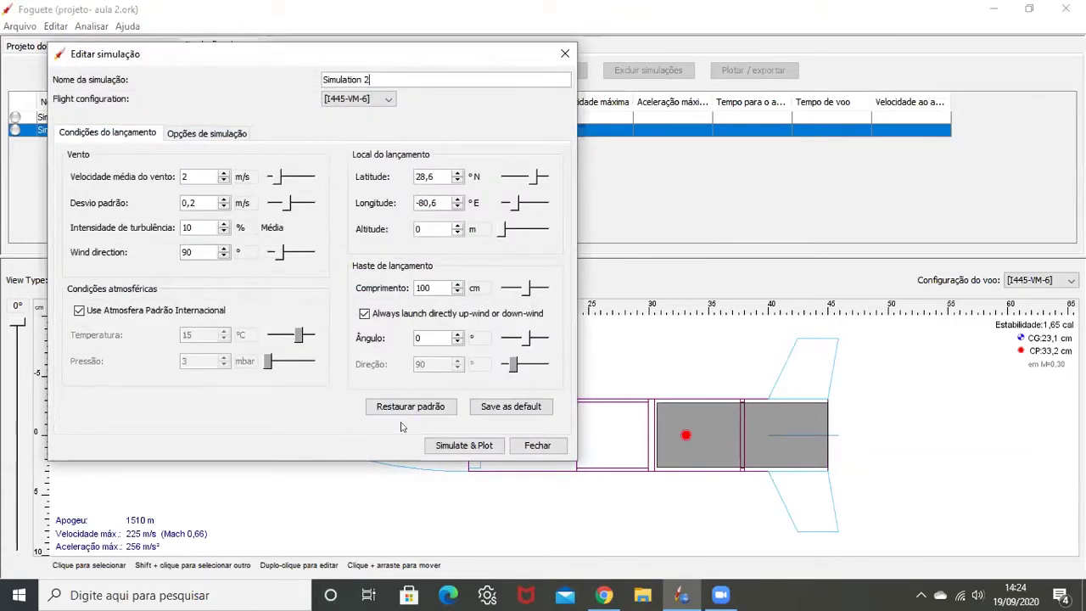
left_click(443, 408)
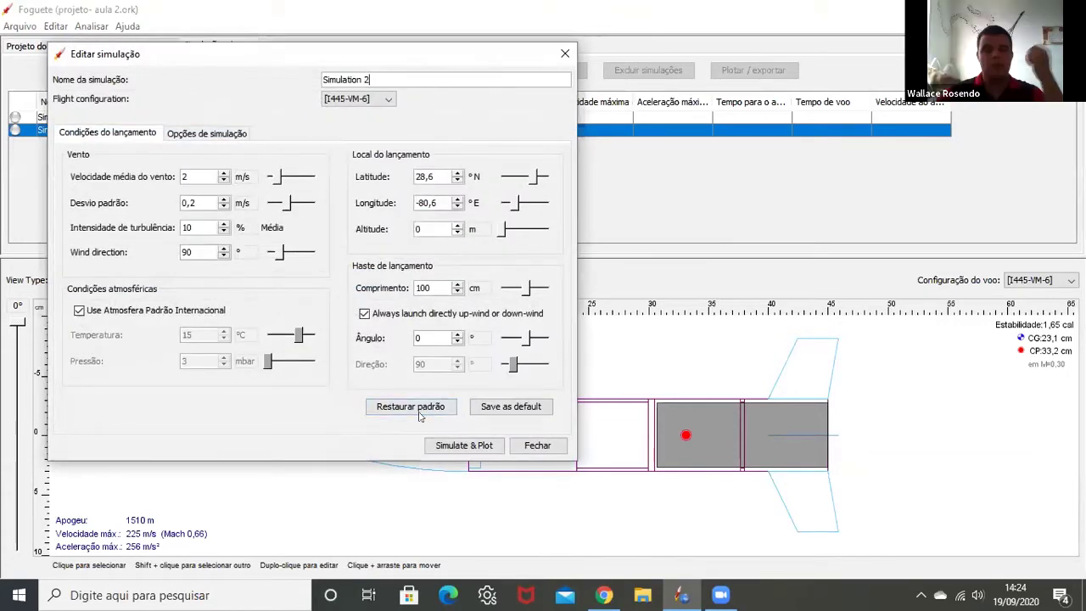
left_click(458, 334)
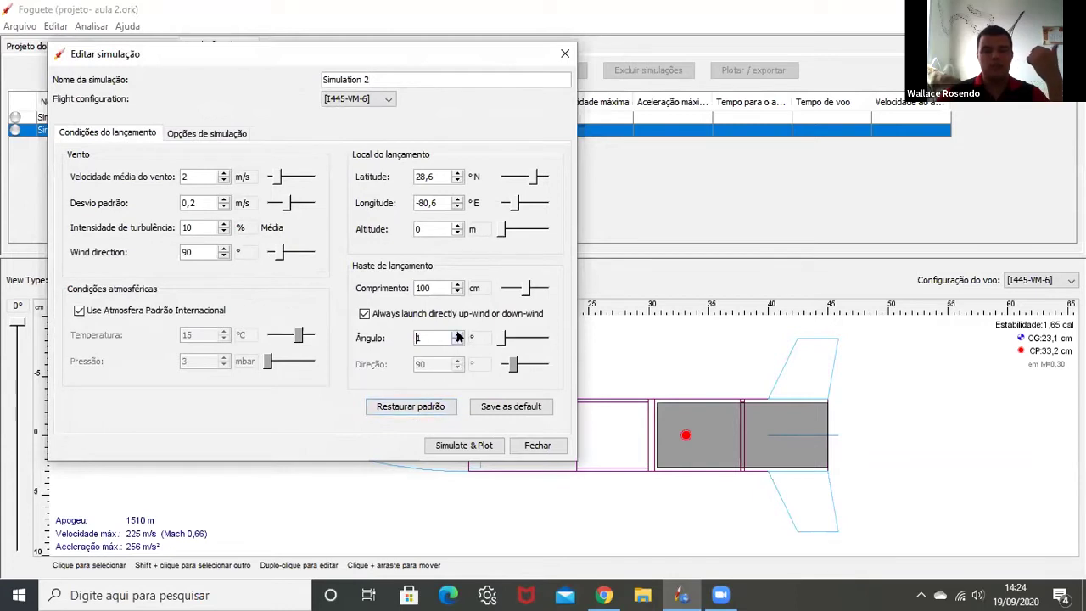
left_click(458, 336)
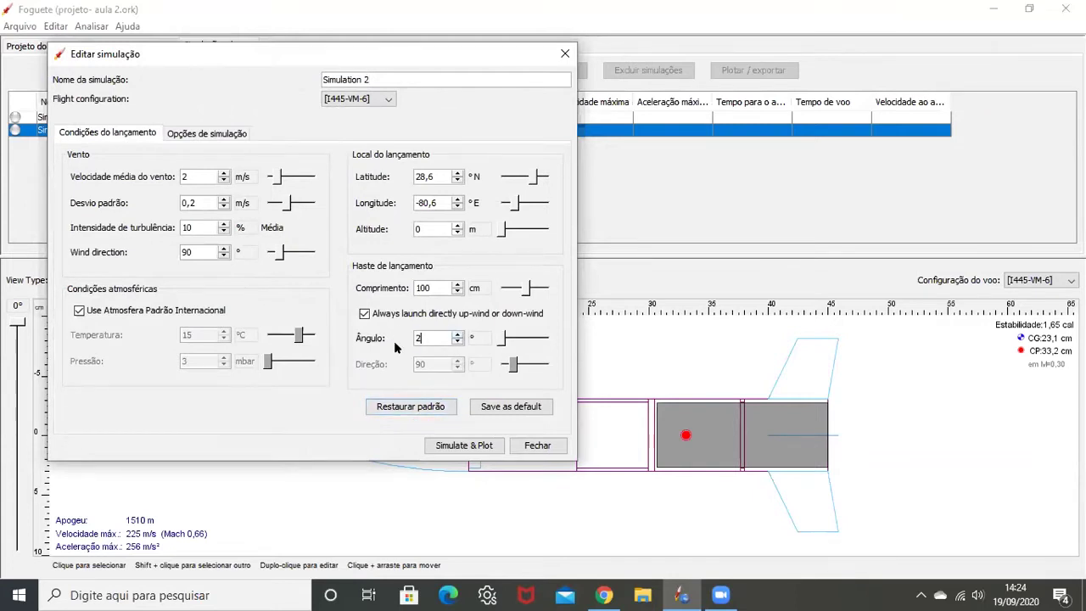
left_click_drag(426, 337, 409, 340)
type("45")
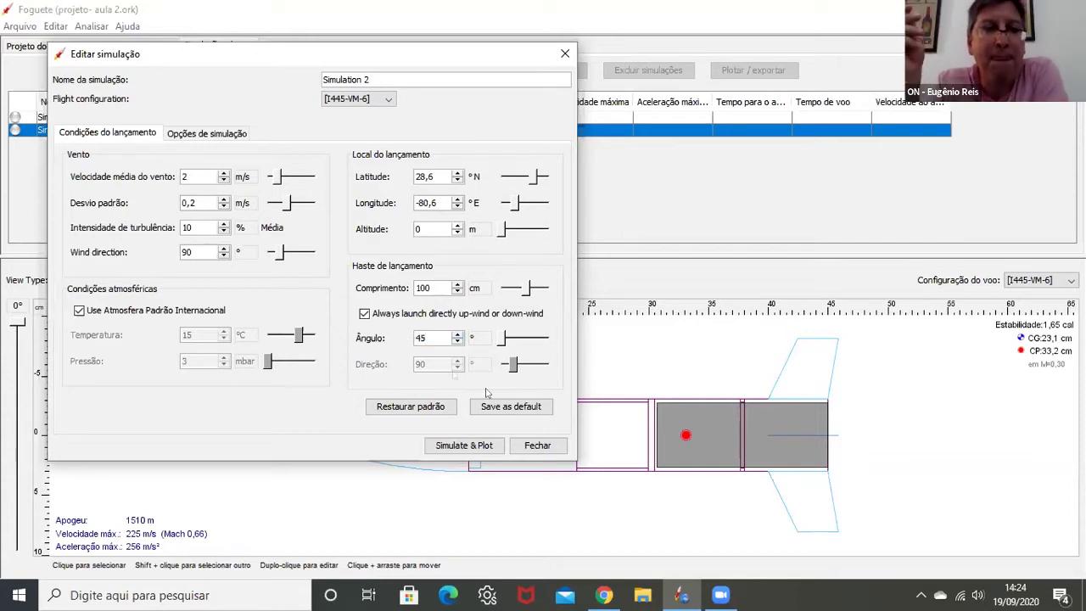
- Run the 45° simulation and set the plot's X axis to Distância lateral
left_click(490, 450)
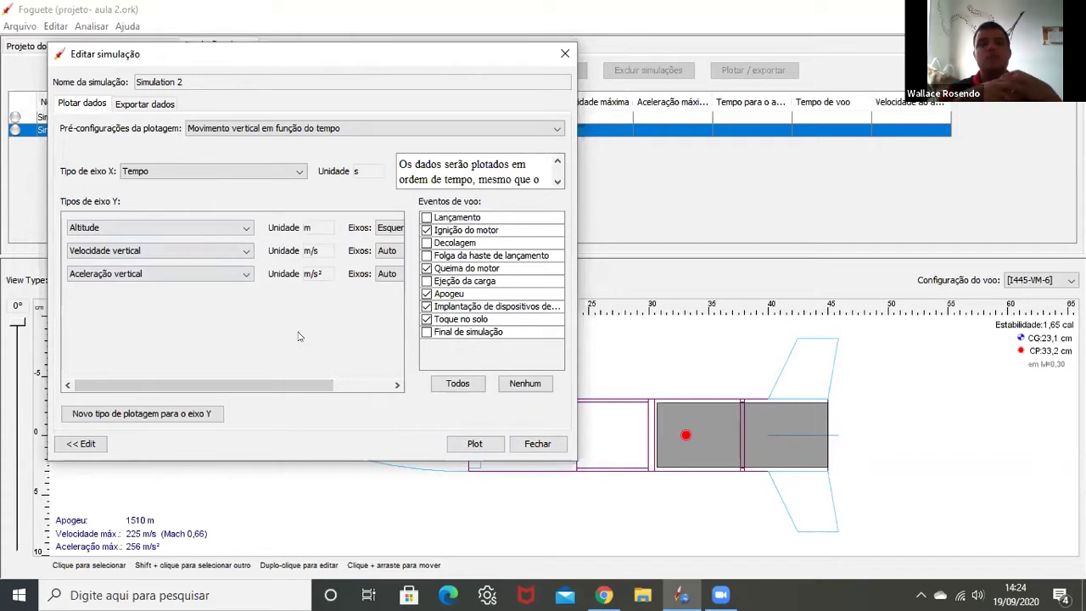
left_click(298, 173)
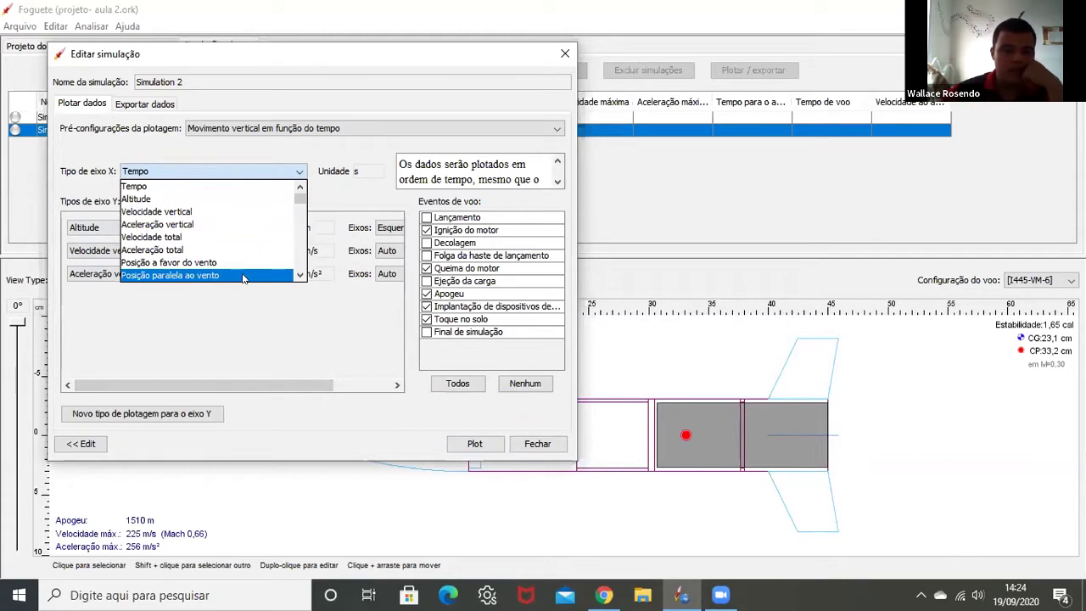
mouse_move(299, 199)
left_mouse_down()
mouse_move(301, 234)
mouse_move(300, 213)
left_mouse_up()
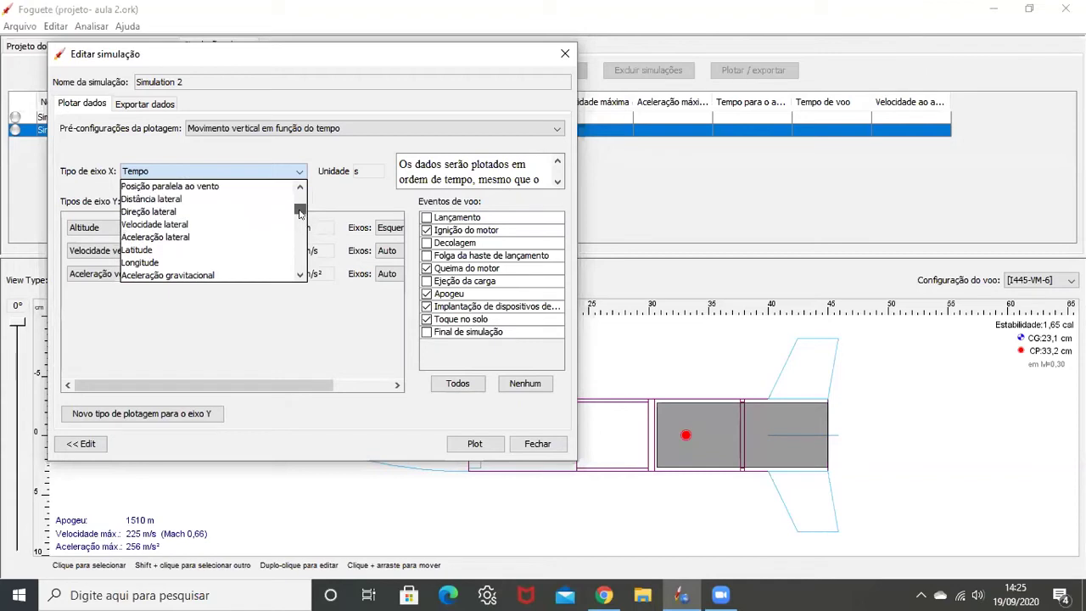
left_click(237, 198)
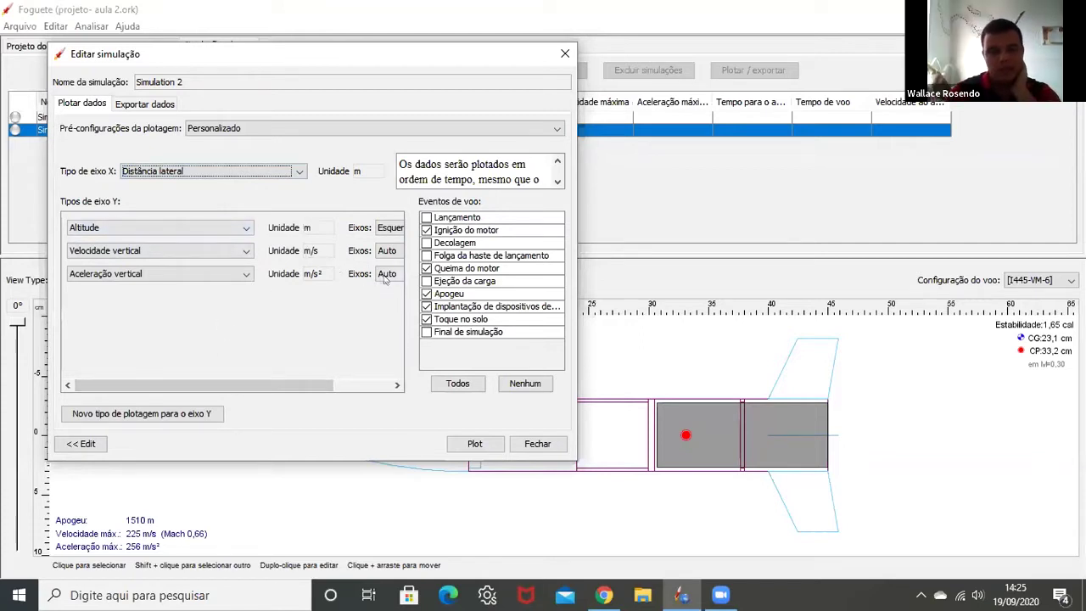
- Remove Velocidade vertical and Aceleração vertical from the Y axis, plot altitude against lateral distance, and close the plot and simulation dialogs
left_click_drag(274, 384, 360, 373)
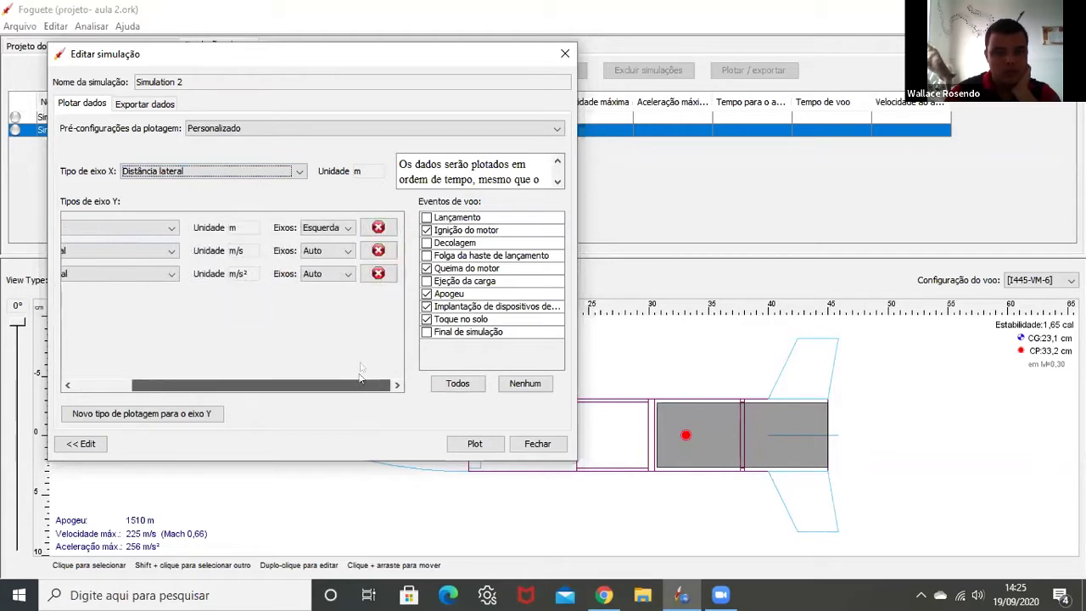
left_click(379, 273)
left_click(379, 250)
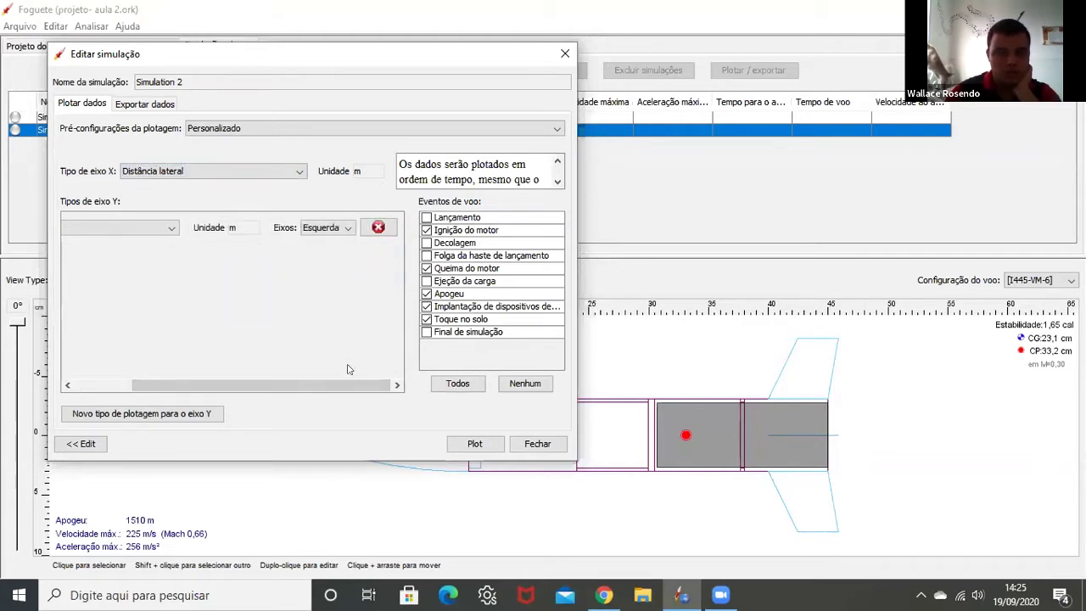
left_click_drag(348, 384, 290, 384)
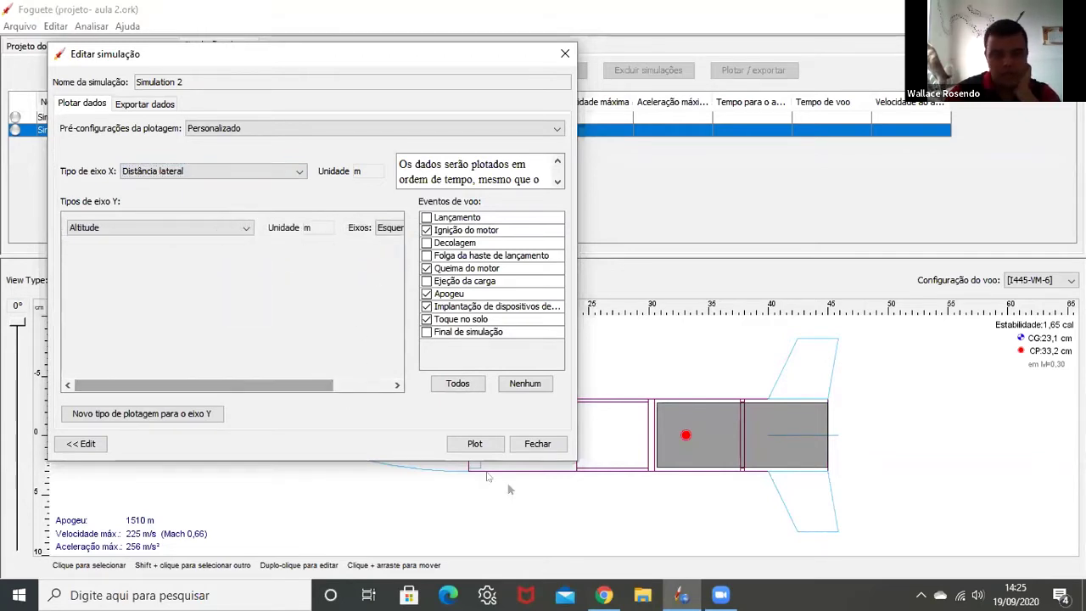
left_click(482, 443)
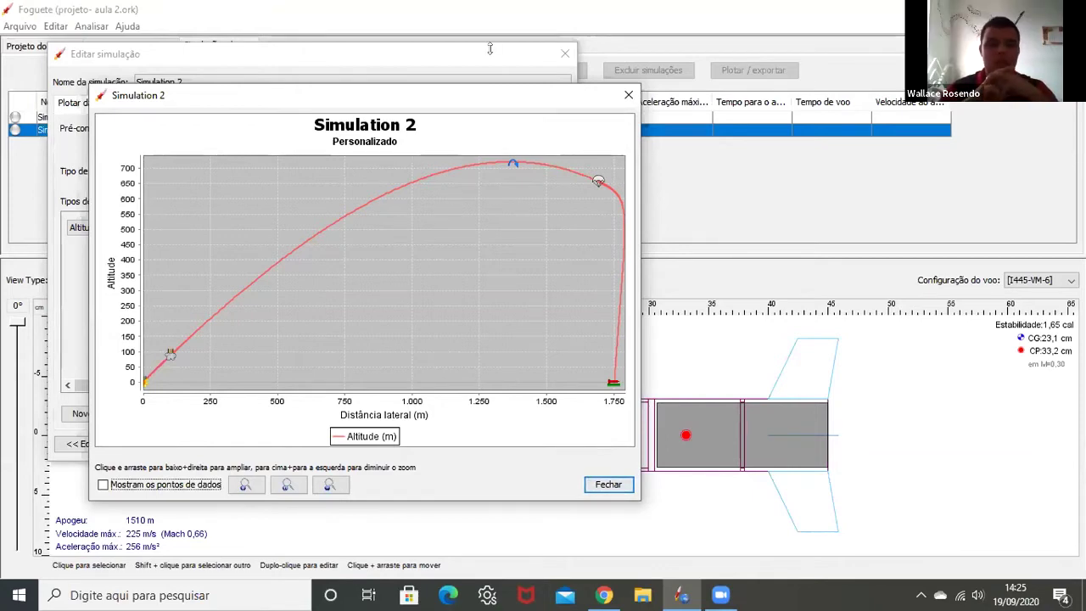
left_click(628, 94)
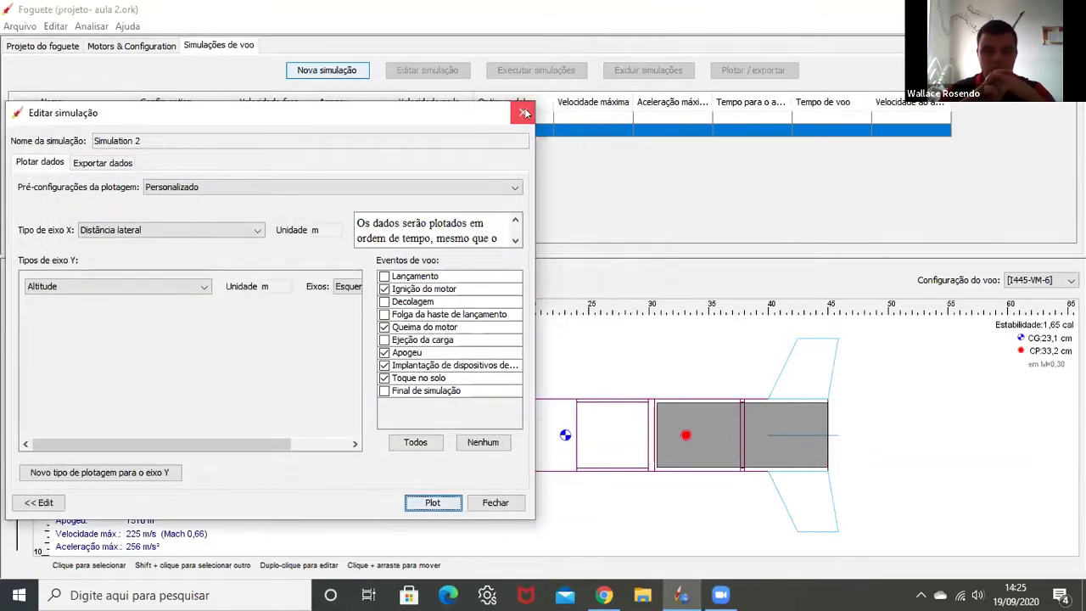
left_click(524, 113)
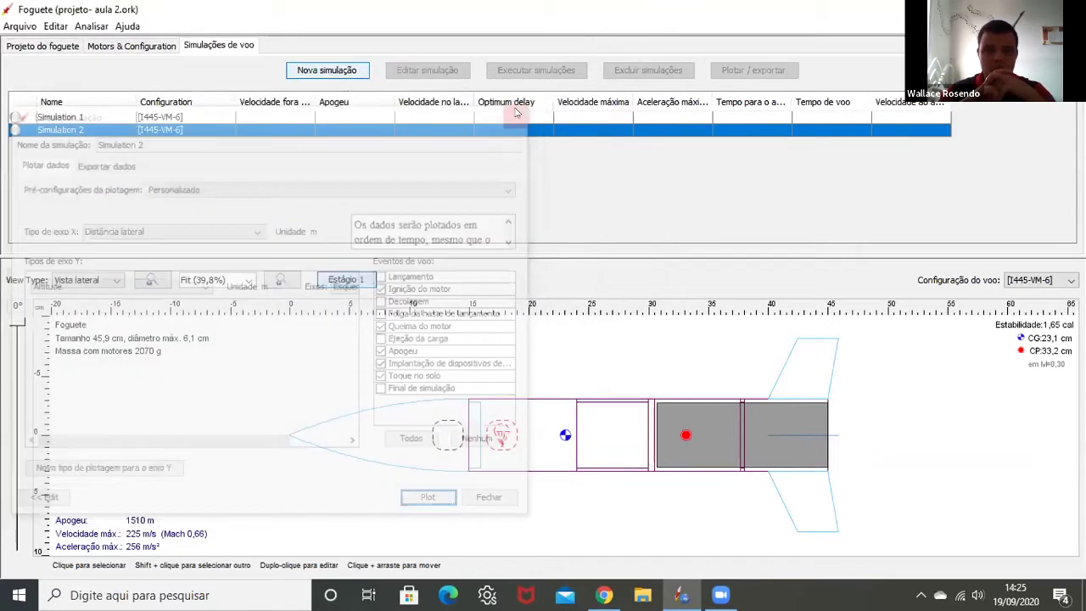
- Delete the Pára-quedas component from the forward body tube in the rocket design
left_click(42, 46)
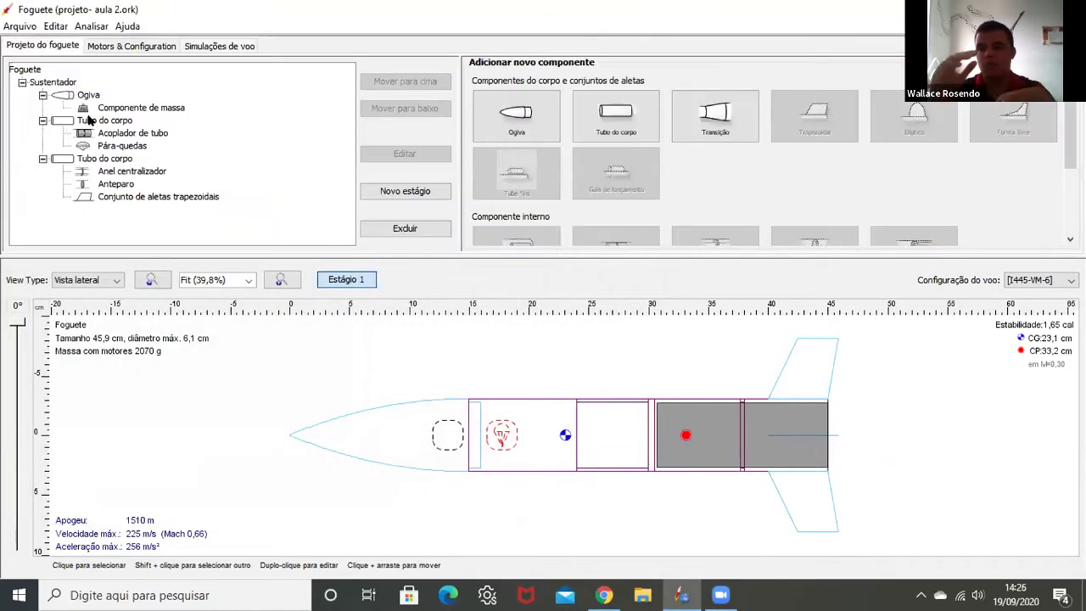
left_click(123, 145)
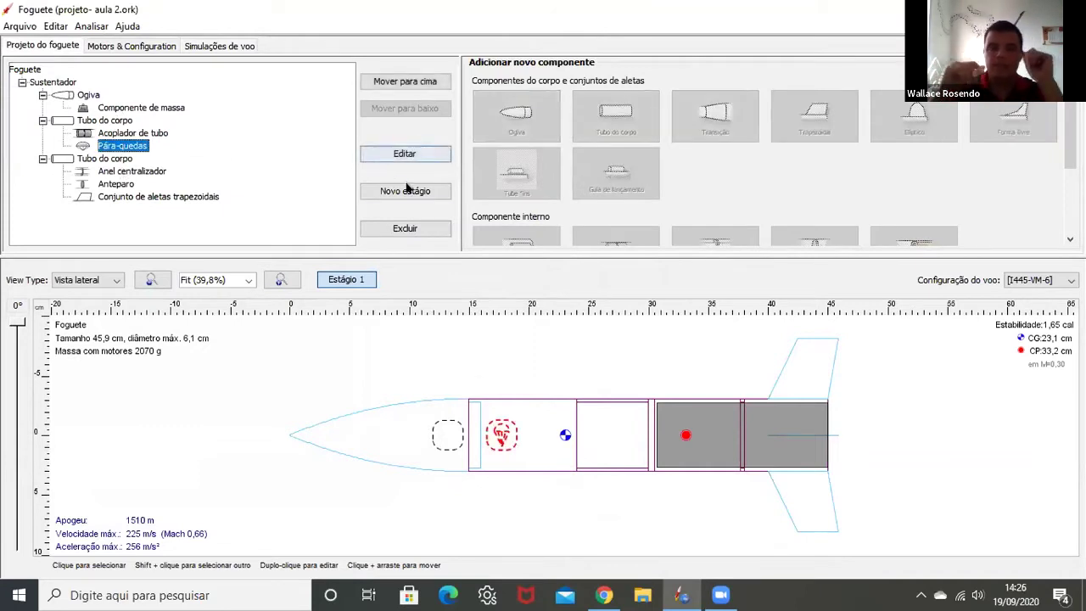
left_click(405, 228)
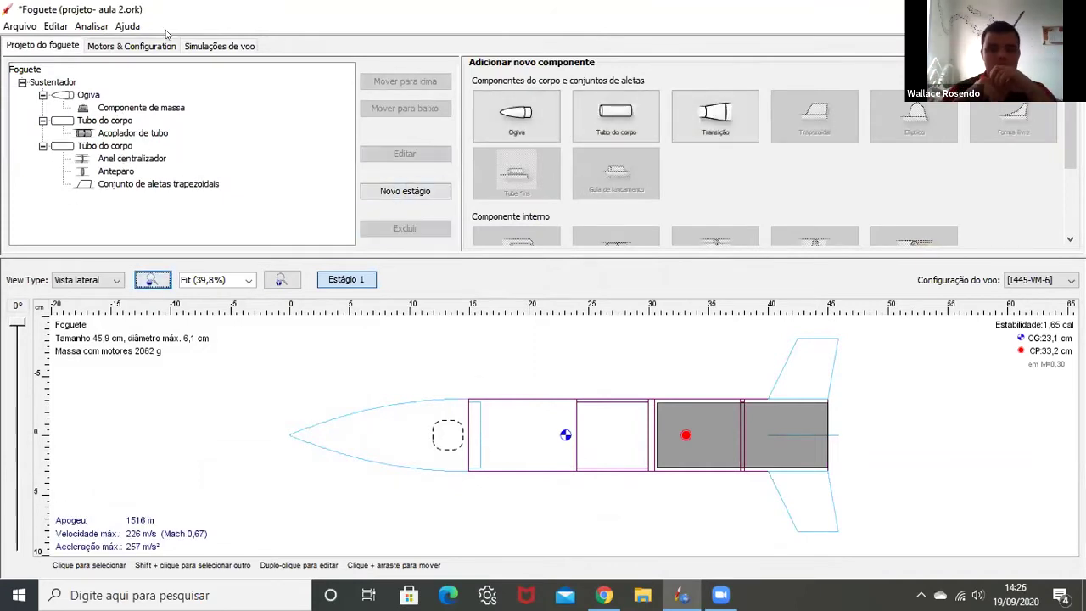
- Create another flight simulation for the rocket without its parachute and set the launch rod angle to 45°
left_click(219, 46)
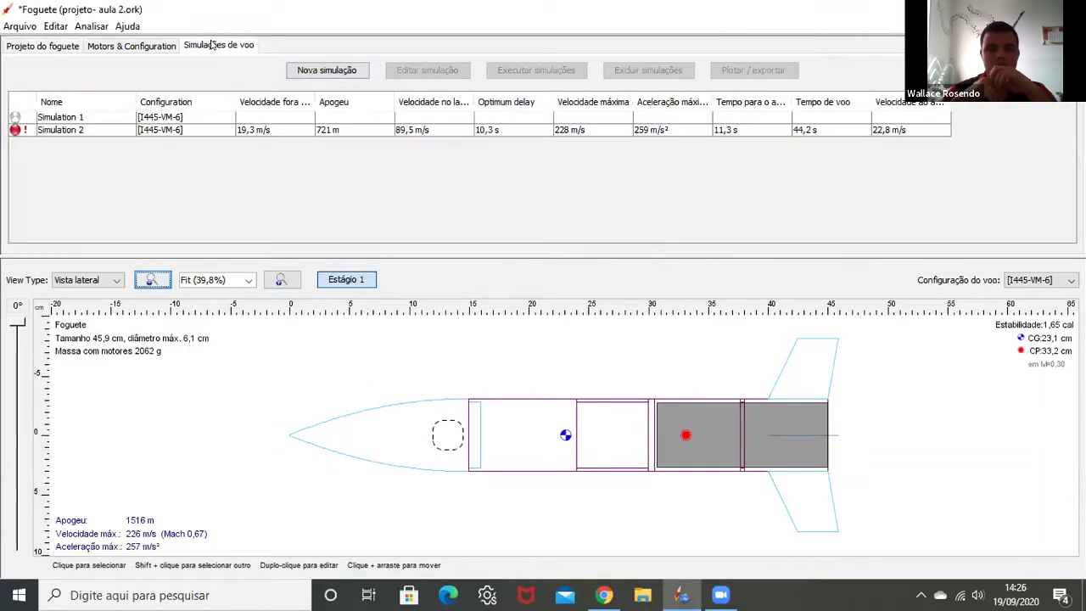
left_click(315, 72)
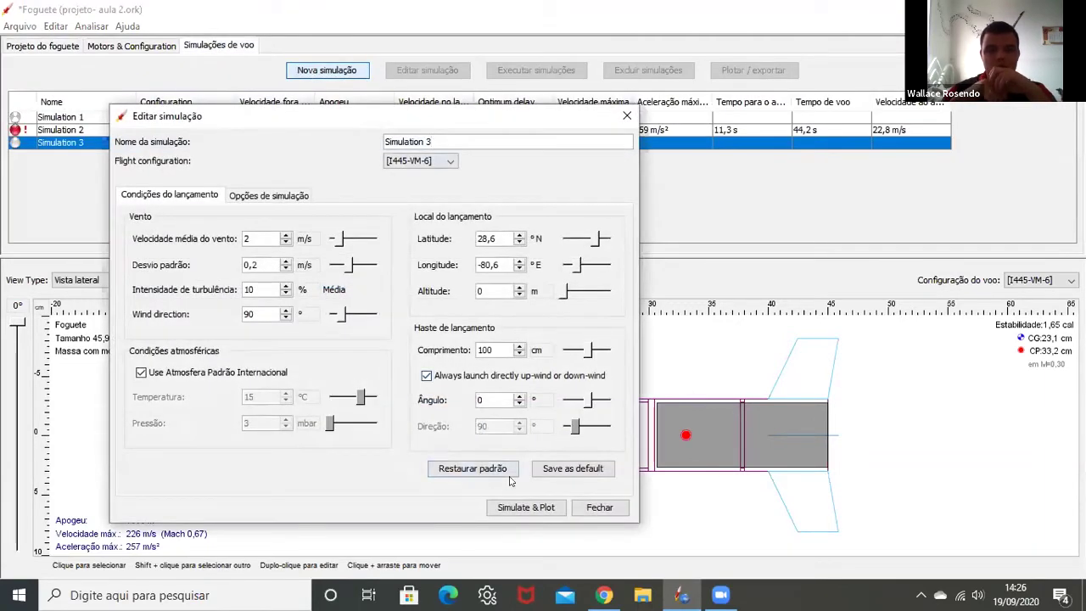
left_click(476, 400)
double_click(489, 400)
type("45")
key("Return")
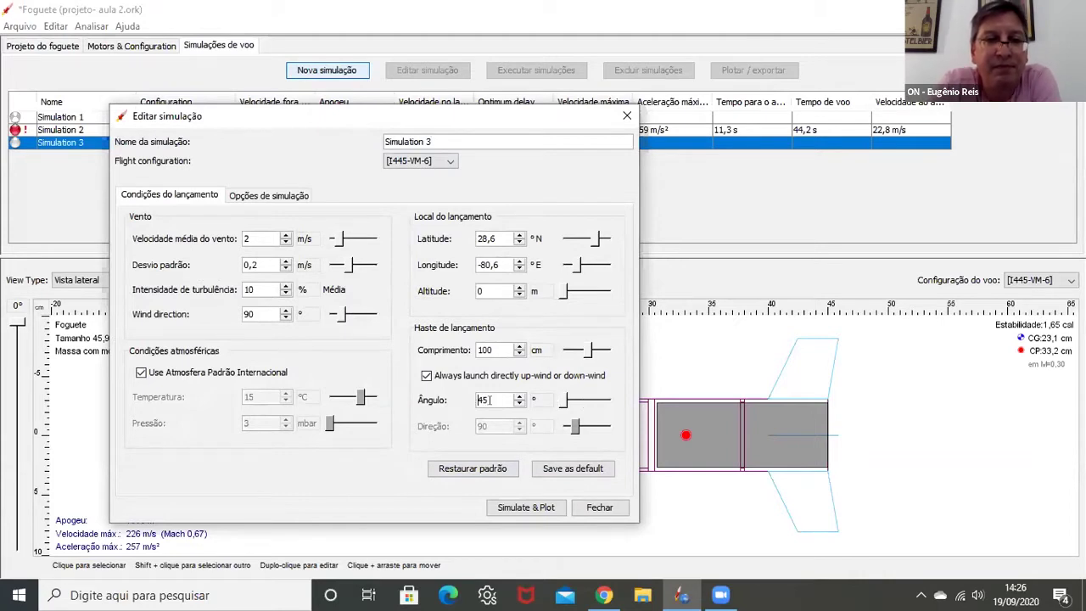
- Run the 45° simulation without parachute, plot altitude against lateral distance, close the dialogs and return to the rocket design
left_click(524, 508)
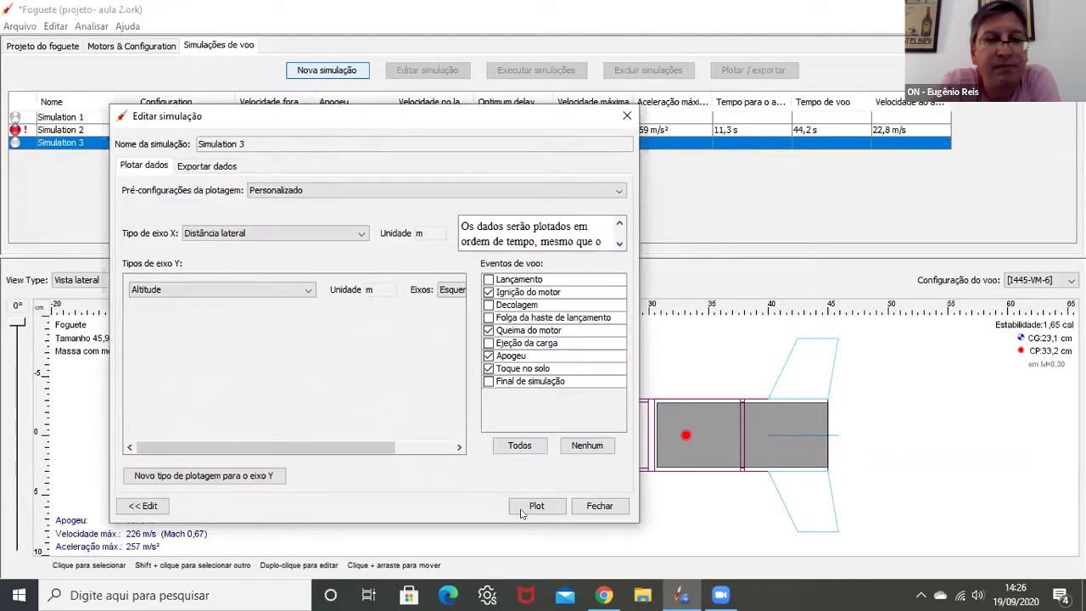
left_click(548, 506)
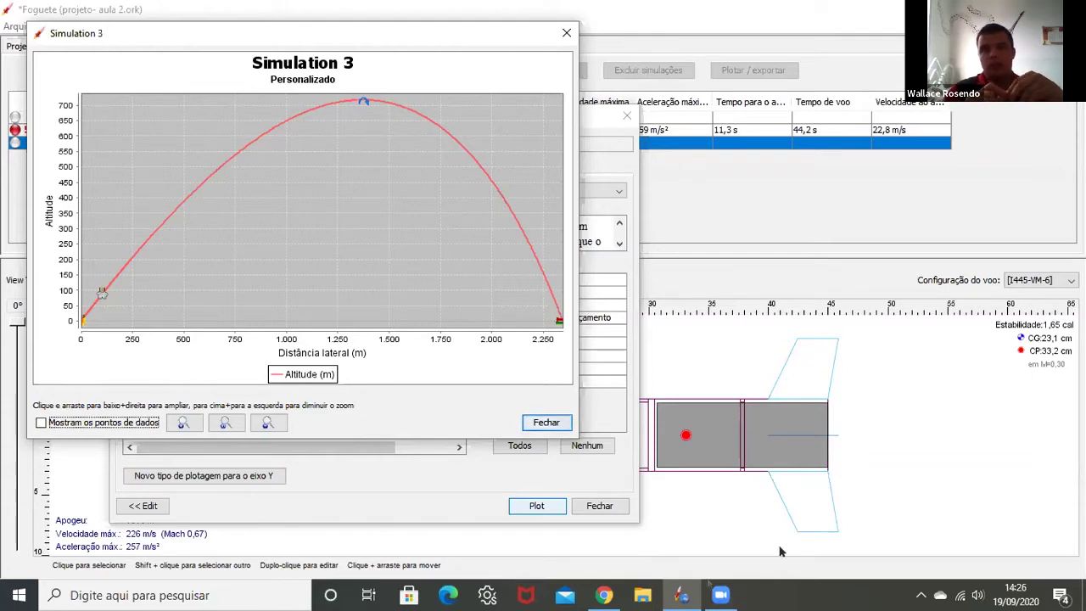
mouse_move(720, 595)
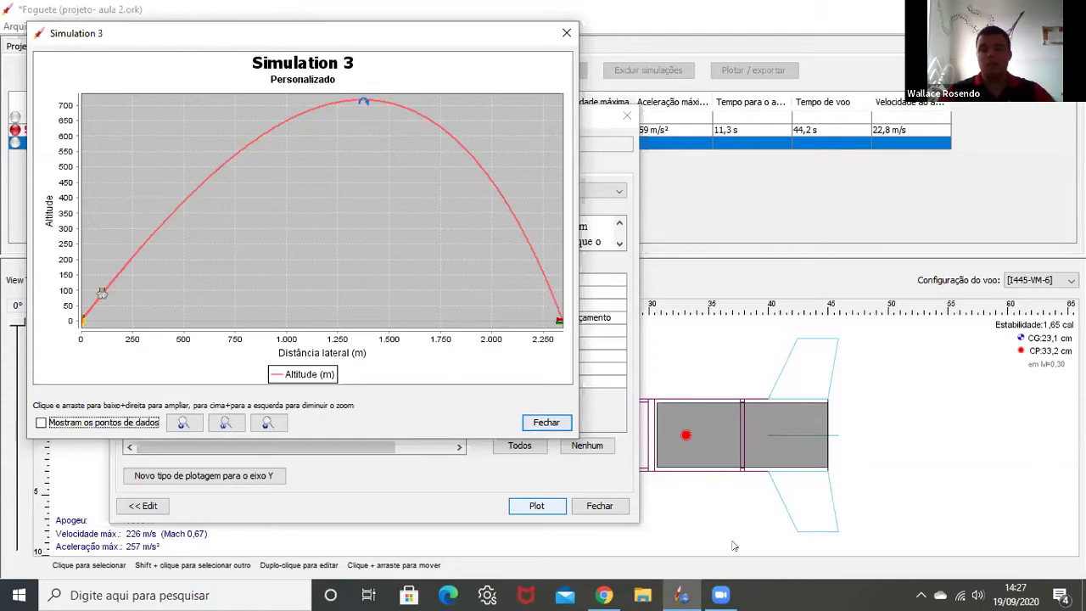
mouse_move(770, 570)
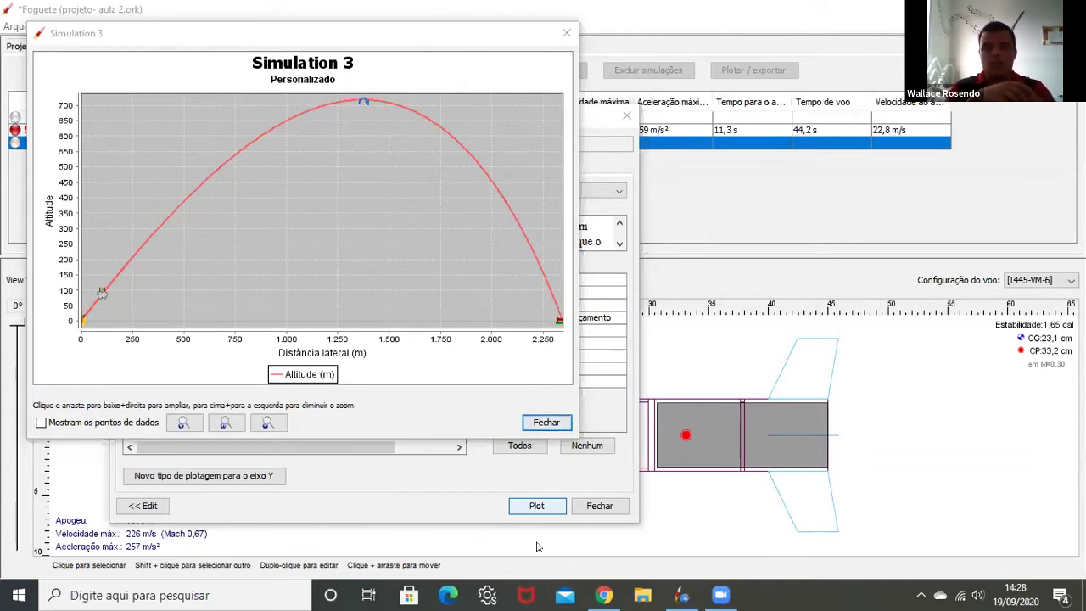
left_click(556, 427)
left_click(594, 509)
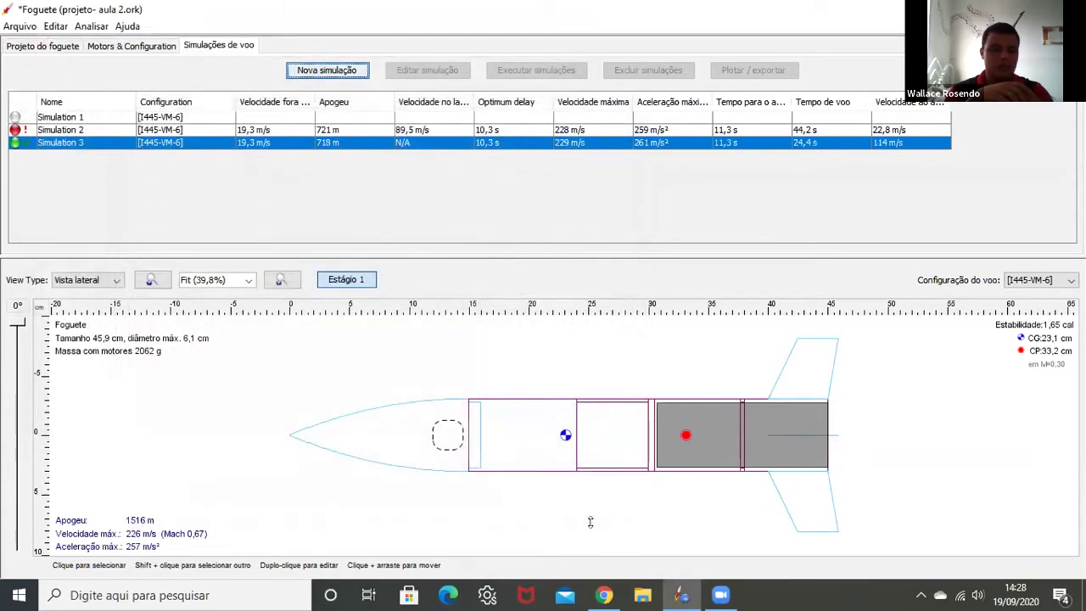
left_click(41, 46)
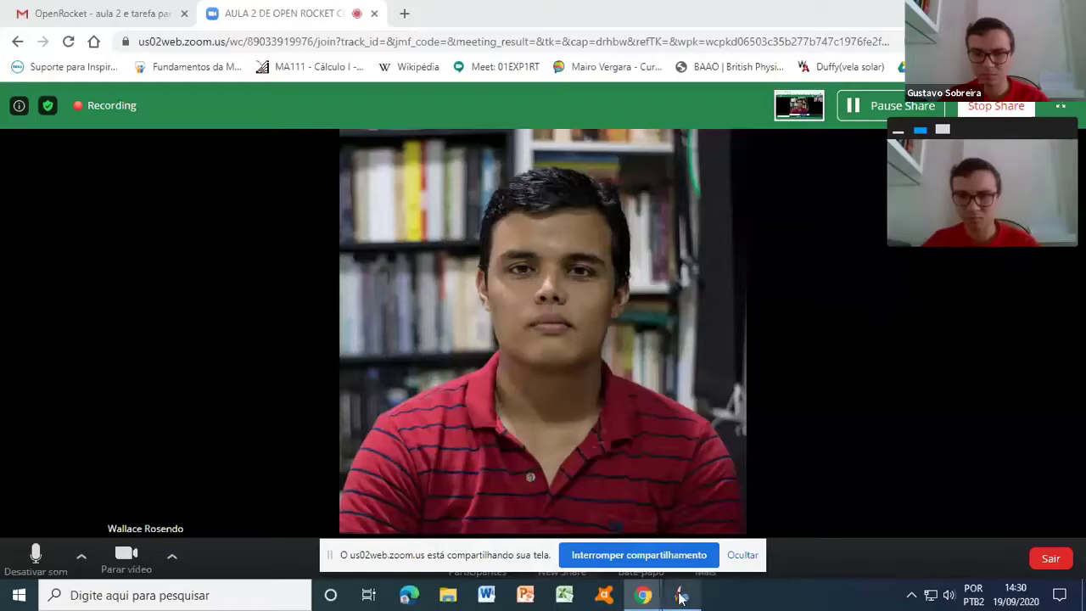
- Switch to OpenRocket with the OLAA tarefa.ork project and review the configuration of the trapezoidal fin set on the body tube
left_click(681, 594)
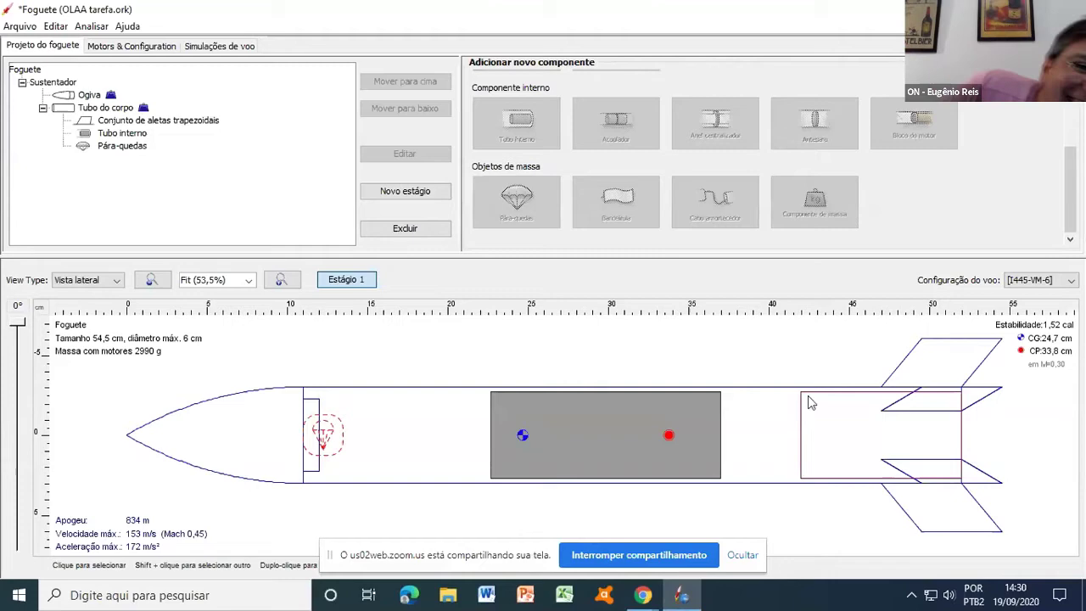
left_click(967, 378)
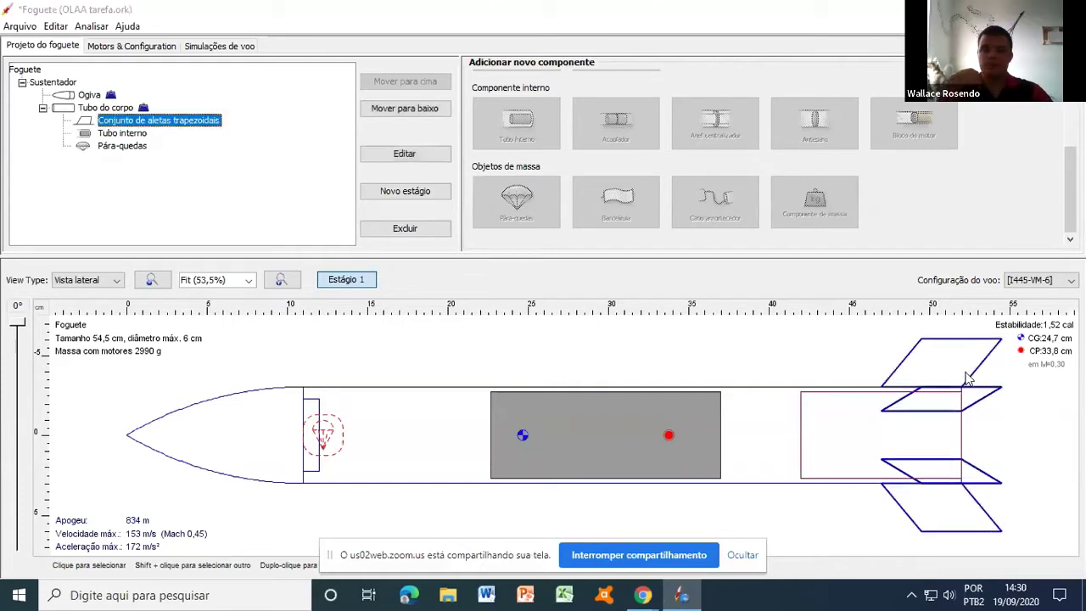
double_click(967, 377)
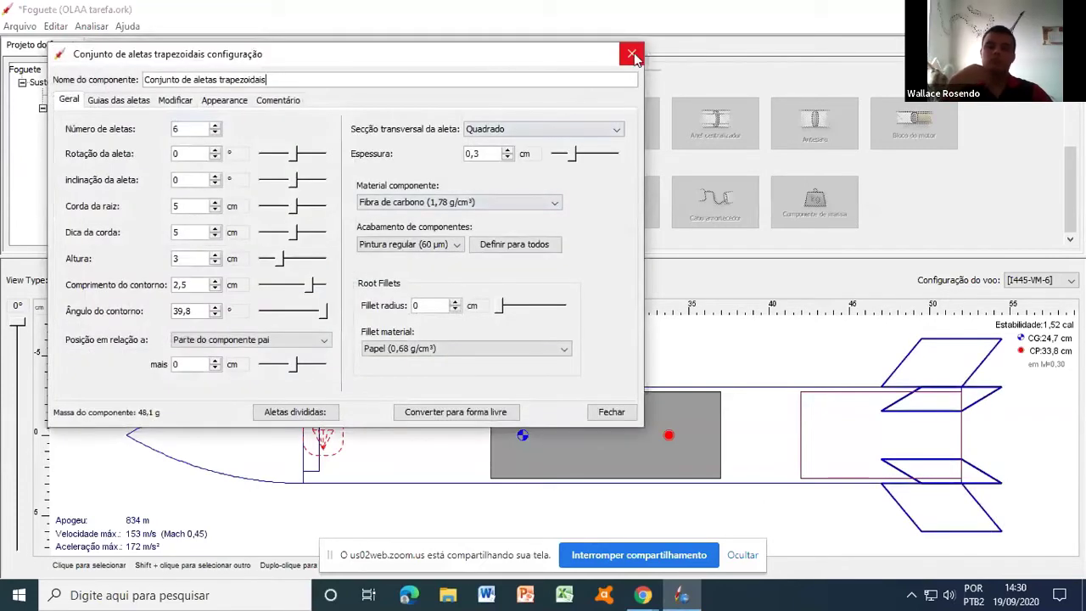
left_click(628, 54)
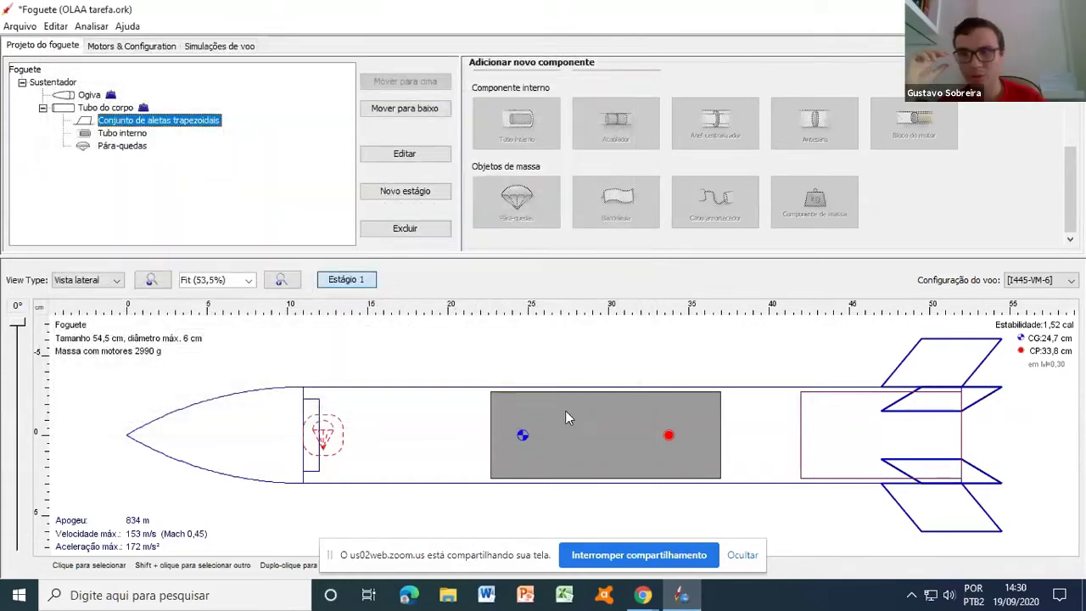
- Create another flight simulation for the OLAA tarefa rocket and set its launch rod angle to 45°
left_click(212, 46)
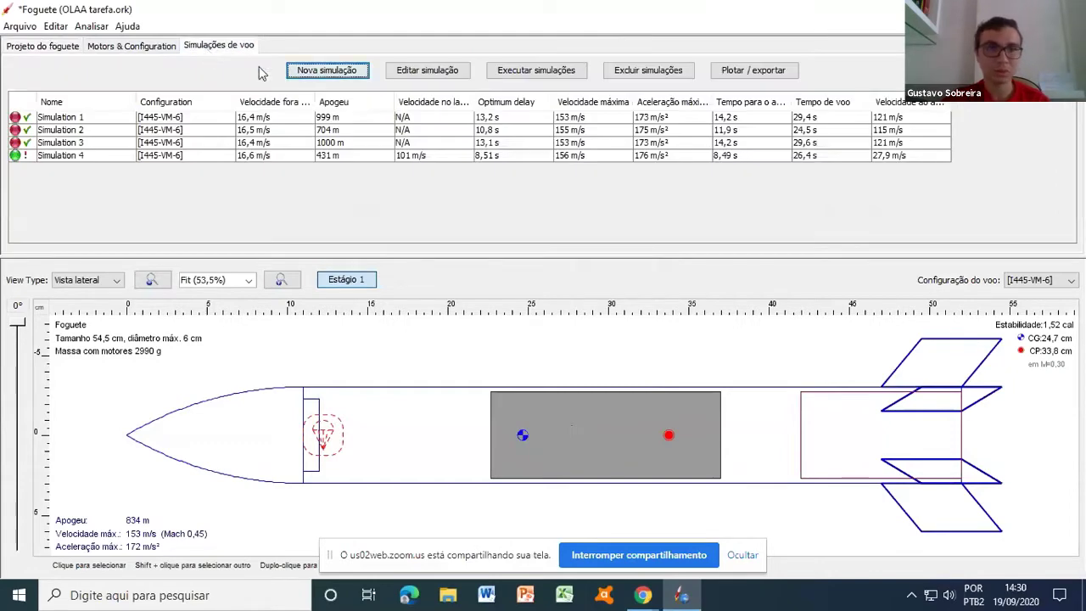
left_click(325, 75)
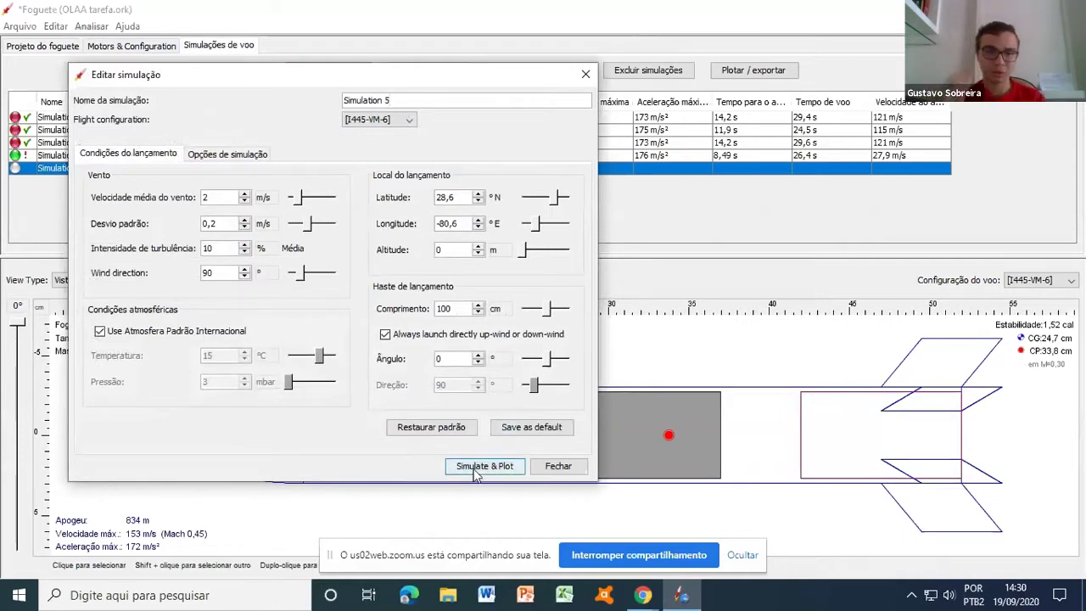
left_click(478, 355)
key("Delete")
type("45")
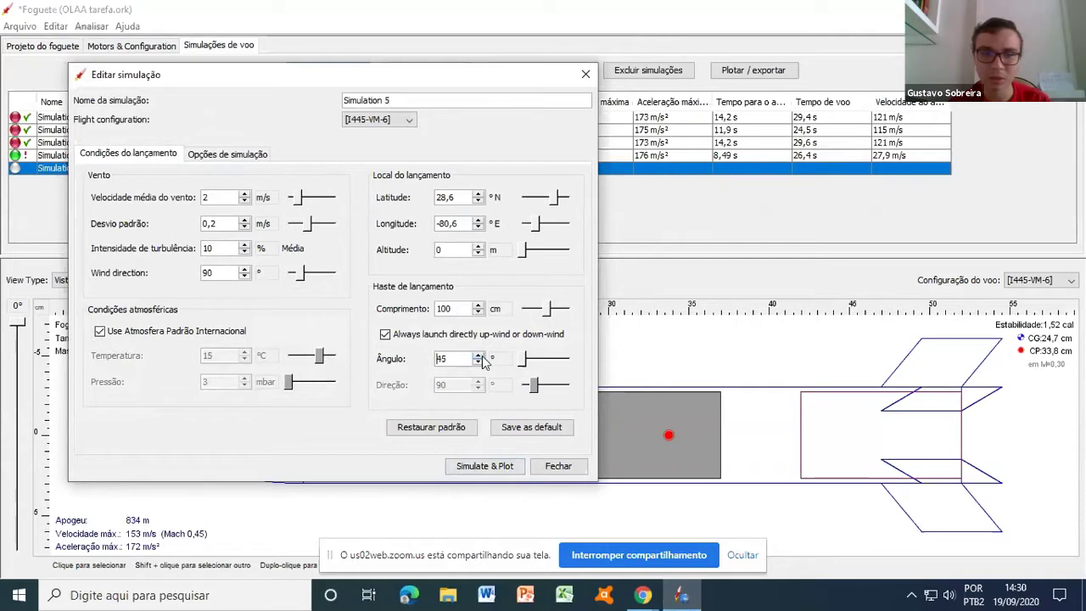
- Run the simulation, plot altitude, vertical velocity and vertical acceleration against lateral distance, and close the plot and simulation dialogs
left_click(500, 477)
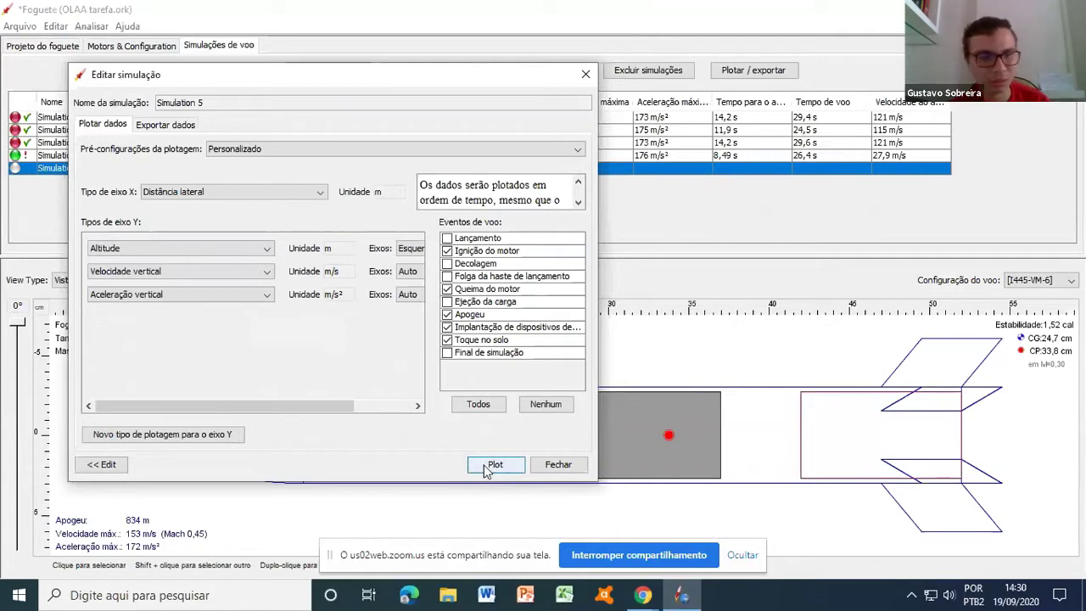
left_click(487, 471)
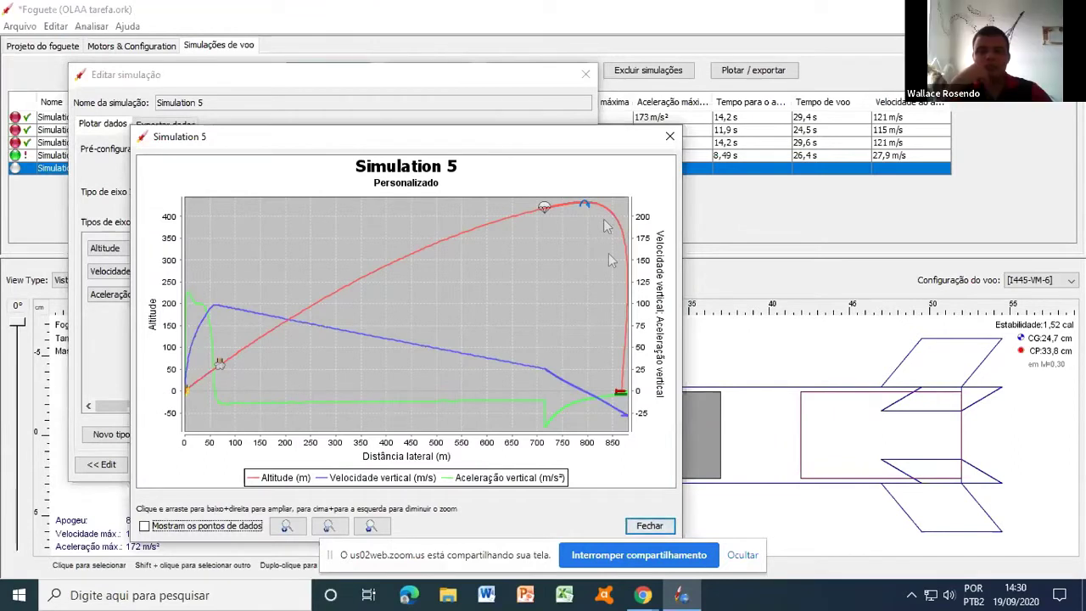
mouse_move(624, 399)
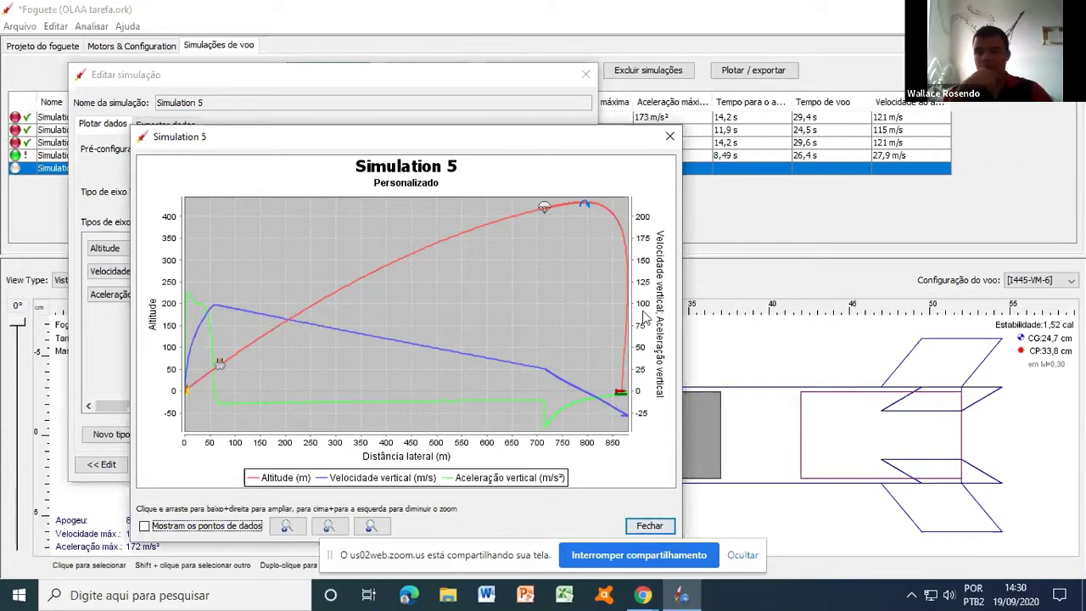
left_click_drag(560, 143, 594, 125)
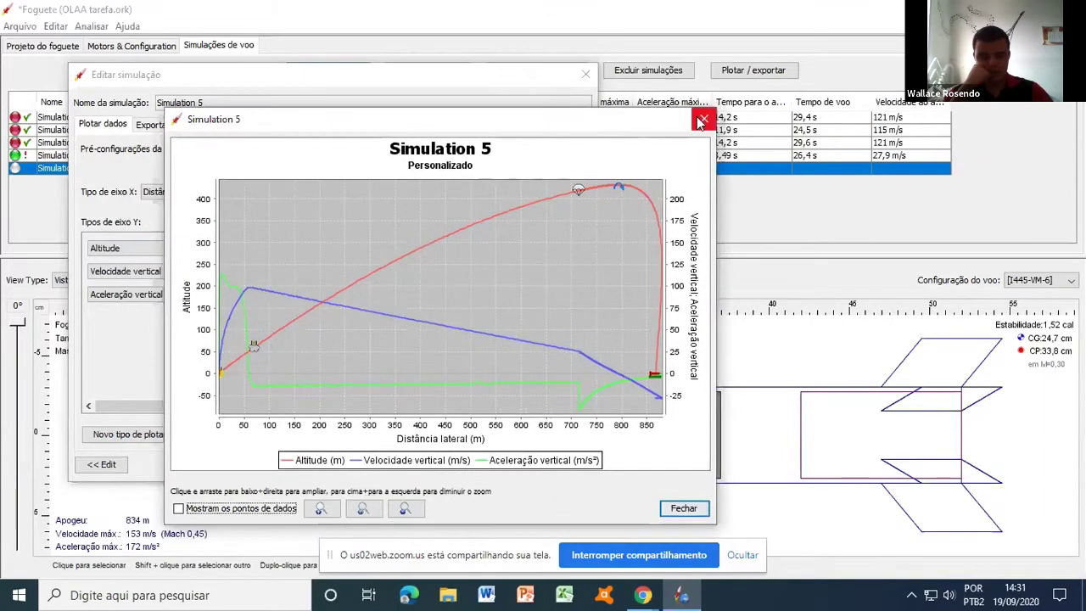
left_click(701, 121)
left_click(585, 74)
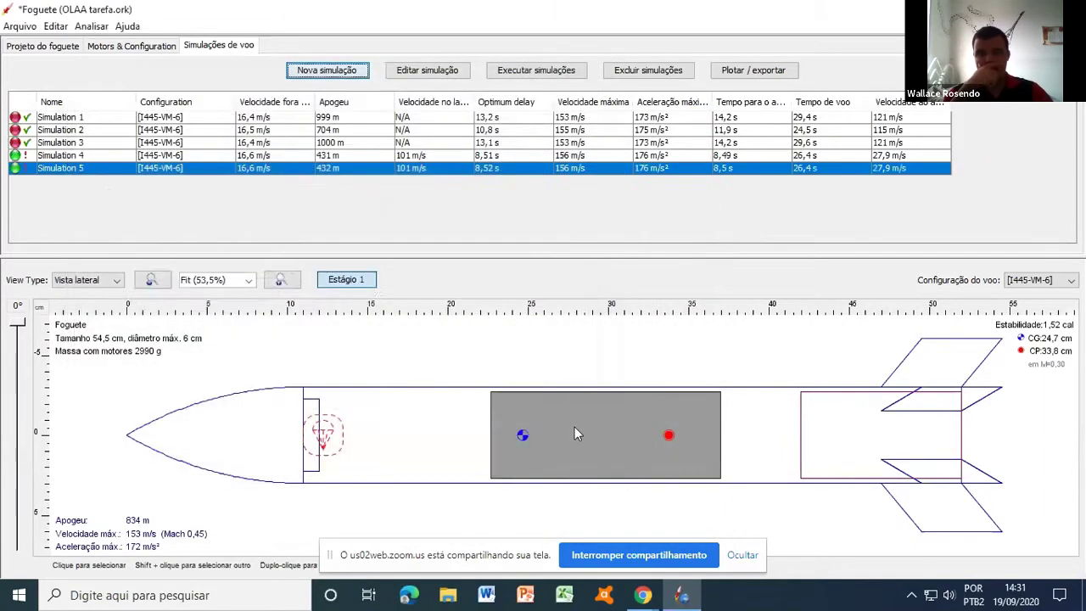
- Check the Tubo do corpo configuration, then add an Anteparo with its default settings to the body tube
double_click(574, 429)
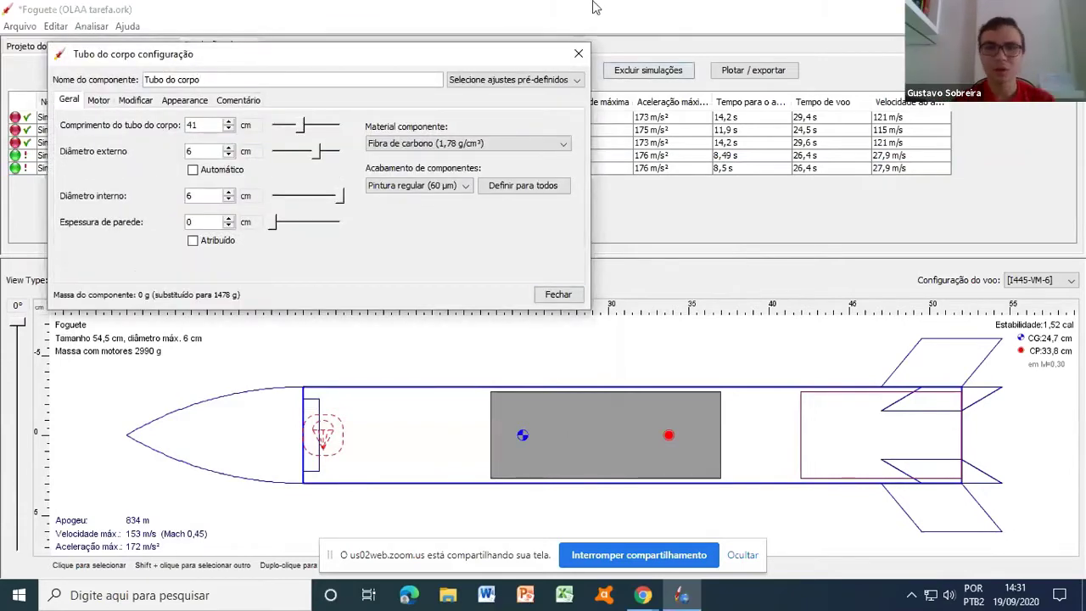
left_click(577, 54)
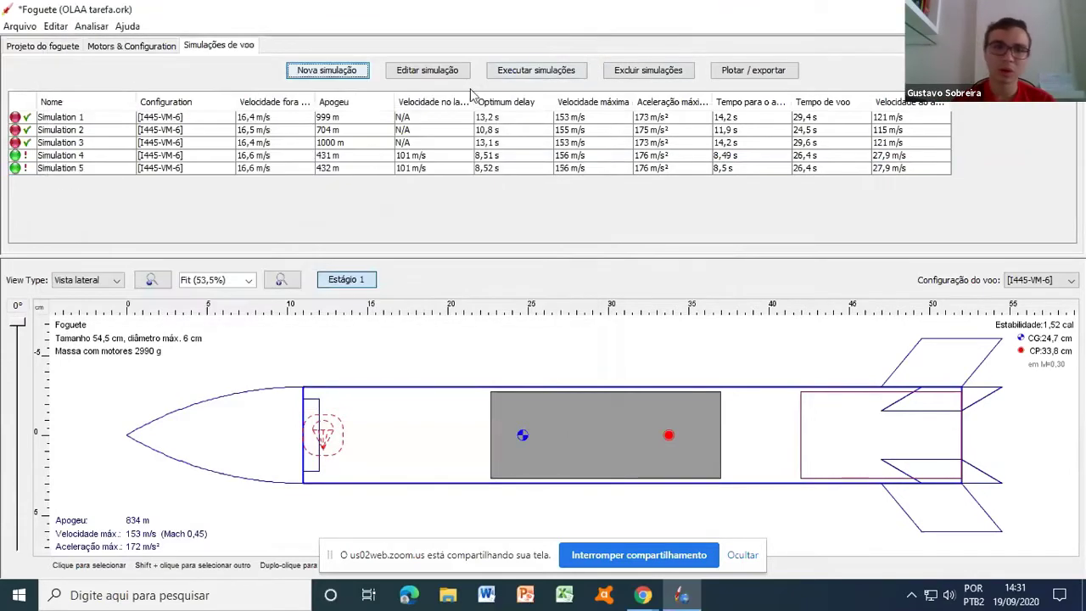
left_click(46, 47)
left_click(798, 136)
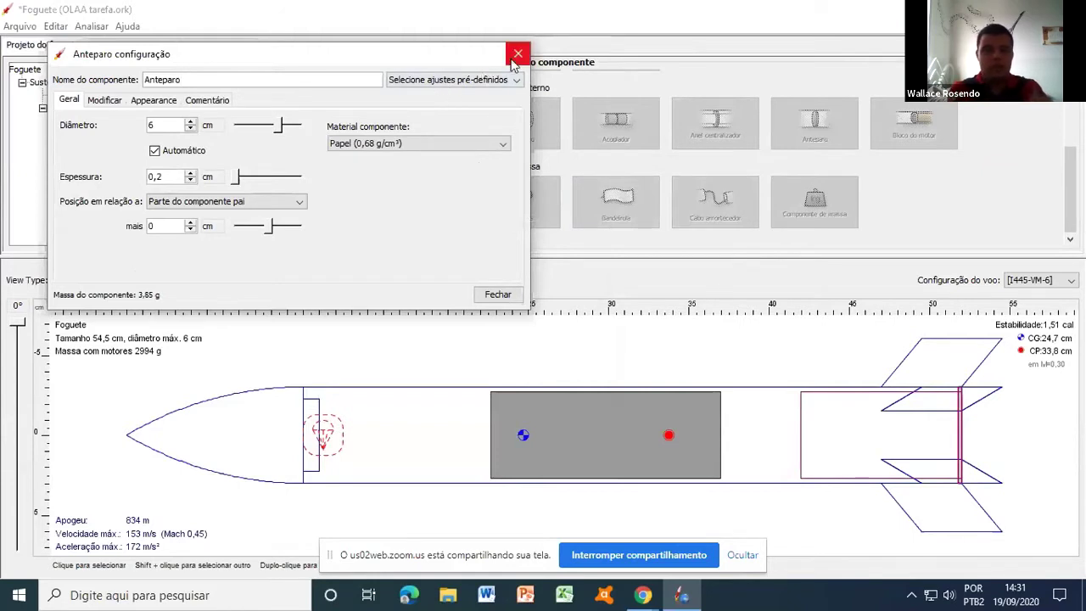
left_click(959, 437)
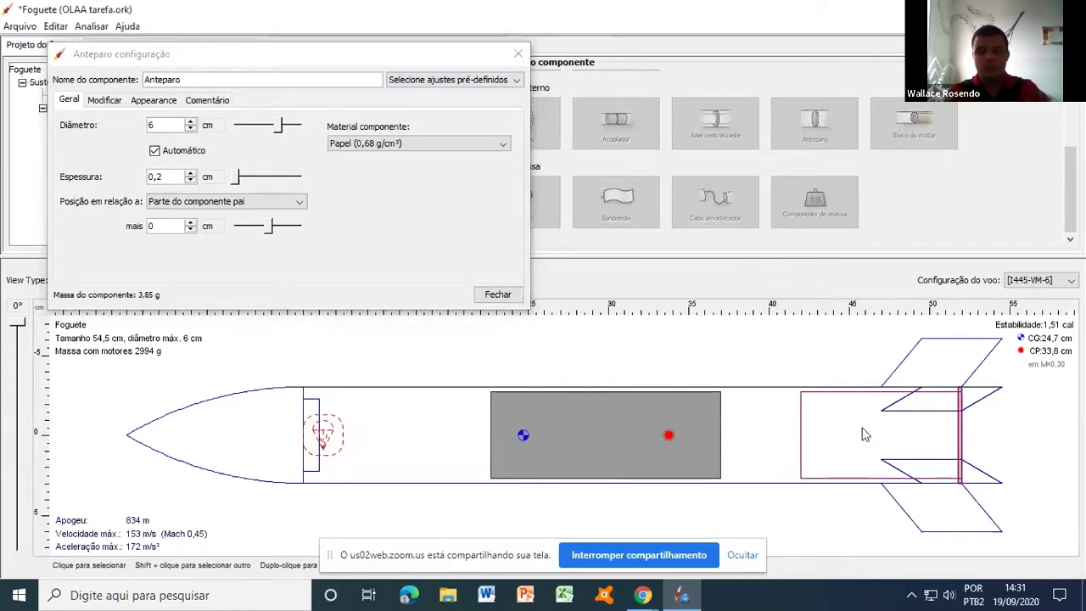
left_click(518, 53)
- Review the dimensions, wall thickness and material in the Tubo do corpo configuration and close it
mouse_move(643, 595)
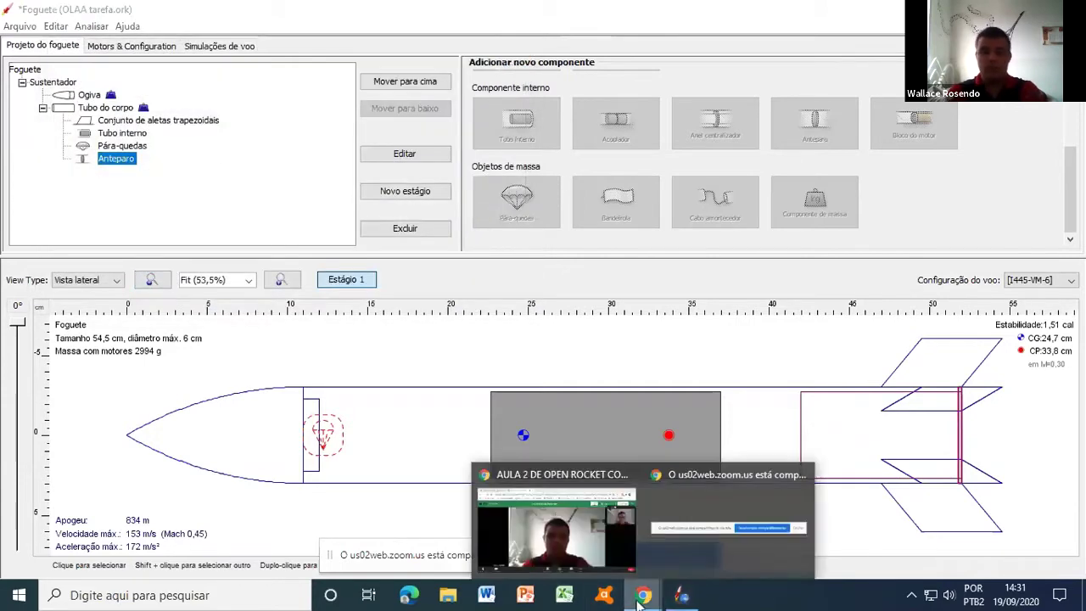
mouse_move(523, 524)
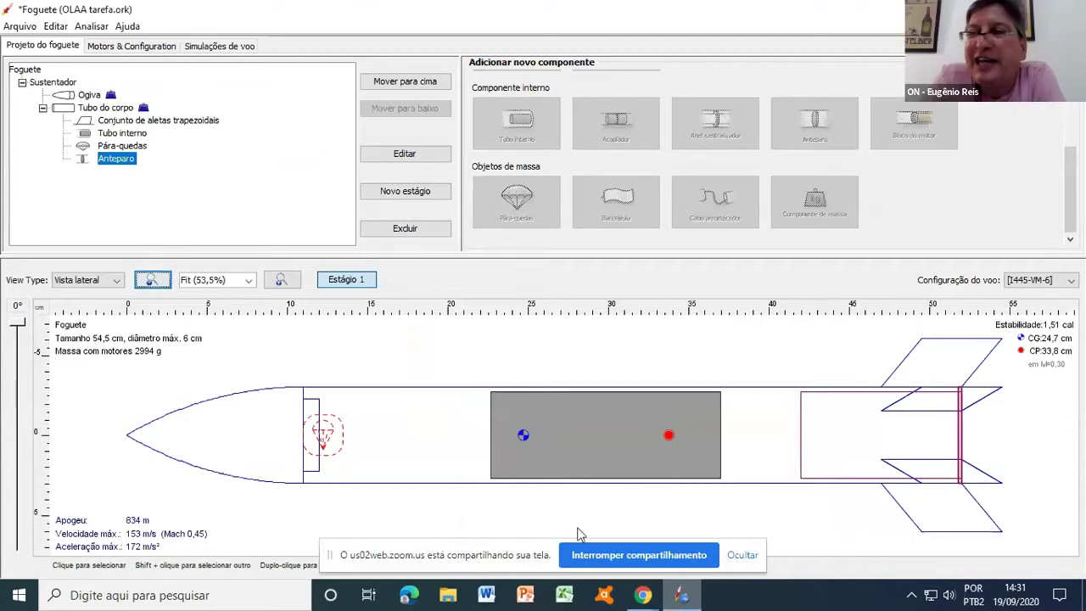
double_click(600, 440)
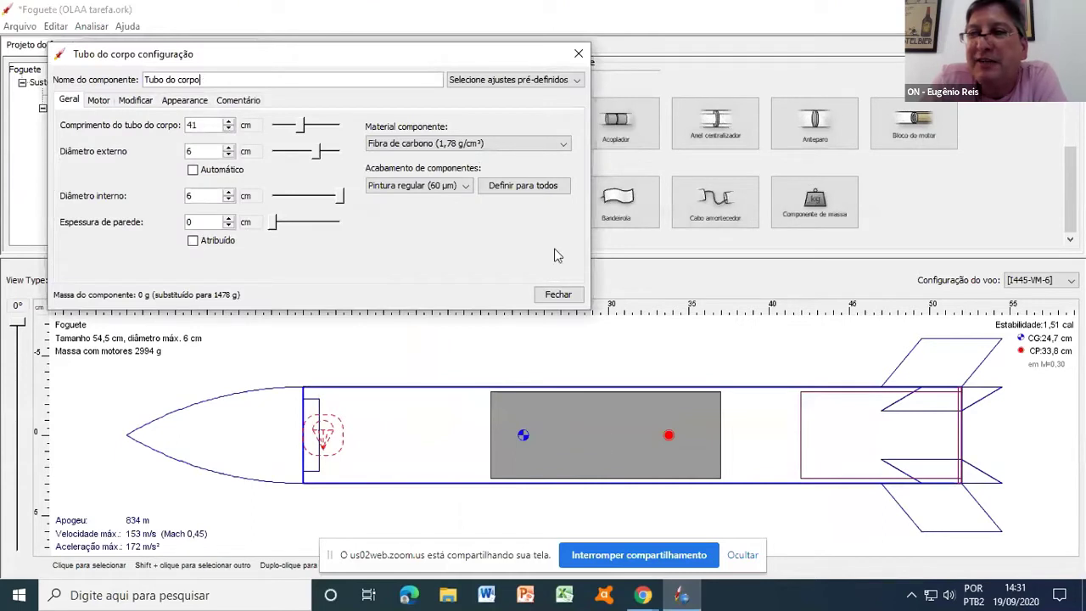
left_click(578, 55)
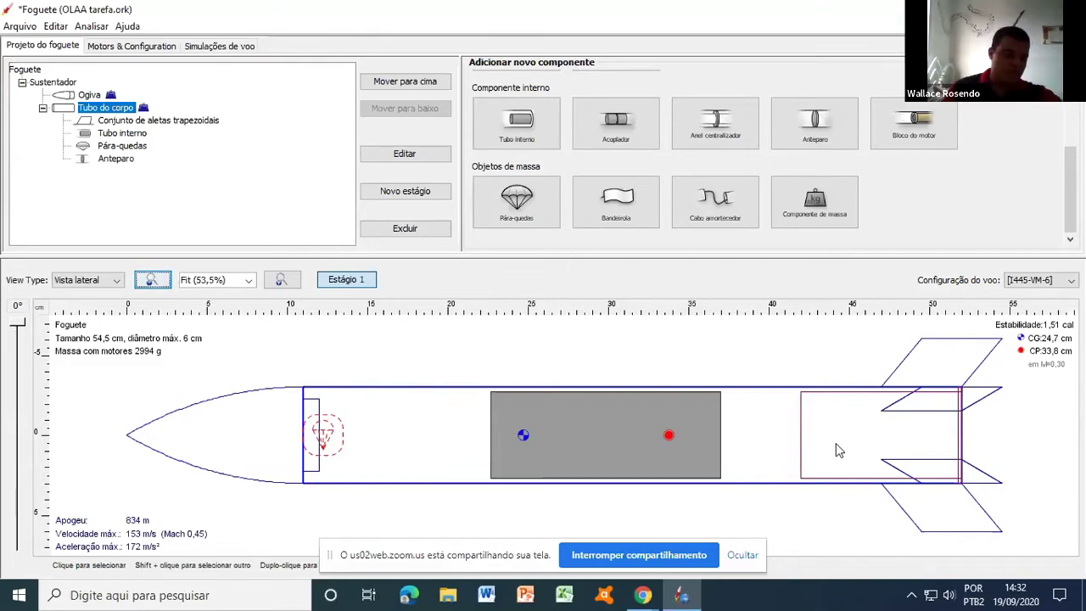
key("Return")
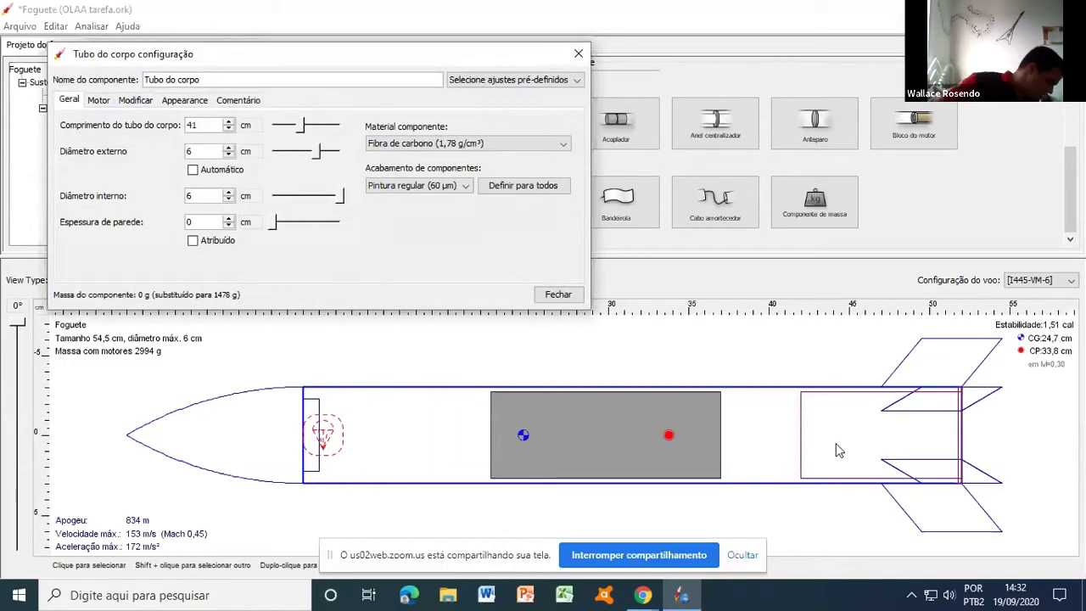
left_click(578, 54)
mouse_move(643, 595)
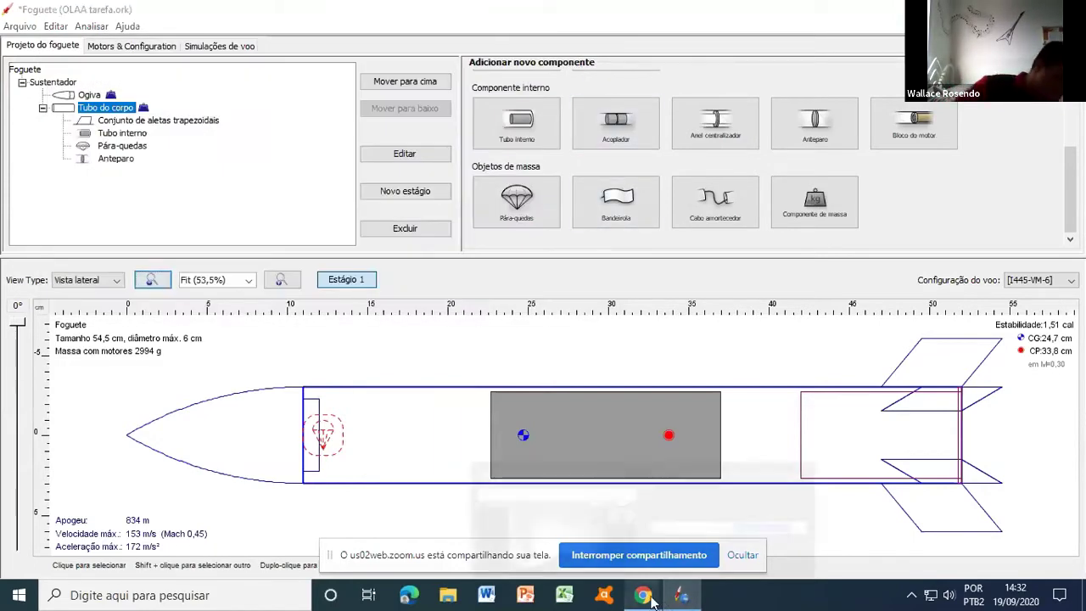
left_click(591, 548)
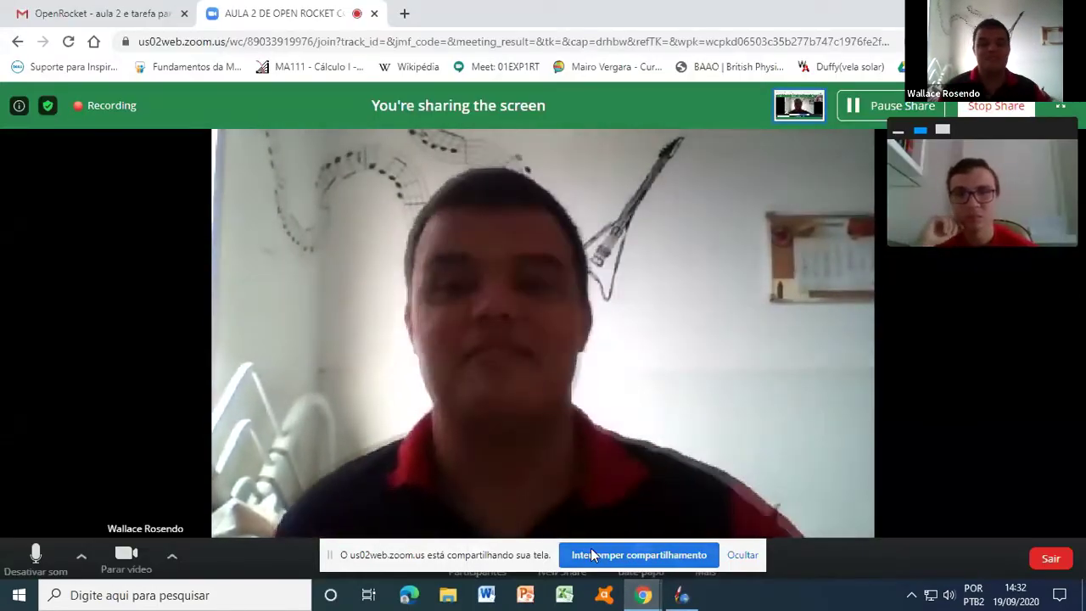
left_click(683, 596)
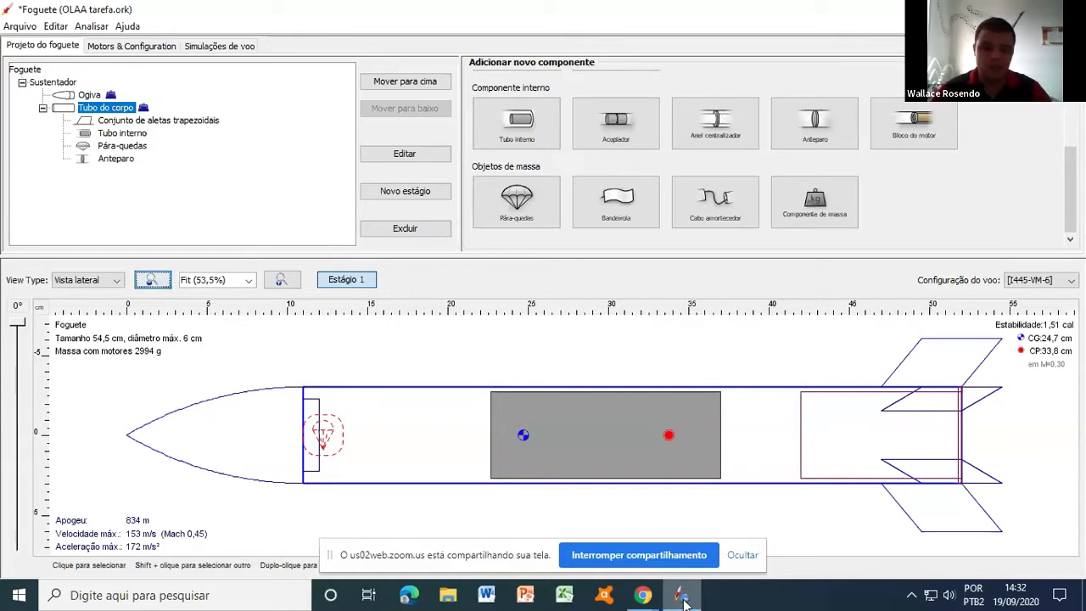
mouse_move(646, 599)
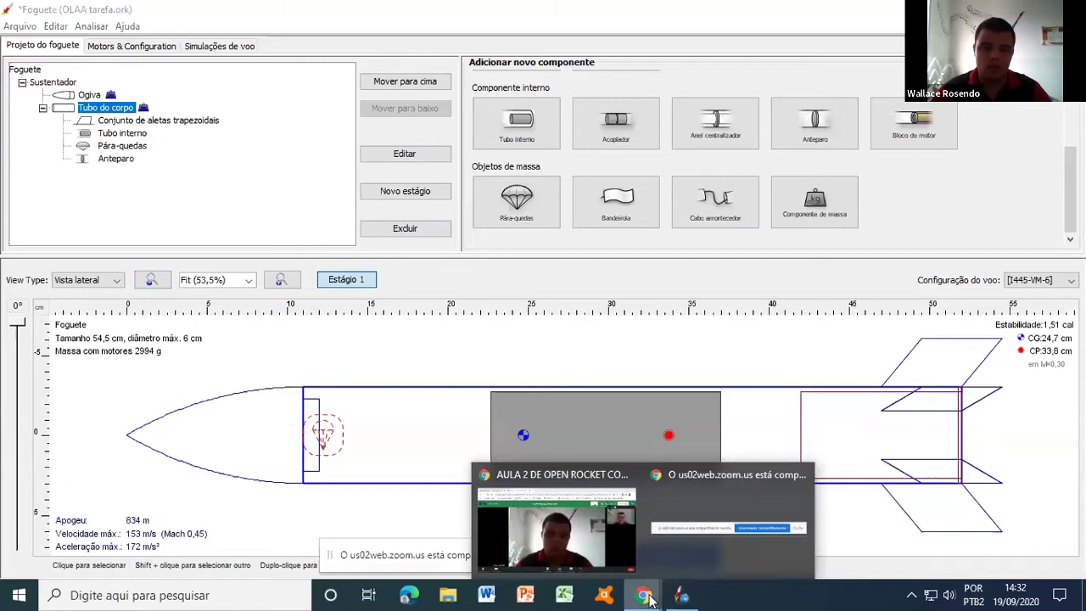
left_click(591, 542)
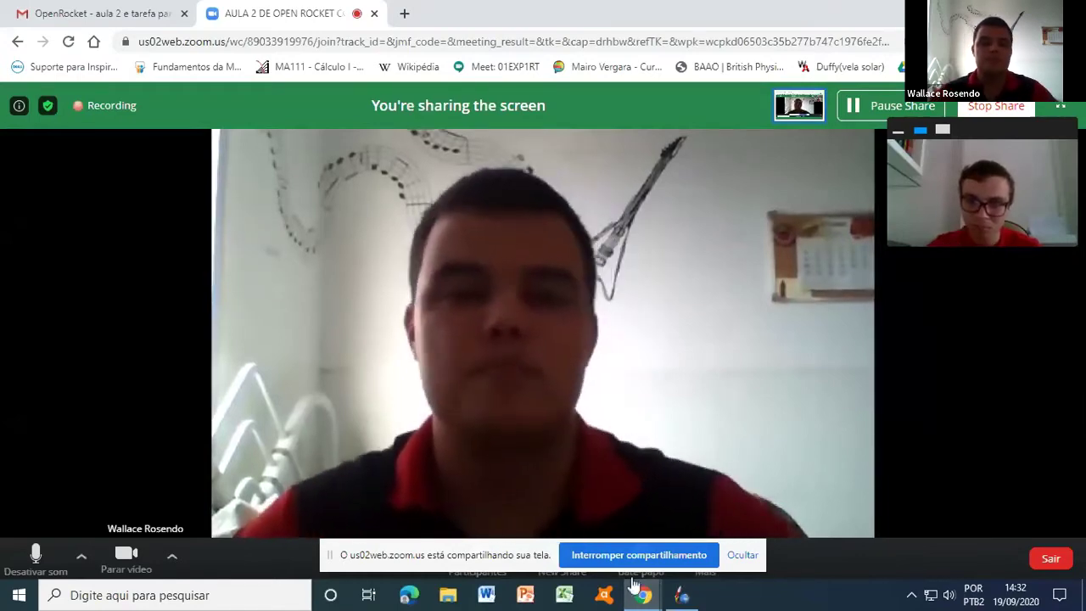
left_click(681, 595)
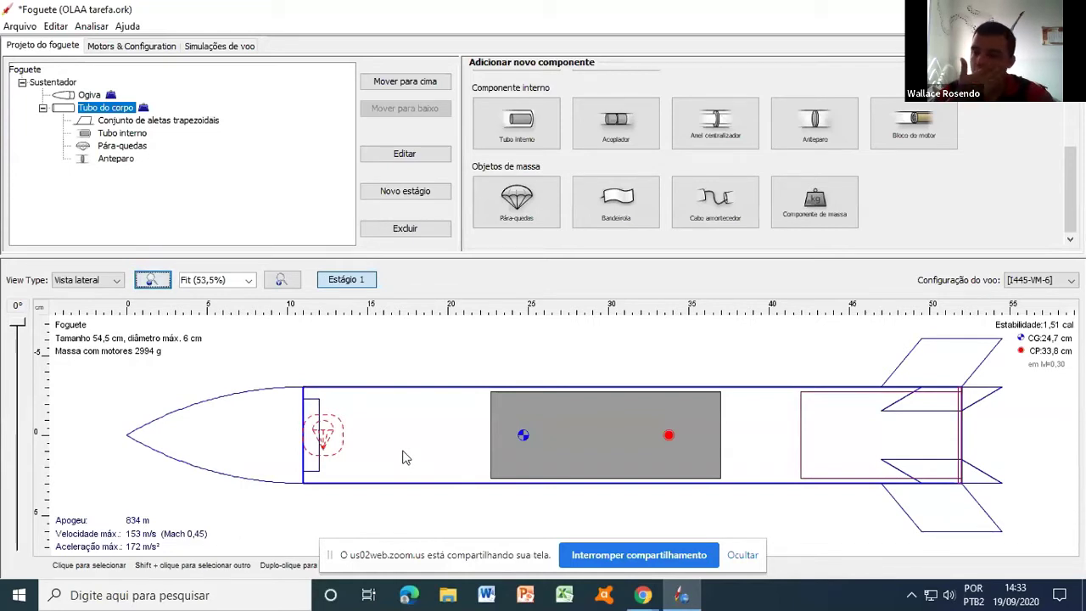
left_click(263, 401)
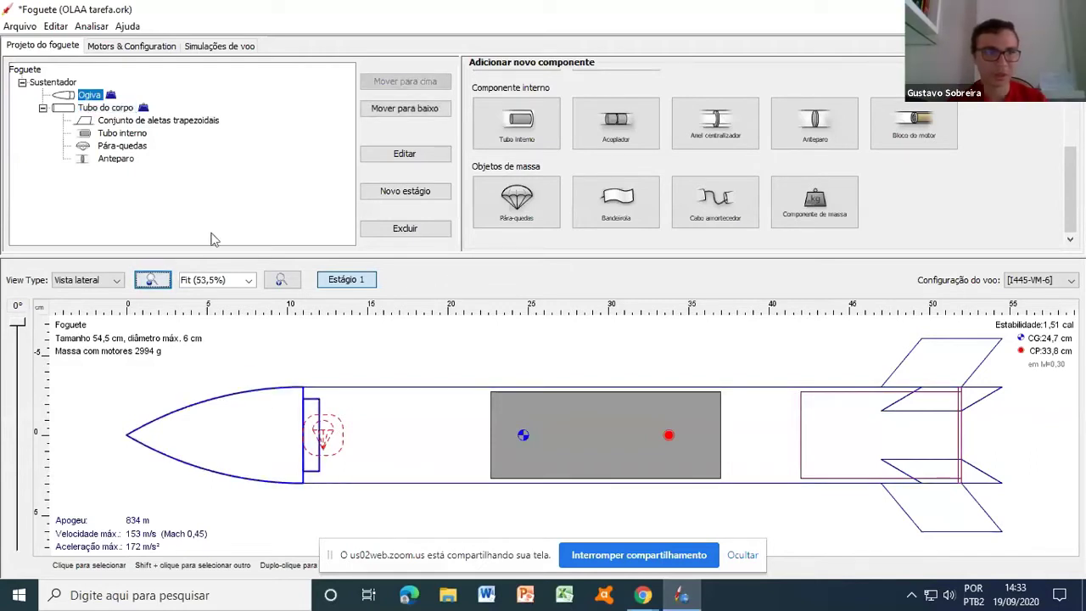
left_click(963, 337)
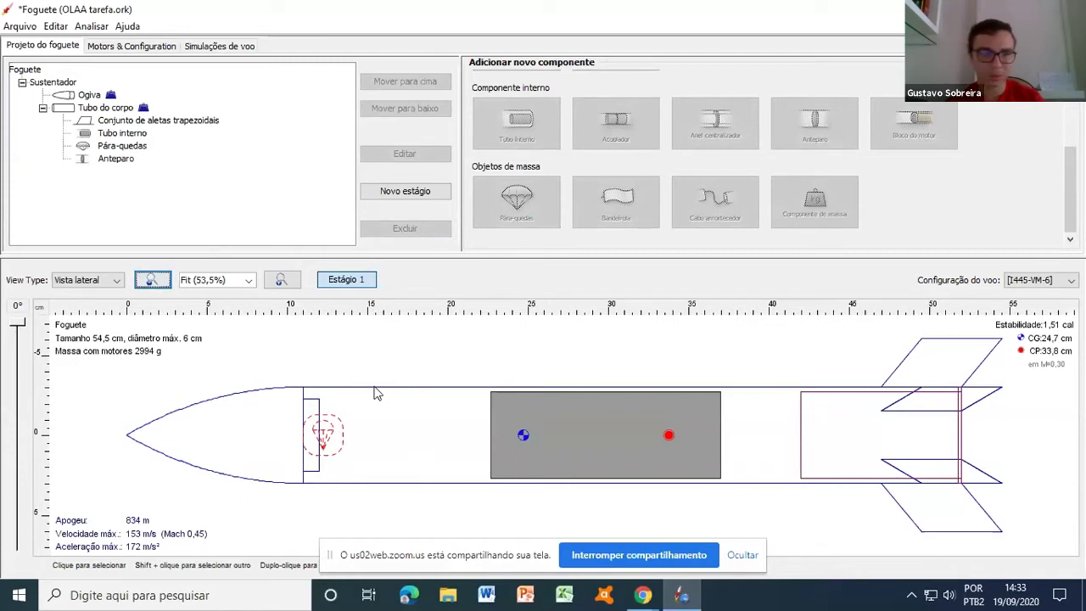
mouse_move(643, 595)
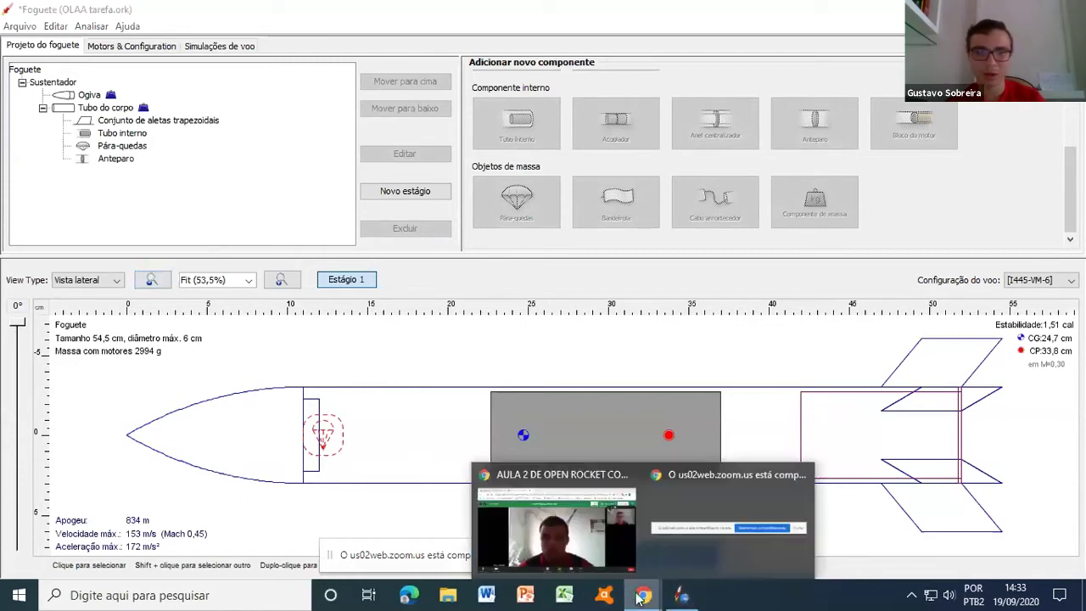
left_click(597, 532)
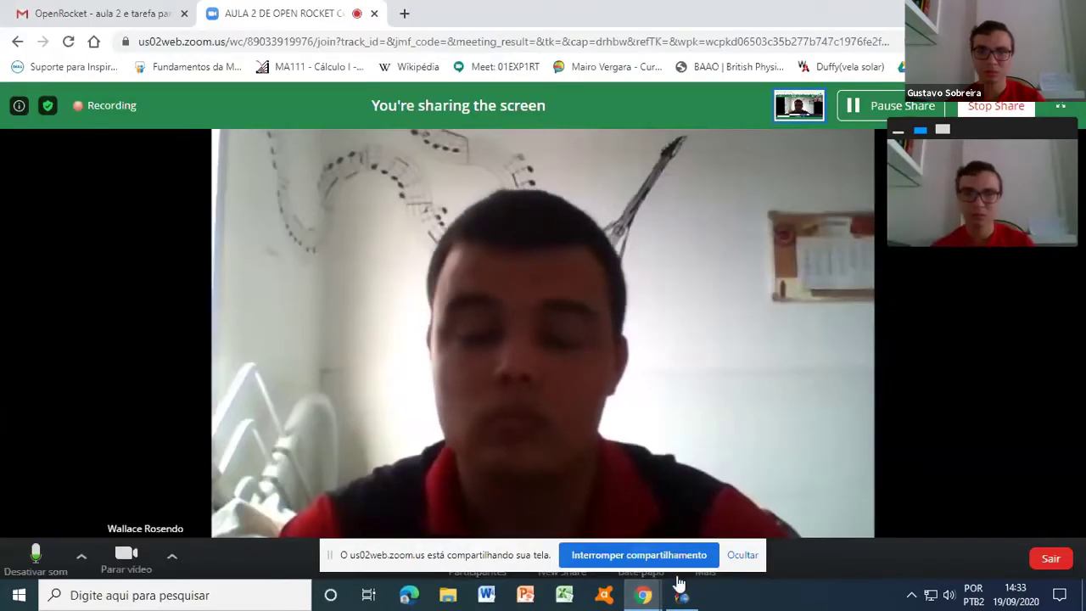
mouse_move(689, 606)
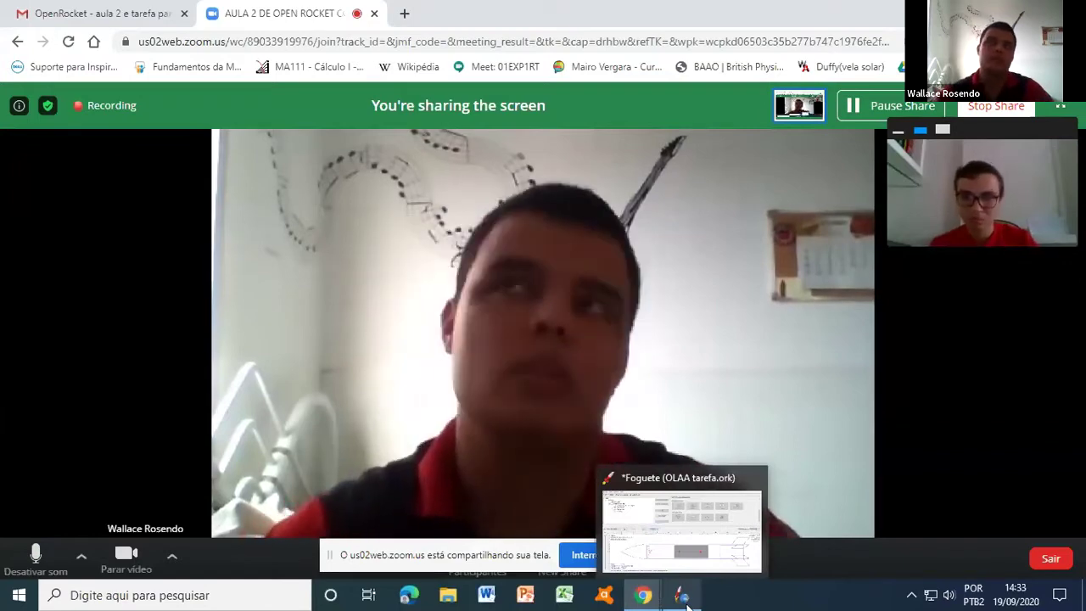
left_click(692, 562)
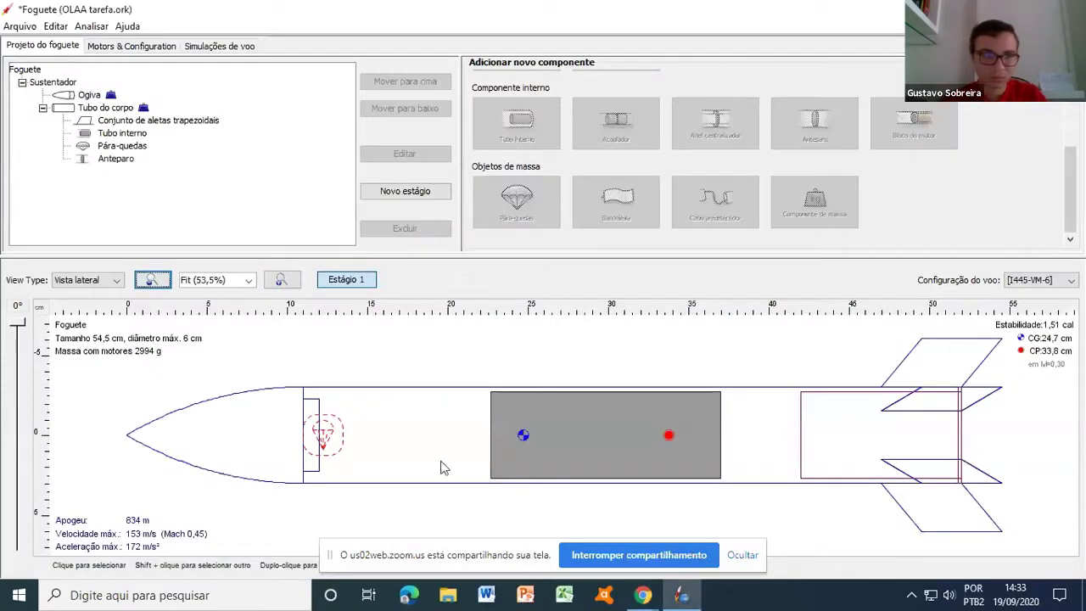
- Set the Ogiva's component finish to Pintura regular (60 µm) and close its configuration
double_click(282, 434)
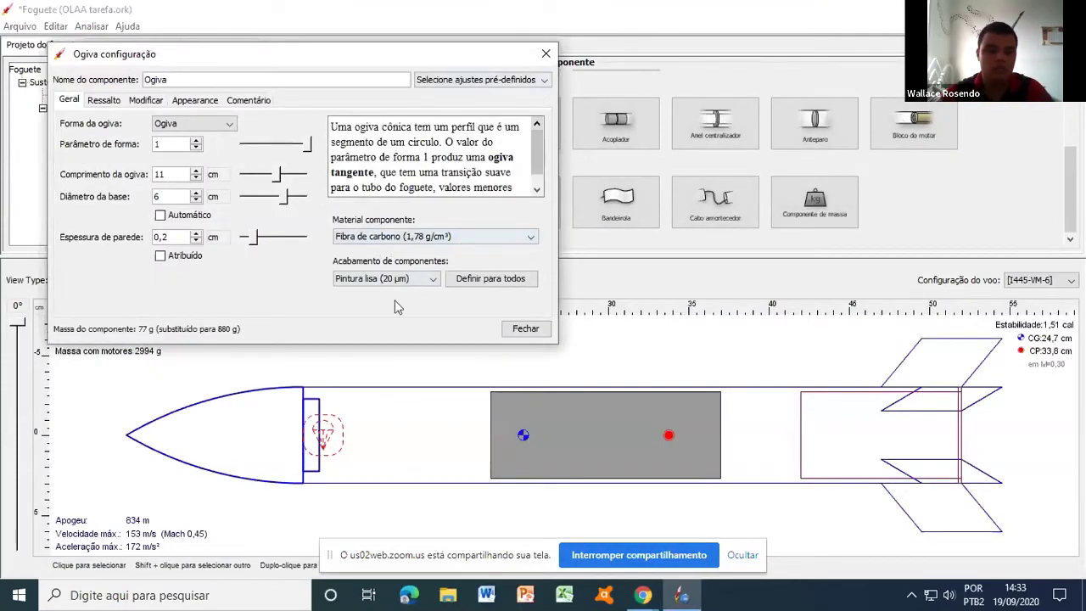
left_click(395, 284)
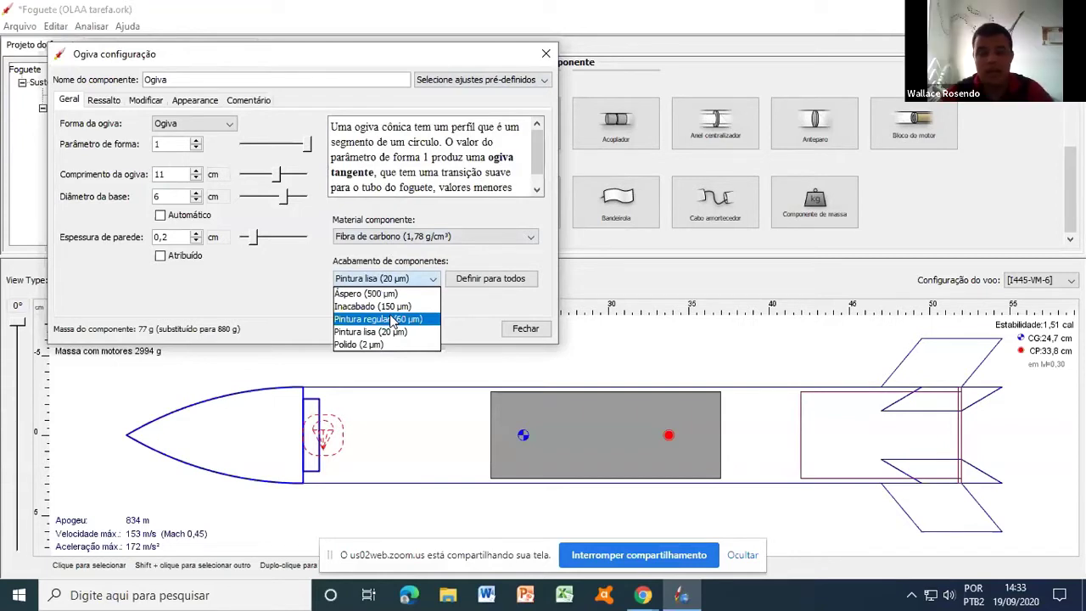
left_click(392, 320)
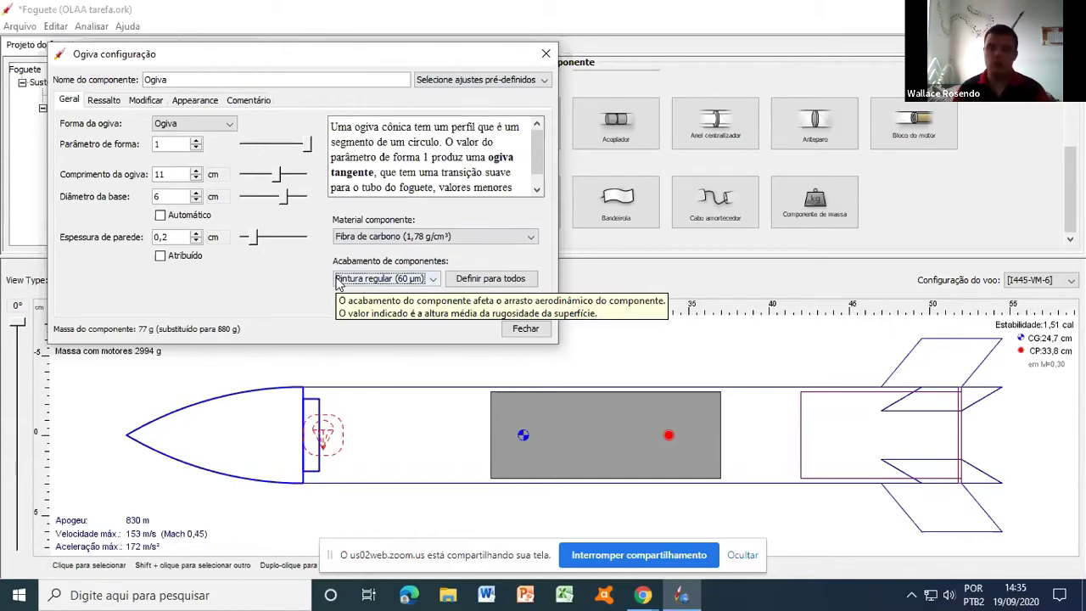
left_click(545, 54)
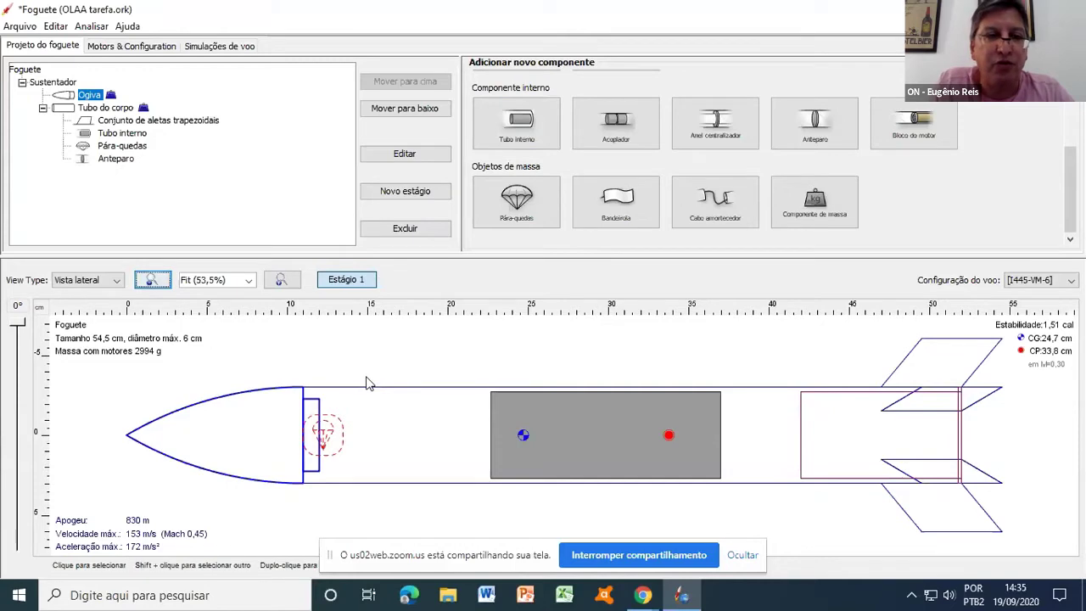
- Delete the Pára-quedas from the rocket's body tube
double_click(321, 433)
left_click(550, 52)
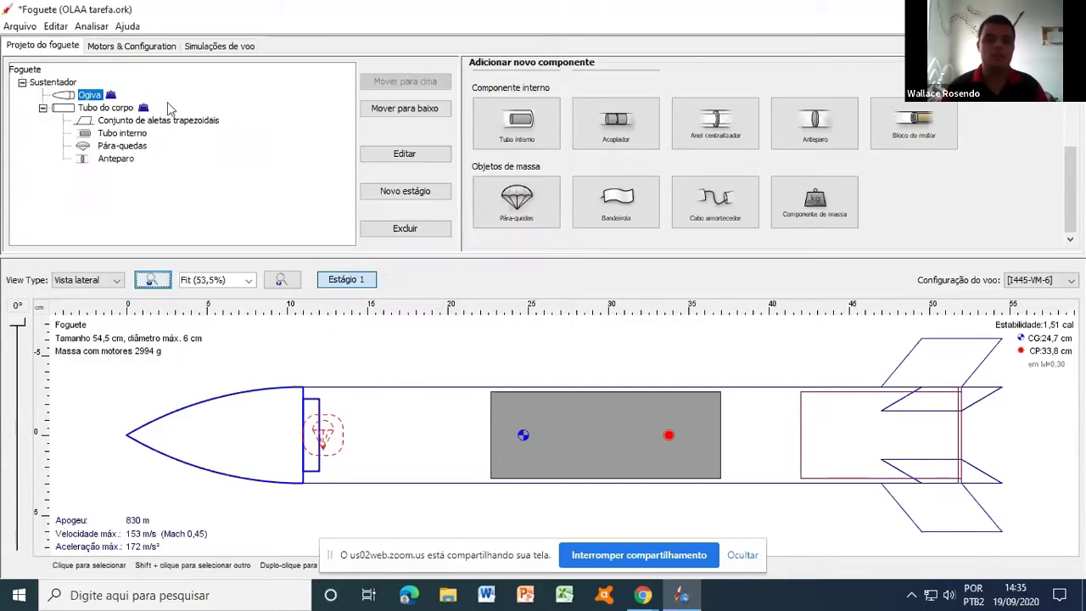
left_click(129, 147)
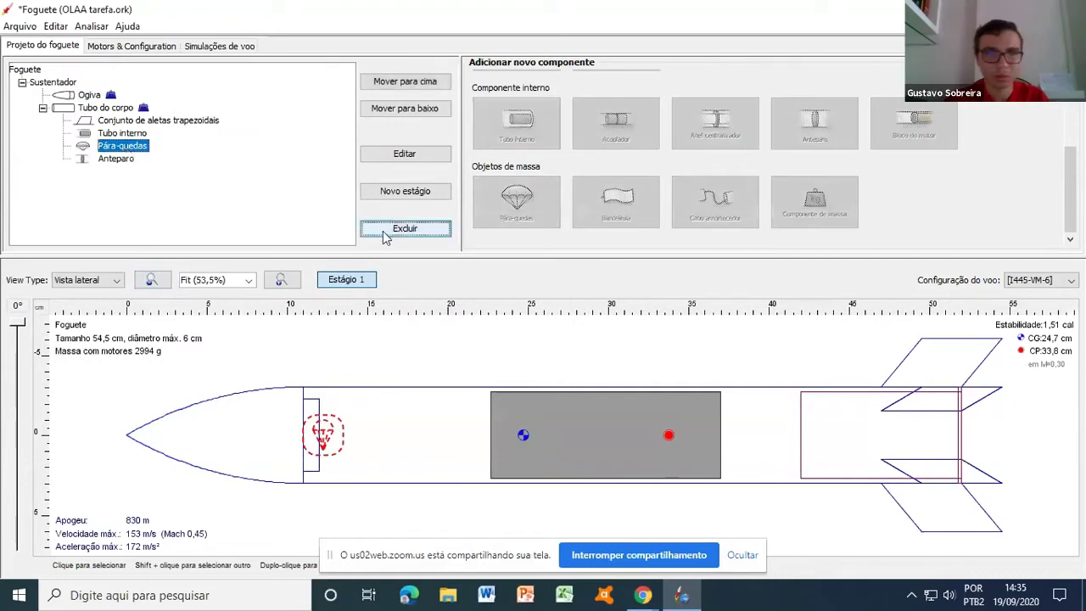
left_click(382, 230)
- Create a new flight simulation for the rocket without a parachute and set its launch rod angle to 45°
left_click(128, 48)
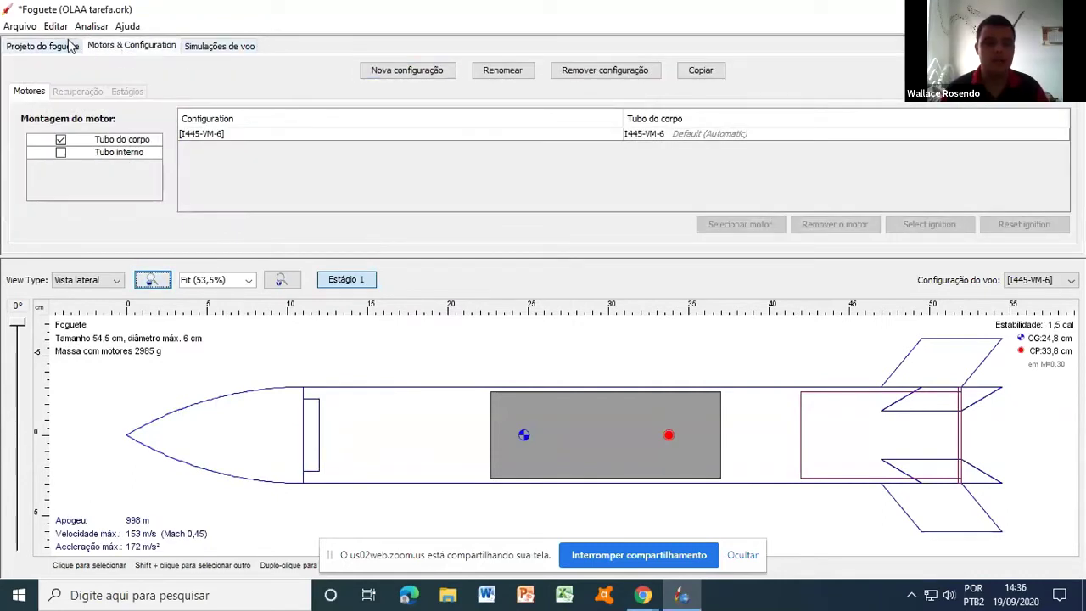
left_click(208, 47)
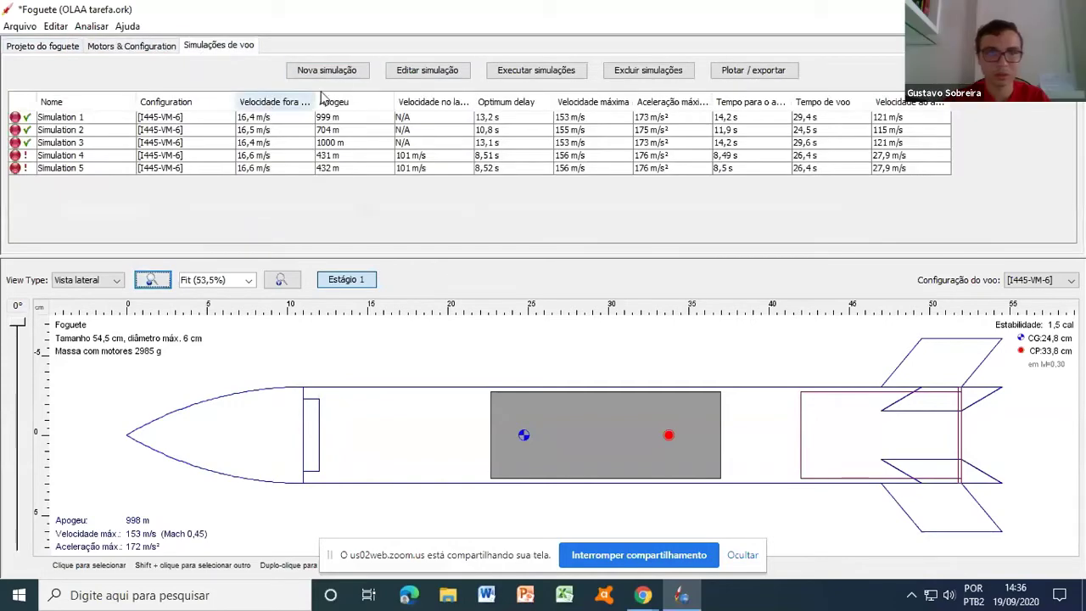
left_click(340, 71)
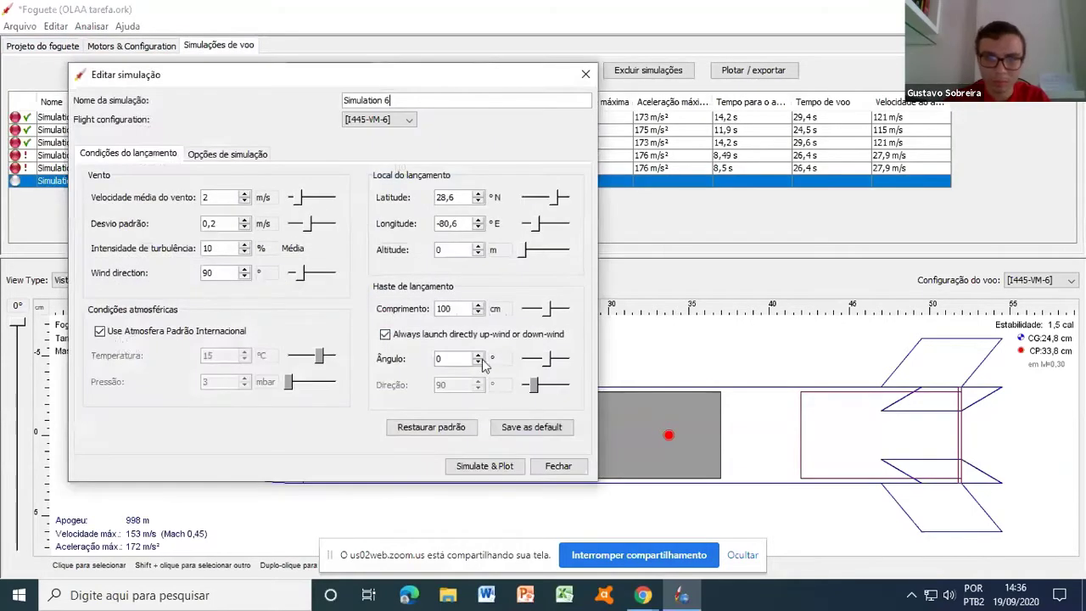
left_click(479, 362)
left_click(478, 354)
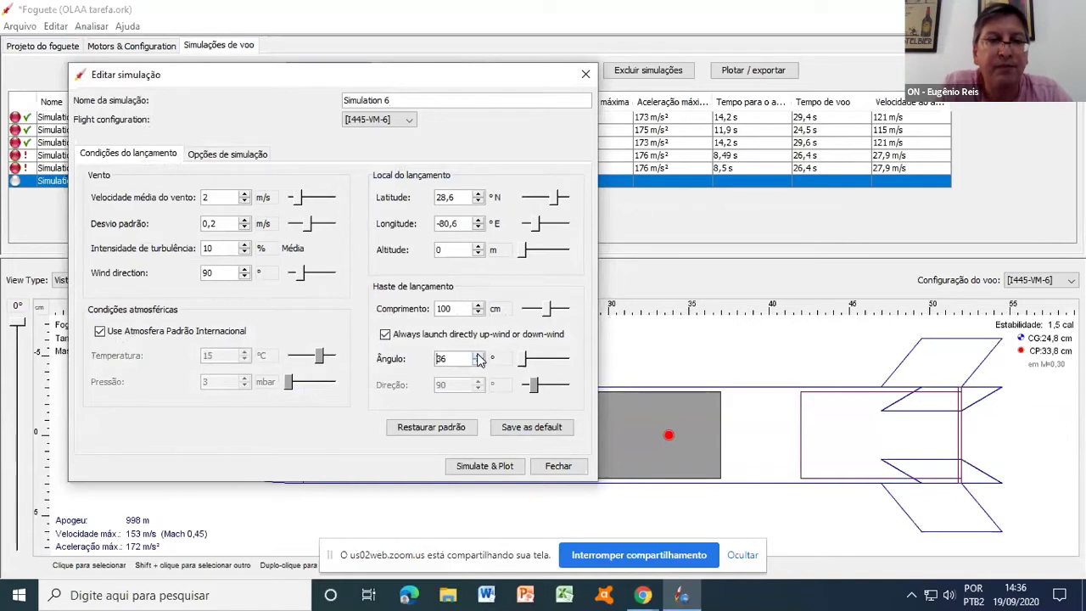
left_click(478, 355)
left_click(479, 356)
- Run the simulation and remove the vertical velocity and vertical acceleration curves from its plot settings
left_click(481, 470)
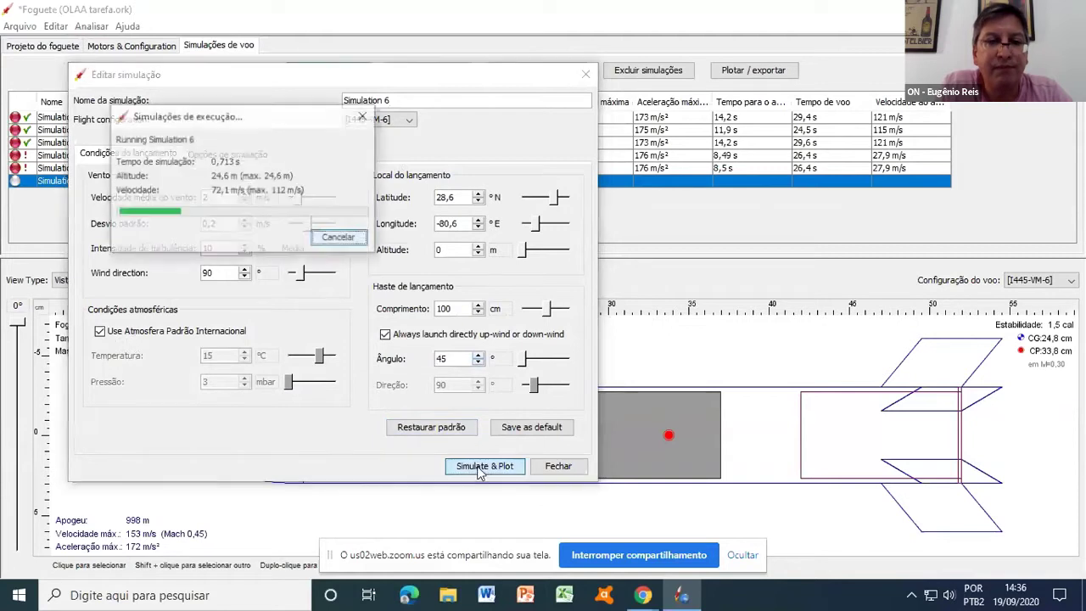
left_click(480, 467)
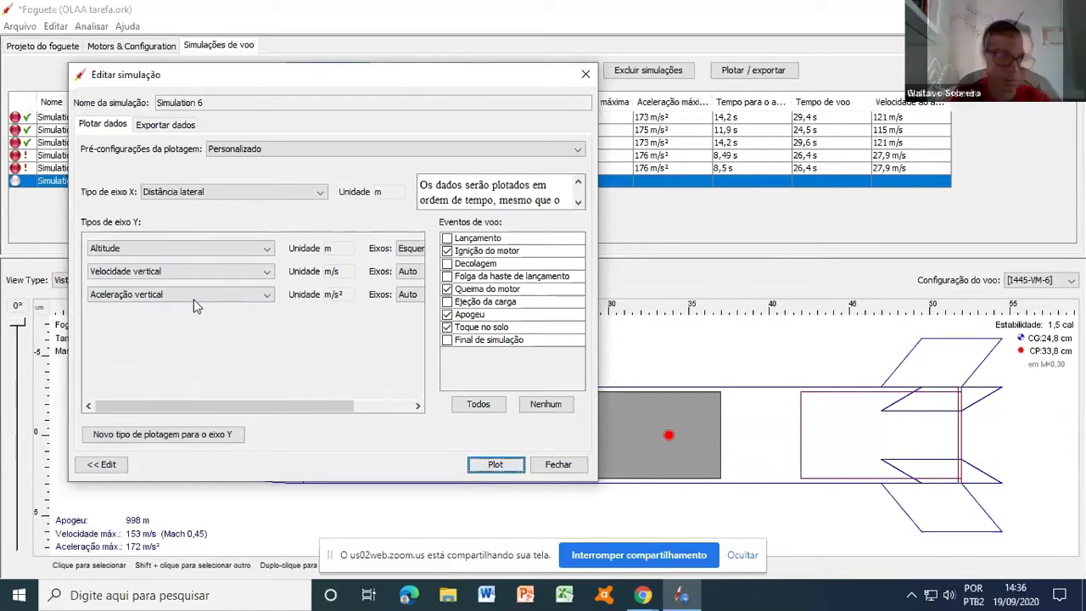
left_click(407, 272)
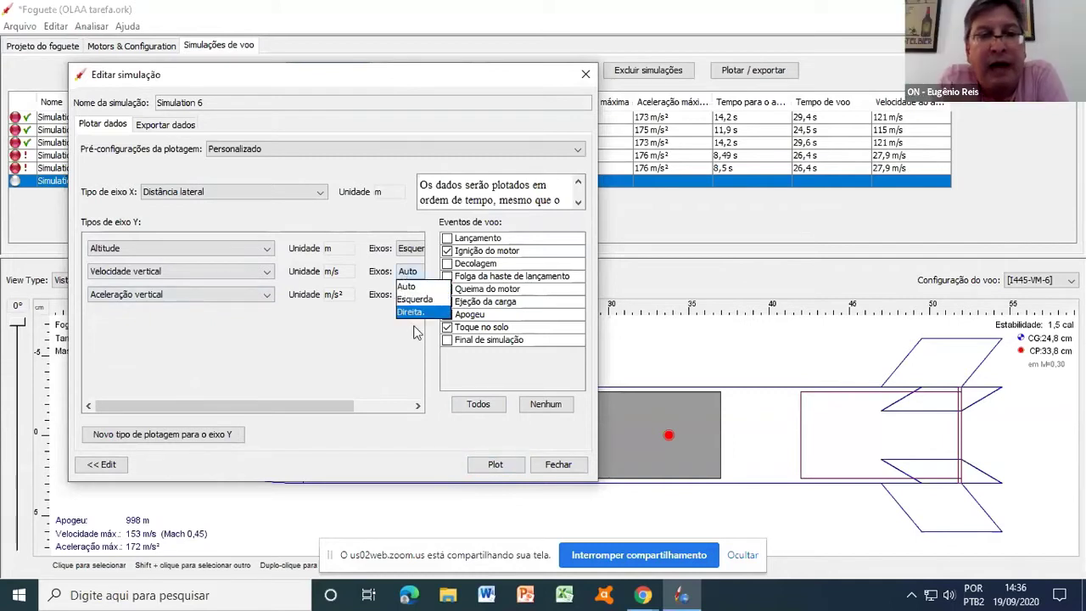
left_click(420, 314)
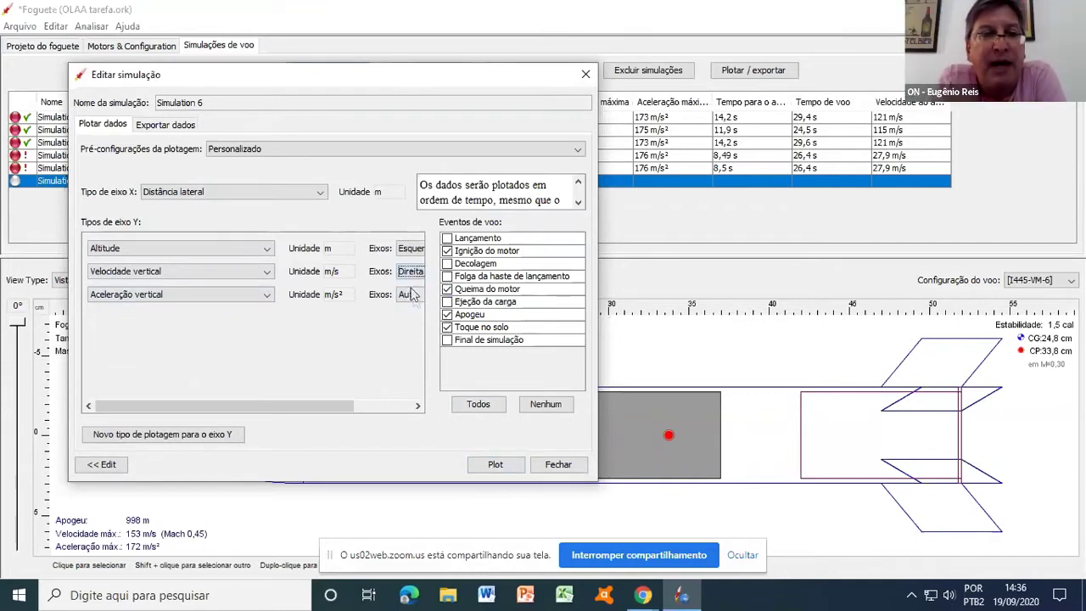
left_click_drag(301, 405, 410, 415)
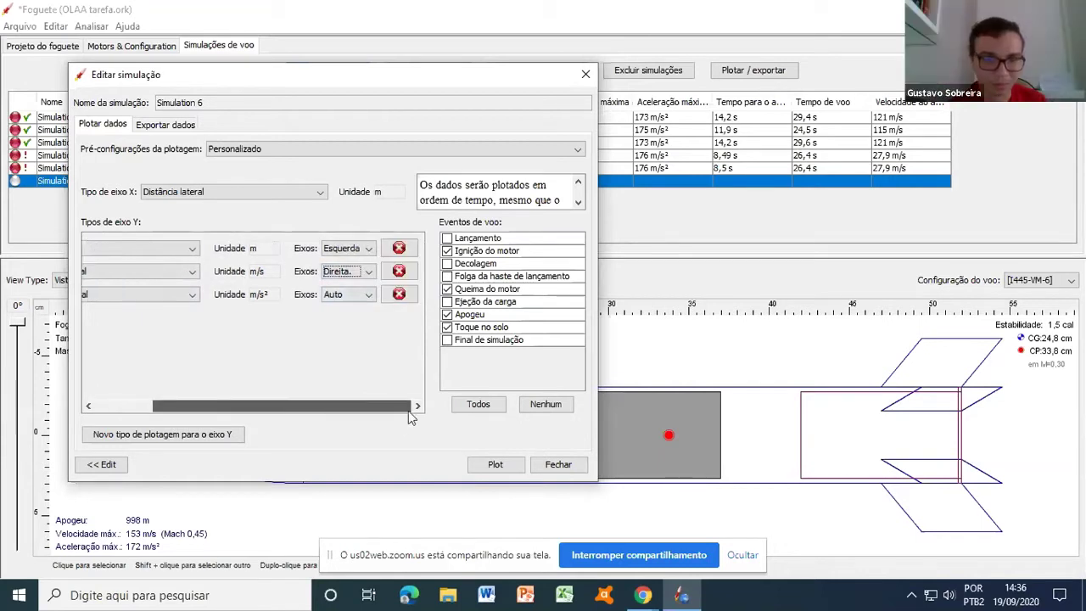
left_click(399, 294)
left_click(399, 271)
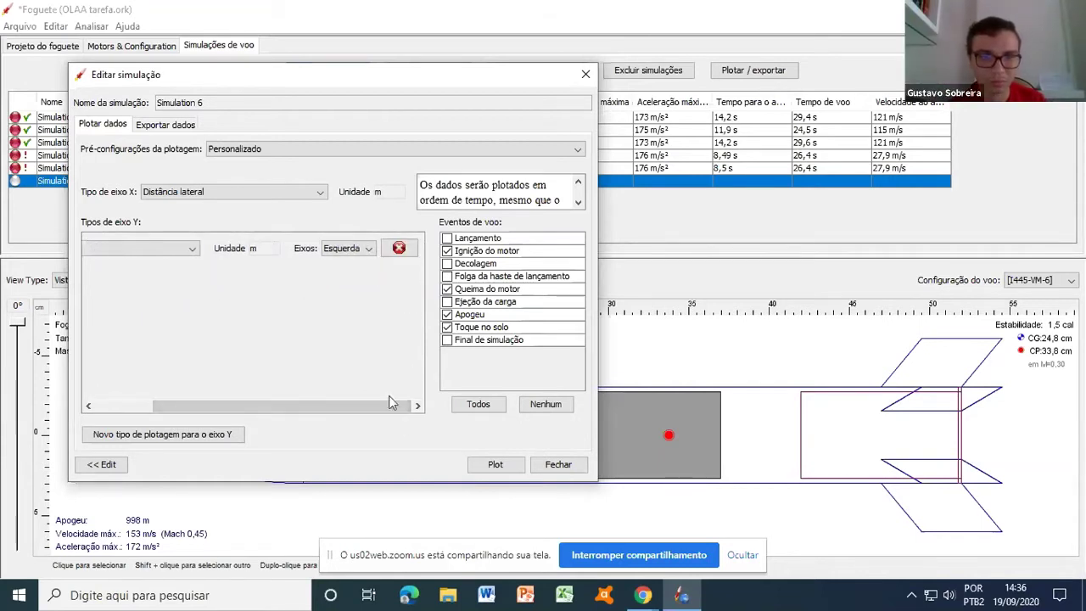
- Plot altitude against lateral distance, examine the trajectory from motor burnout to ground hit, and close the plot and simulation dialogs
left_click(496, 464)
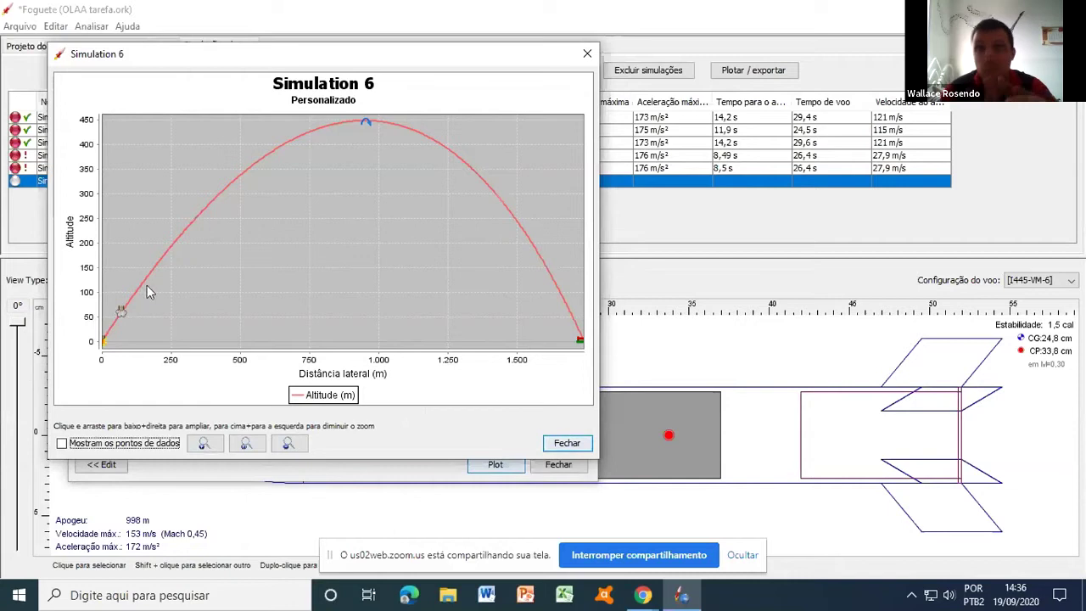
mouse_move(124, 315)
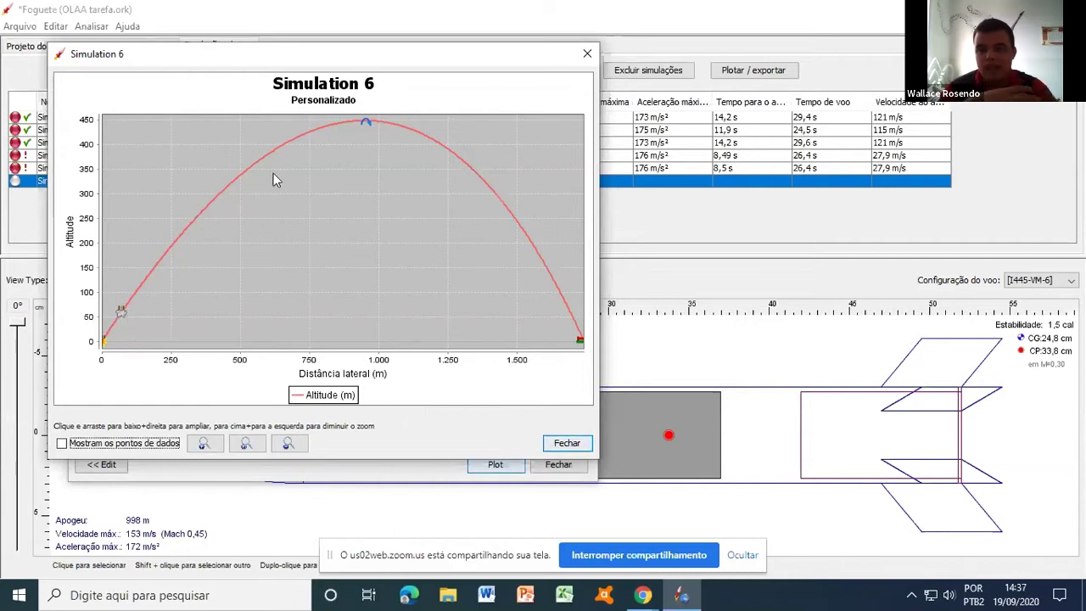
left_click(577, 451)
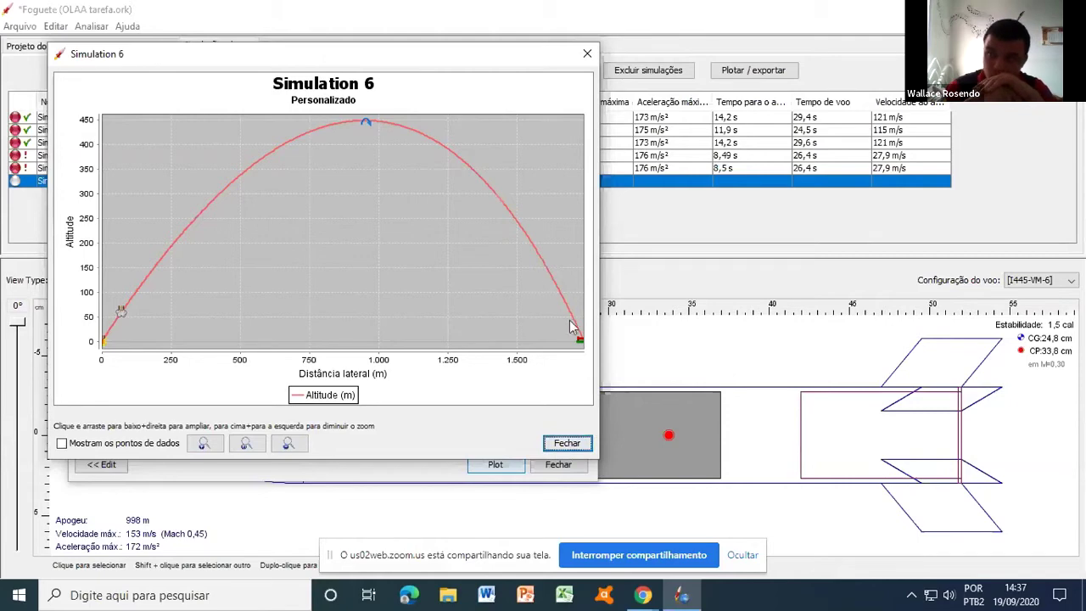
mouse_move(591, 350)
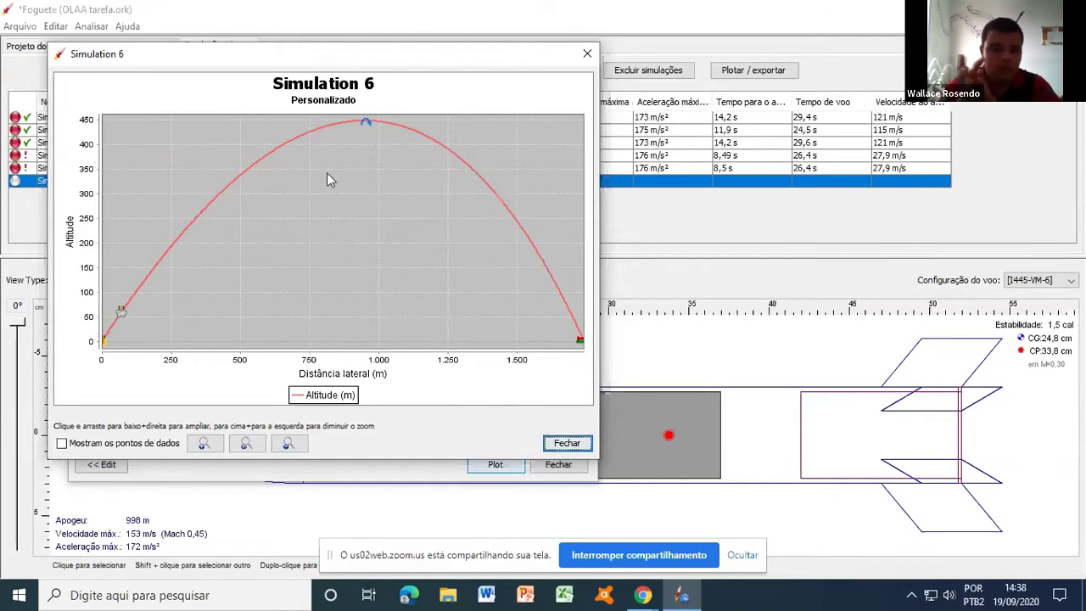
left_click(586, 56)
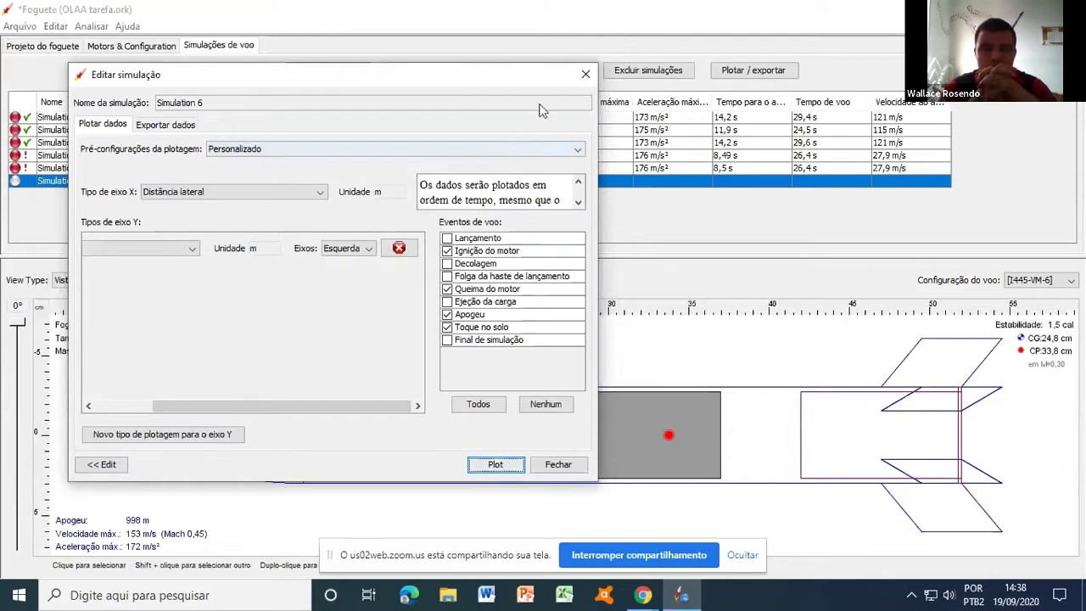
left_click(584, 77)
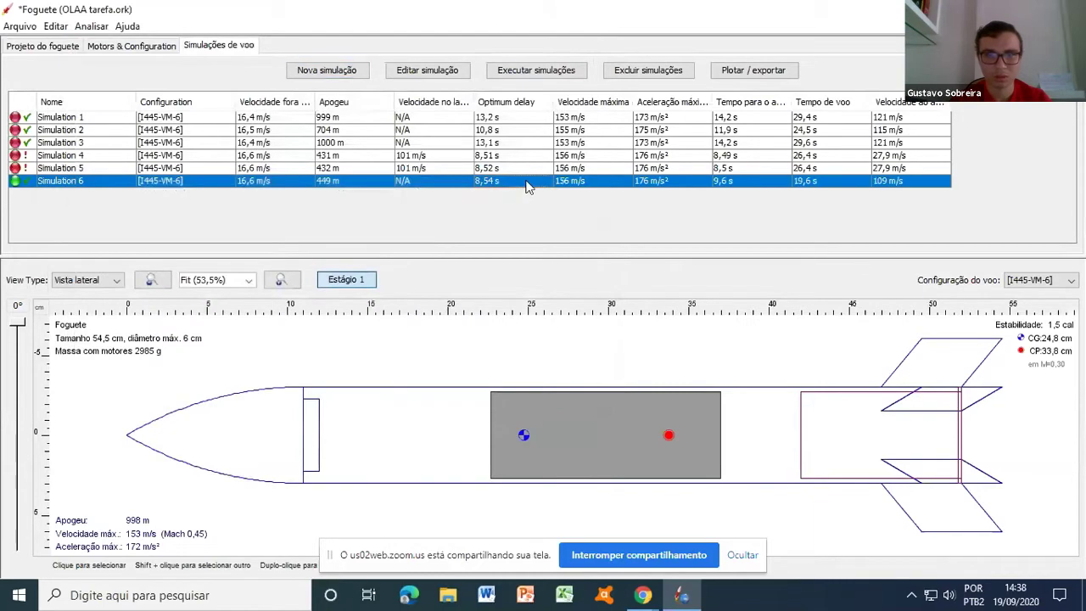
- Reopen Simulation 6 to plot its altitude against lateral distance again, and close the dialog
double_click(526, 181)
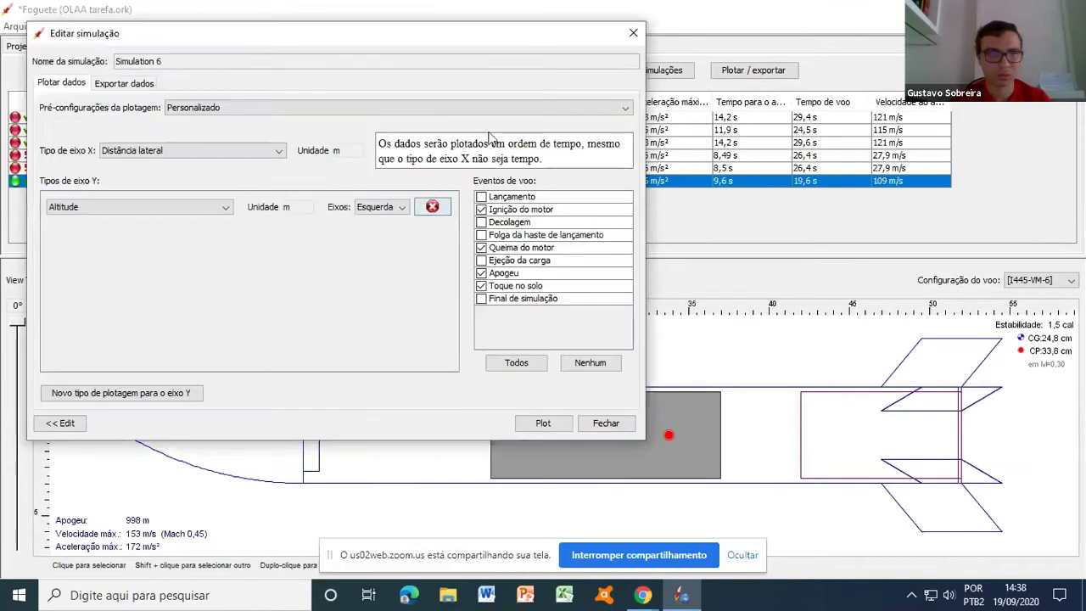
left_click(538, 424)
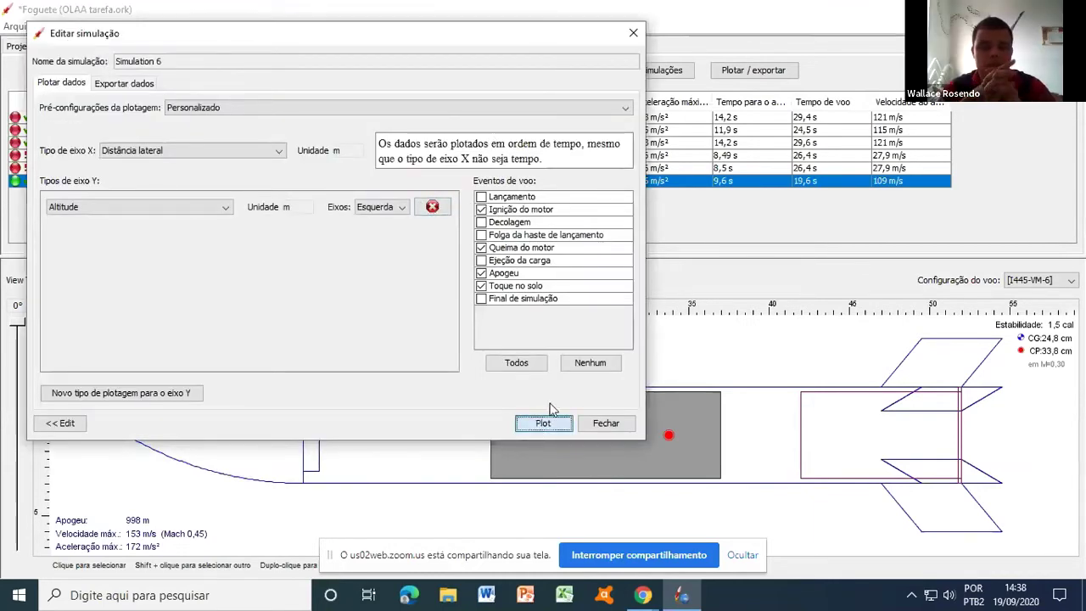
left_click(632, 32)
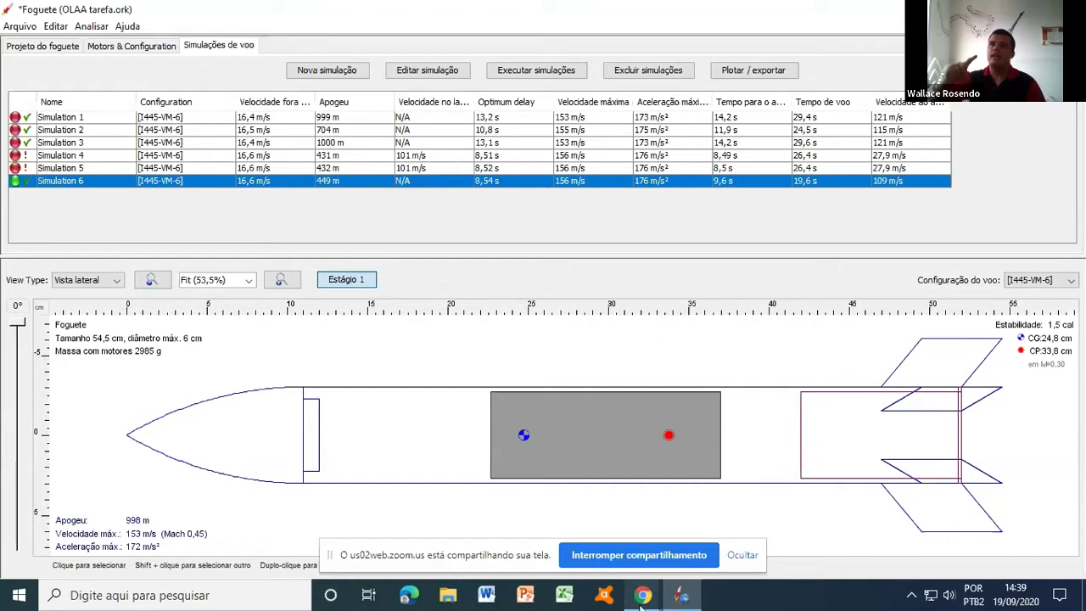
mouse_move(642, 598)
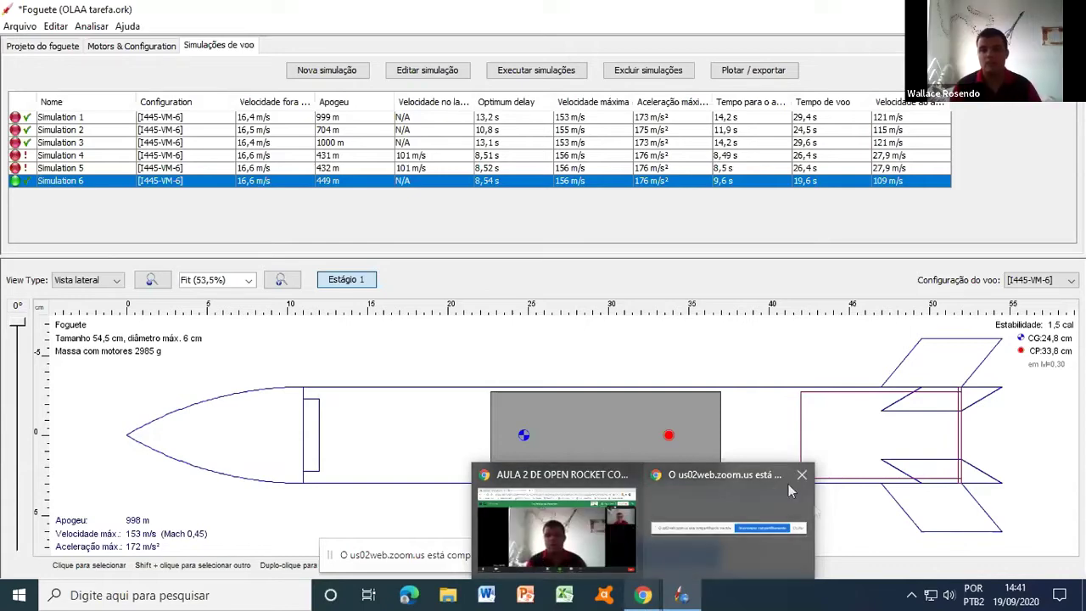
mouse_move(562, 531)
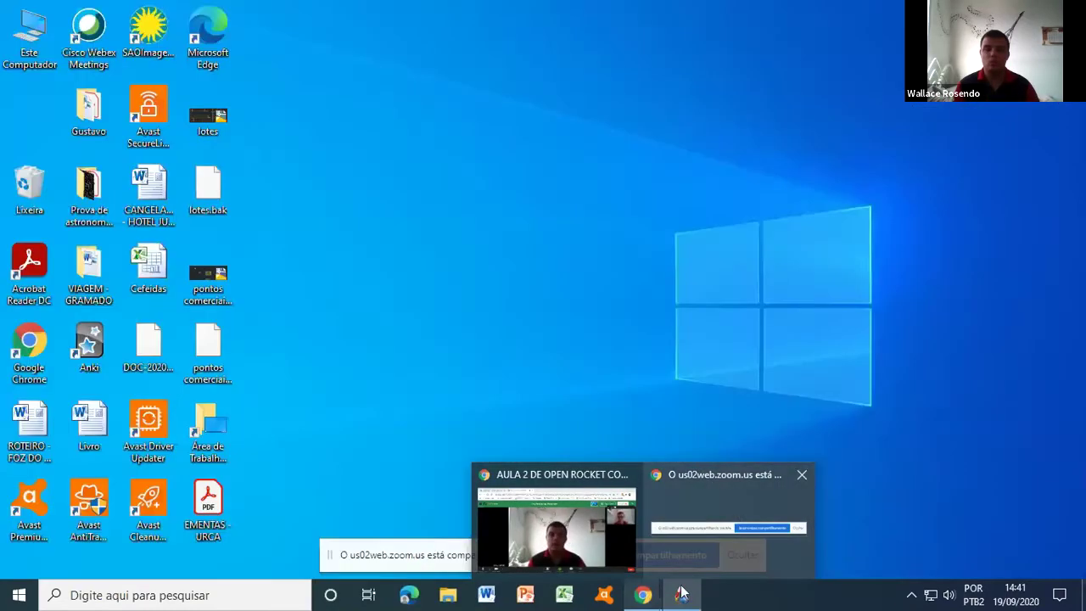
left_click(682, 594)
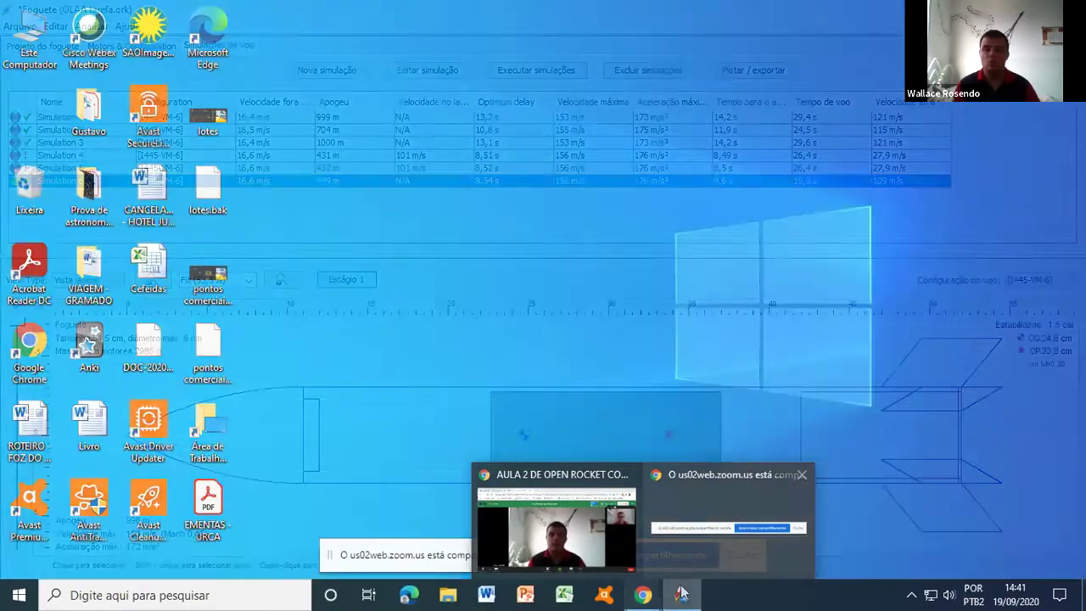
- Check the Tubo do corpo configuration, close it, and return to the rocket's component tree
left_click(542, 423)
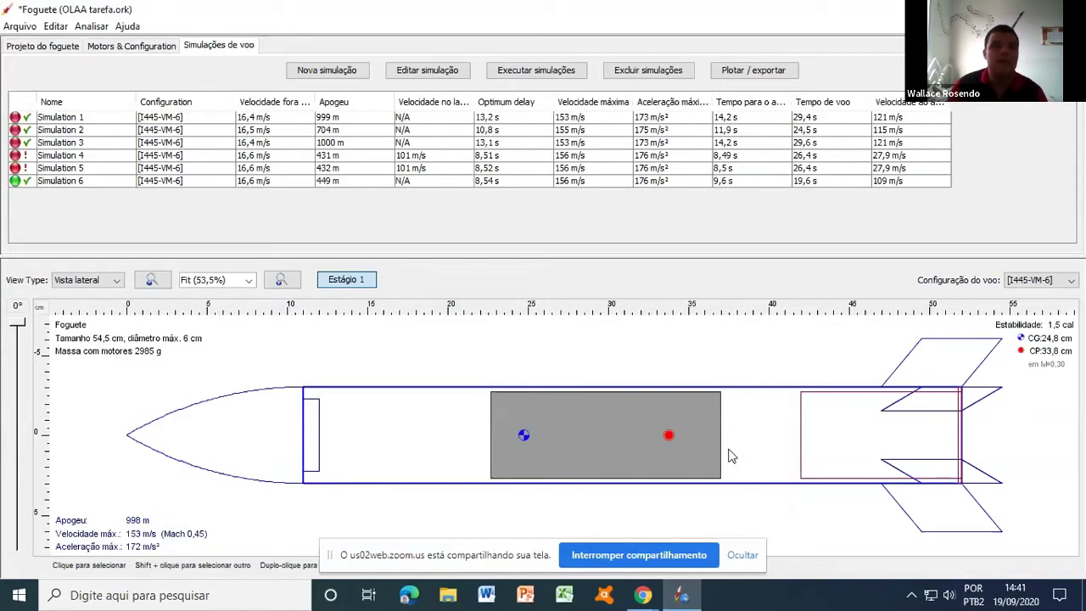
double_click(661, 419)
left_click(578, 53)
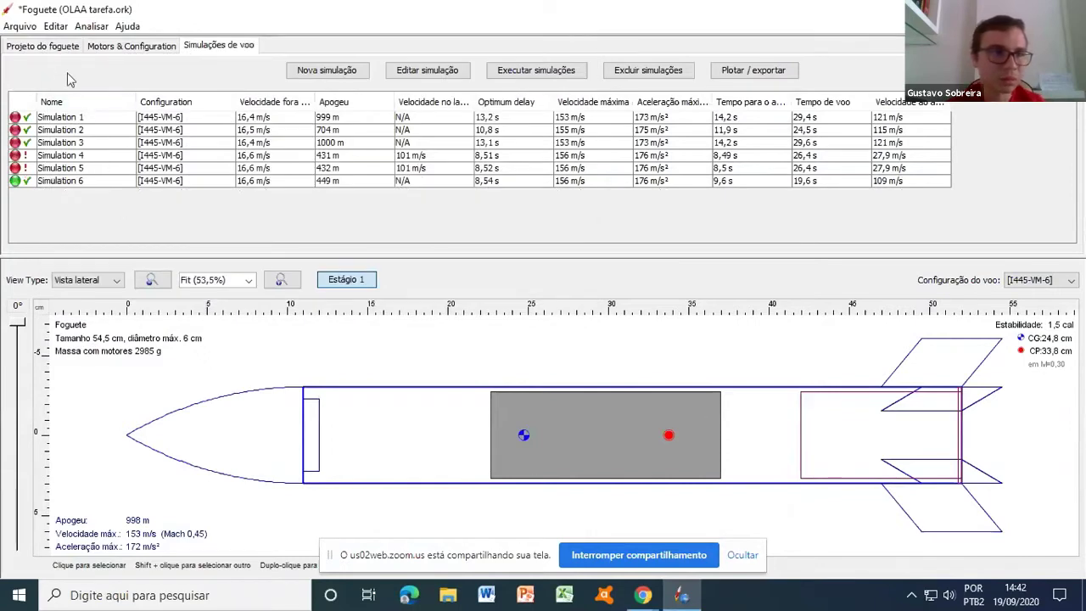
left_click(61, 46)
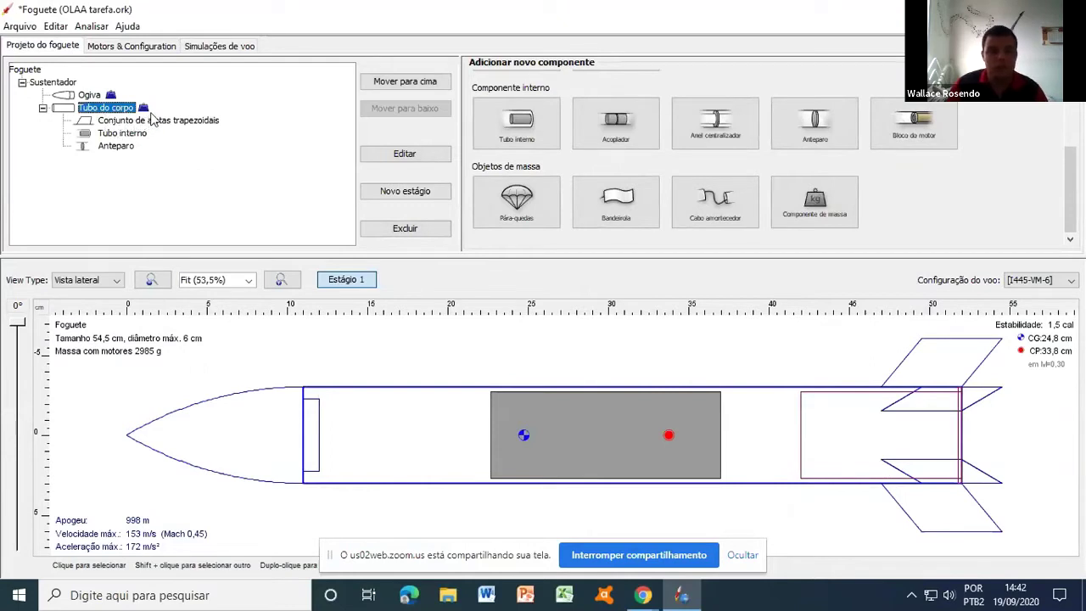
- Set the motor overhang of the Tubo do corpo to -10 cm and close its configuration
left_click(135, 134)
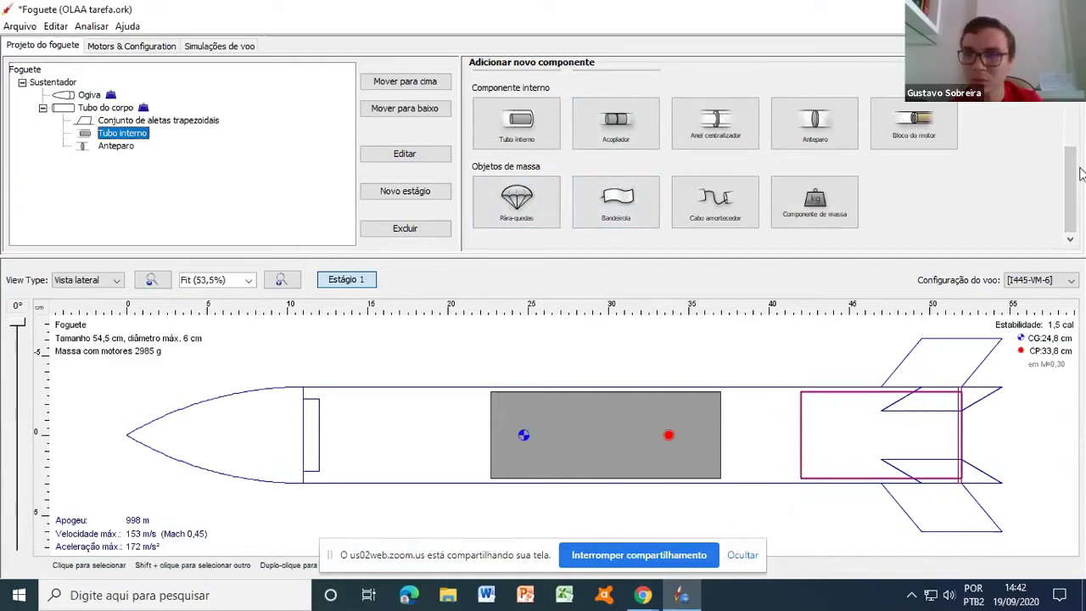
mouse_move(1071, 183)
left_mouse_down()
mouse_move(1075, 152)
mouse_move(1076, 169)
left_mouse_up()
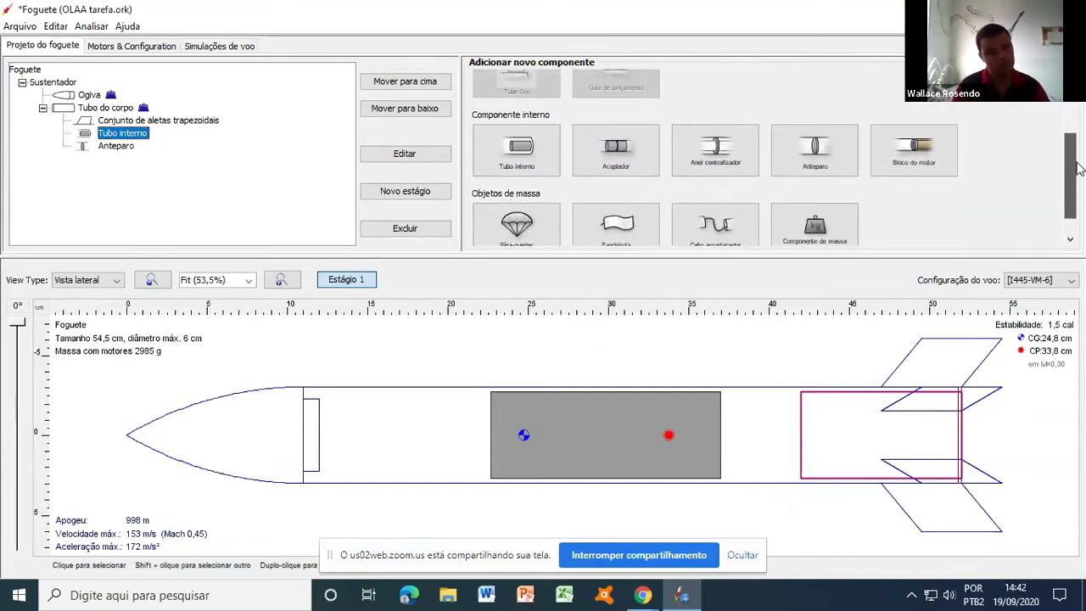
double_click(127, 107)
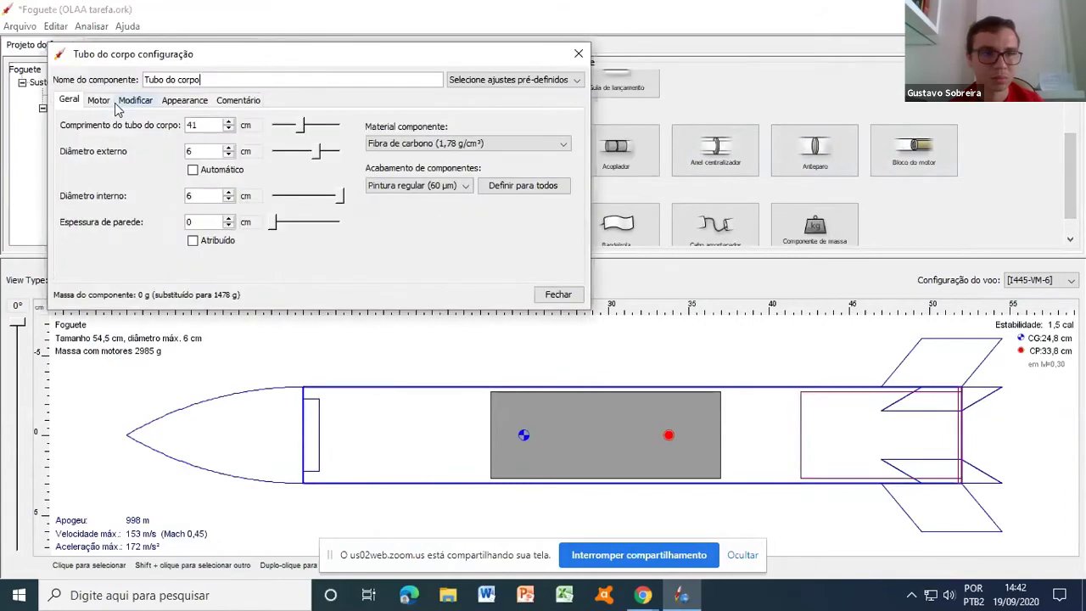
left_click(99, 102)
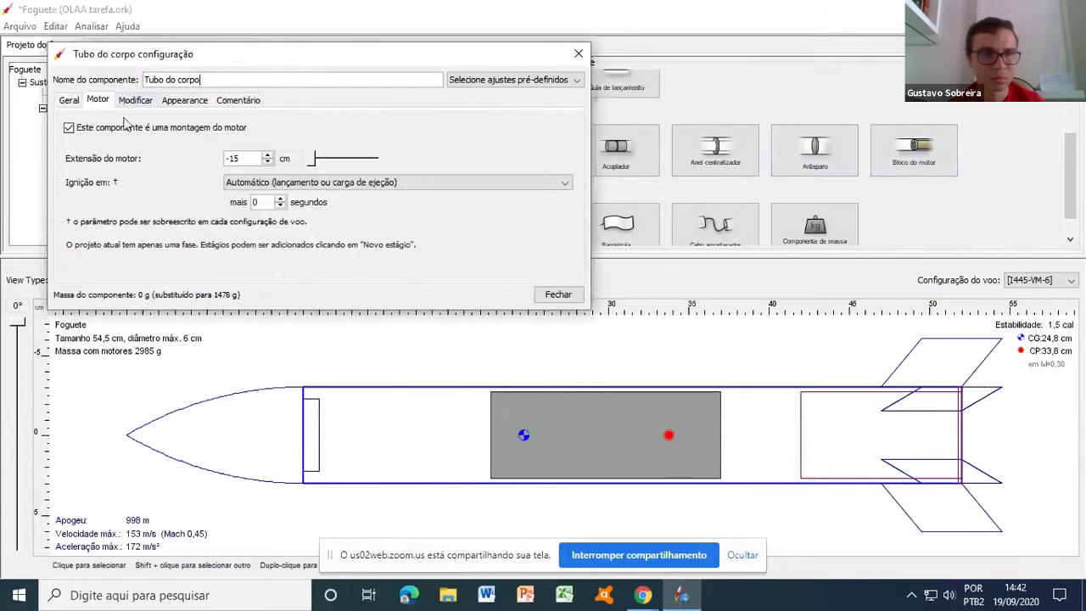
left_click(267, 162)
left_click(267, 162)
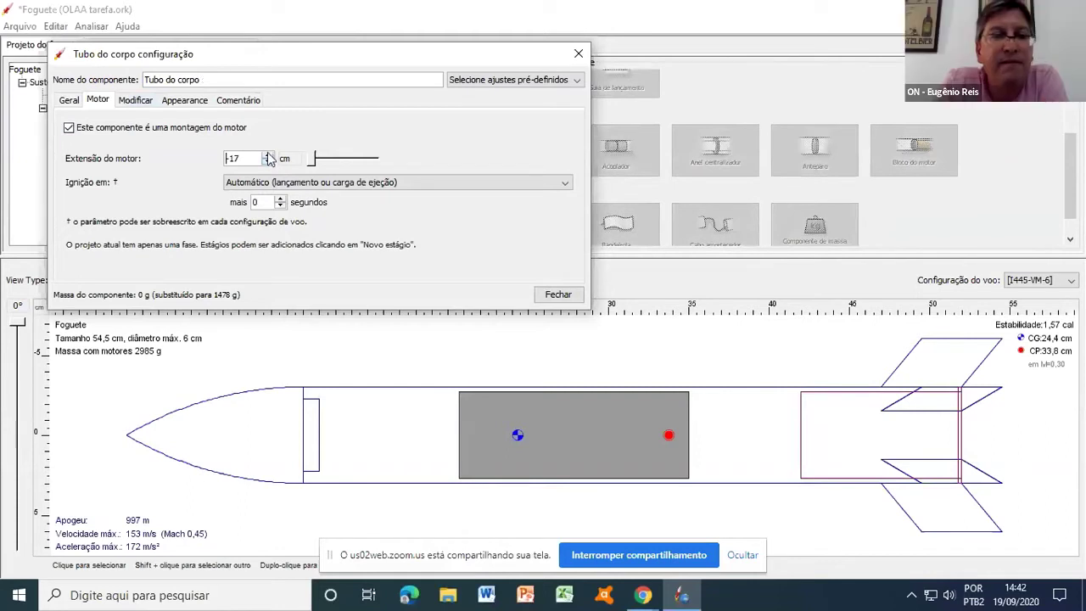
left_click(267, 156)
left_click(267, 156)
left_click(267, 157)
left_click(267, 156)
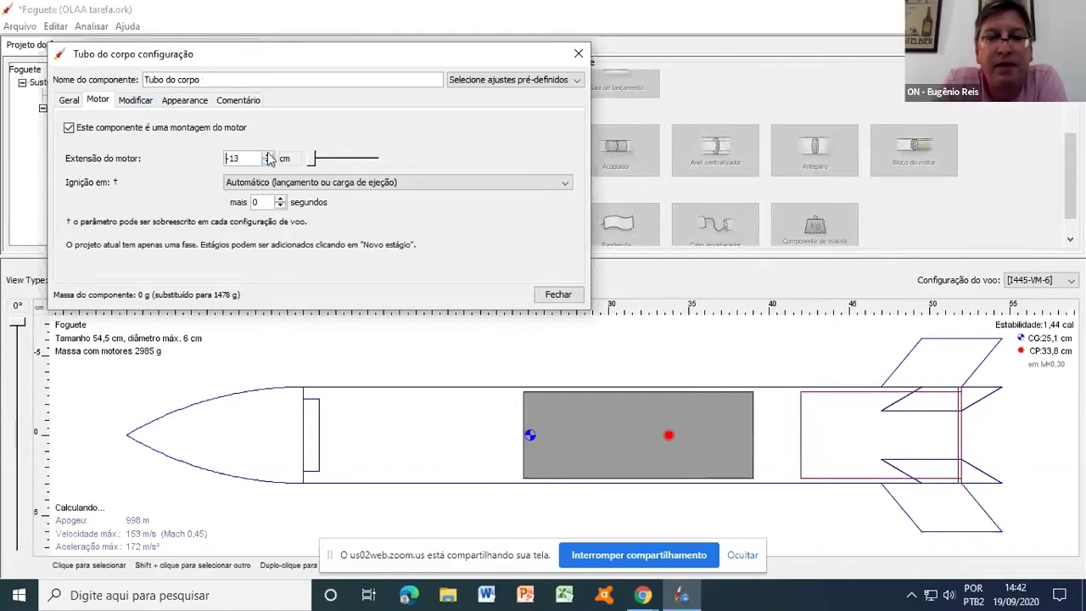
left_click(267, 157)
left_click(267, 156)
left_click(268, 156)
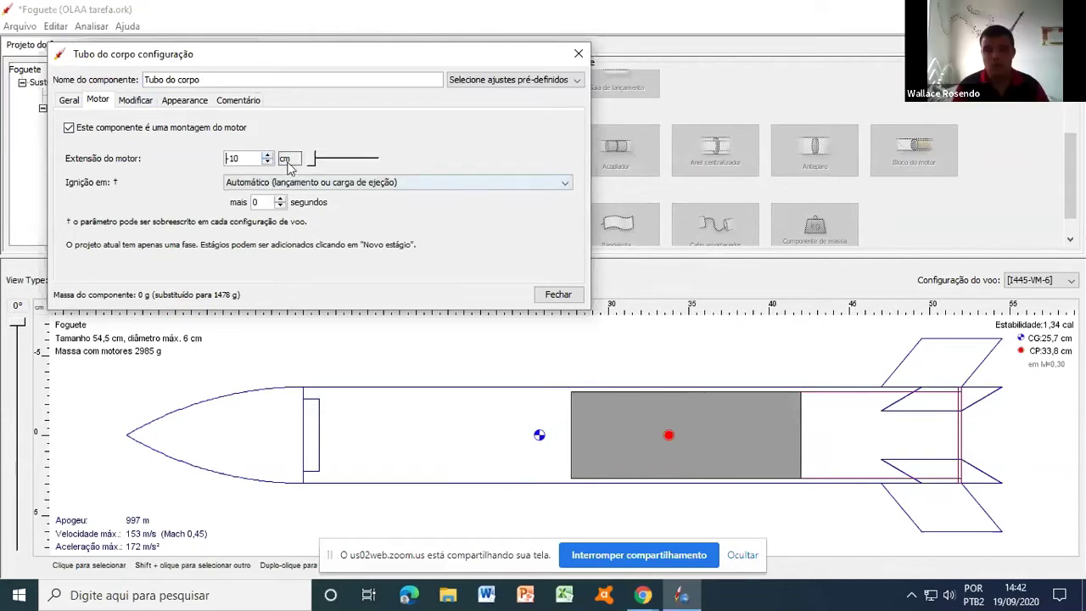
left_click(579, 54)
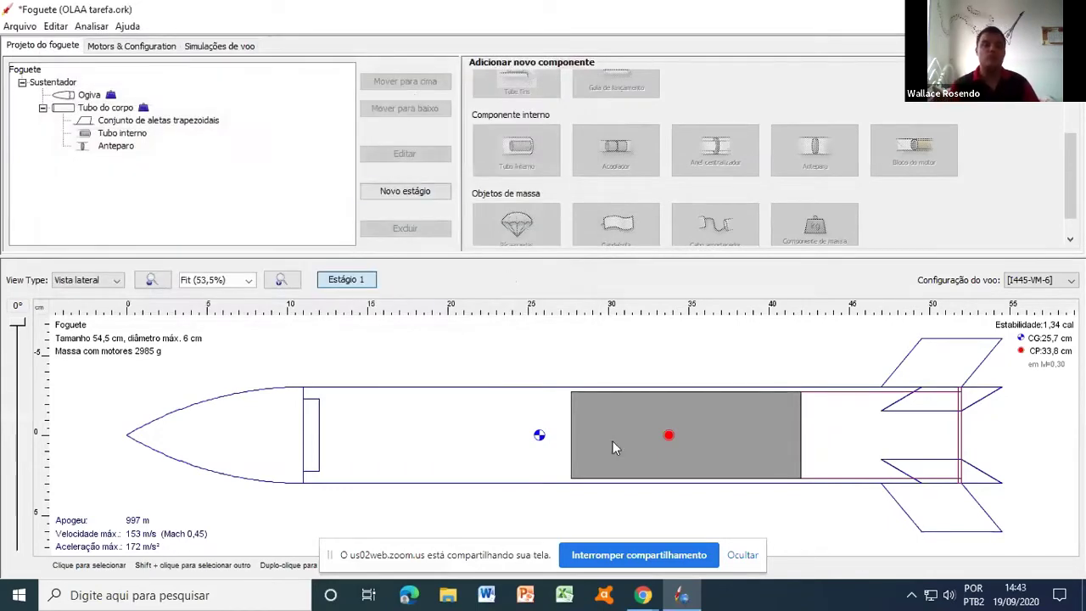
- Shorten the Tubo do corpo to a length of 39 cm and close its configuration
double_click(468, 416)
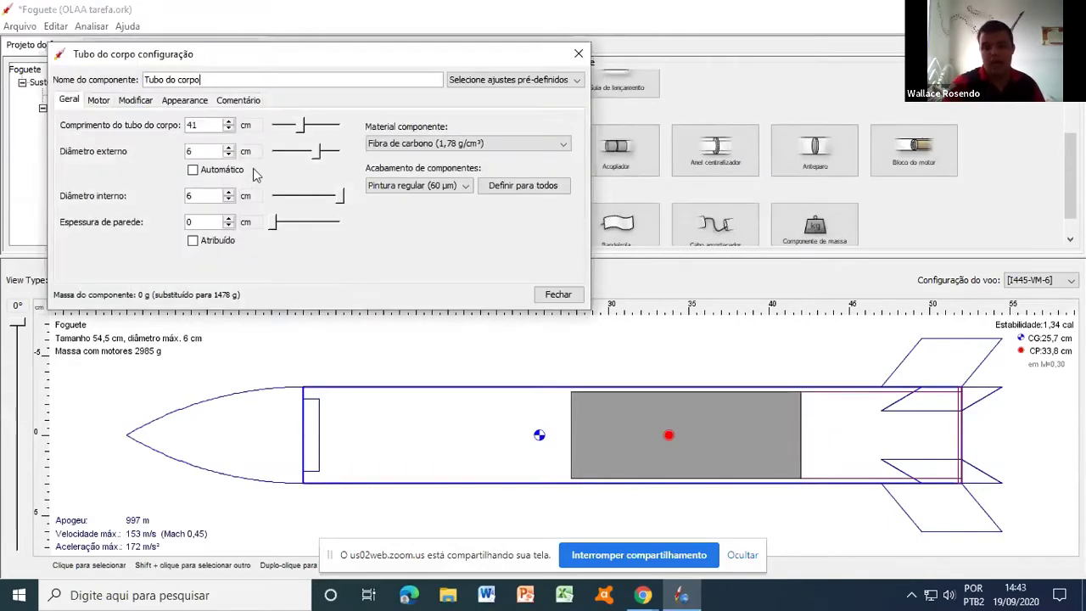
left_click(229, 129)
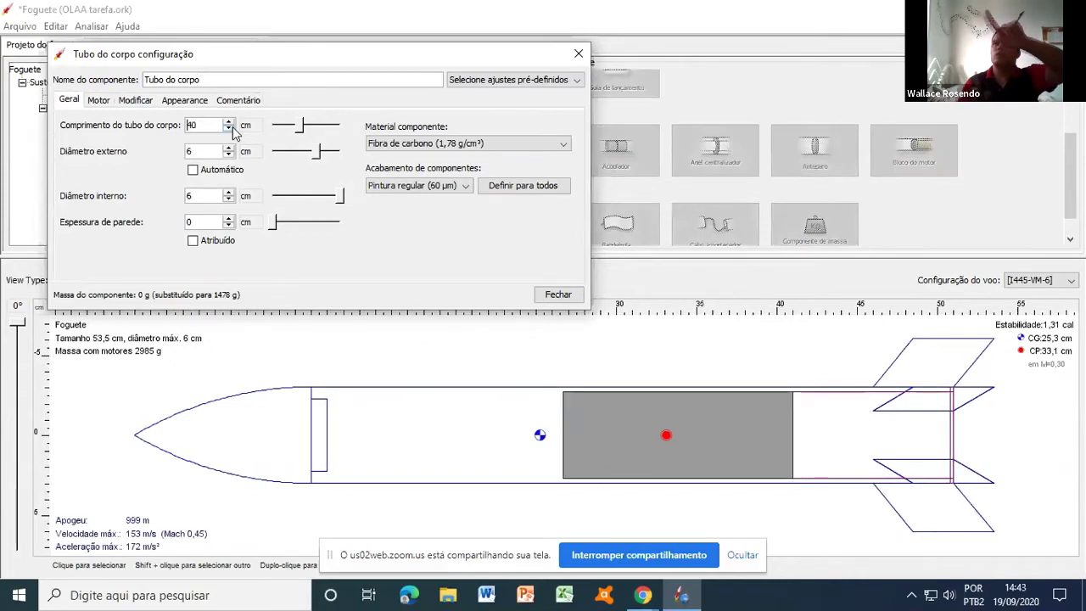
left_click(229, 129)
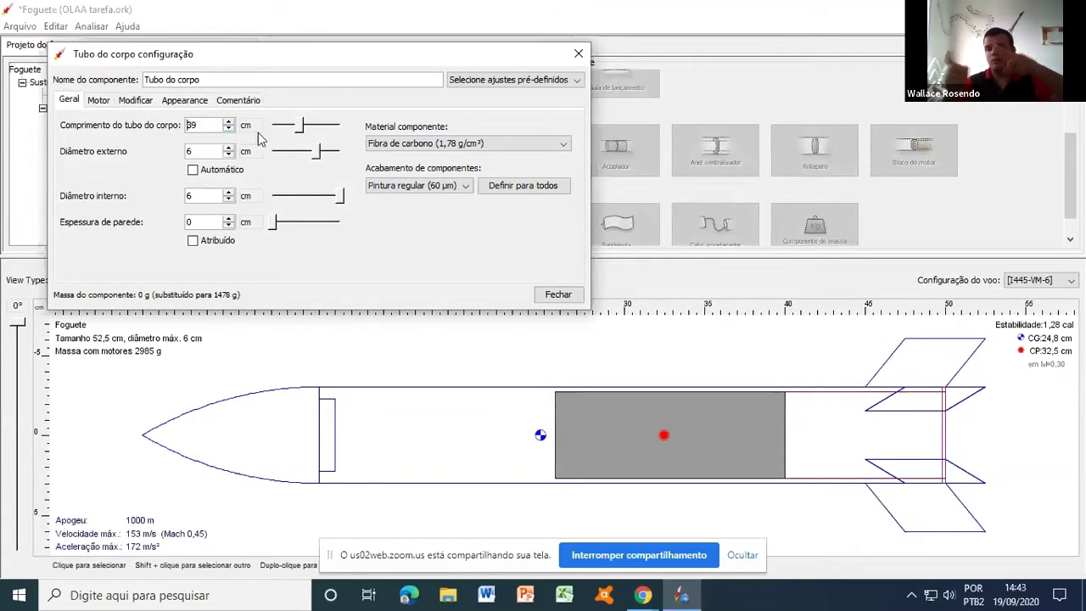
left_click(577, 56)
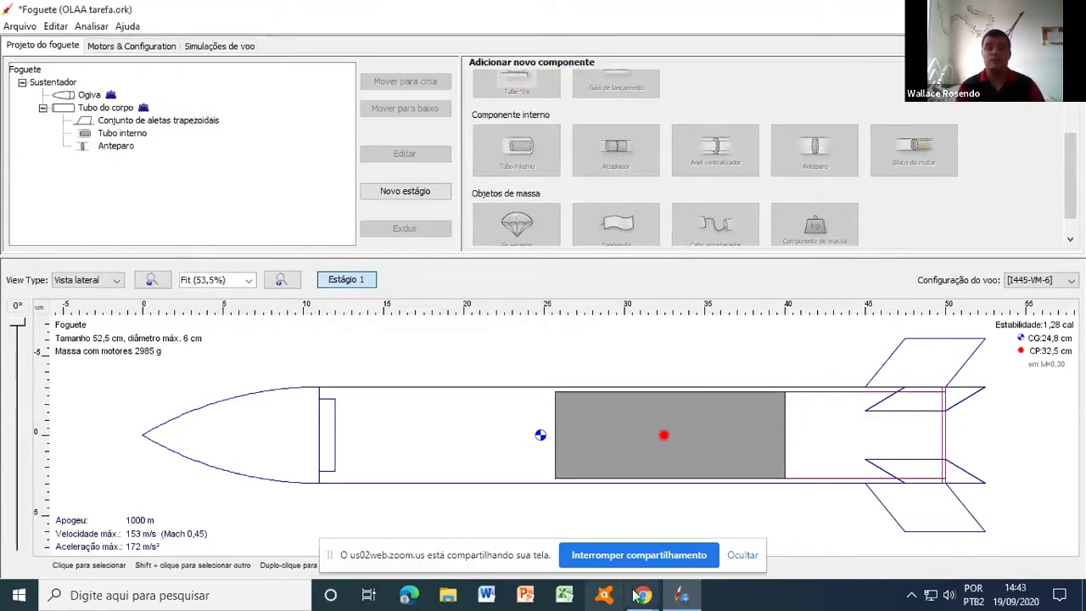
- Delete the Tubo interno component from the rocket's body tube
mouse_move(643, 596)
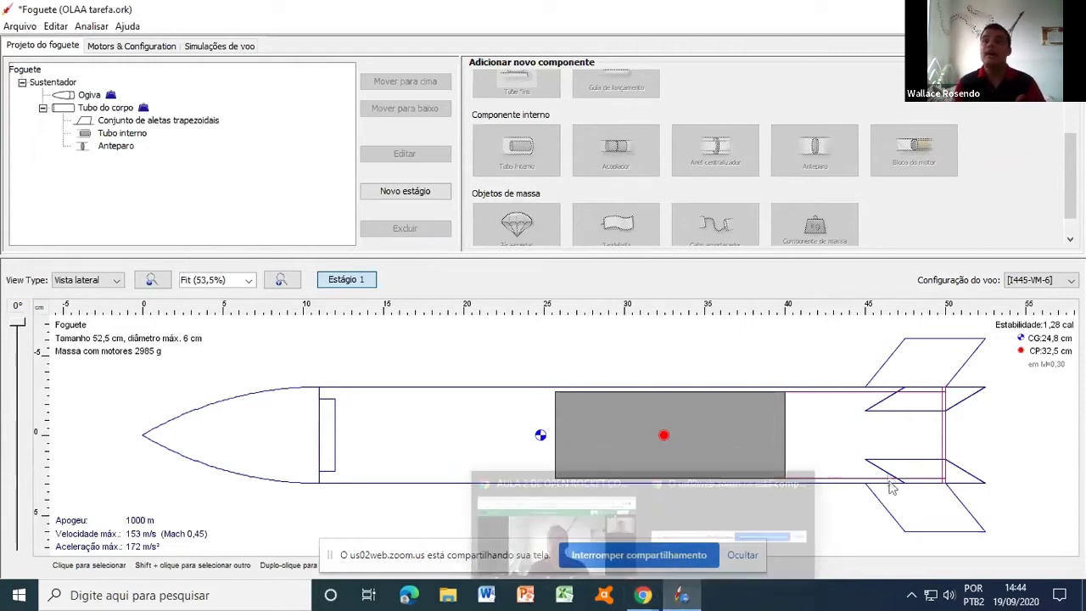
left_click(838, 475)
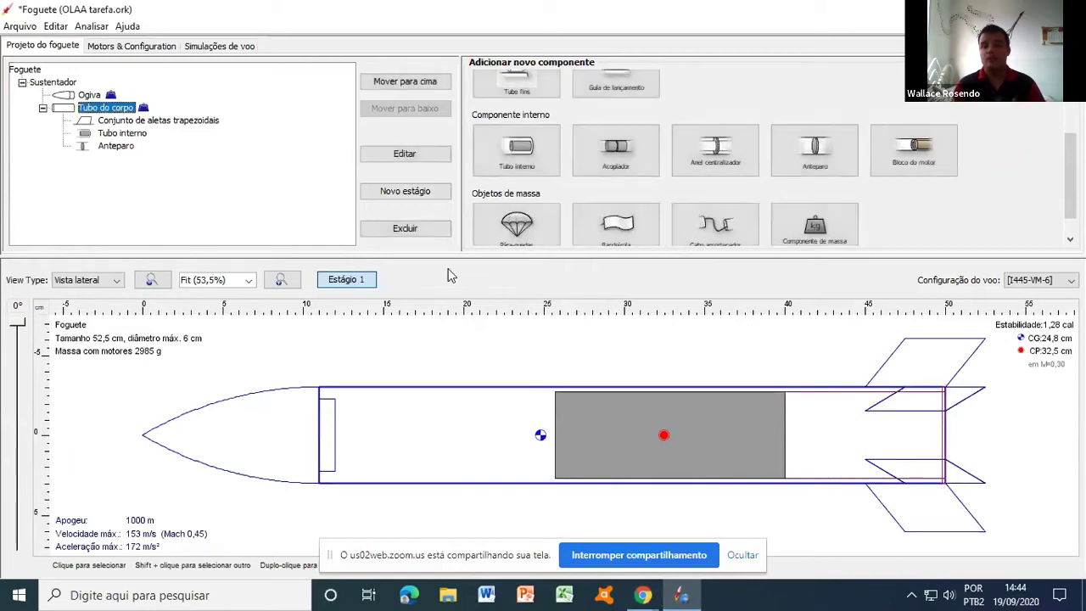
left_click(132, 134)
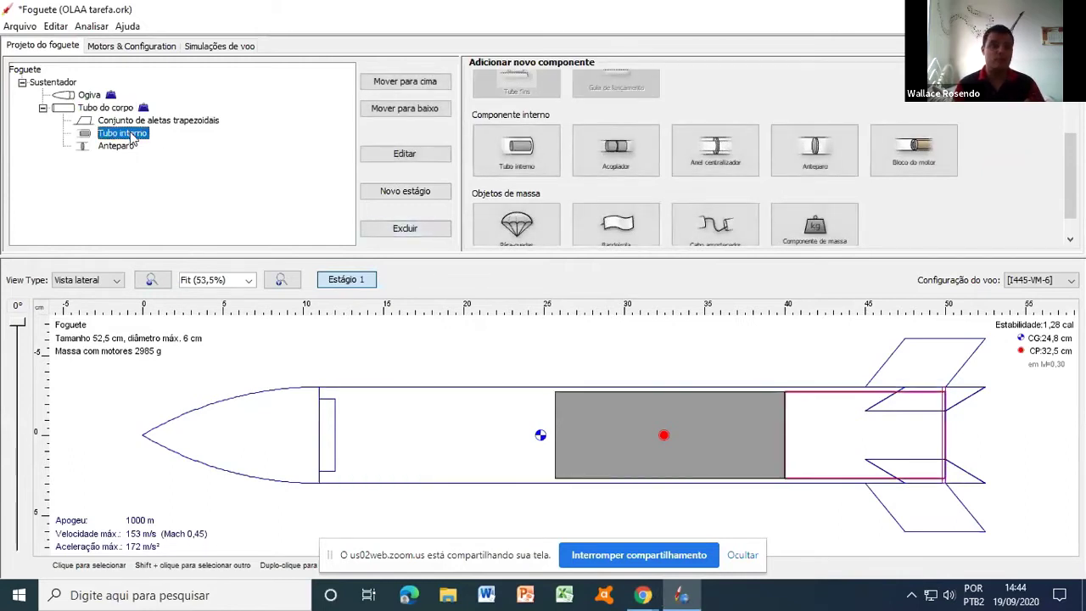
left_click(396, 236)
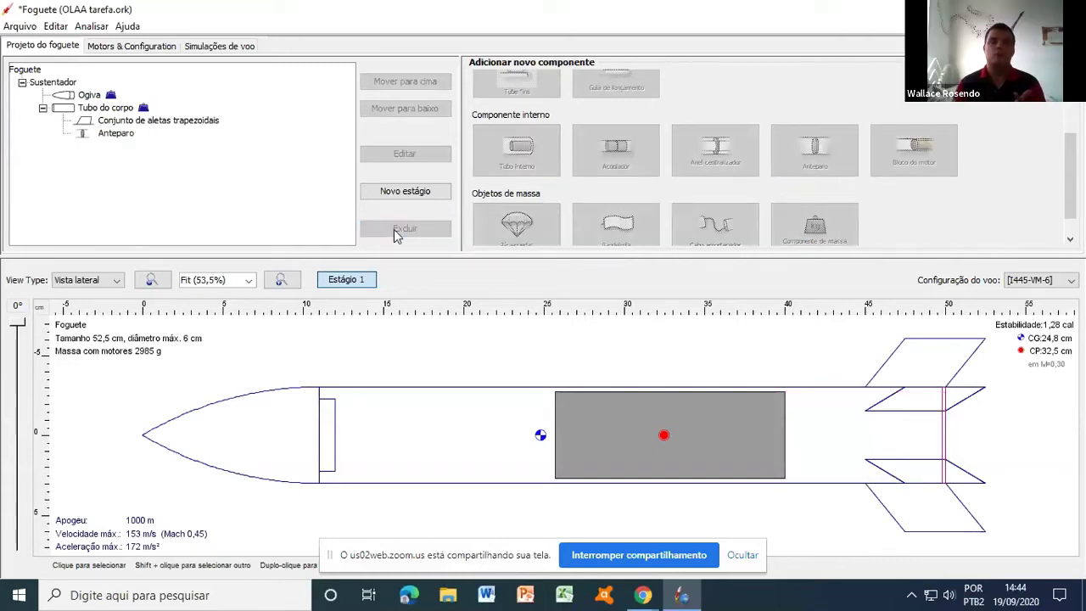
- Set the motor overhang of the Tubo do corpo to 0 cm, then recheck its general dimensions and close the configuration
left_click(593, 447)
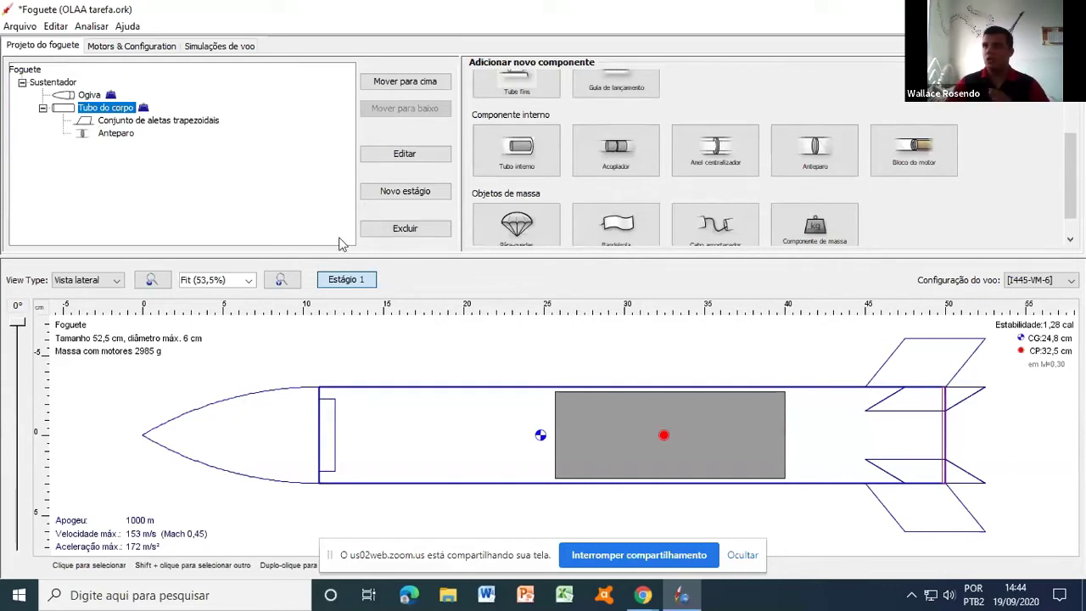
double_click(97, 111)
left_click(144, 103)
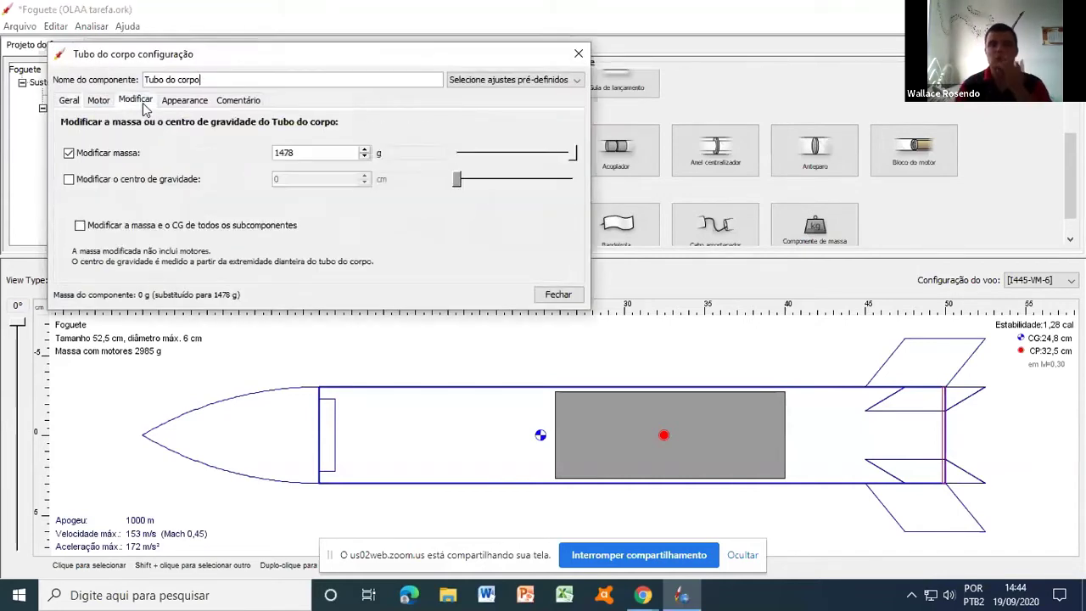
left_click(96, 101)
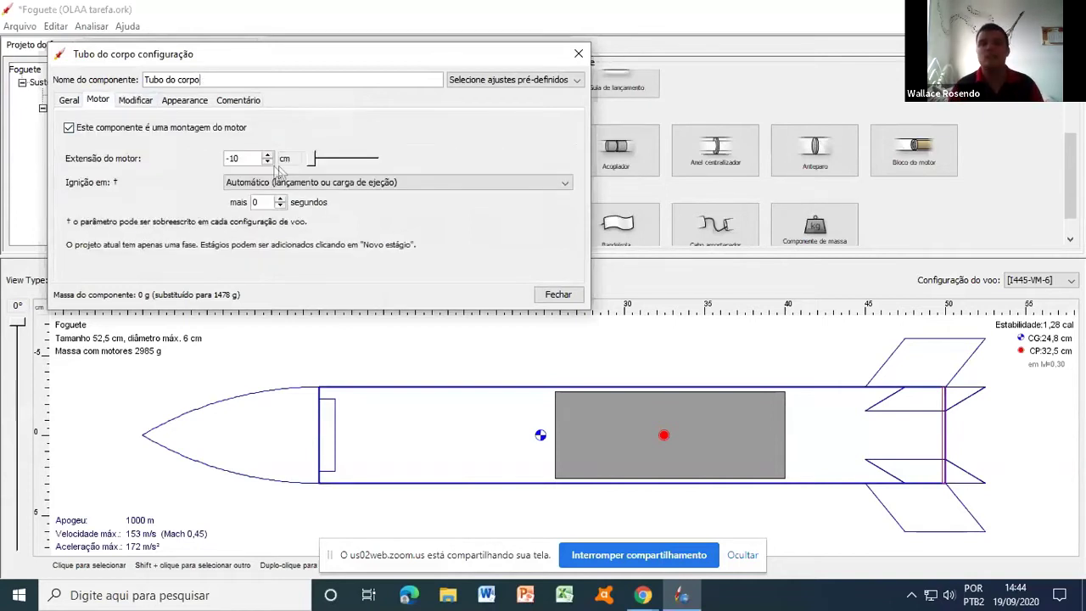
left_click(268, 162)
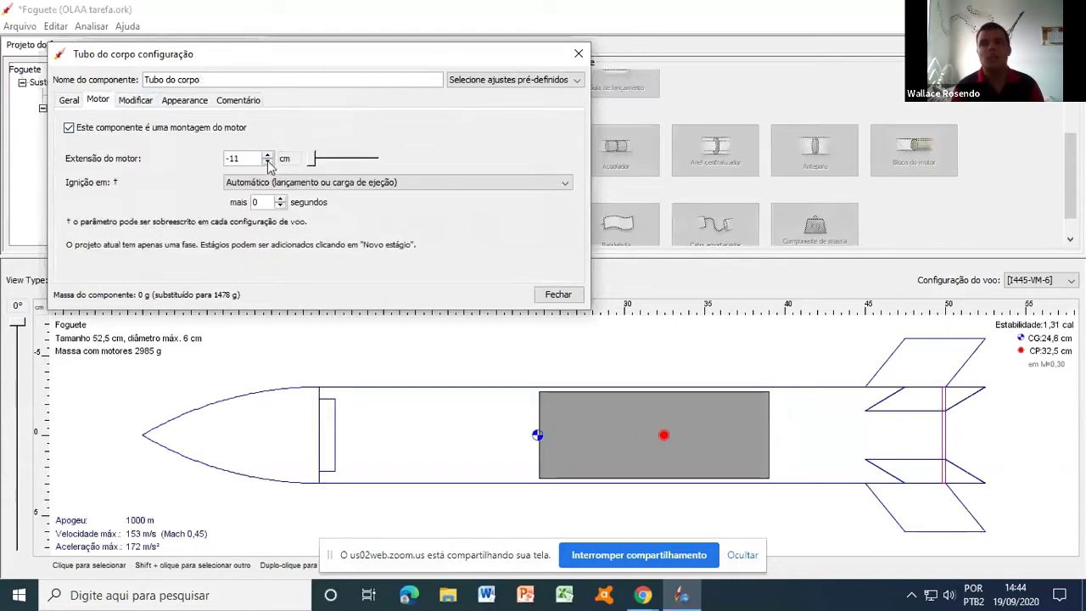
left_click(267, 156)
left_click(268, 157)
left_click(267, 156)
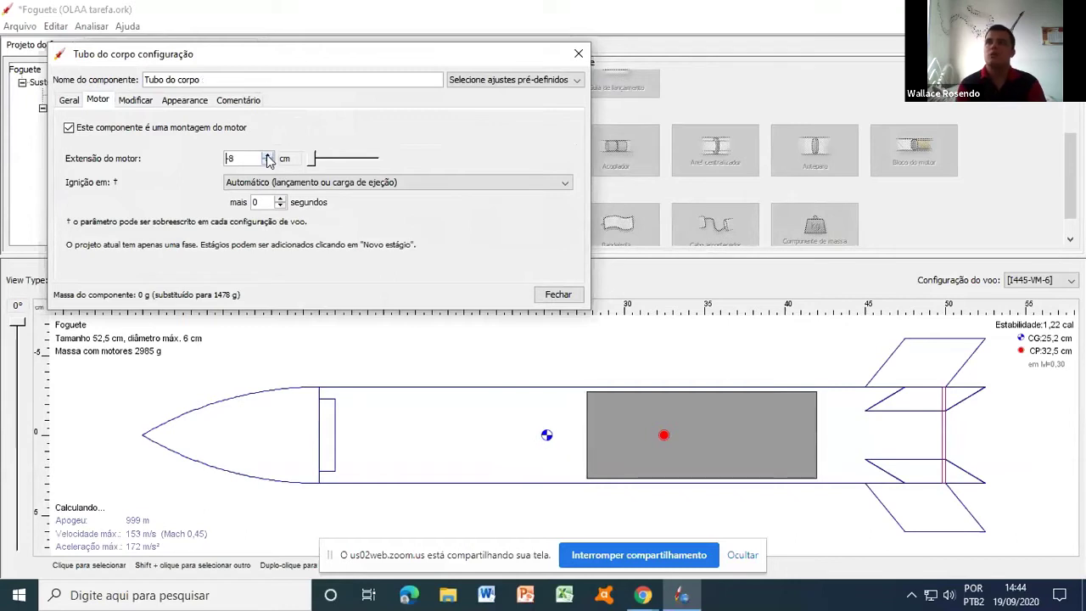
left_click(267, 157)
left_click(268, 157)
left_click(267, 157)
left_click(268, 156)
left_click(267, 157)
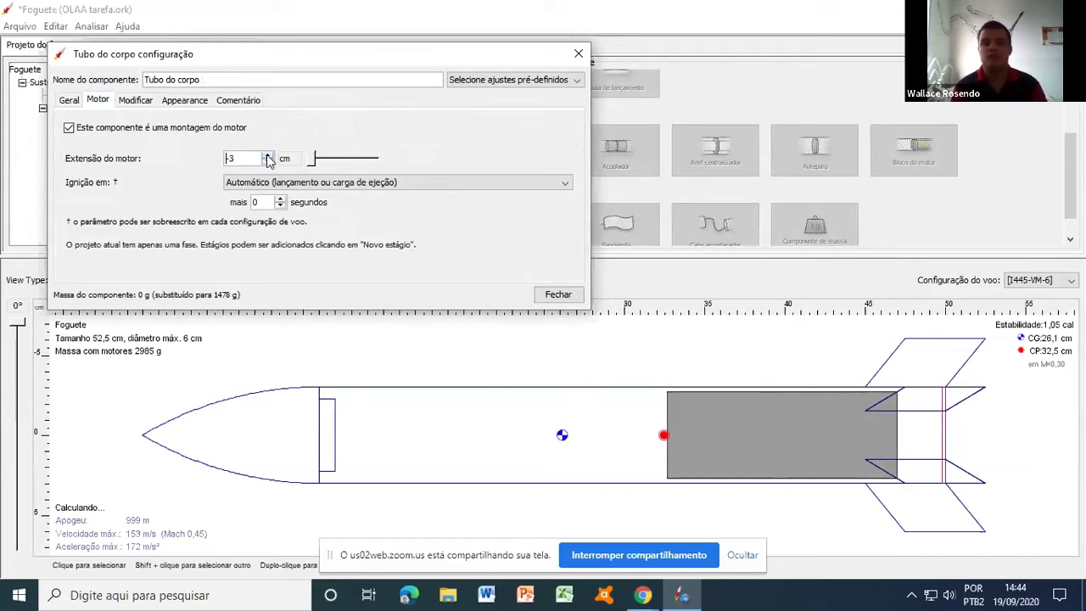
left_click(267, 157)
left_click(267, 157)
left_click(267, 157)
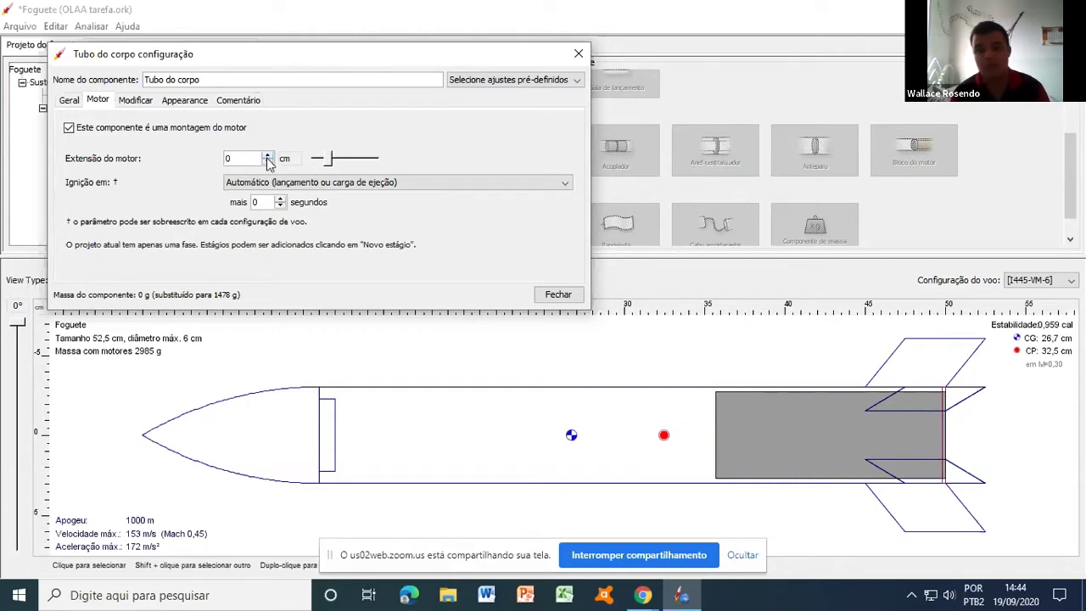
left_click(577, 55)
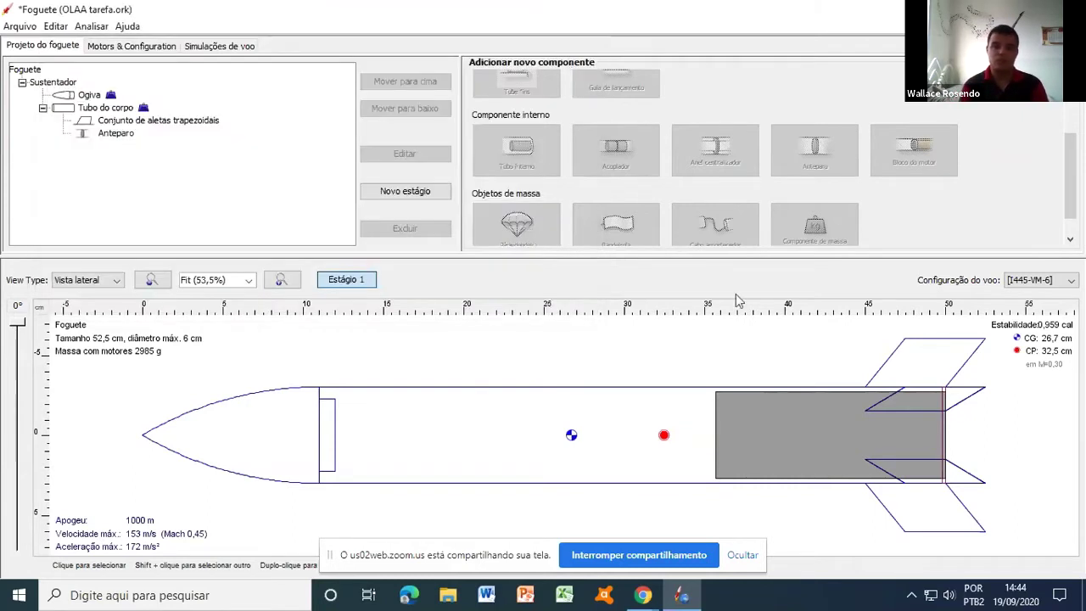
double_click(944, 440)
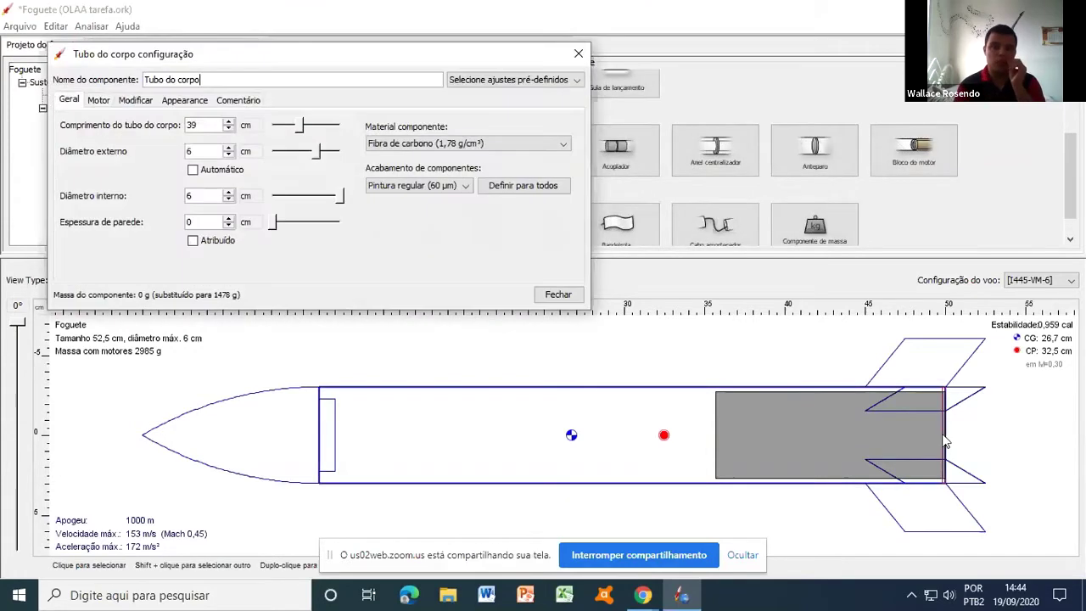
left_click(576, 52)
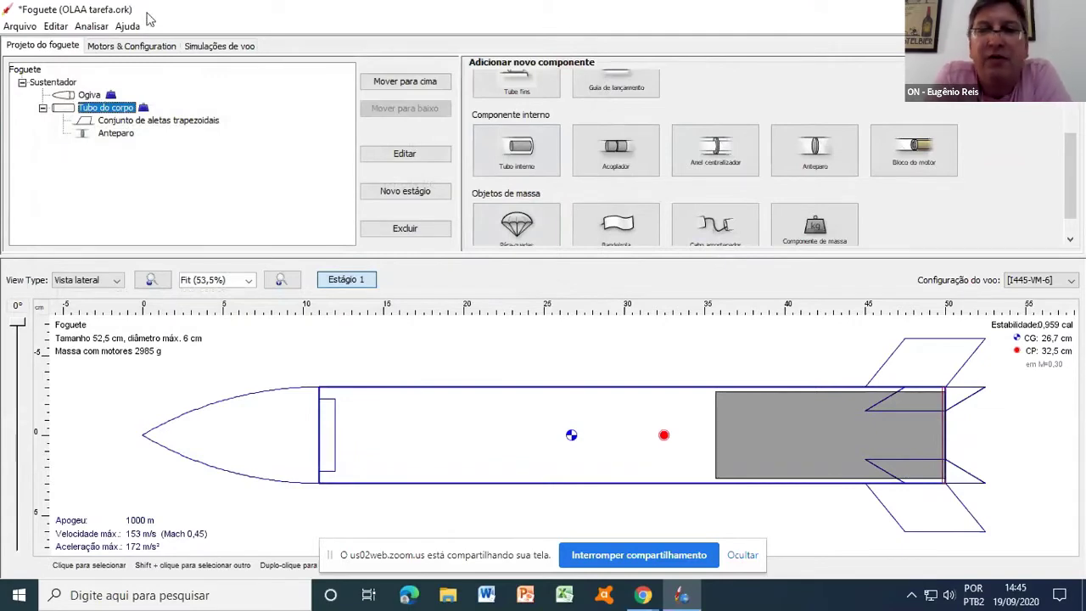
- Create a new flight simulation and set its launch rod angle to 44°
left_click(214, 46)
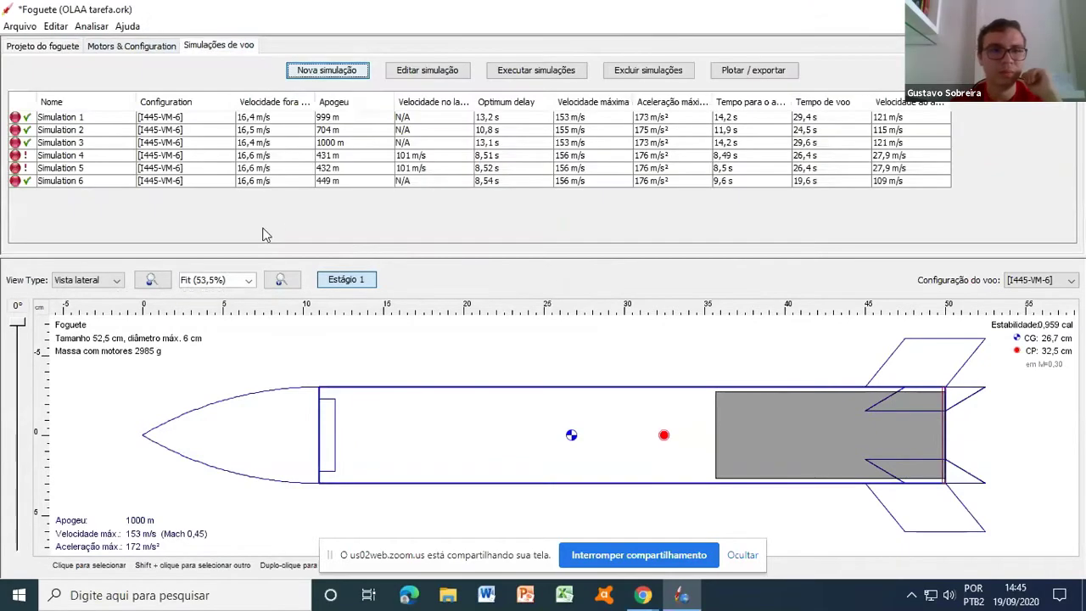
left_click(327, 71)
left_click(435, 314)
left_click(436, 314)
left_click(436, 314)
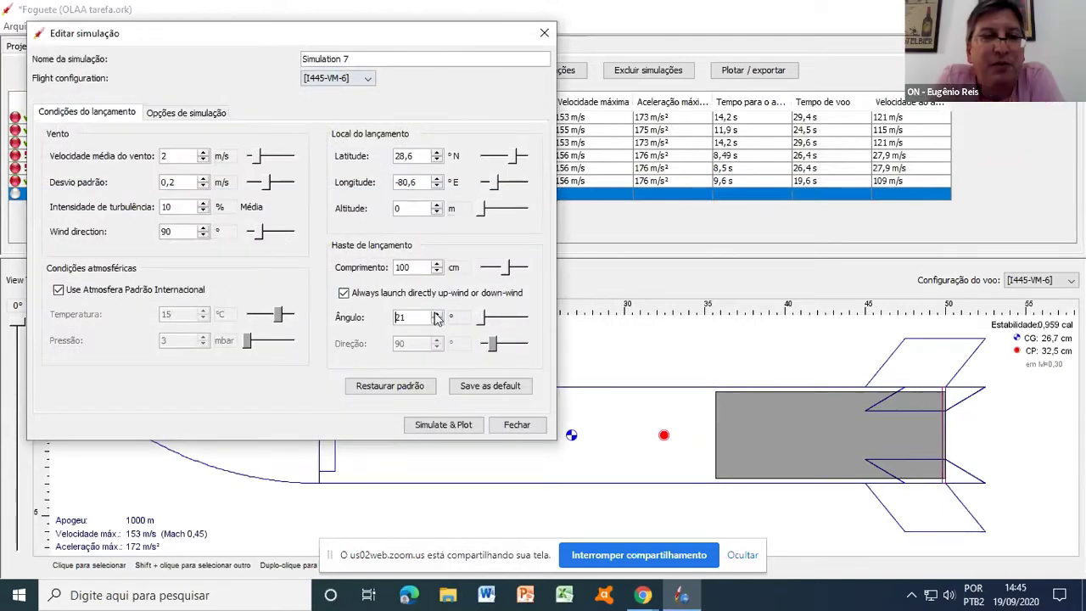
left_click_drag(436, 314, 435, 314)
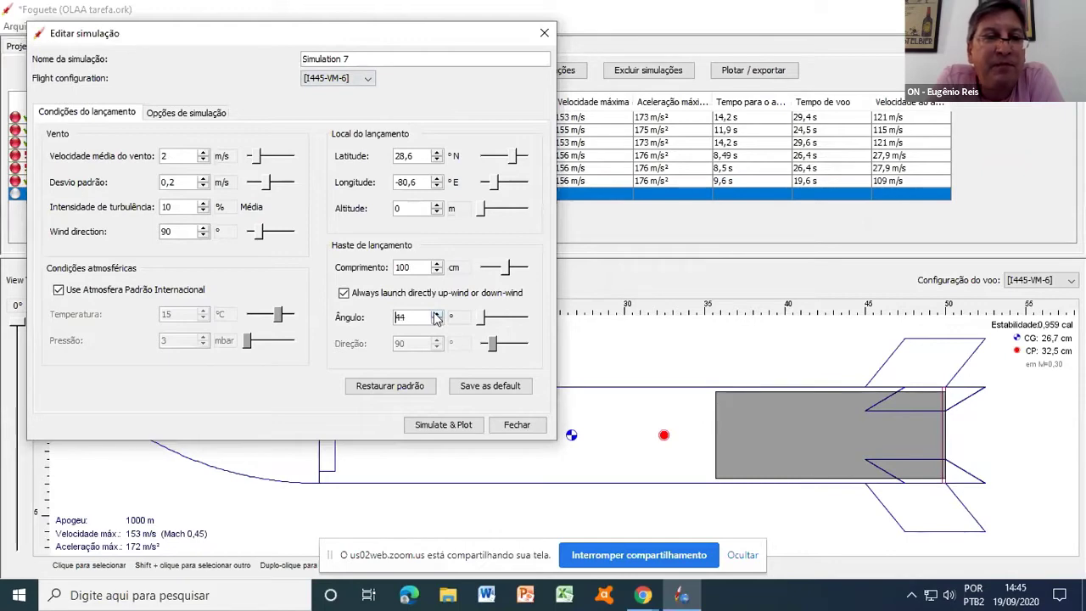
- Run the new simulation, plot its altitude against lateral distance, examine the trajectory, and close the plot and simulation dialogs
left_click(440, 426)
left_click(453, 424)
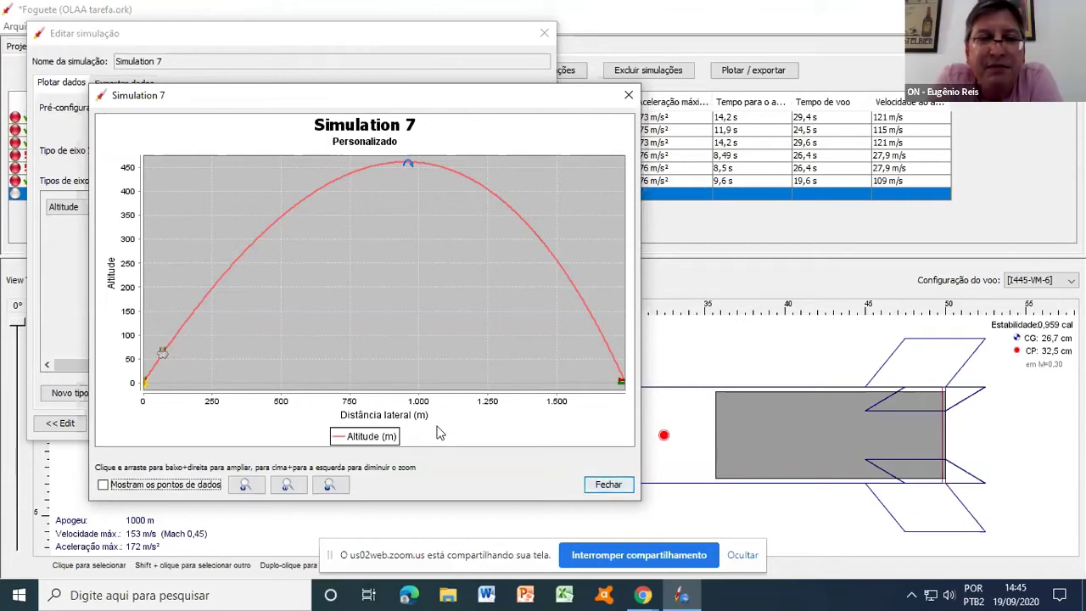
left_click(628, 96)
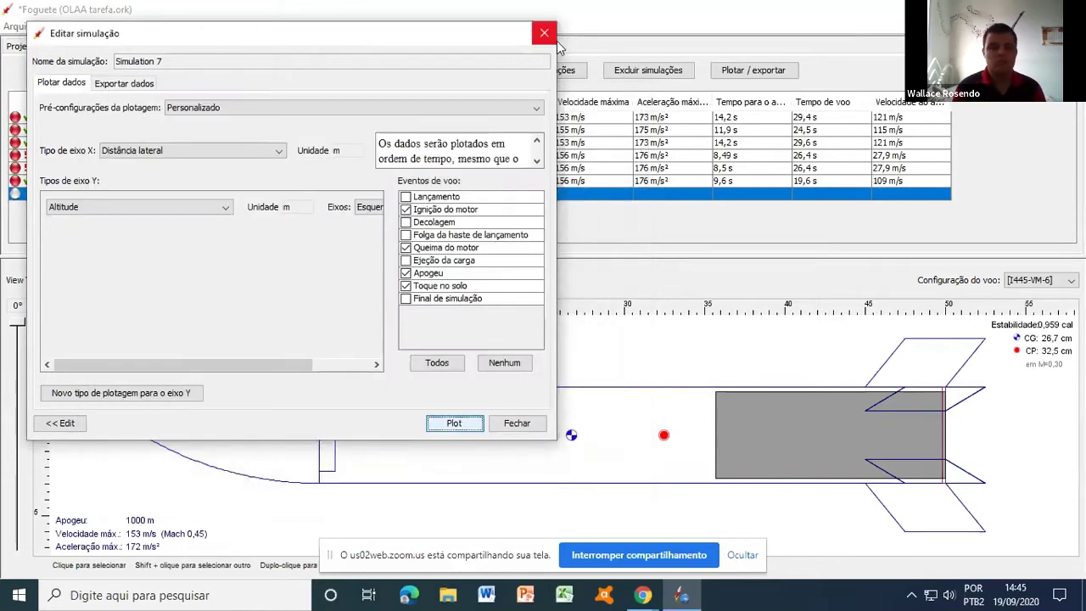
left_click(543, 33)
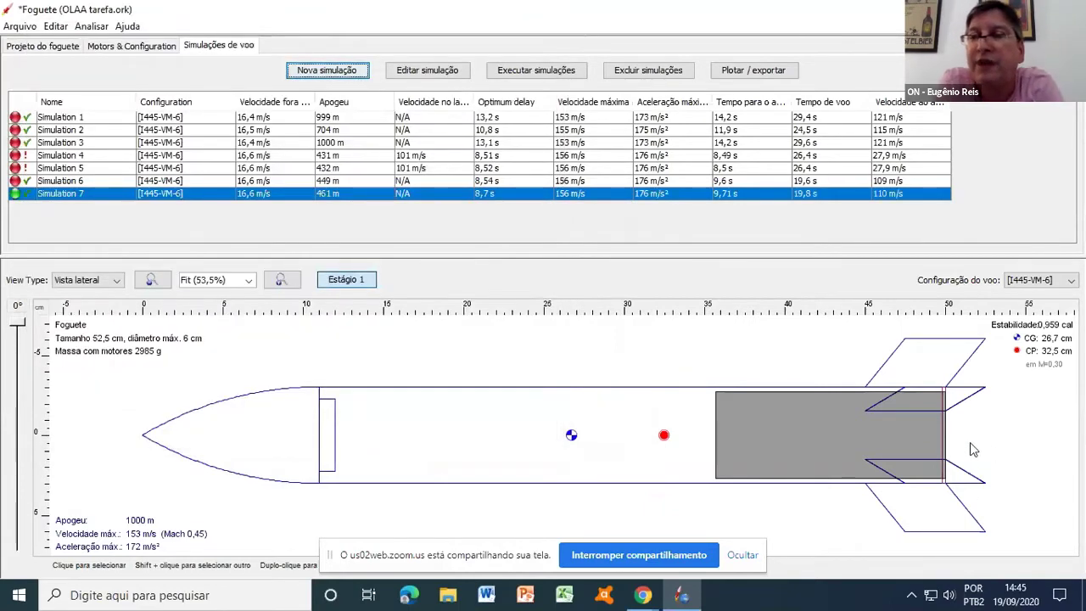
left_click(73, 45)
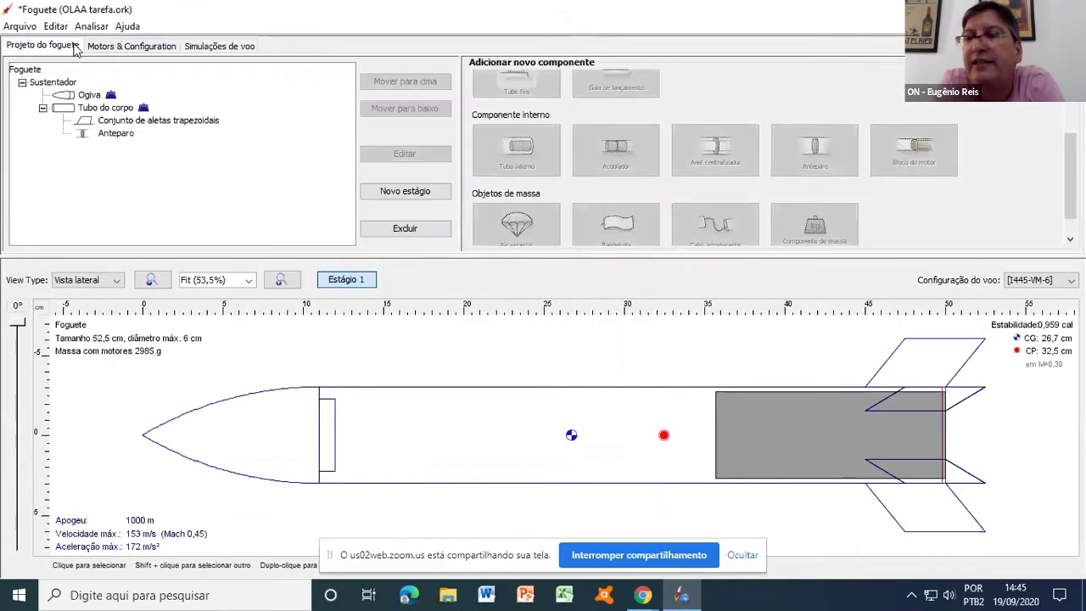
double_click(125, 140)
left_click(516, 52)
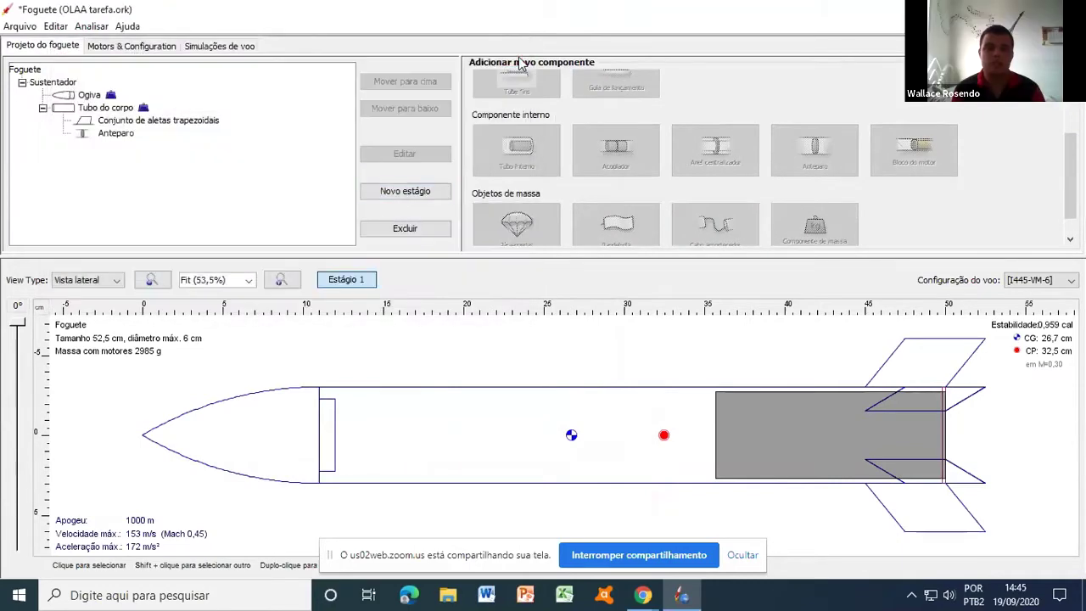
left_click(393, 228)
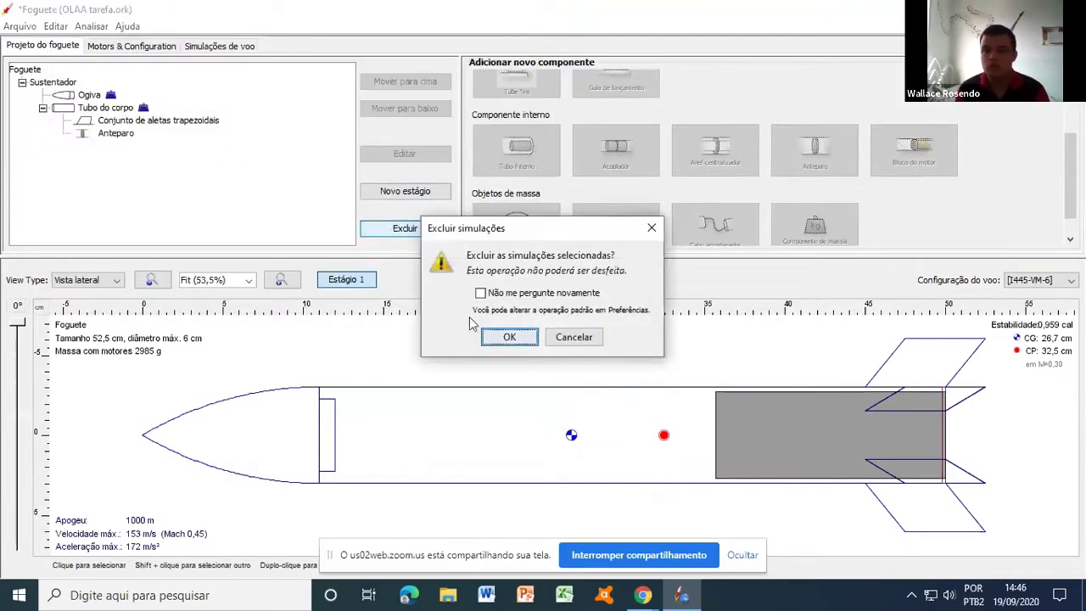
left_click(657, 235)
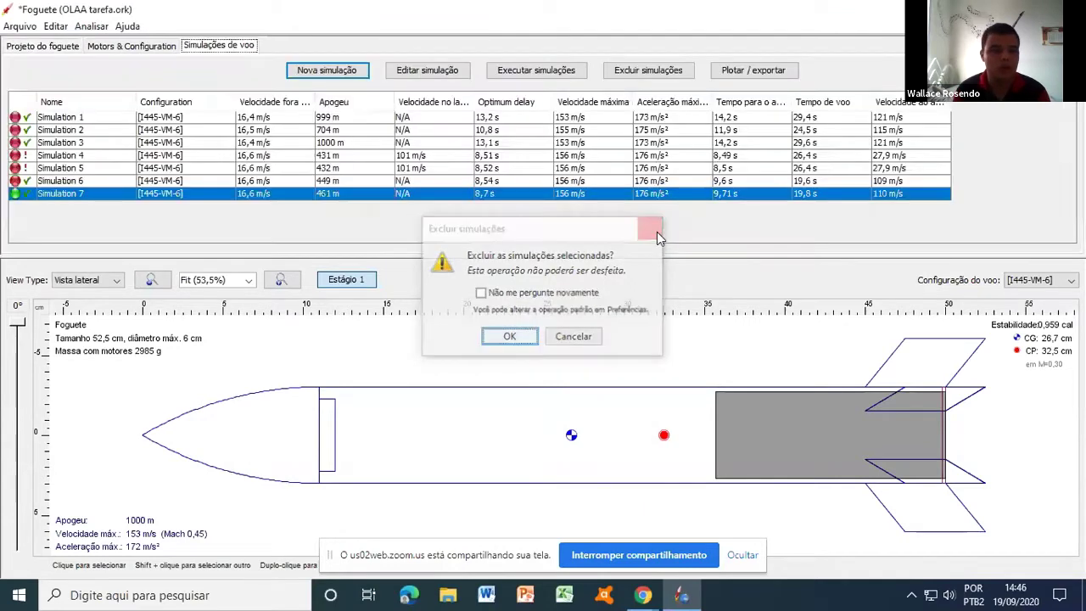
- Try 5 fins on the trapezoidal fin set, restore the count to 6, and close its configuration
left_click(75, 47)
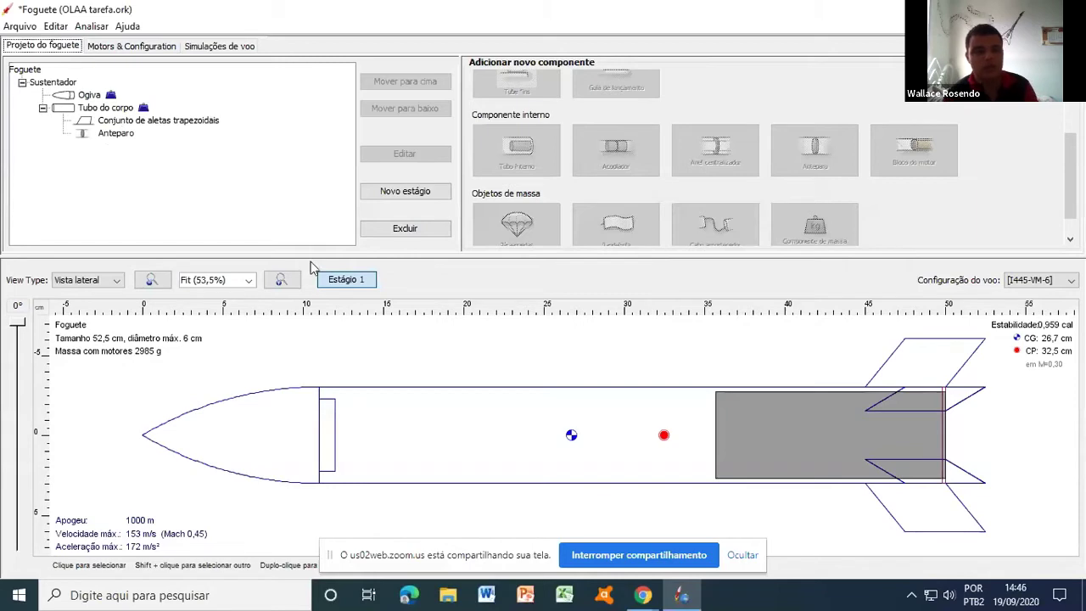
left_click(944, 363)
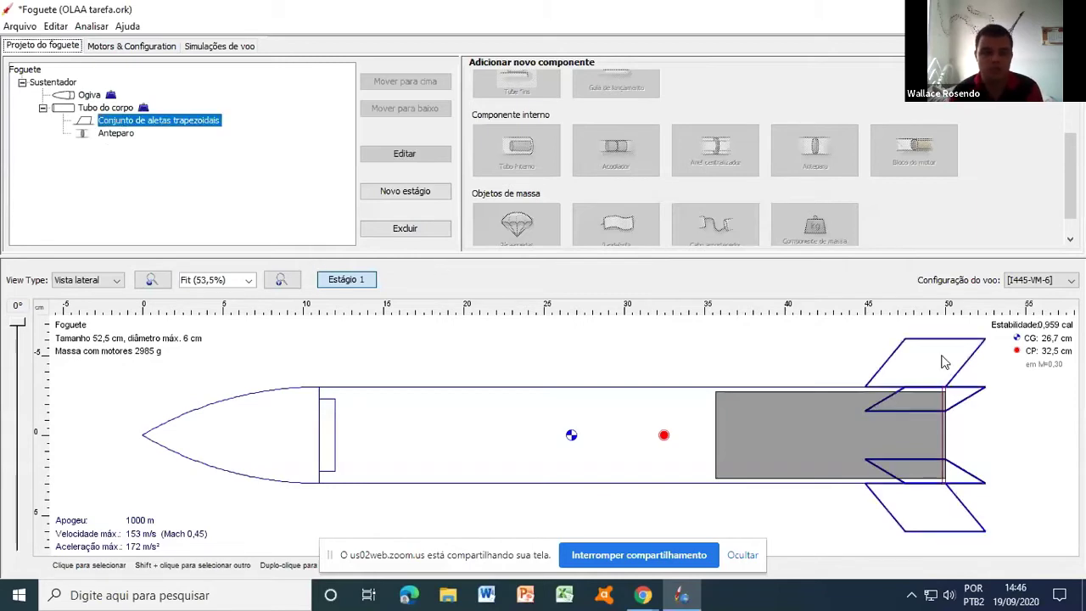
double_click(944, 362)
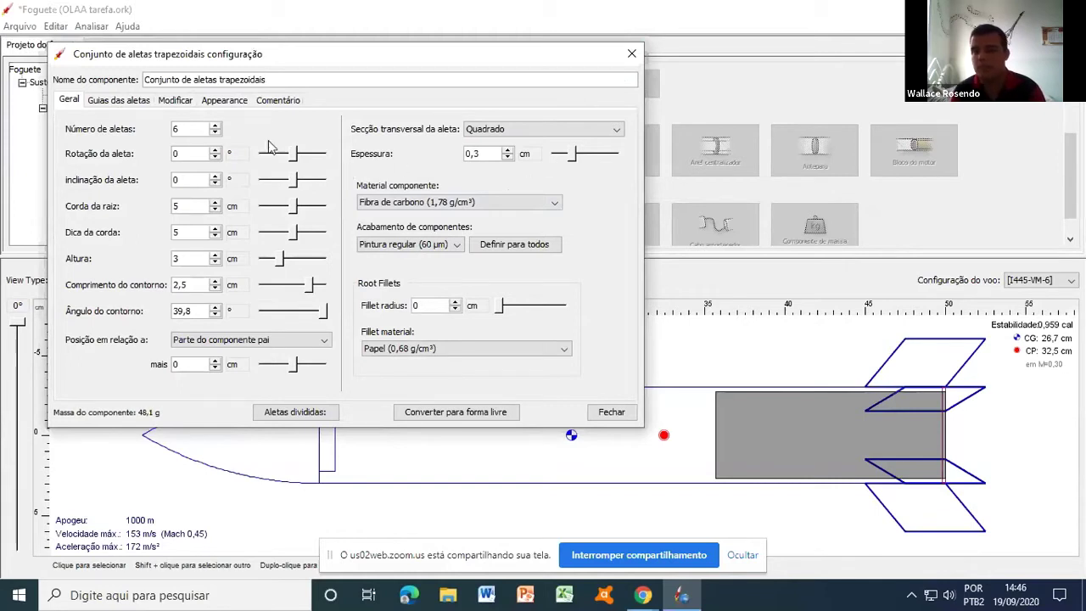
left_click(215, 134)
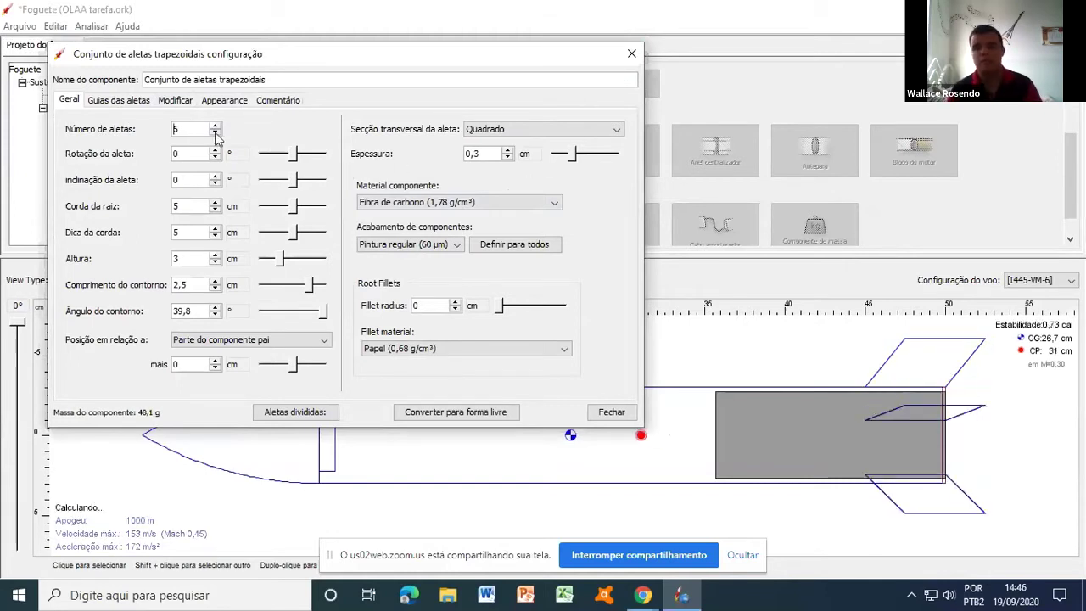
left_click(216, 124)
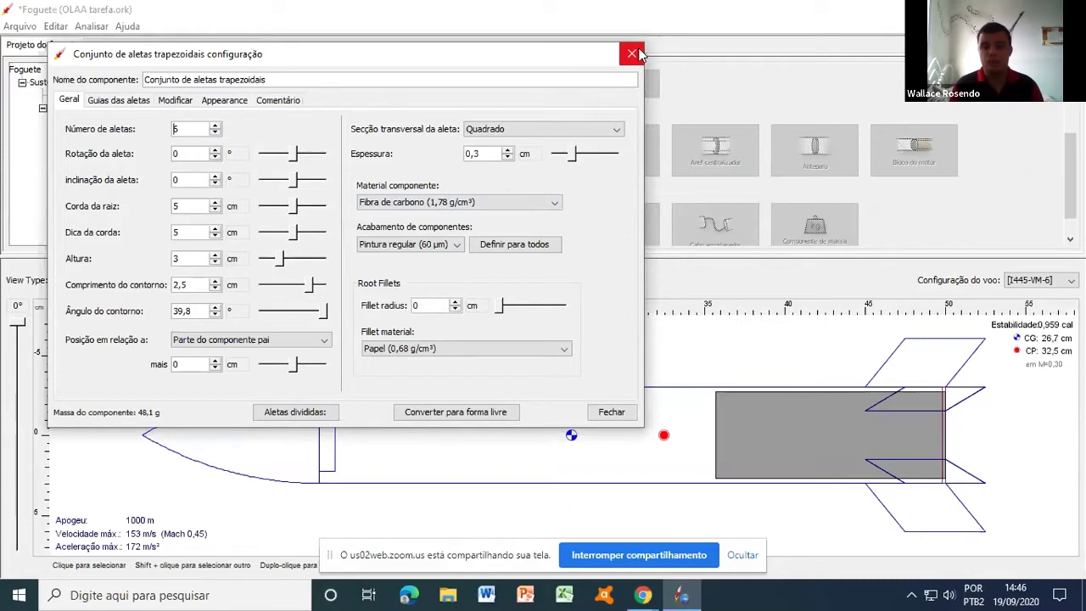
left_click(640, 55)
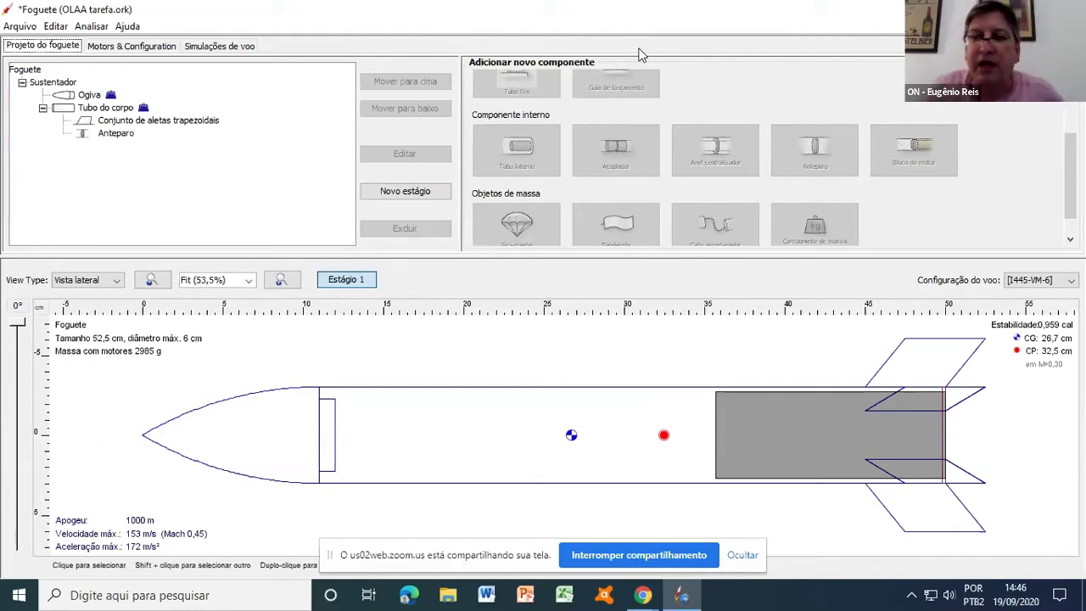
- Stop the Zoom screen sharing and switch to the flight simulations of the olaa3_2.ork rocket
left_click(613, 557)
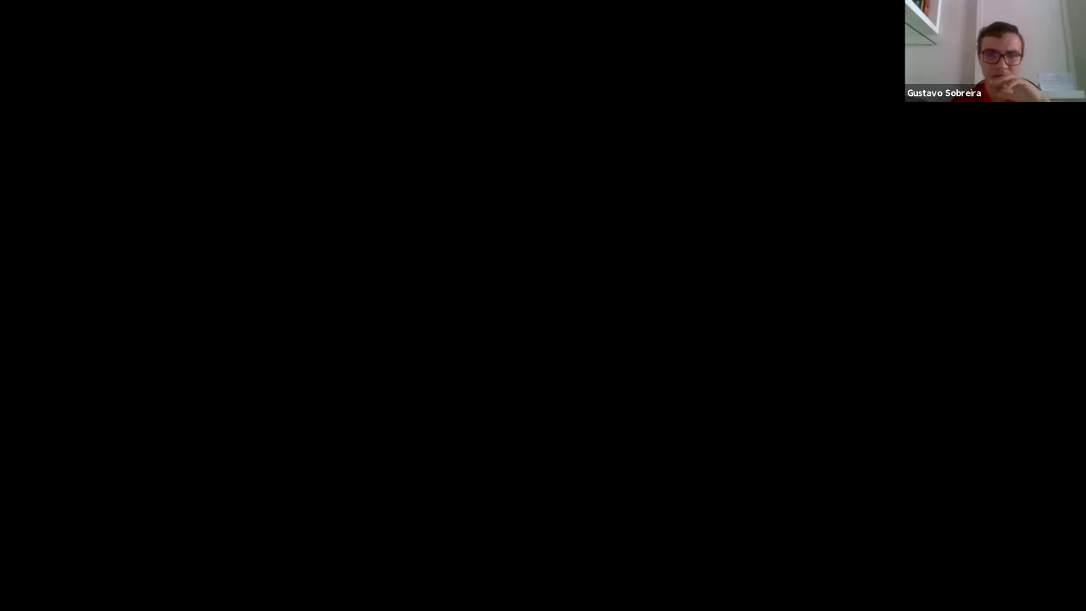
key("alt+Tab")
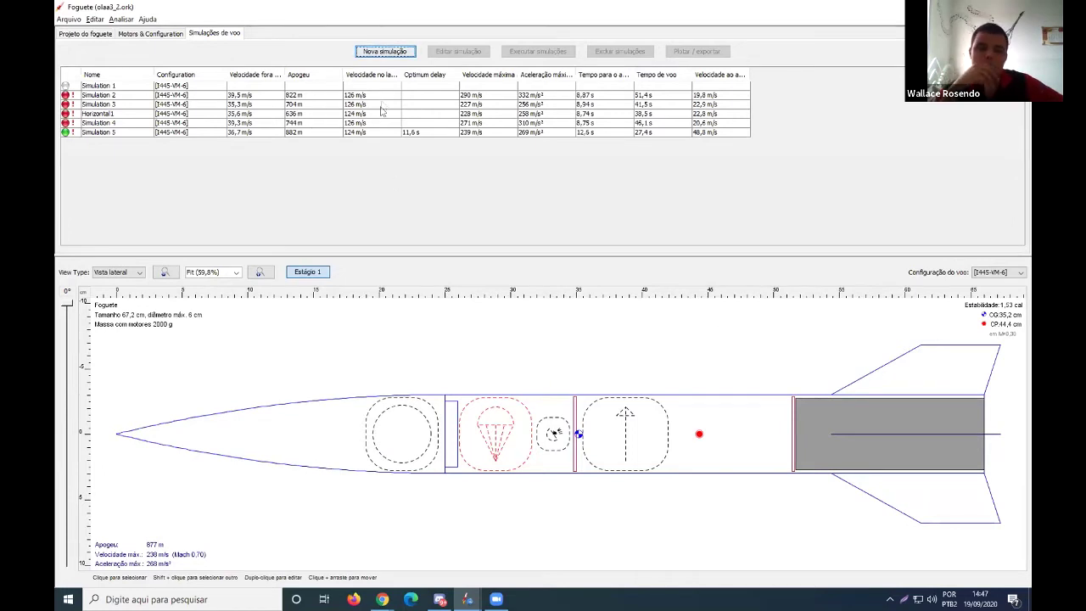
- Create a new flight simulation, run it, and plot lateral distance, vertical velocity, vertical acceleration and altitude against time
left_click(386, 52)
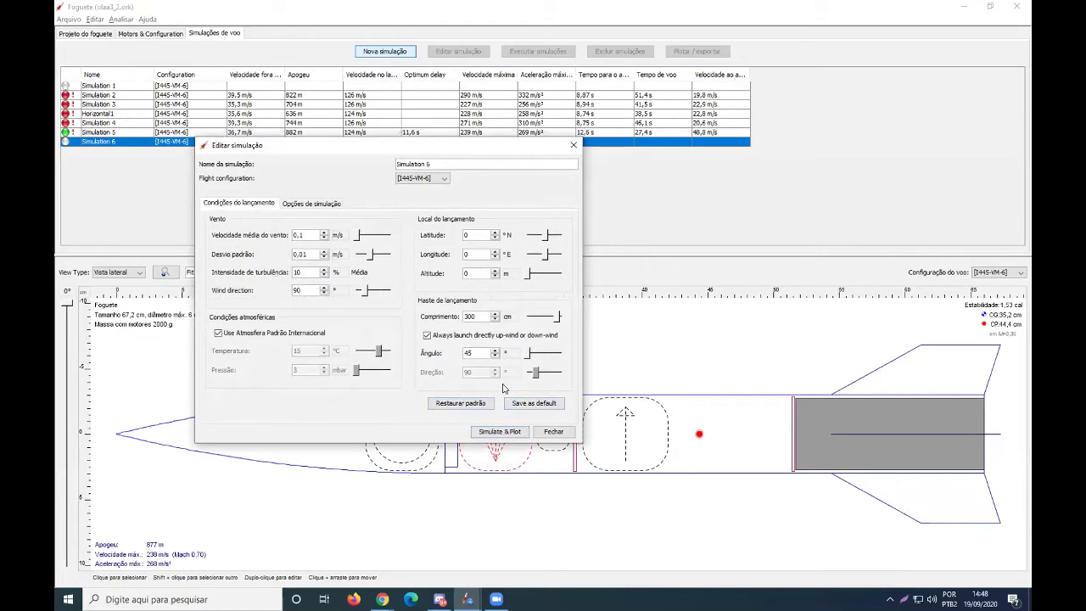
left_click(500, 432)
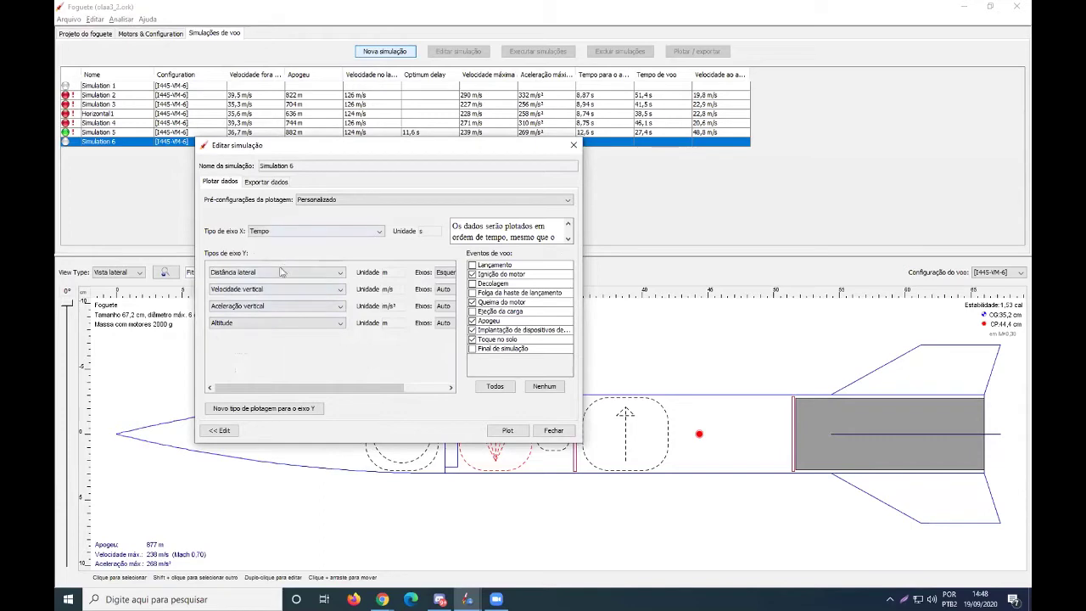
left_click(504, 431)
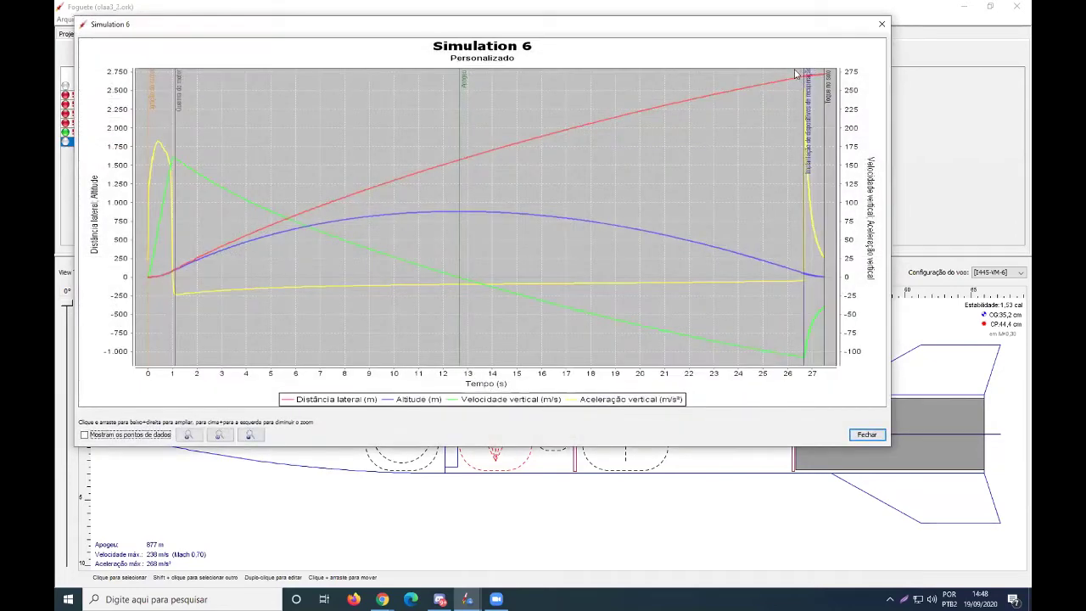
- Examine the end of the lateral distance curve around ground touchdown and close the plot
left_click_drag(795, 74, 835, 89)
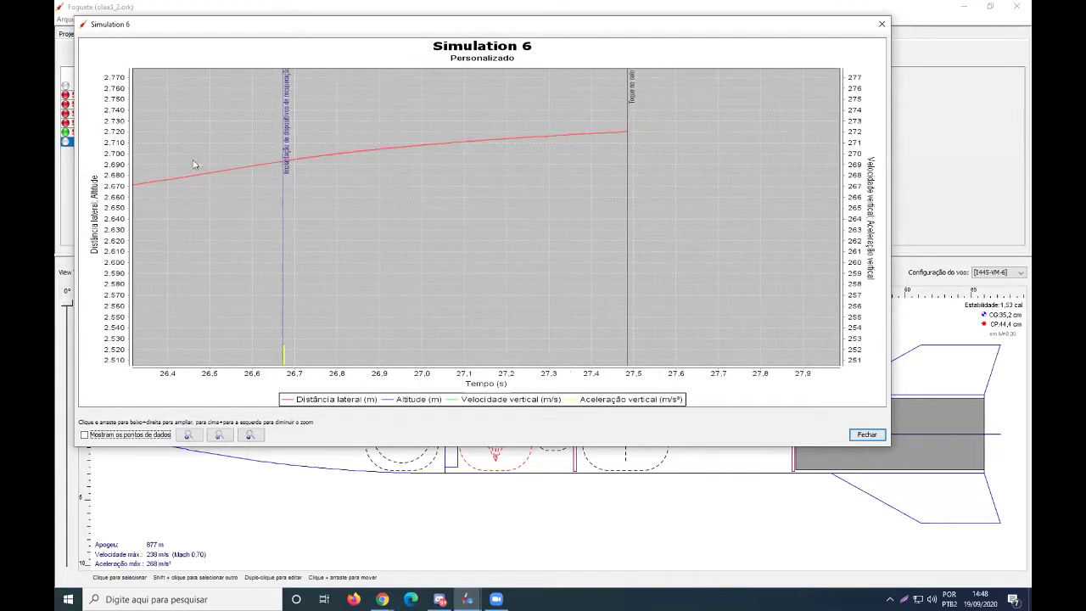
scroll(636, 163, "down", 1)
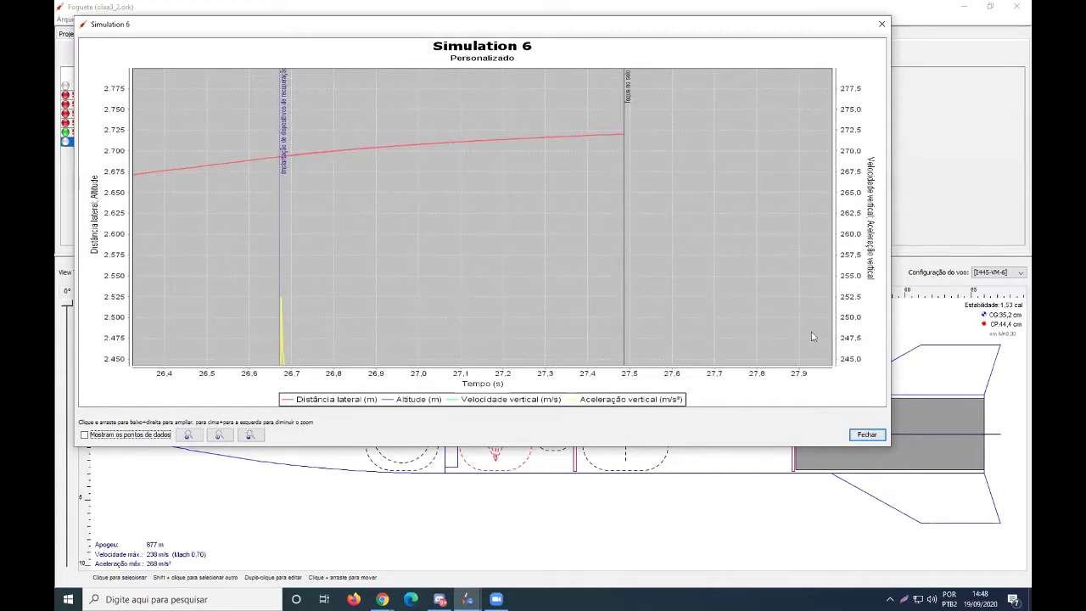
left_click(881, 24)
- Plot Simulation 6 again, examine the curves around touchdown, and close the plot and simulation dialogs
left_click(508, 430)
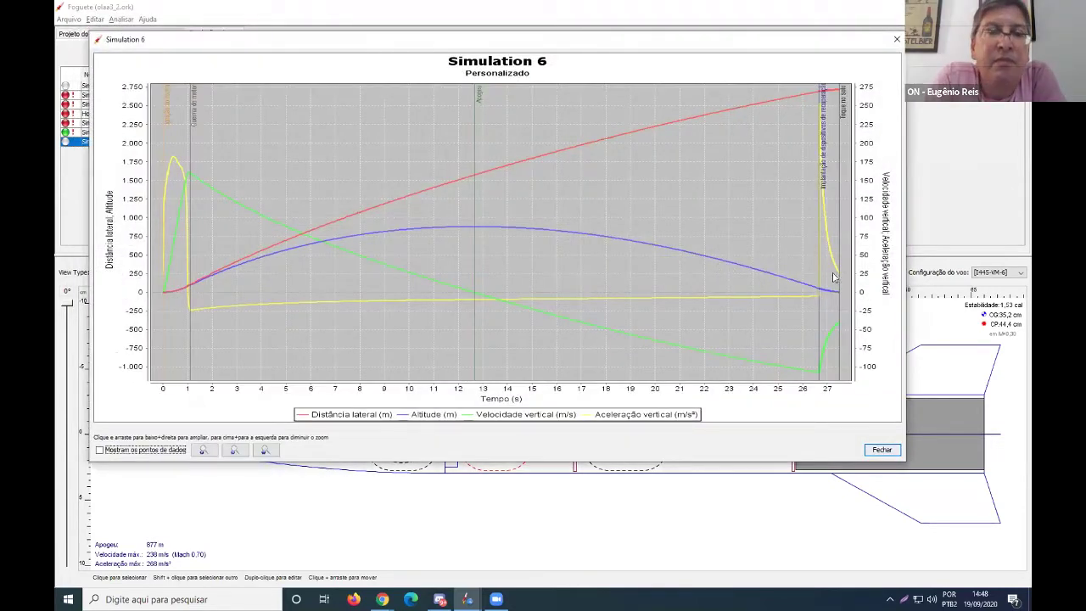
left_click_drag(829, 273, 846, 283)
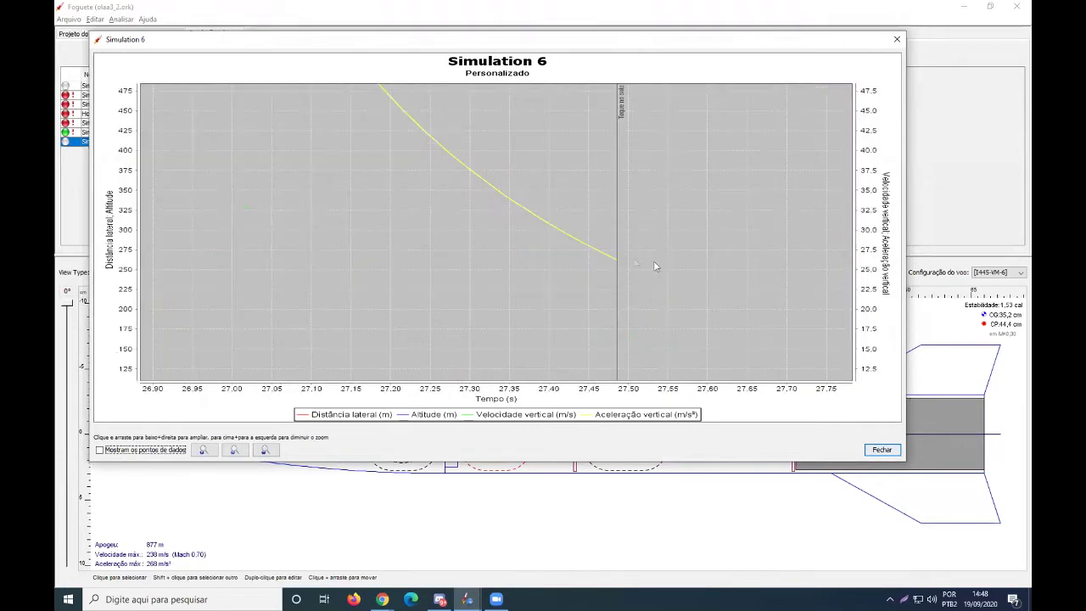
left_click_drag(669, 213, 531, 136)
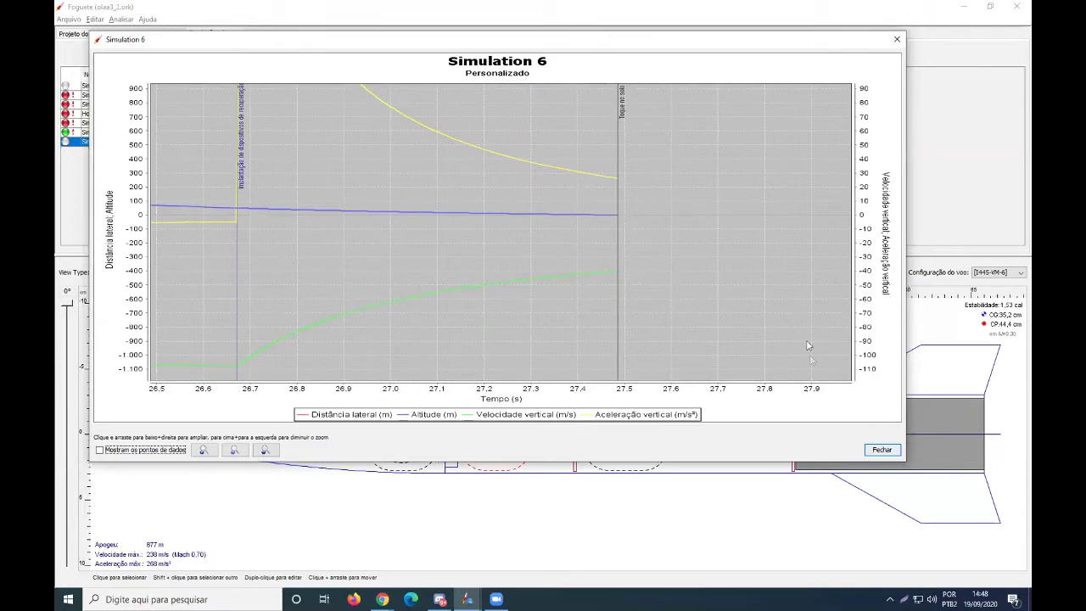
left_click(883, 450)
key("Return")
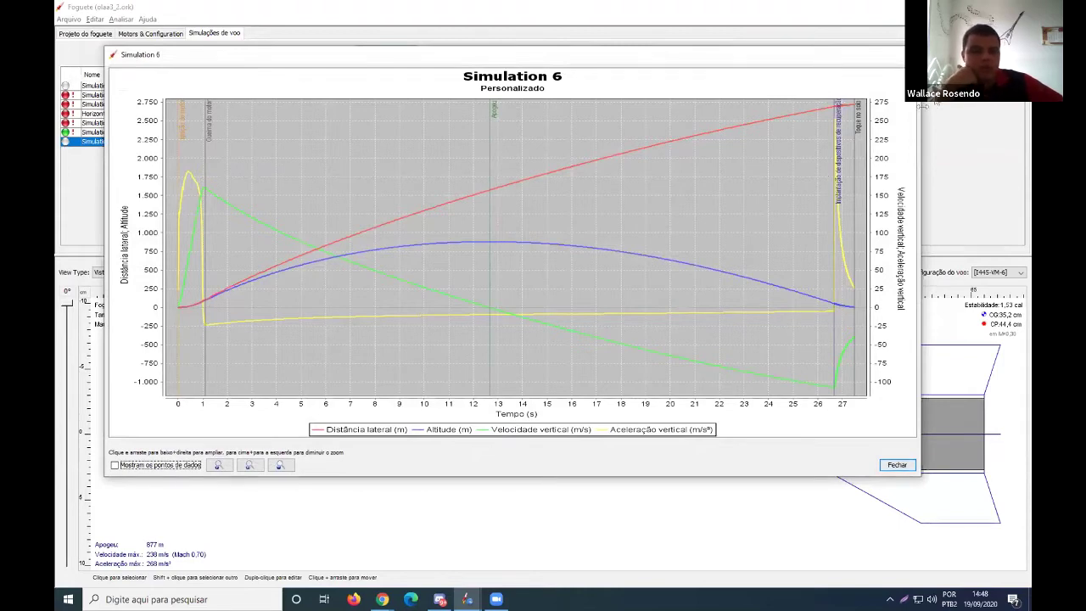
left_click(896, 464)
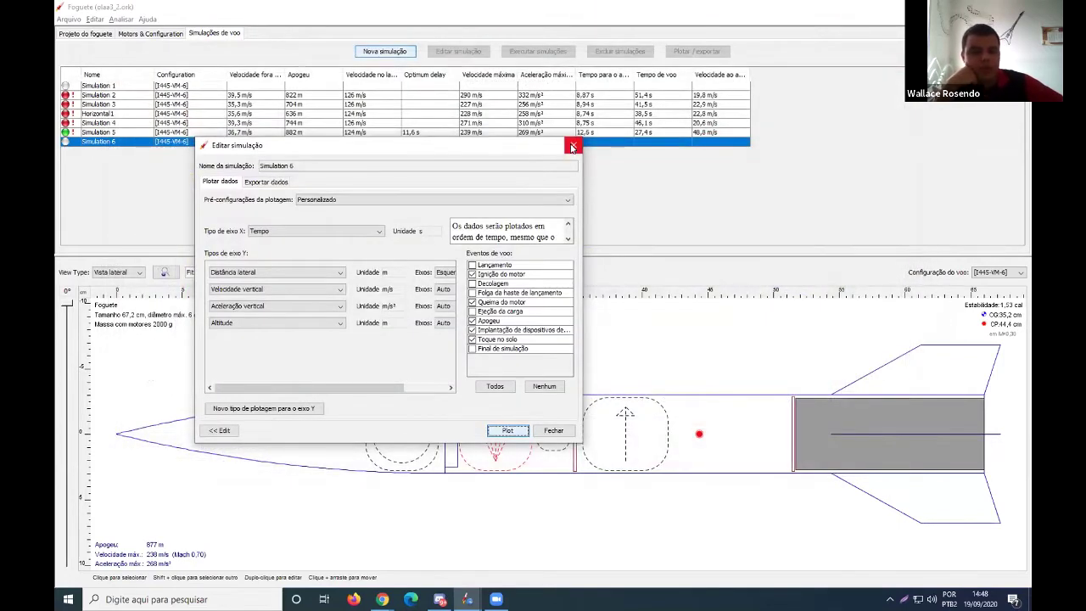
left_click(574, 145)
- Create and run another flight simulation, and set its plot's X axis to Distância lateral
left_click(400, 51)
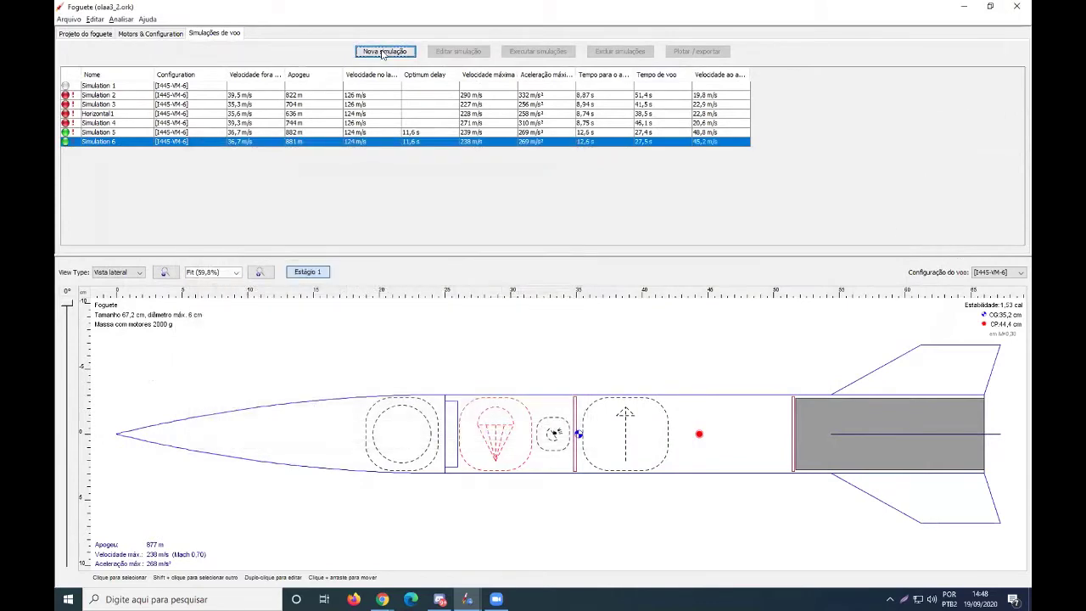
left_click(434, 357)
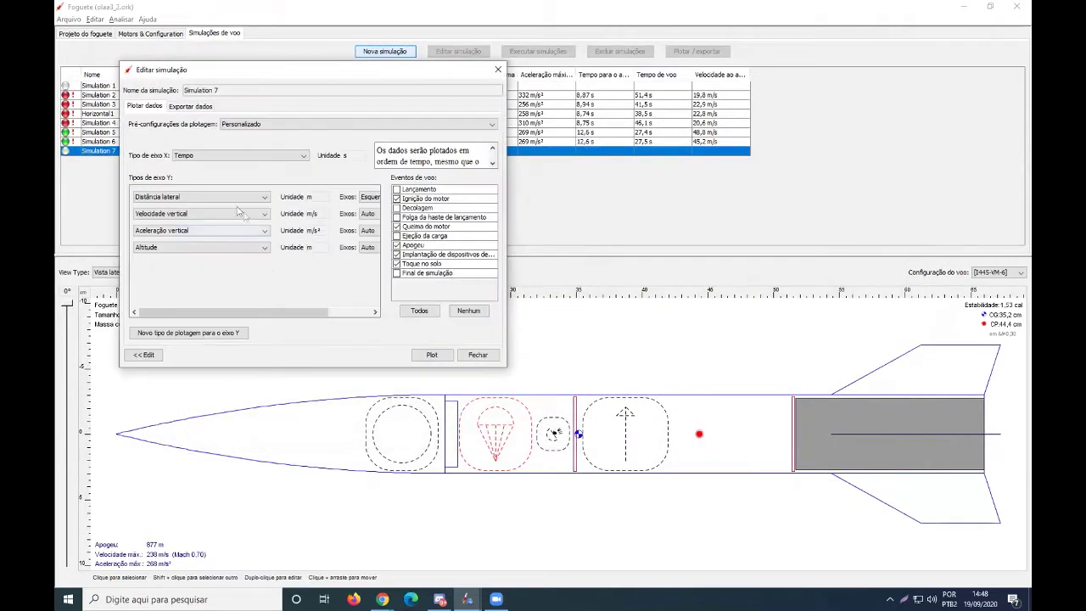
left_click(225, 161)
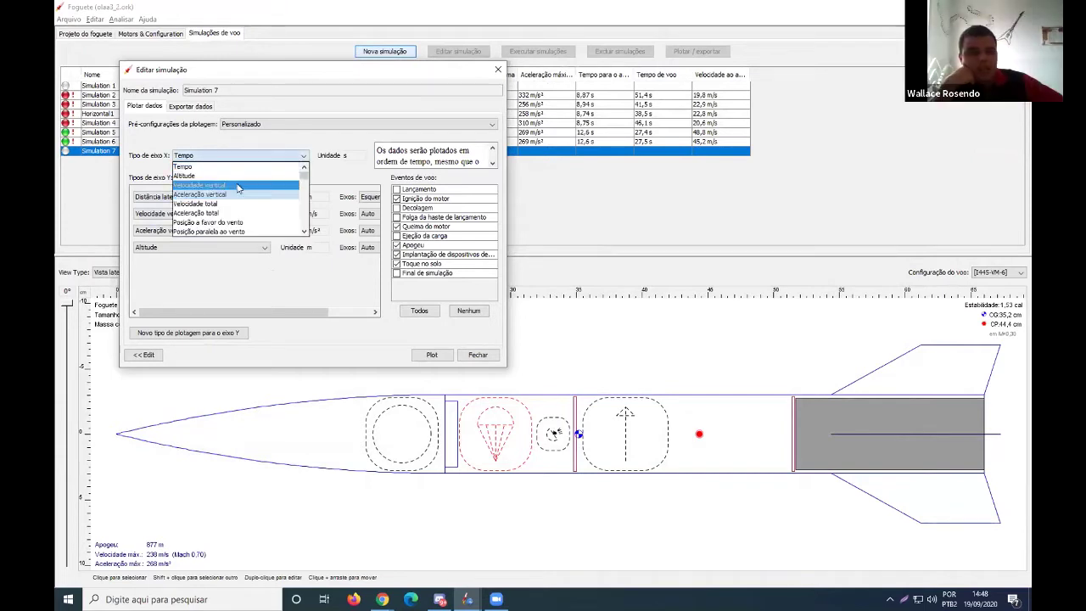
scroll(303, 178, "down", 2)
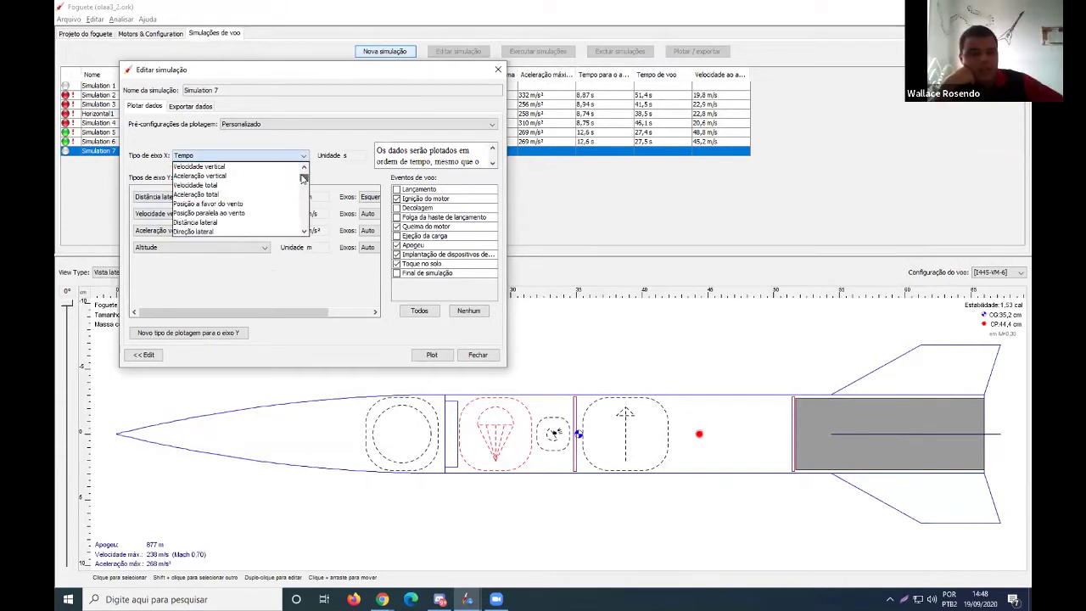
scroll(303, 178, "up", 2)
scroll(302, 178, "down", 2)
scroll(303, 178, "down", 2)
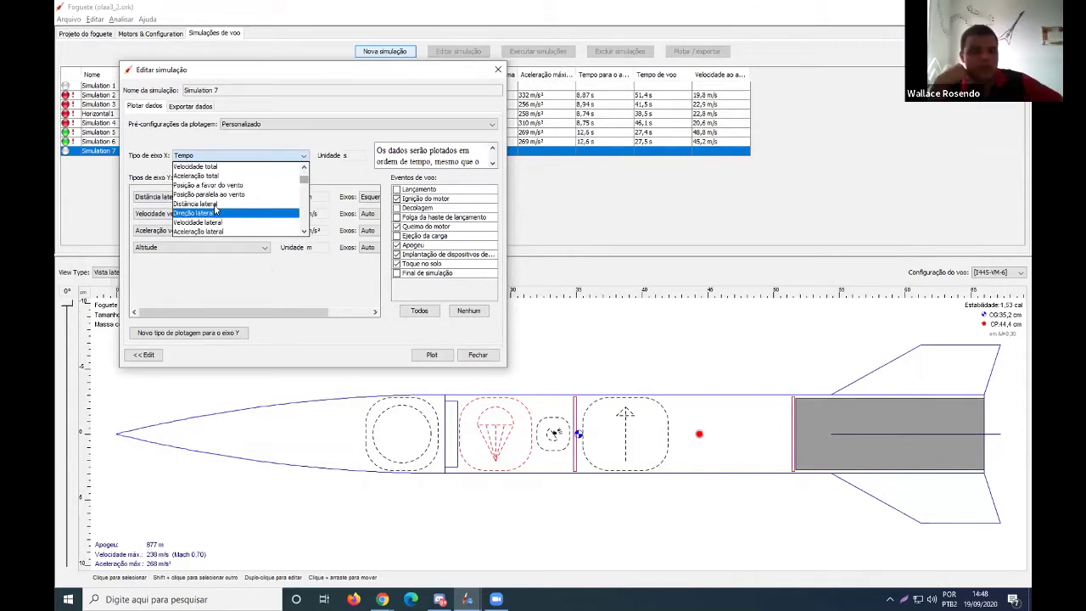
left_click(214, 204)
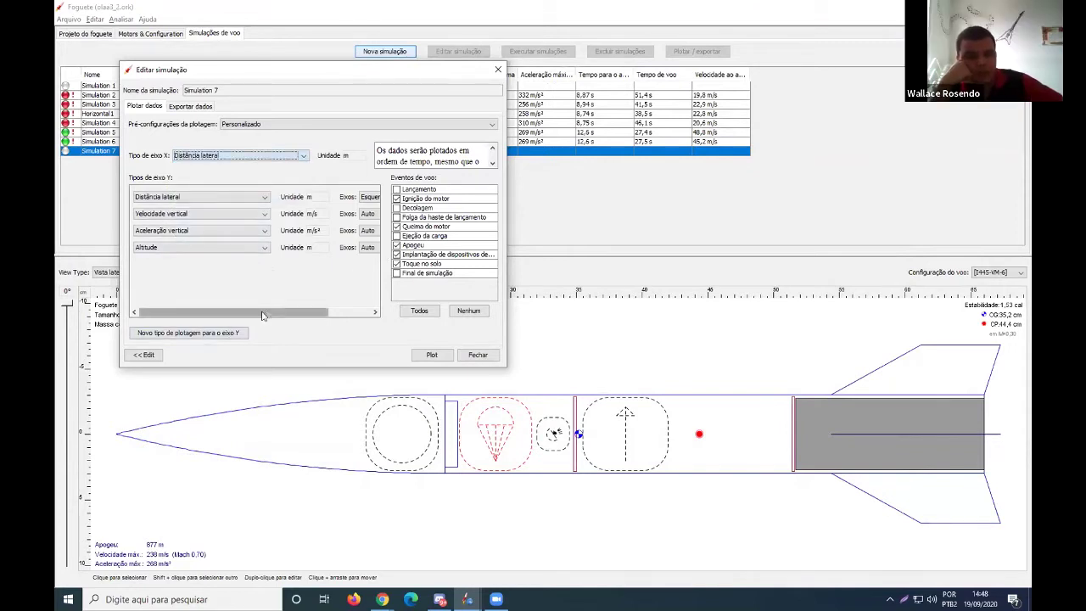
- Remove all four Y-axis variables from the Simulation 7 plot configuration
left_click_drag(262, 315, 304, 316)
left_click(366, 247)
left_click(365, 230)
left_click(366, 213)
left_click(365, 196)
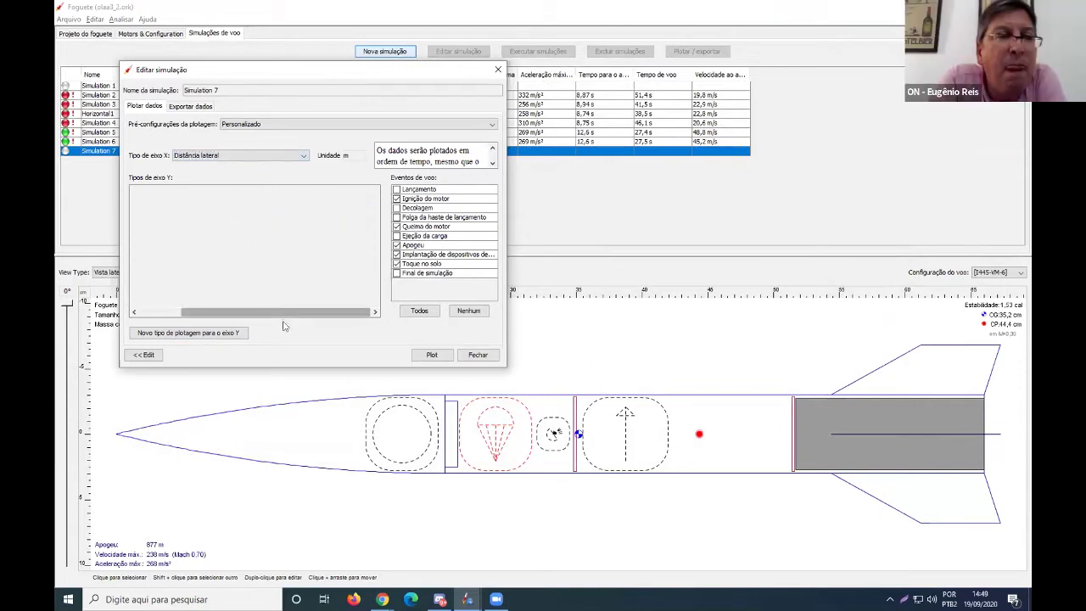
- Add Altitude as the Y-axis variable of Simulation 7, plot it against lateral distance, and close the plot and simulation dialog
left_click(207, 332)
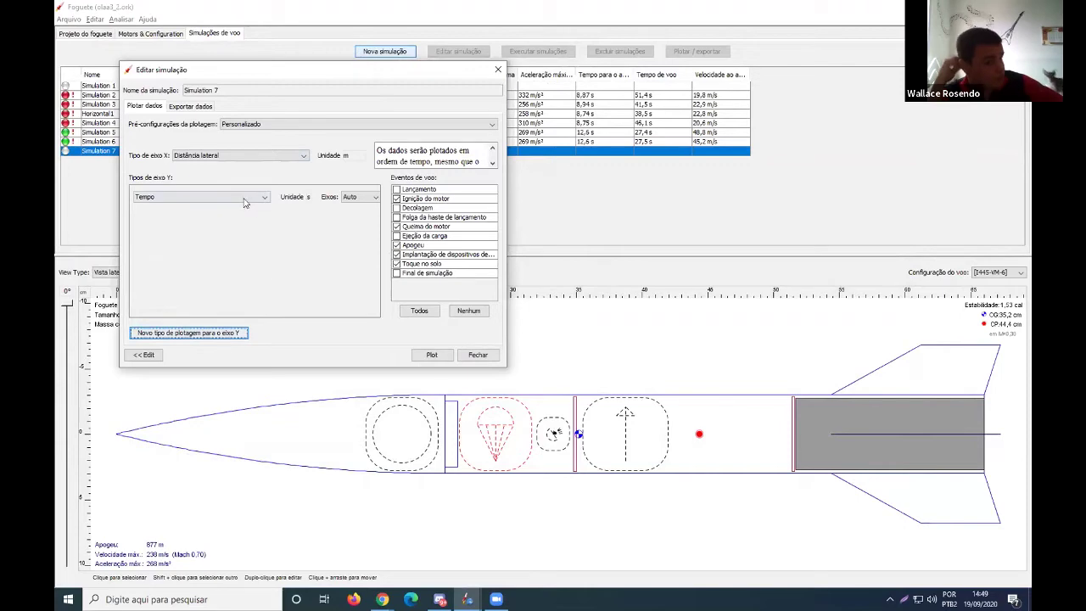
left_click(243, 201)
left_click(237, 215)
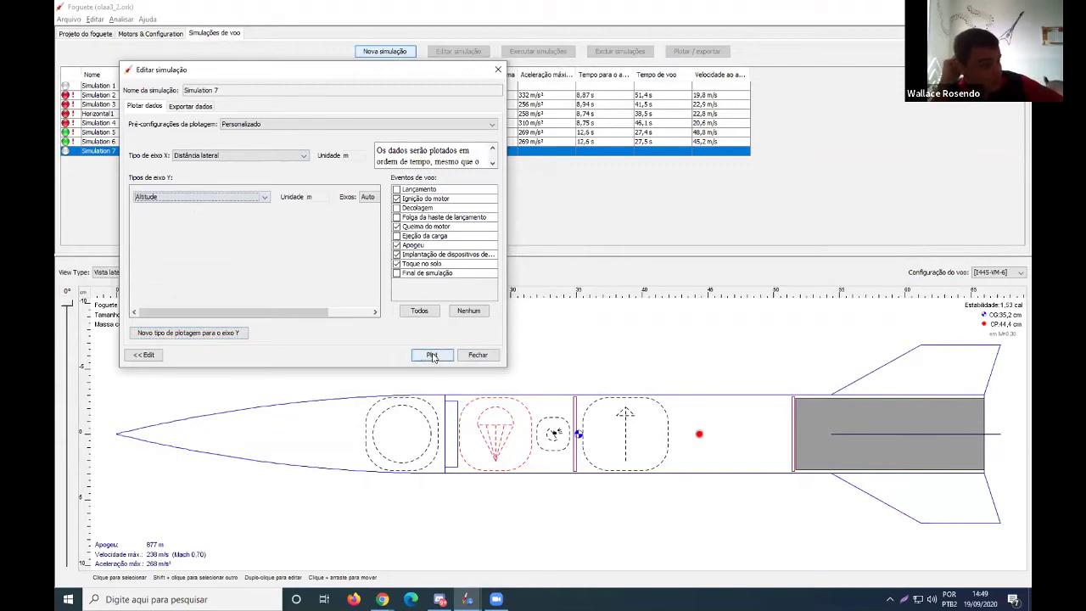
left_click(432, 355)
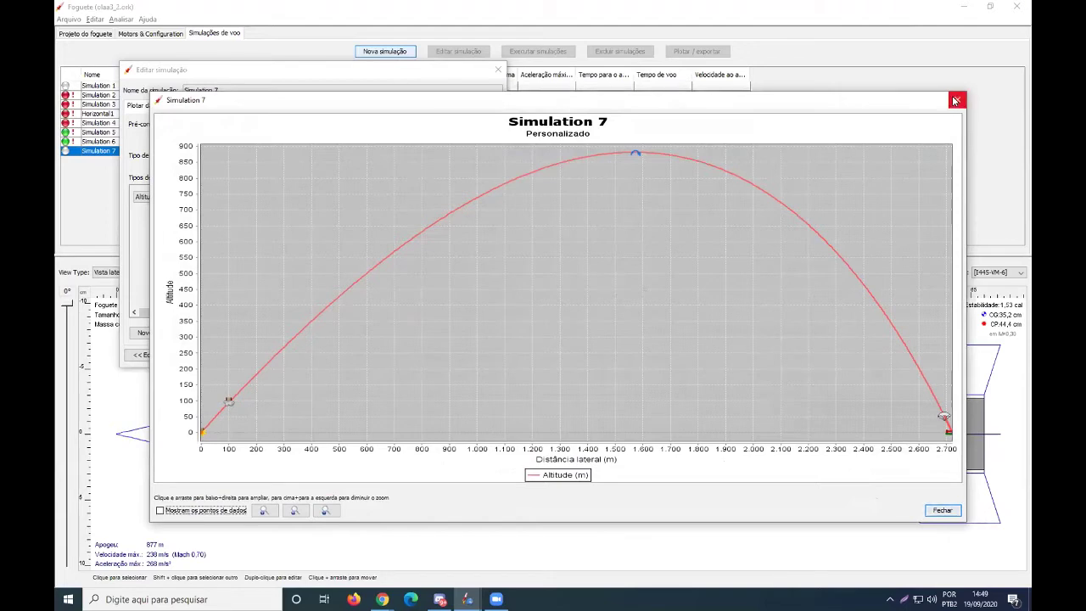
left_click(955, 100)
left_click(498, 69)
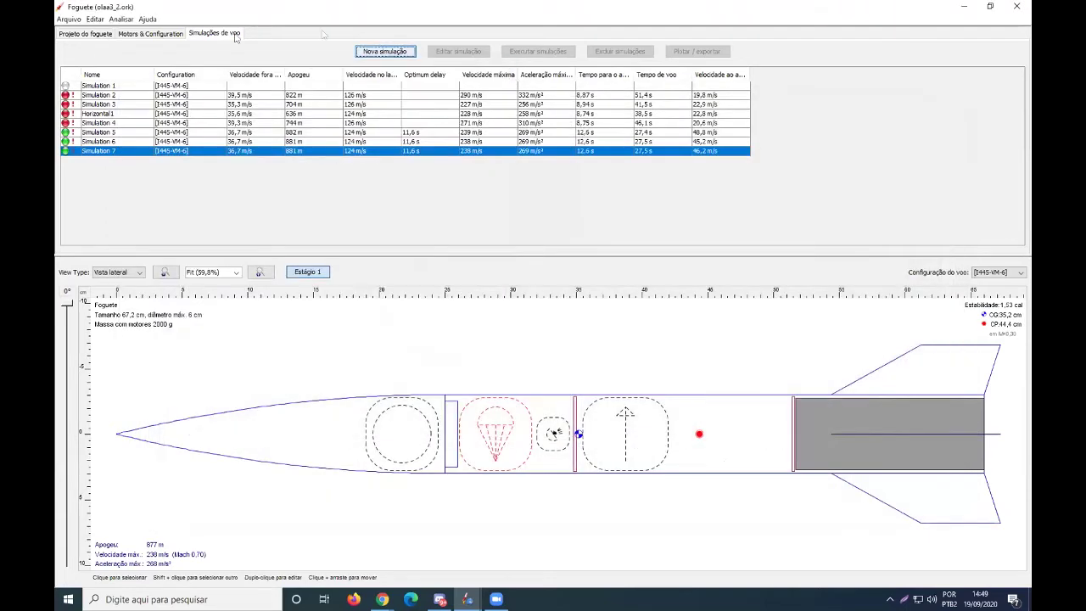
- Check the parachute's deployment altitude in its component configuration
left_click(84, 34)
double_click(144, 107)
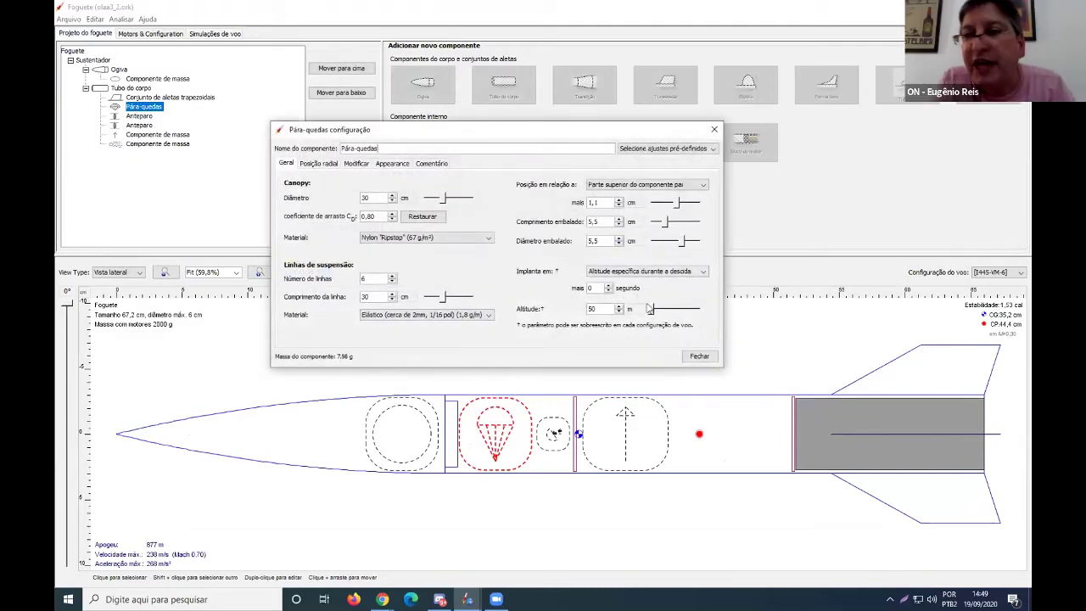
double_click(594, 308)
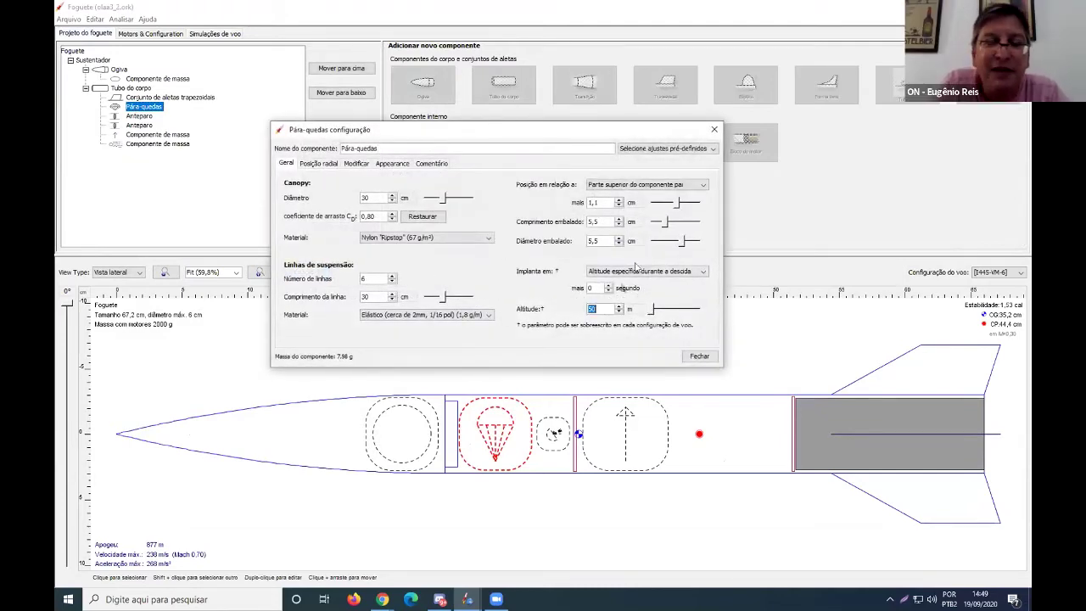
left_click(714, 129)
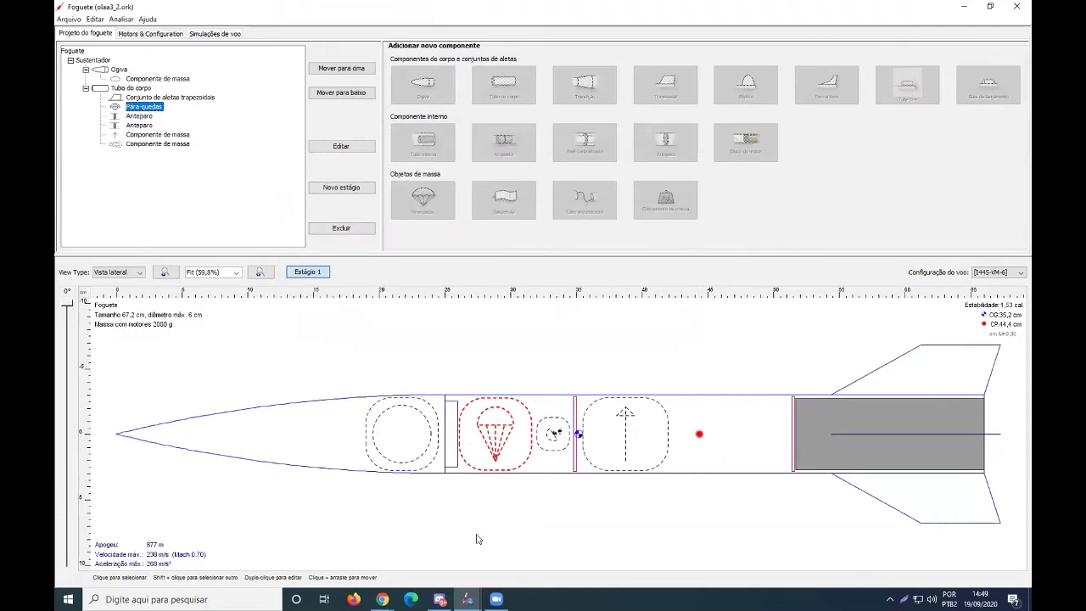
- Switch to the olaa3_5.ork rocket, create a new simulation with a 45° launch angle, and plot its altitude against lateral distance
left_click(468, 598)
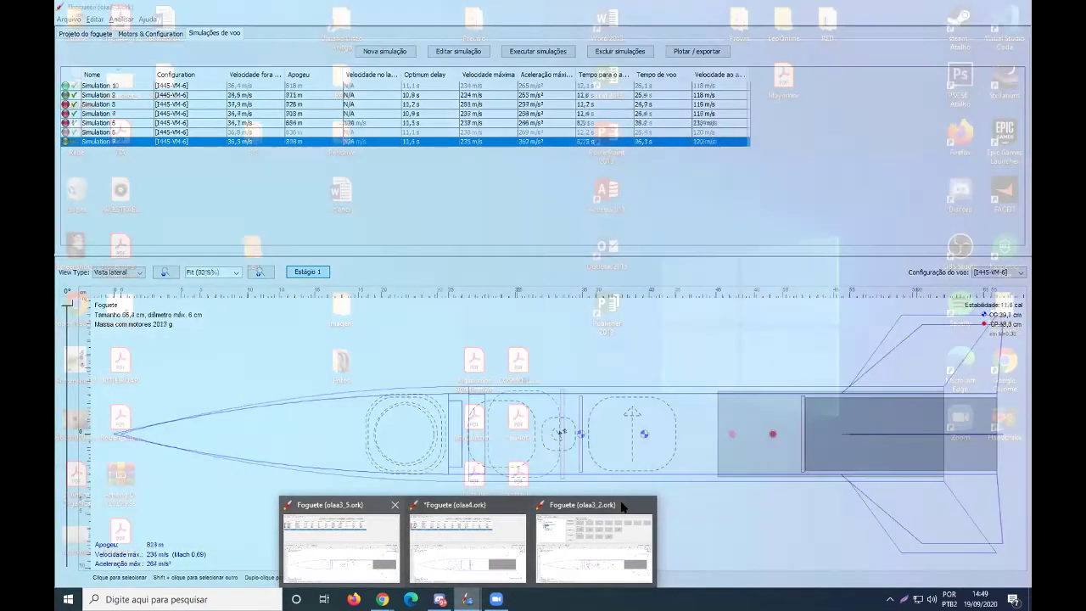
left_click(379, 561)
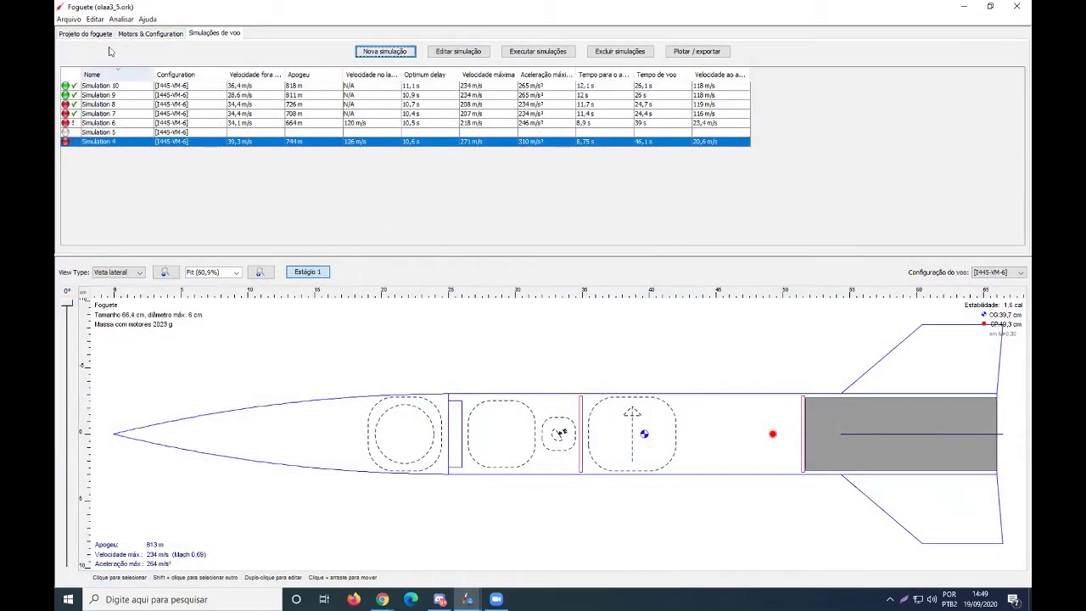
left_click(386, 50)
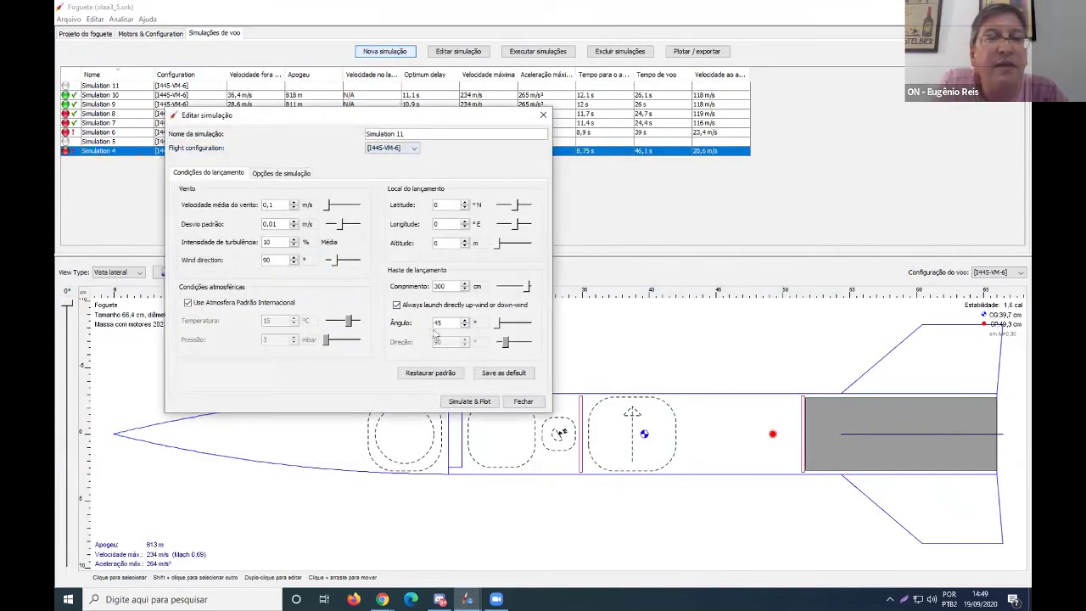
left_click(470, 402)
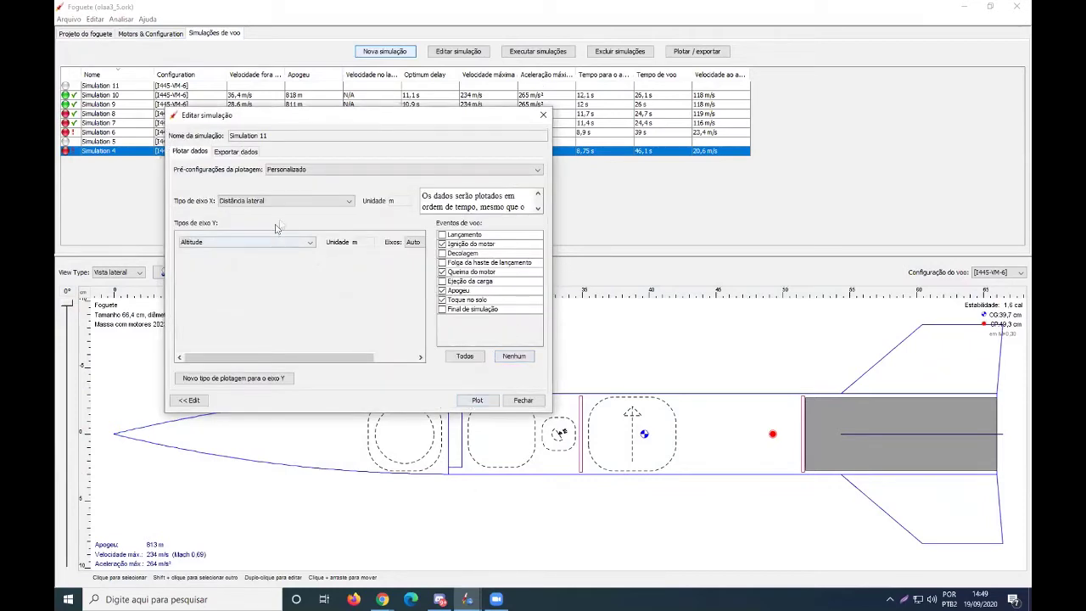
left_click(486, 399)
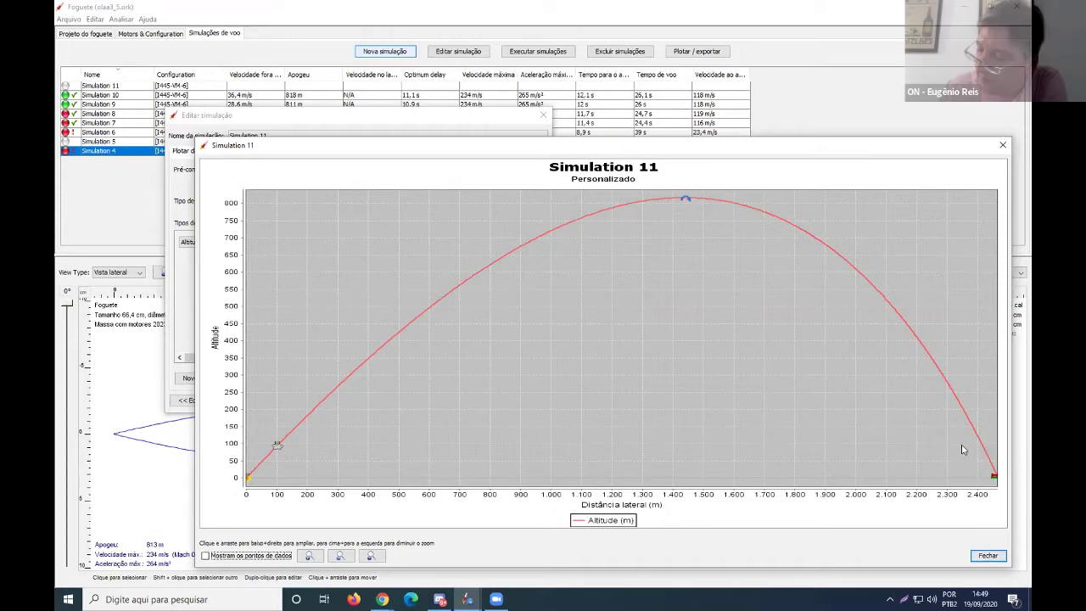
left_click(1002, 145)
left_click(544, 114)
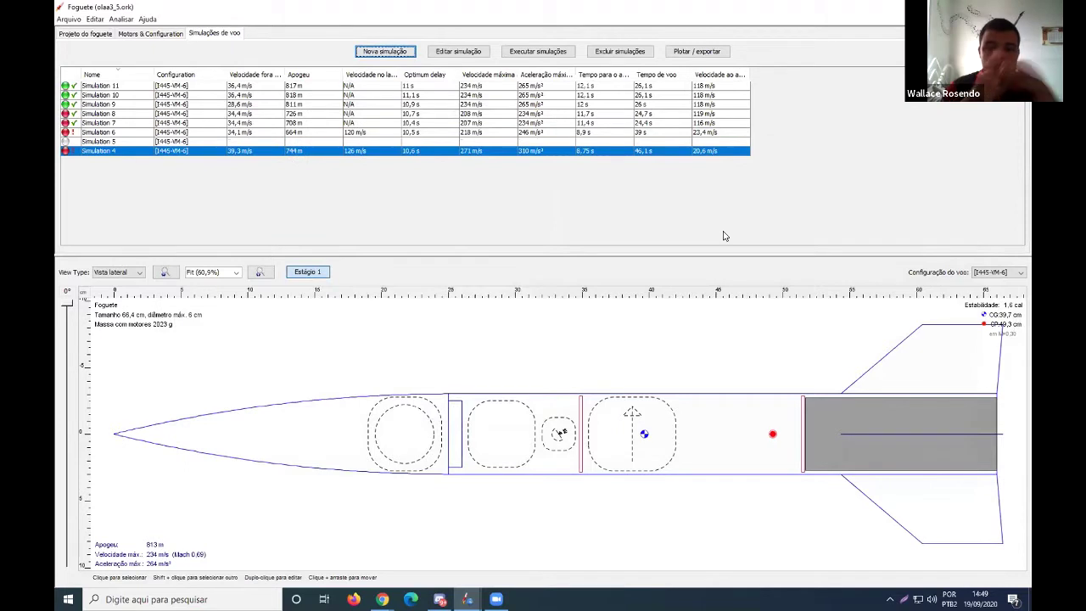
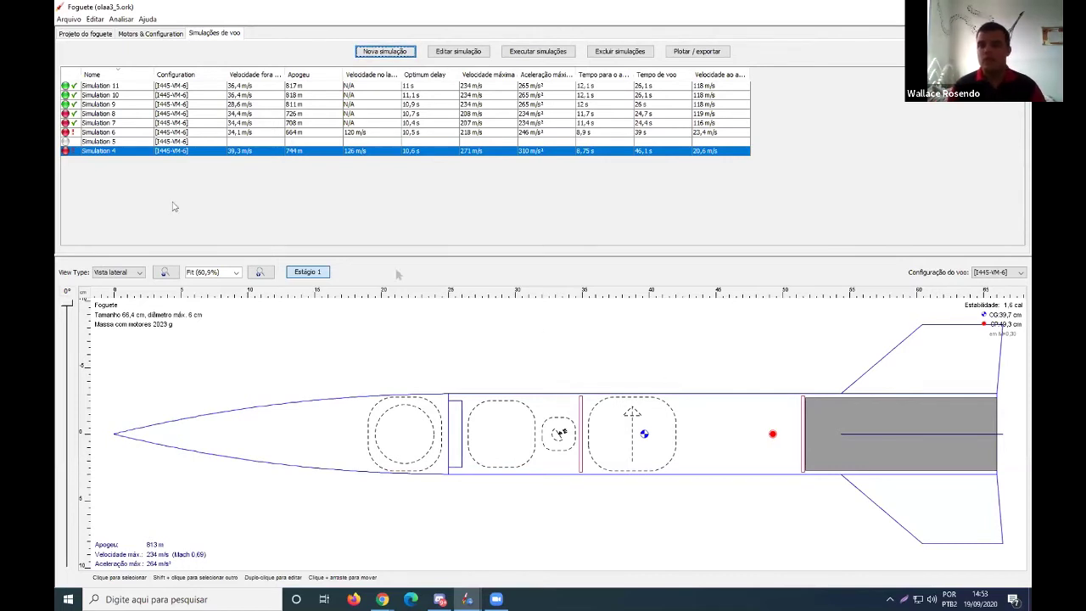
- Add a mass component to the body tube, 23 cm from the tube's top, with an approximate density of 5,5 g/cm³
left_click(90, 35)
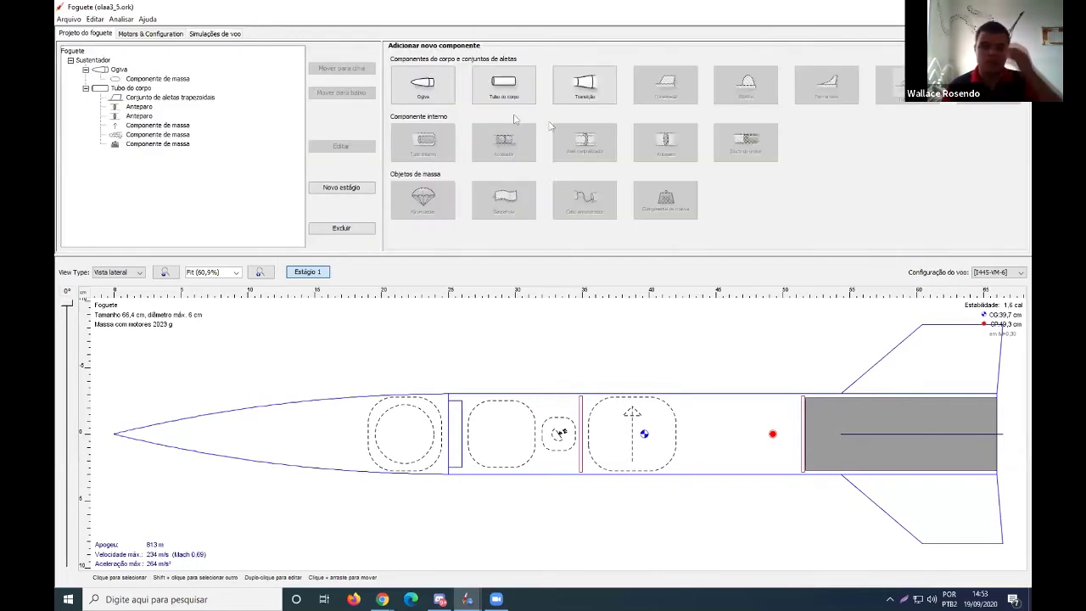
left_click(694, 393)
left_click(665, 200)
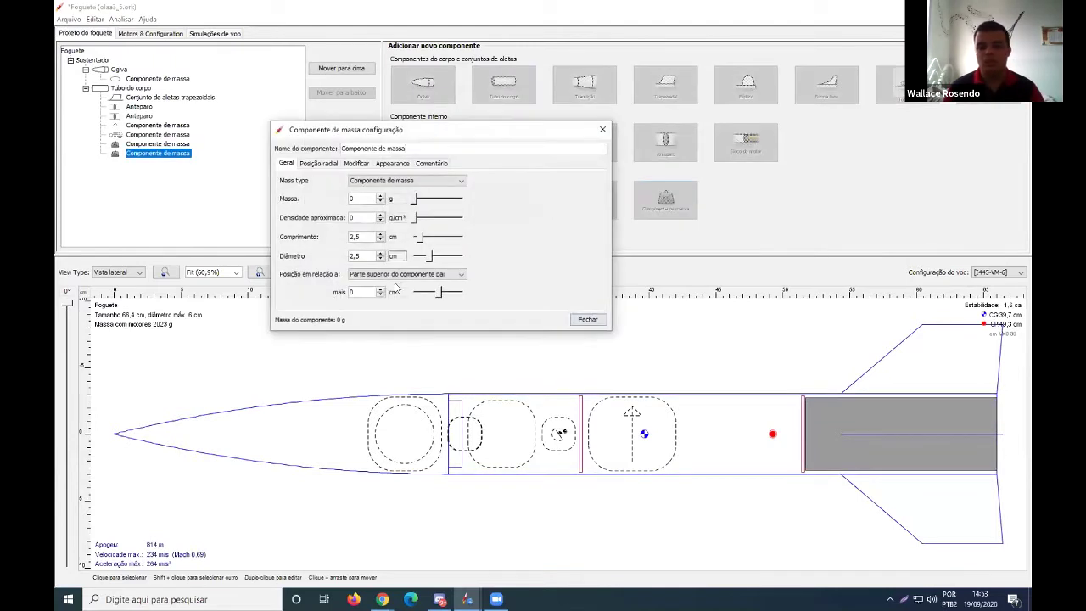
left_click_drag(439, 292, 457, 292)
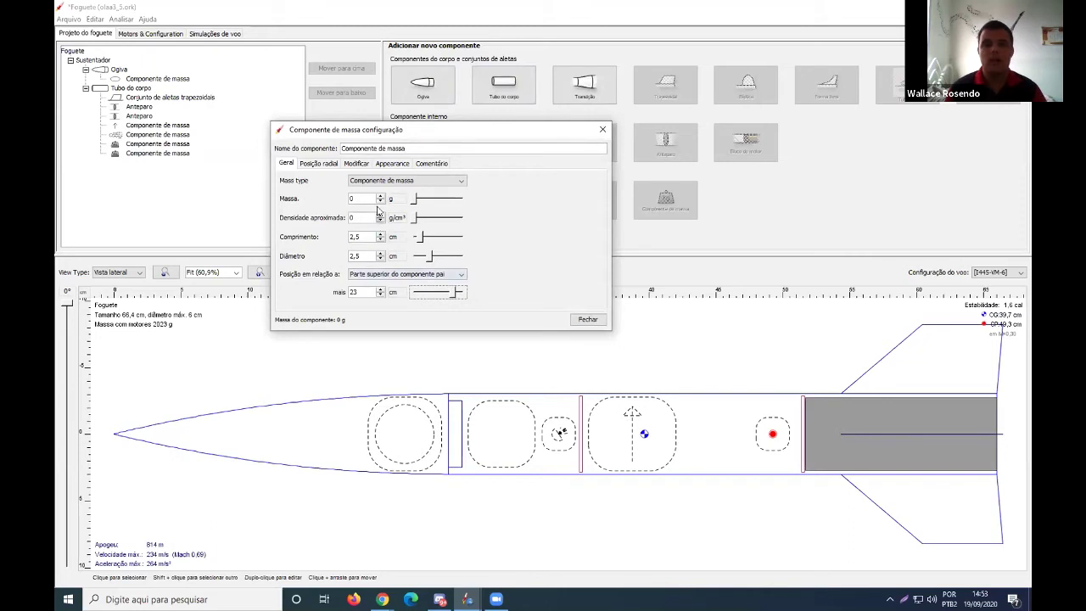
left_click_drag(415, 217, 458, 218)
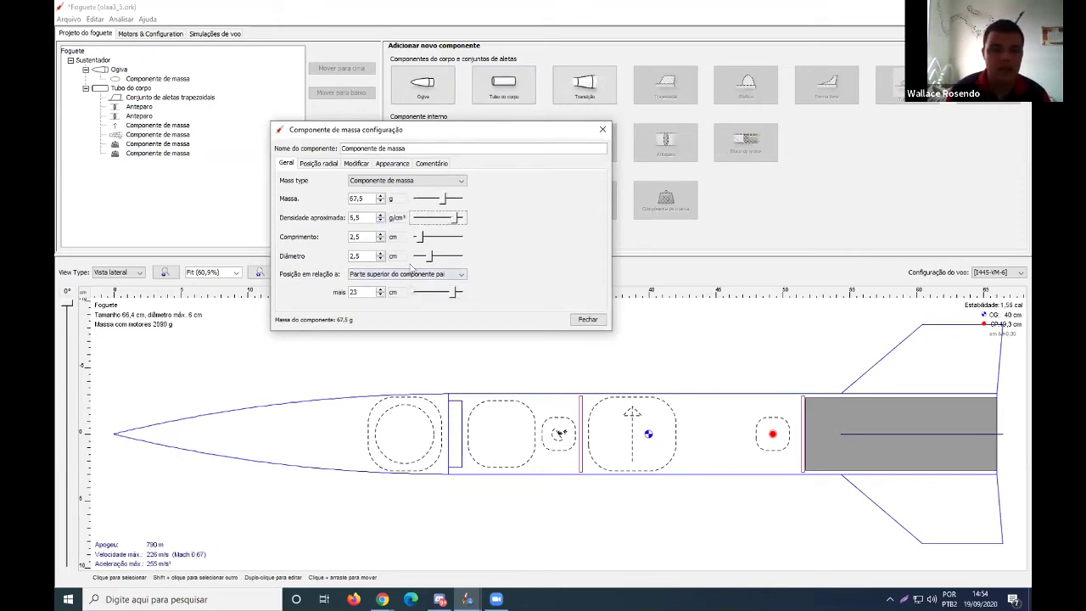
- Set the new mass component's length and diameter to 4,5 cm each
left_click(380, 233)
left_click(380, 233)
left_click(381, 252)
left_click(380, 252)
- Position the new mass component 21,5 cm from the body tube's top and set its approximate density to 3,6 g/cm³
left_click(452, 292)
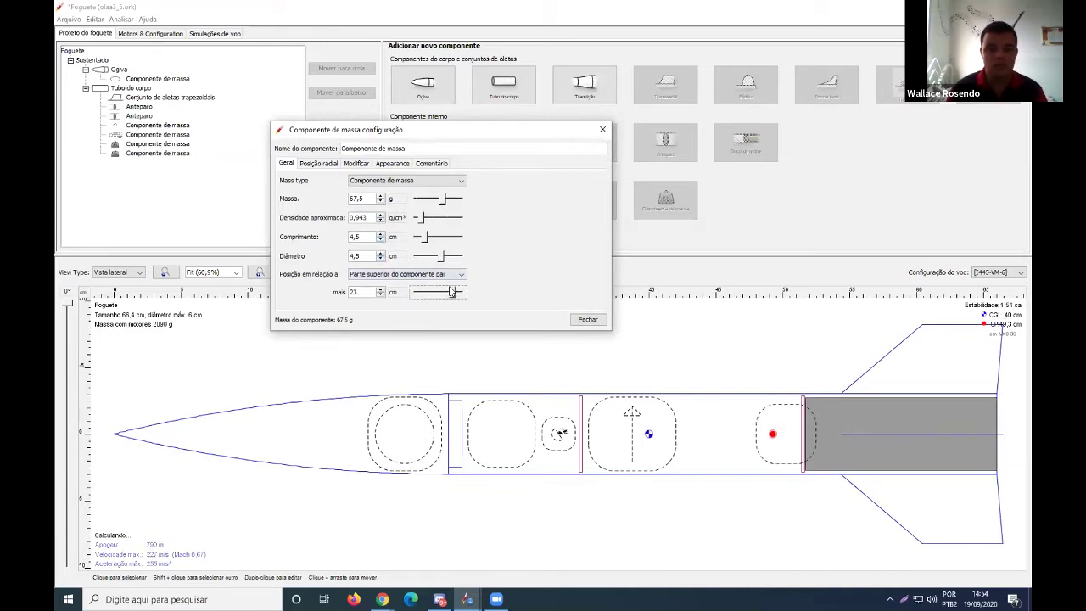
left_click(381, 294)
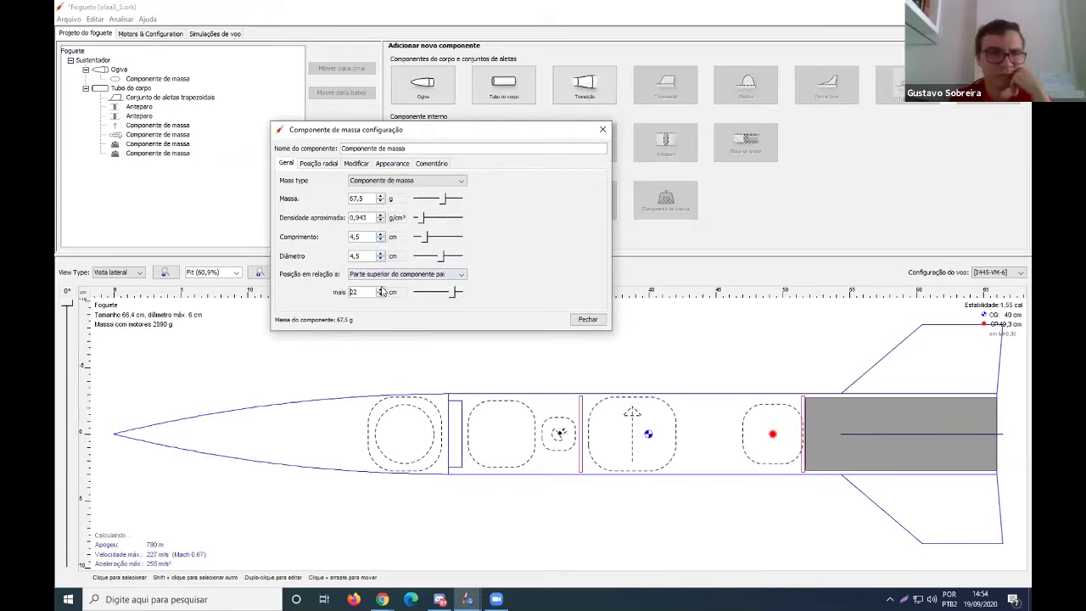
left_click(381, 294)
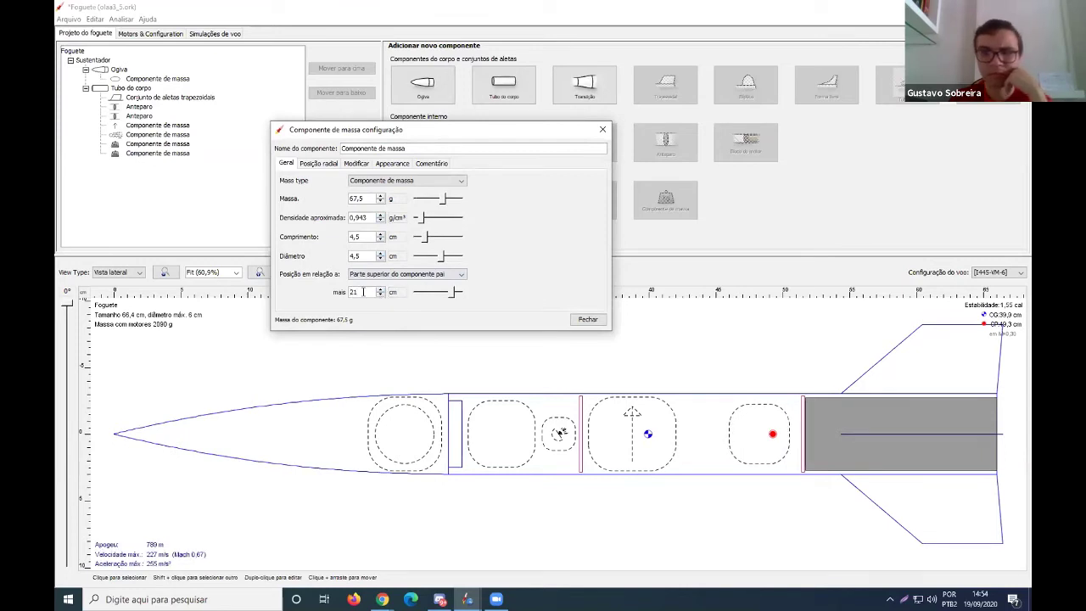
type(",5")
key("Return")
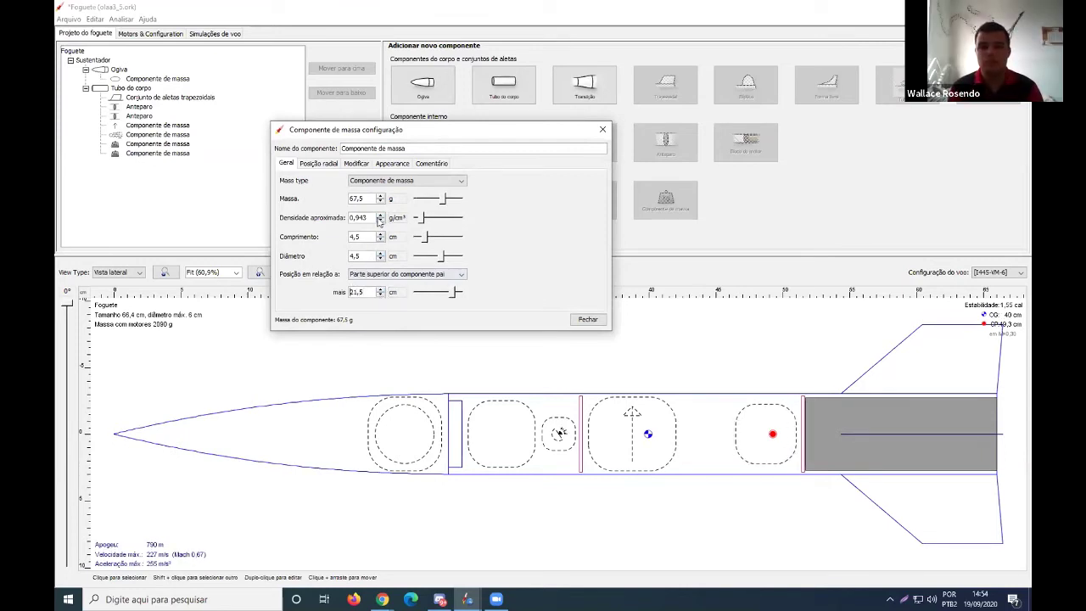
left_click_drag(416, 219, 448, 221)
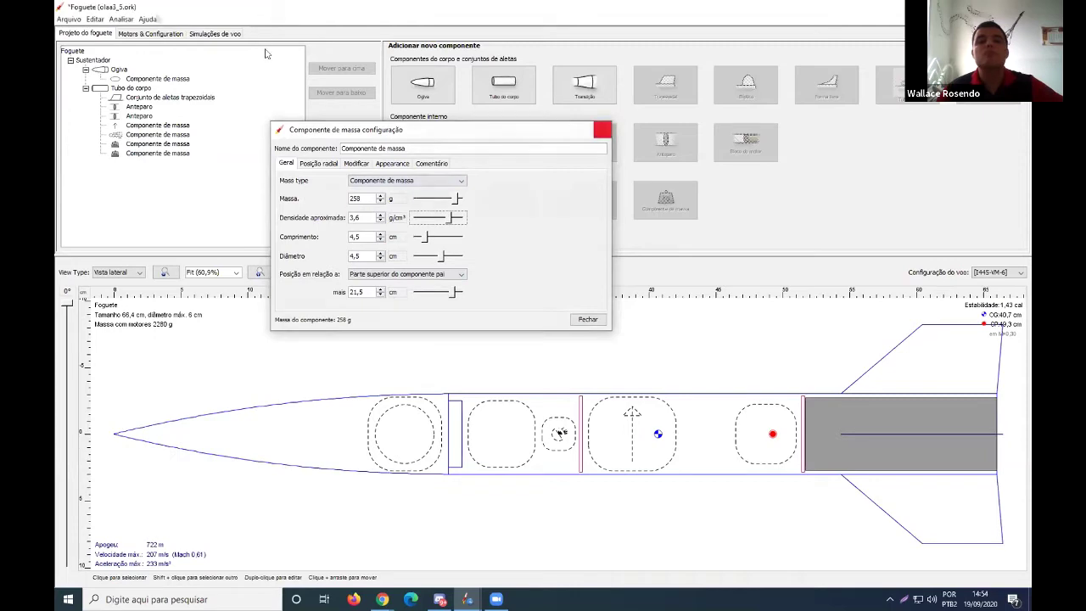
left_click(602, 128)
- Create Simulation 12 for the modified rocket and examine its plot of altitude against lateral distance
left_click(212, 33)
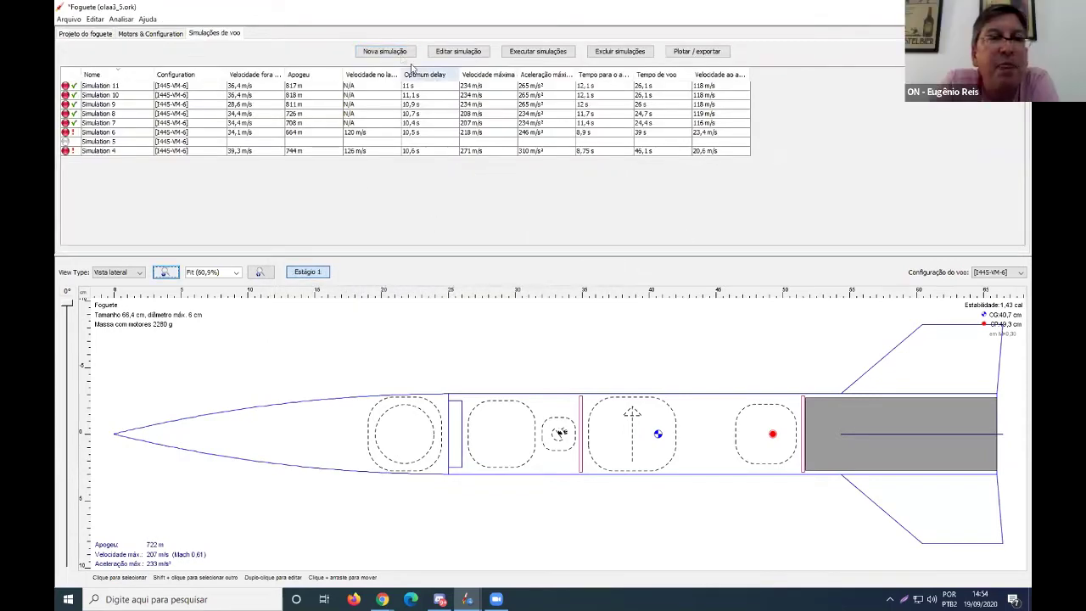
double_click(551, 159)
left_click(379, 310)
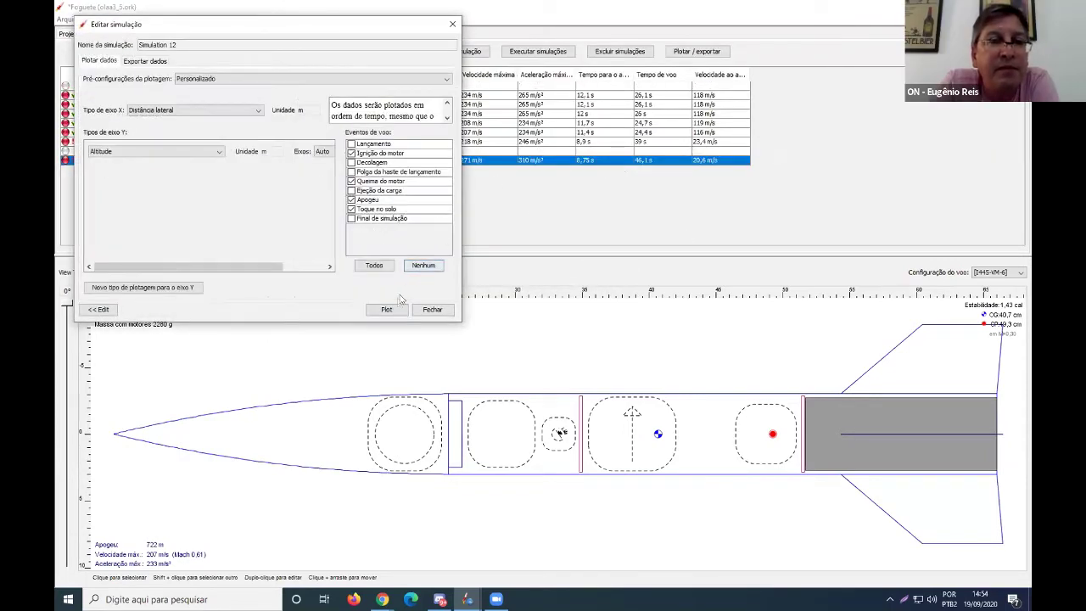
left_click(388, 310)
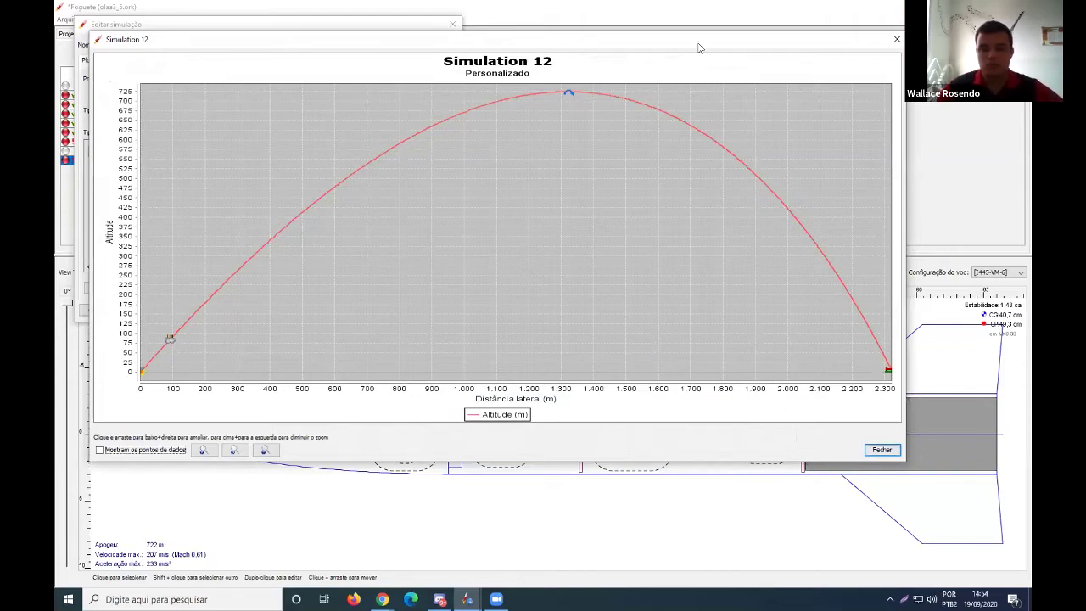
left_click_drag(699, 49, 656, 150)
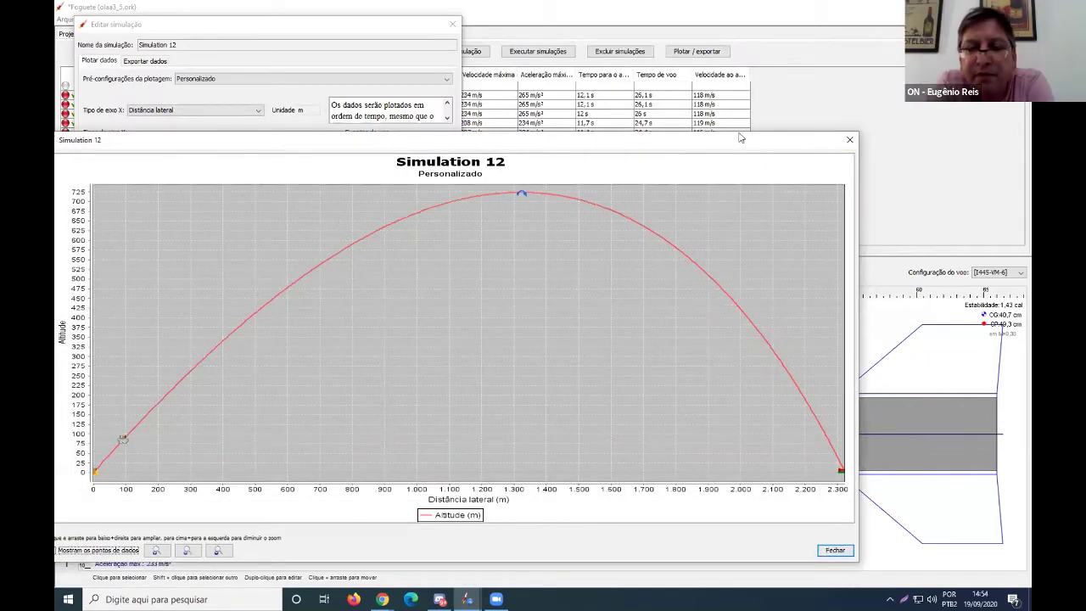
left_click_drag(757, 125, 758, 125)
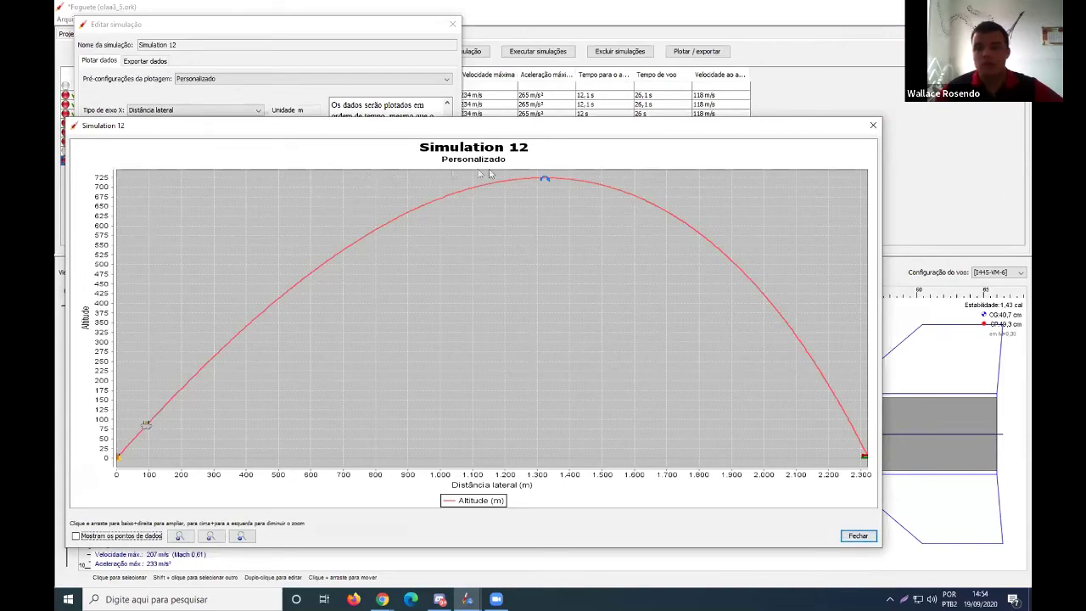
left_click(871, 128)
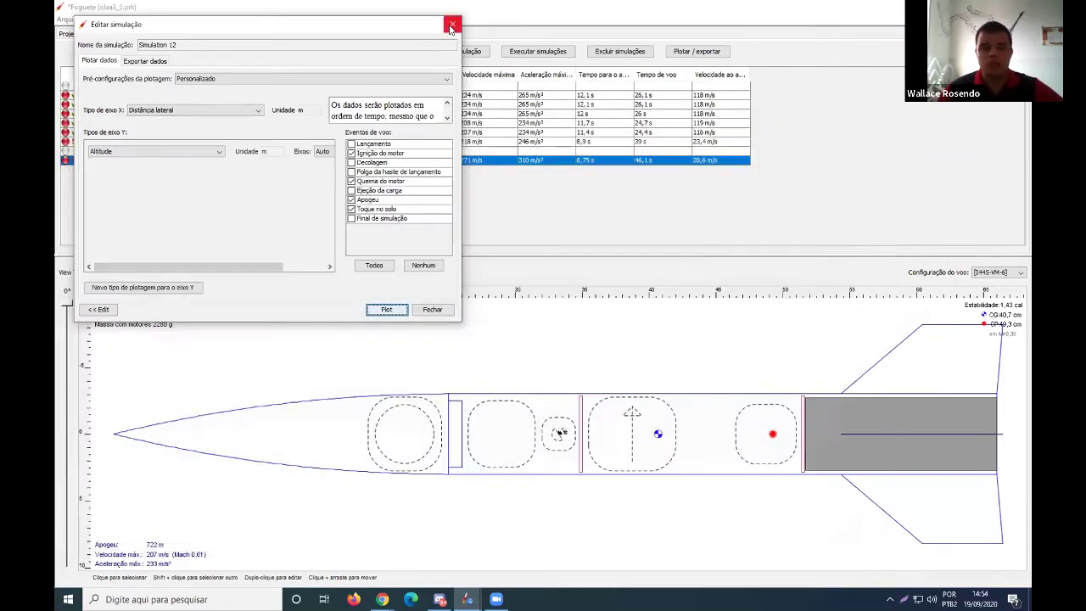
left_click(450, 26)
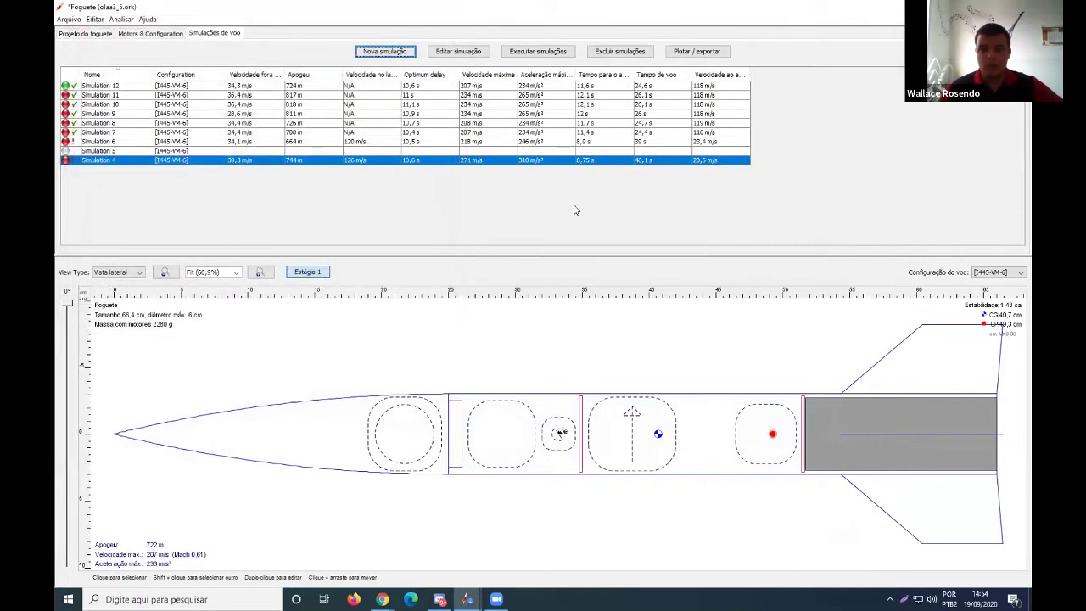
- Set the body tube's outer diameter to 7 cm
double_click(720, 408)
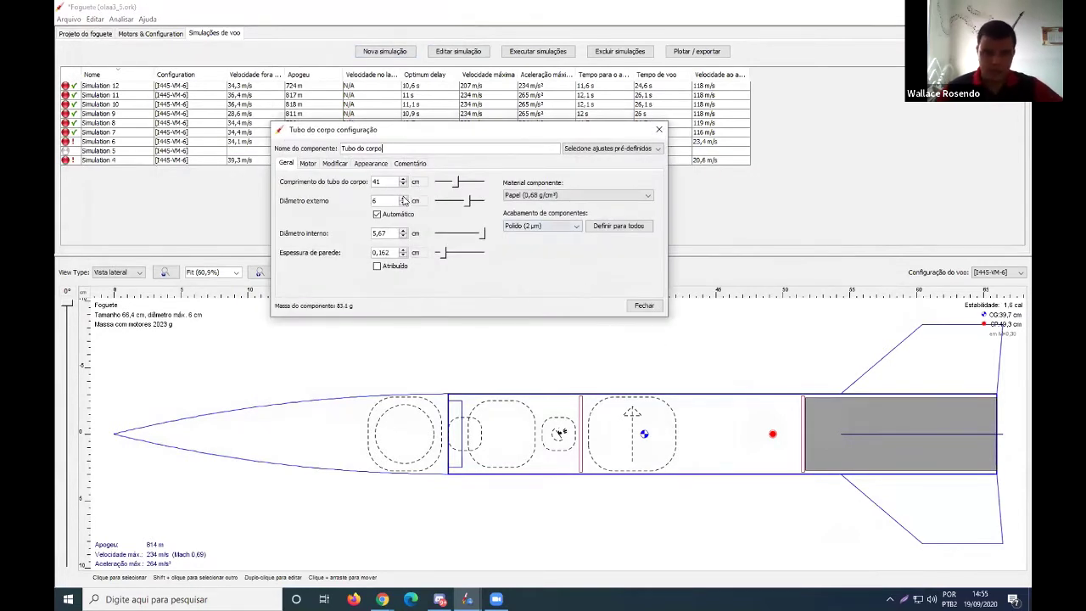
left_click(403, 197)
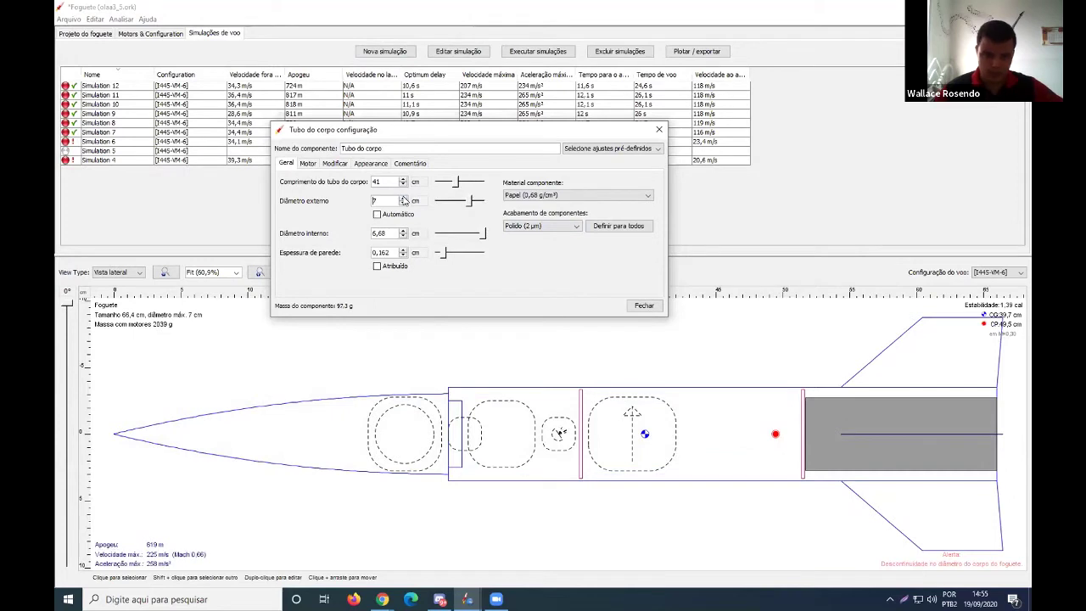
left_click(659, 131)
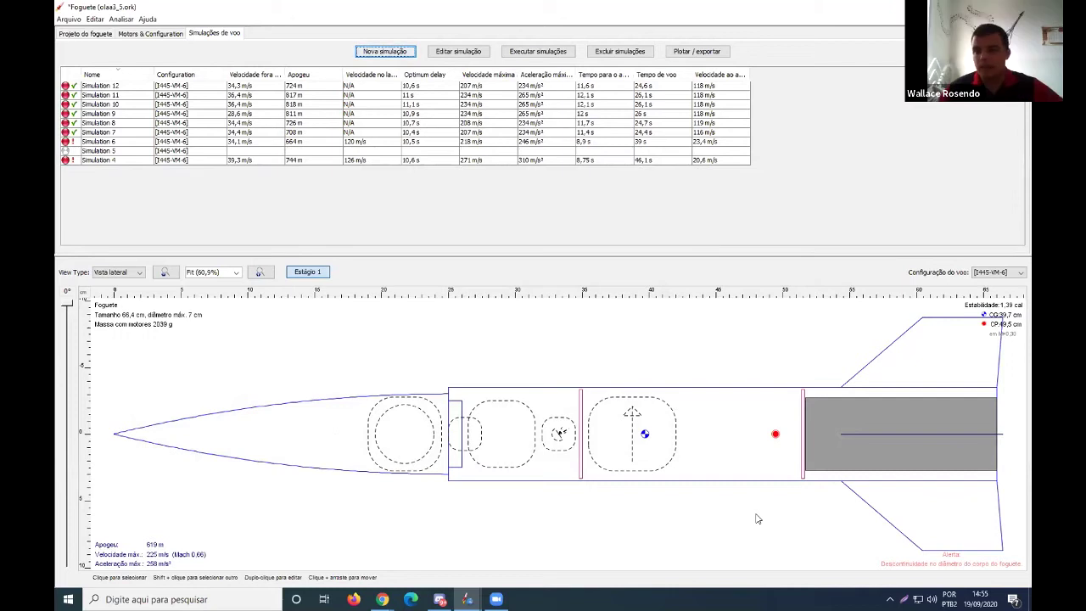
left_click(788, 440)
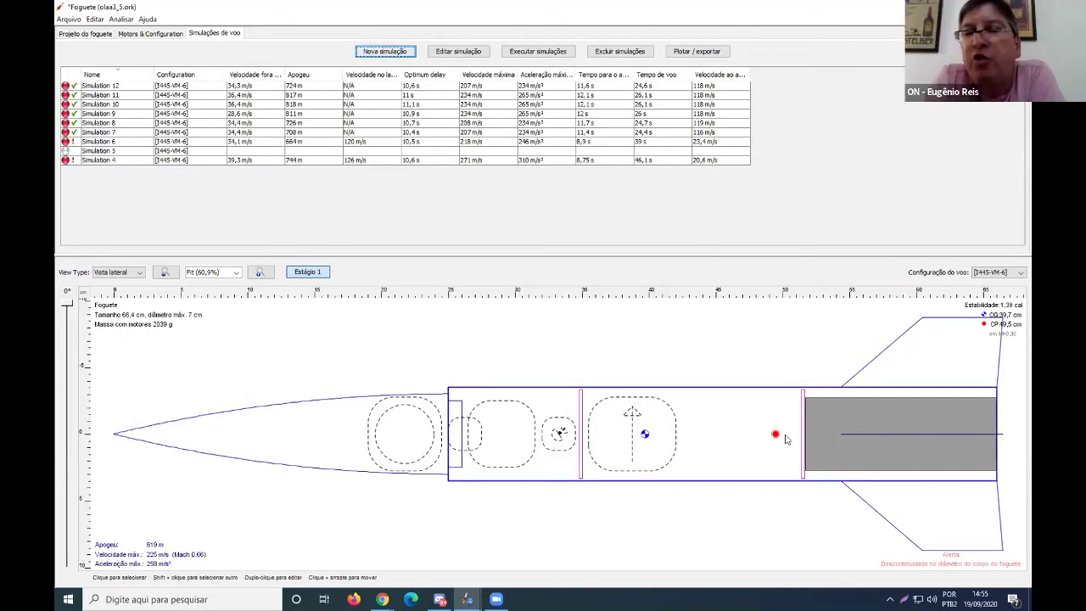
- Match the nose cone's base diameter to the 7 cm body tube
left_click(85, 33)
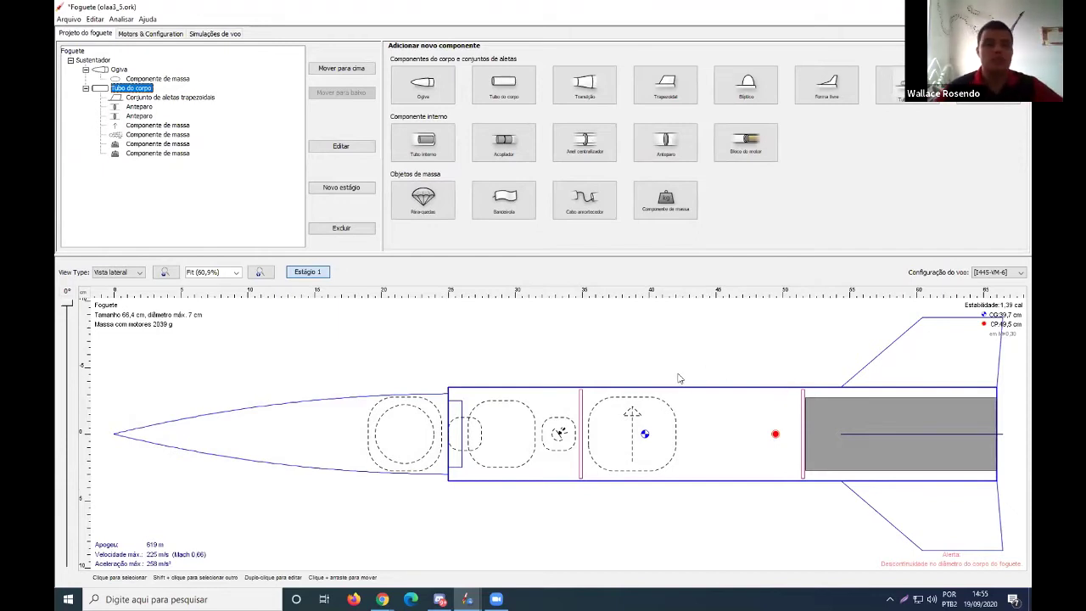
double_click(344, 450)
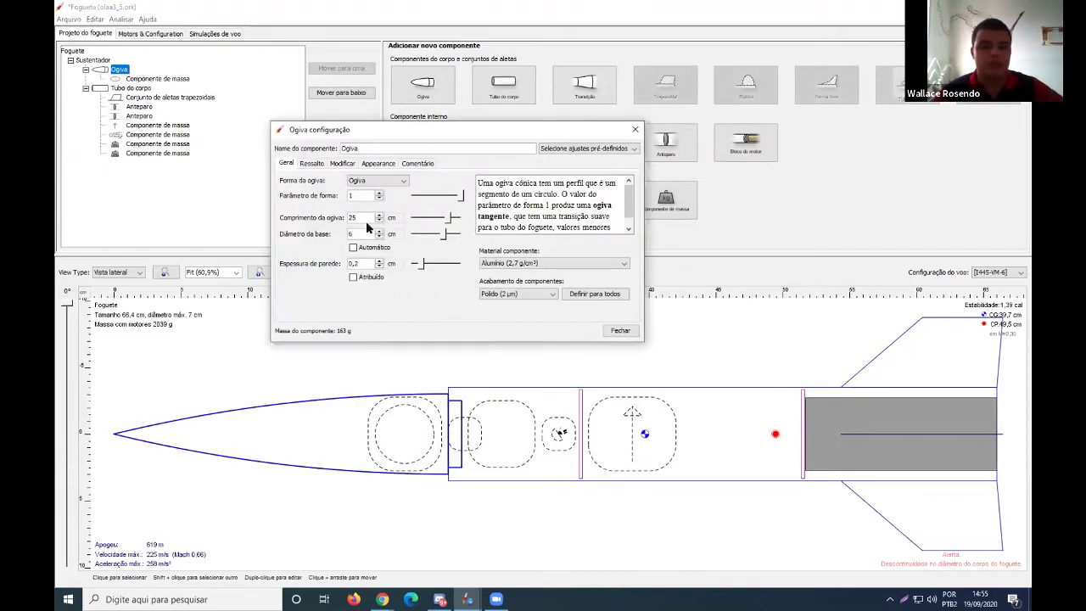
left_click(620, 331)
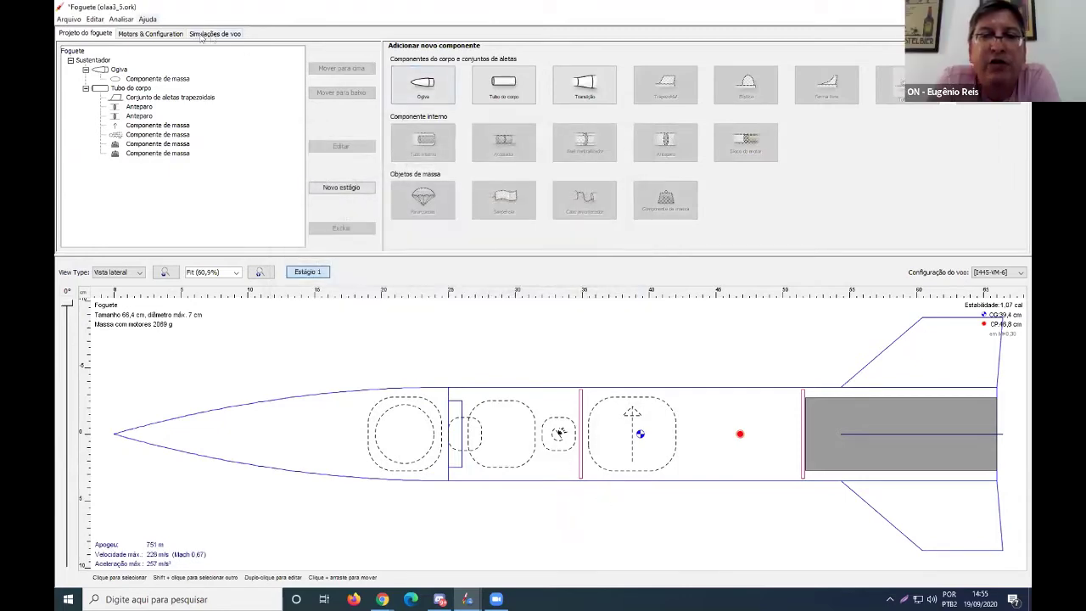
- Create Simulation 13 for the 7 cm diameter rocket and examine its plot of altitude against lateral distance
key("ctrl+Page_Down")
key("ctrl+Page_Down")
left_click(379, 52)
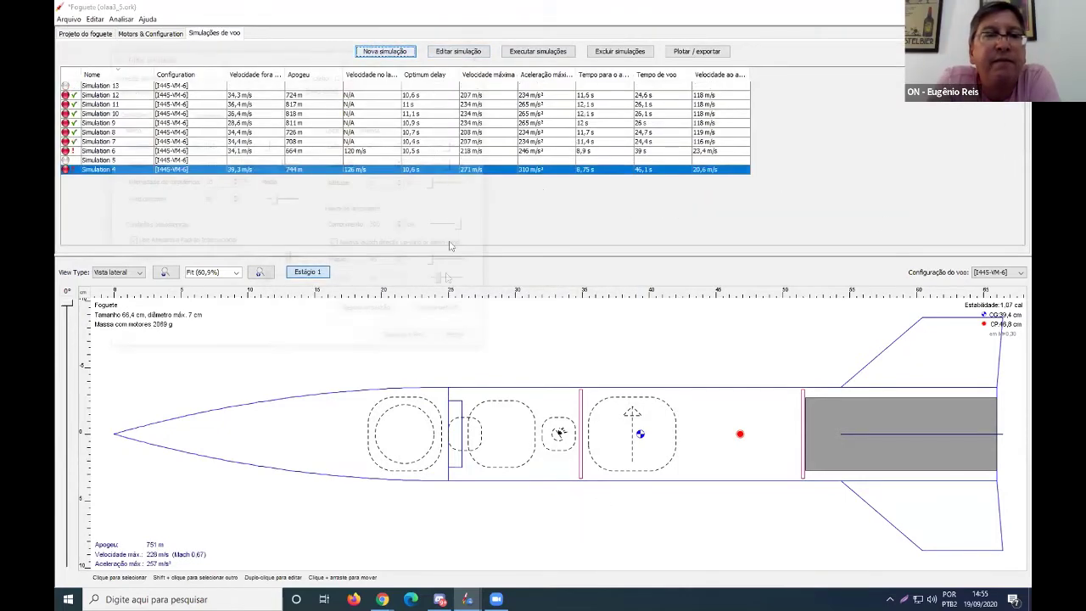
left_click(409, 341)
left_click(412, 340)
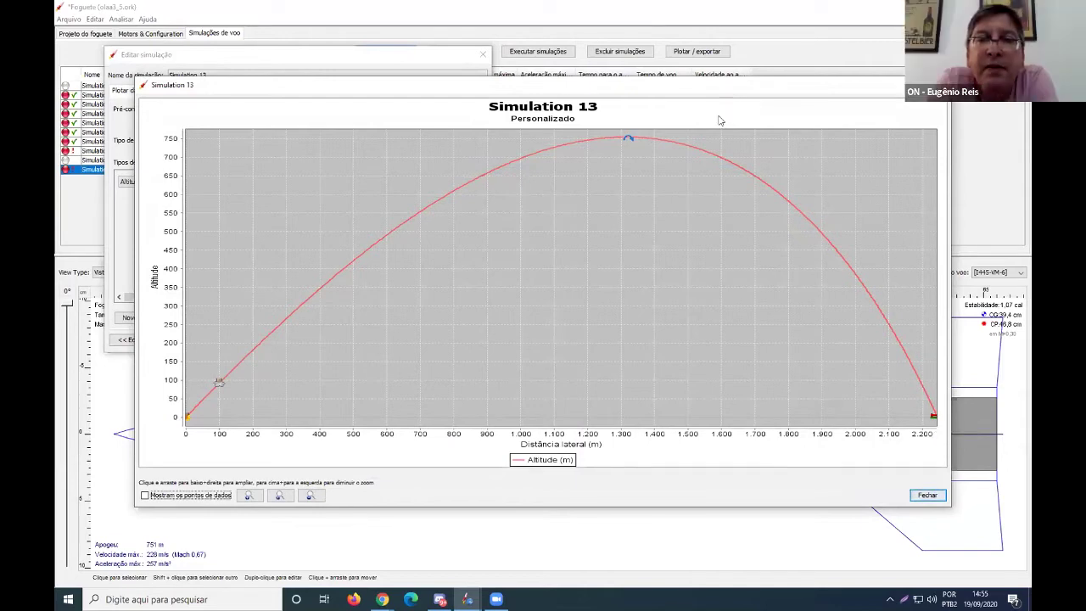
left_click_drag(723, 91, 595, 44)
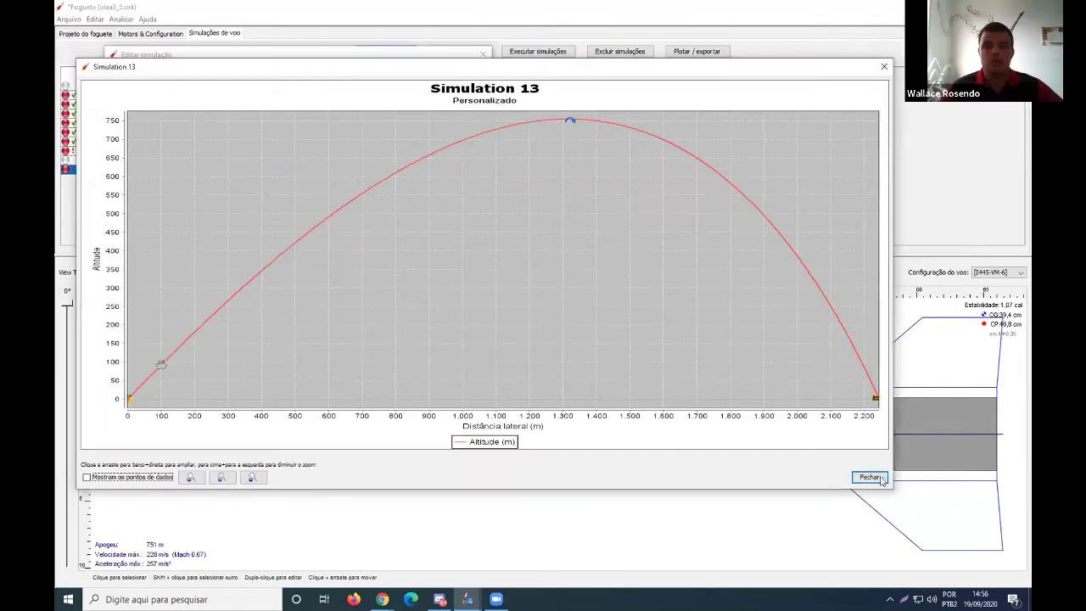
left_click(869, 477)
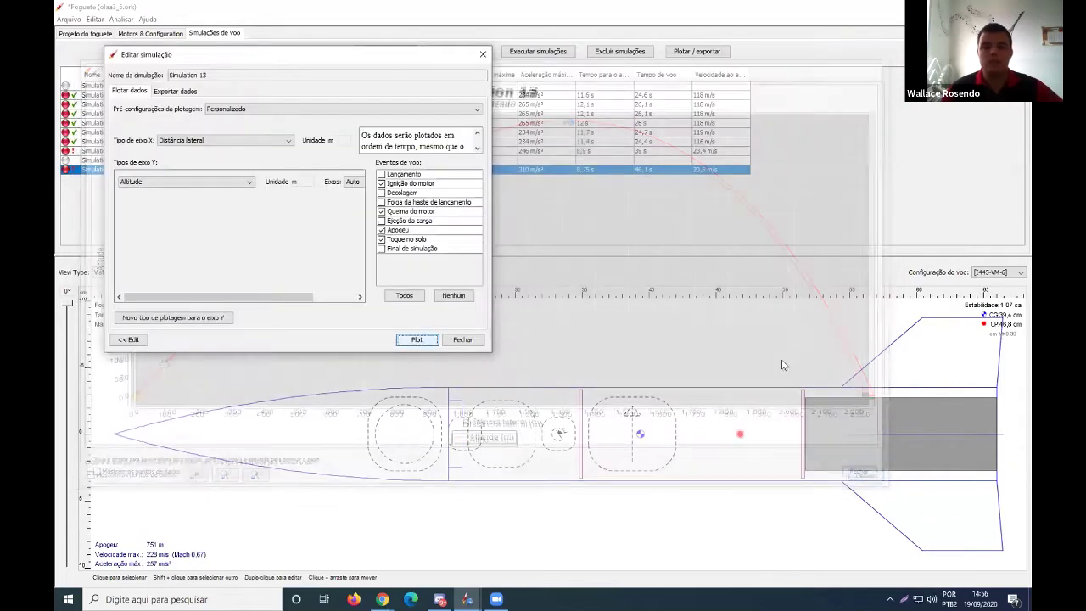
left_click(483, 53)
- Create Simulation 14 for the 6 cm diameter rocket and examine its plot of altitude against lateral distance
left_click(385, 51)
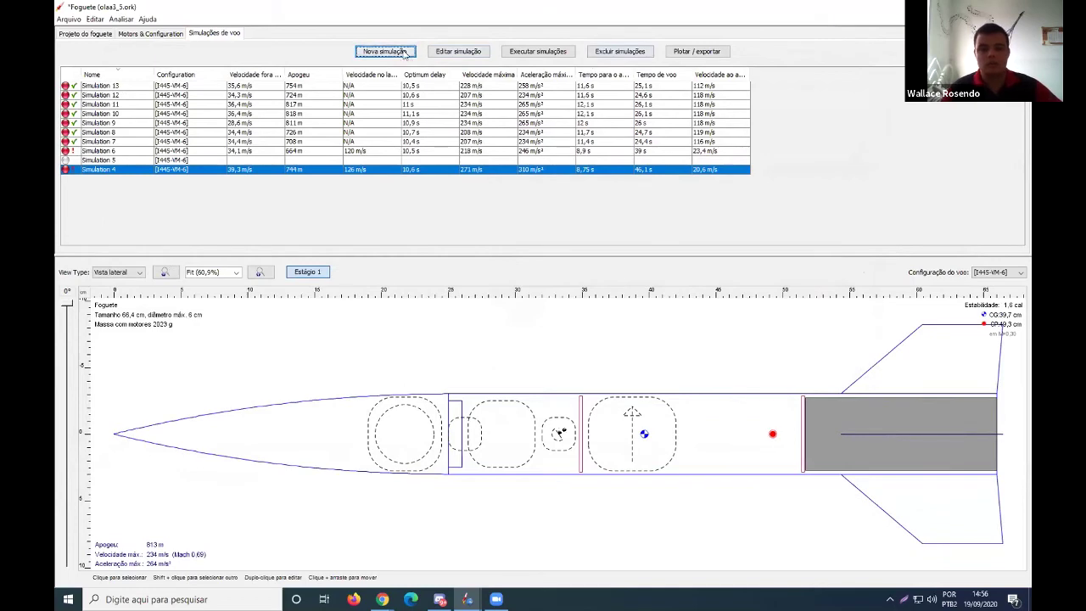
left_click(455, 387)
left_click(460, 384)
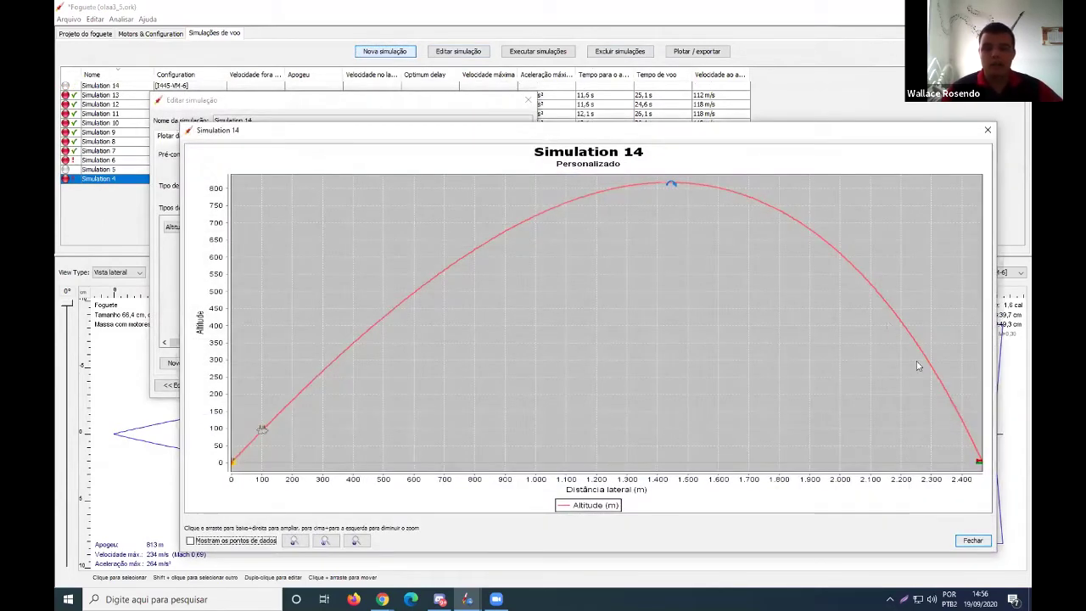
left_click(987, 130)
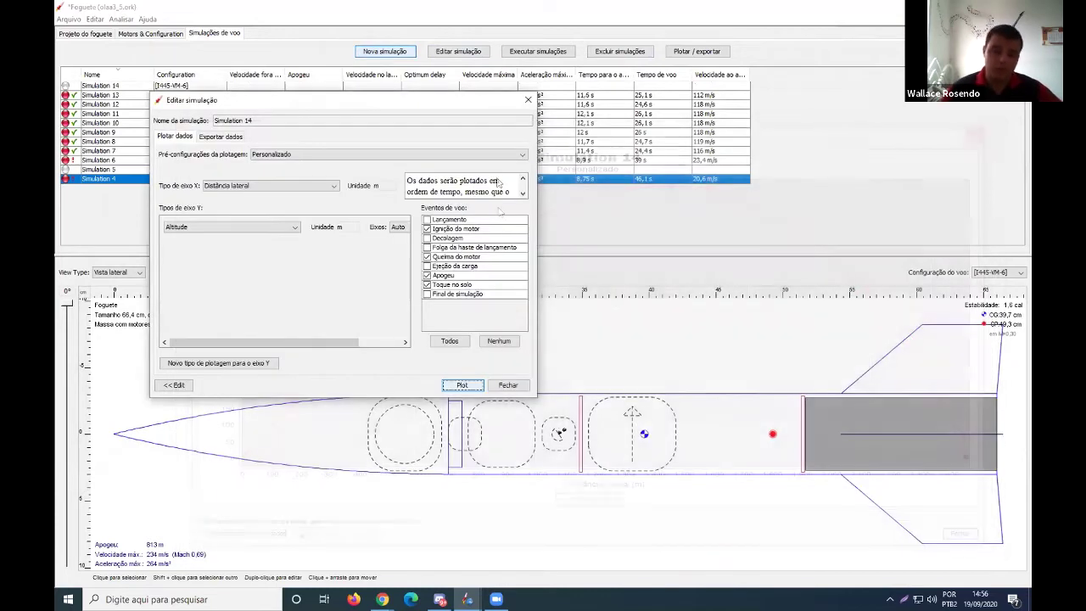
left_click(528, 101)
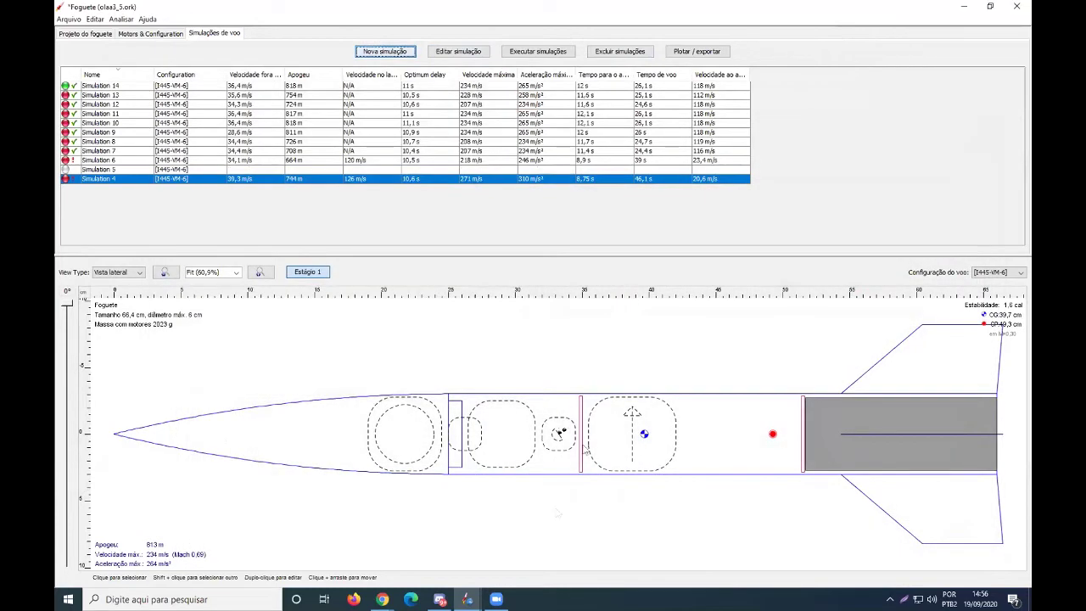
- Examine the nose cone's shape, dimension and material settings in the rocket design
mouse_move(468, 599)
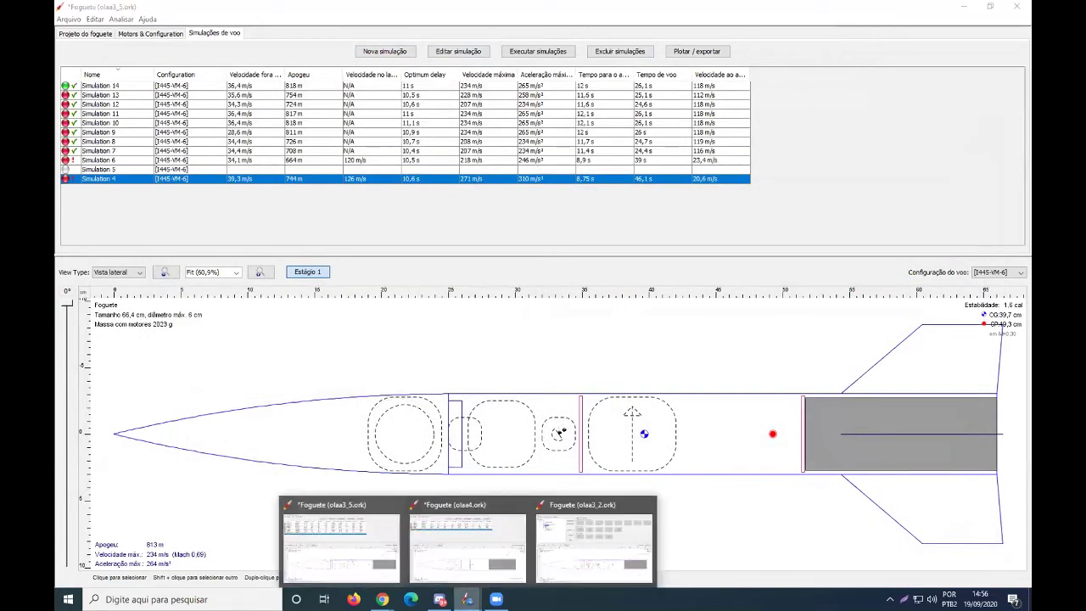
left_click(489, 539)
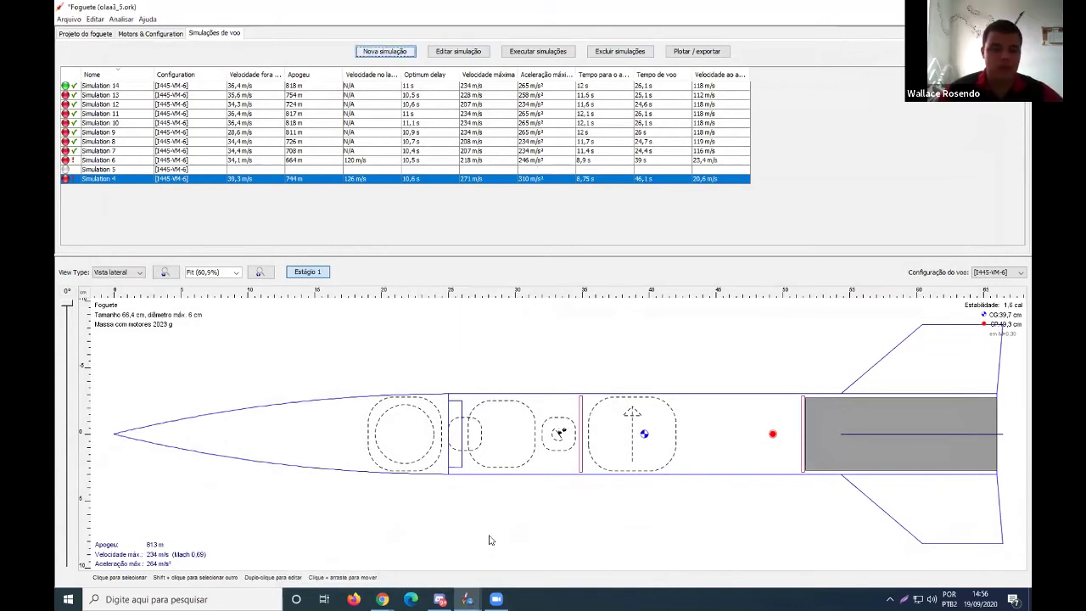
left_click(350, 467)
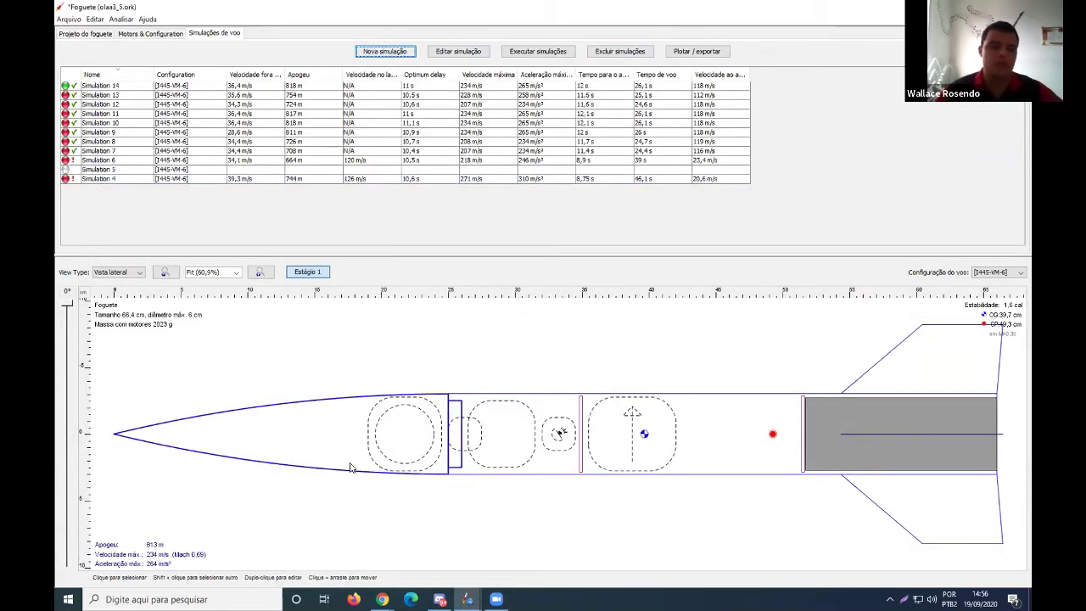
left_click(75, 34)
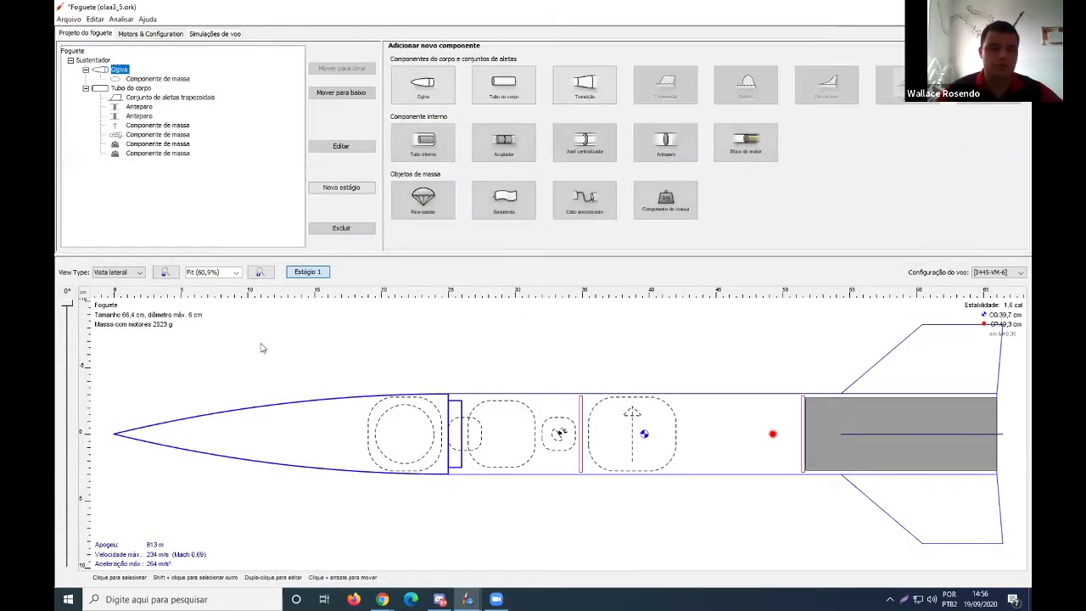
double_click(300, 443)
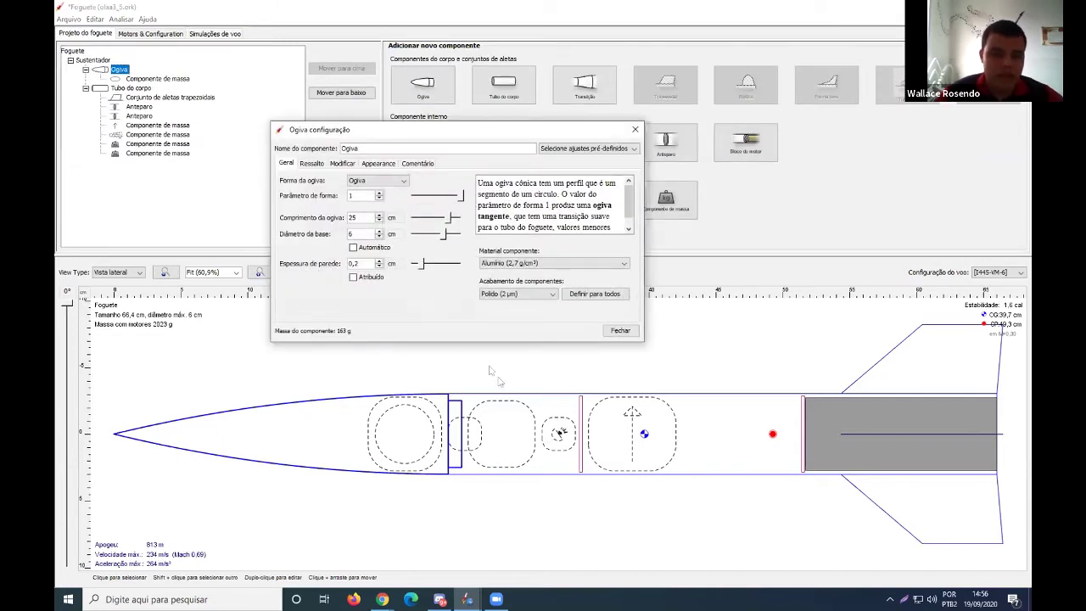
left_click(632, 128)
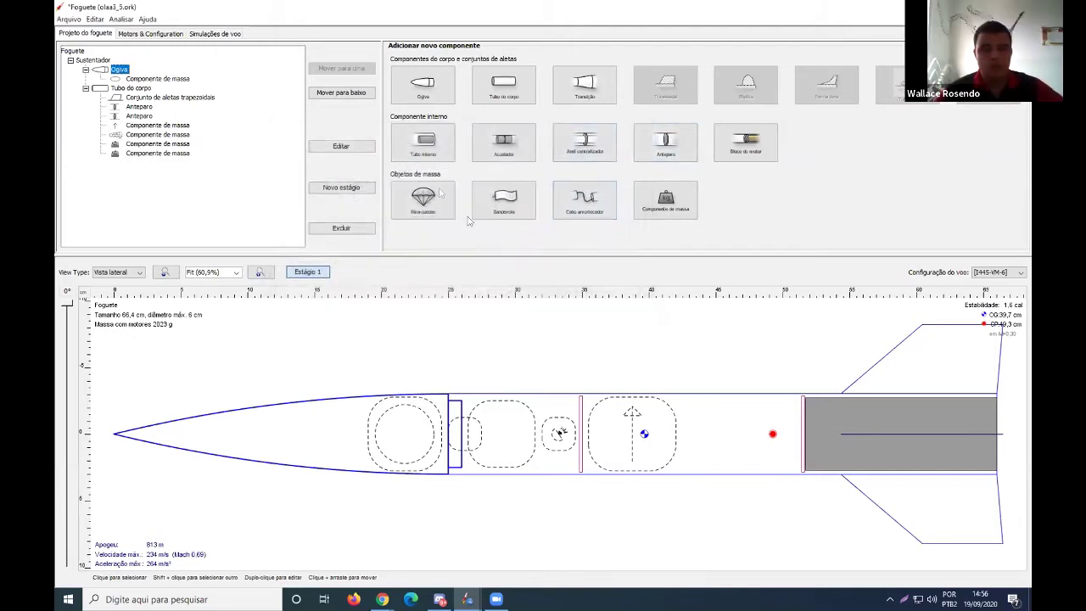
- Delete the last mass component listed under the body tube
left_click(157, 153)
key("Delete")
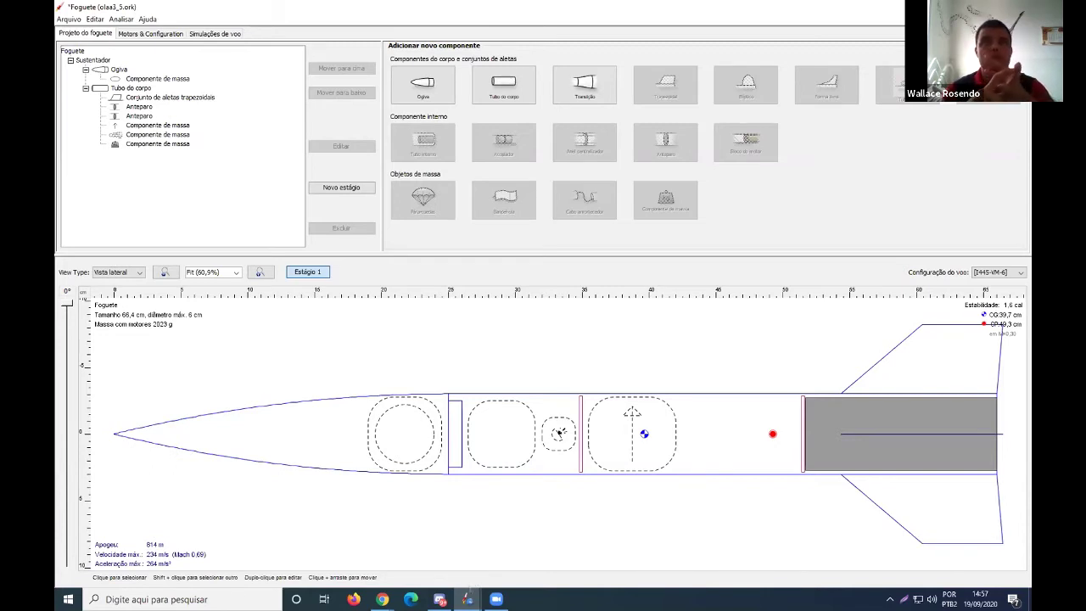
- Look over the simulations of the olaa4.ork design and bring up the olaa3_2.ork design
left_click(467, 598)
left_click(476, 564)
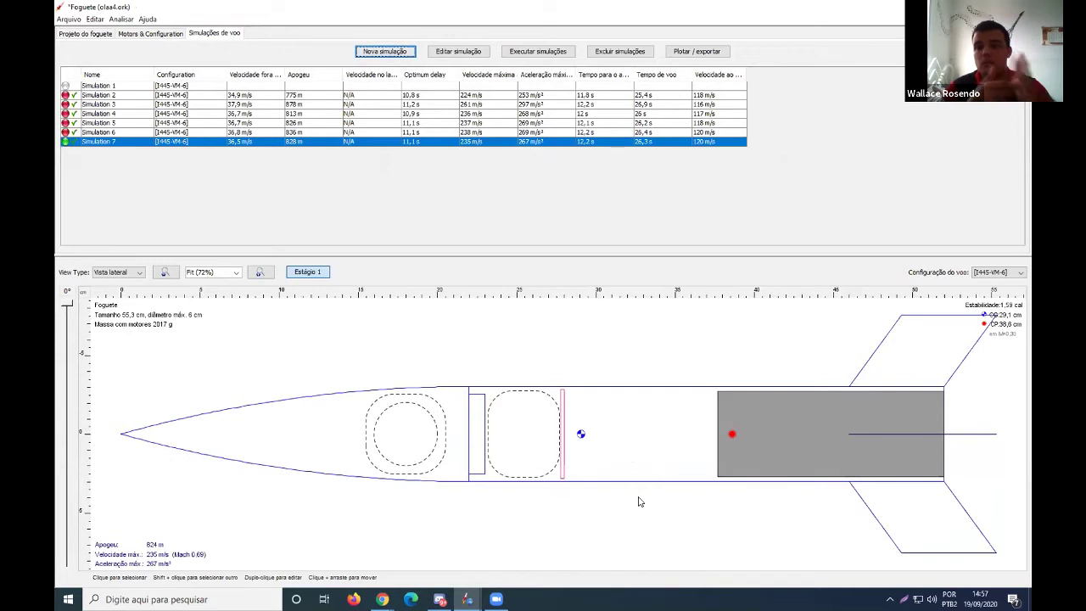
mouse_move(467, 599)
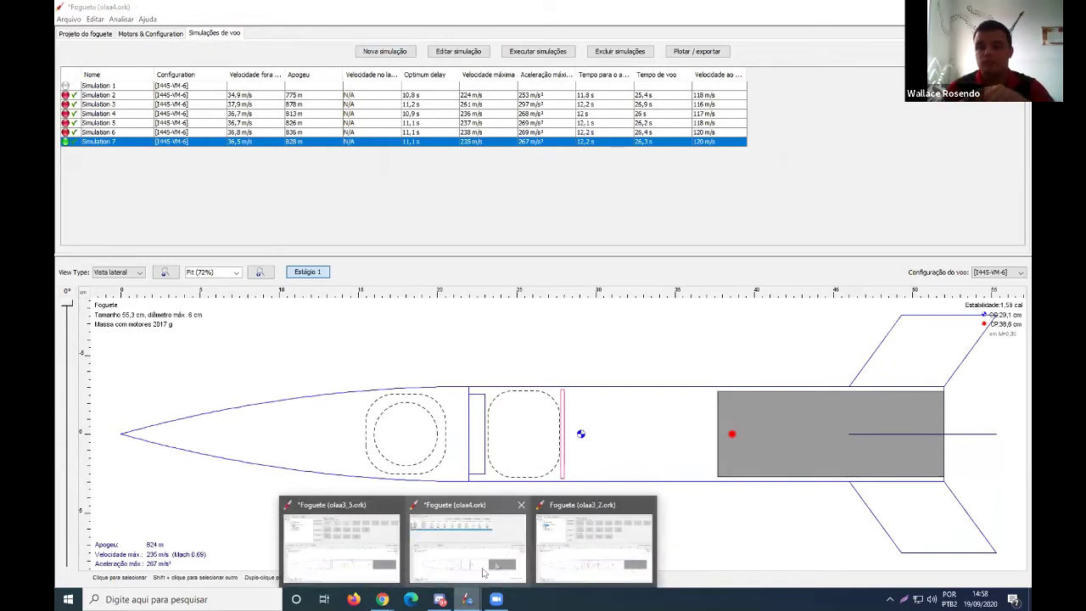
left_click(541, 546)
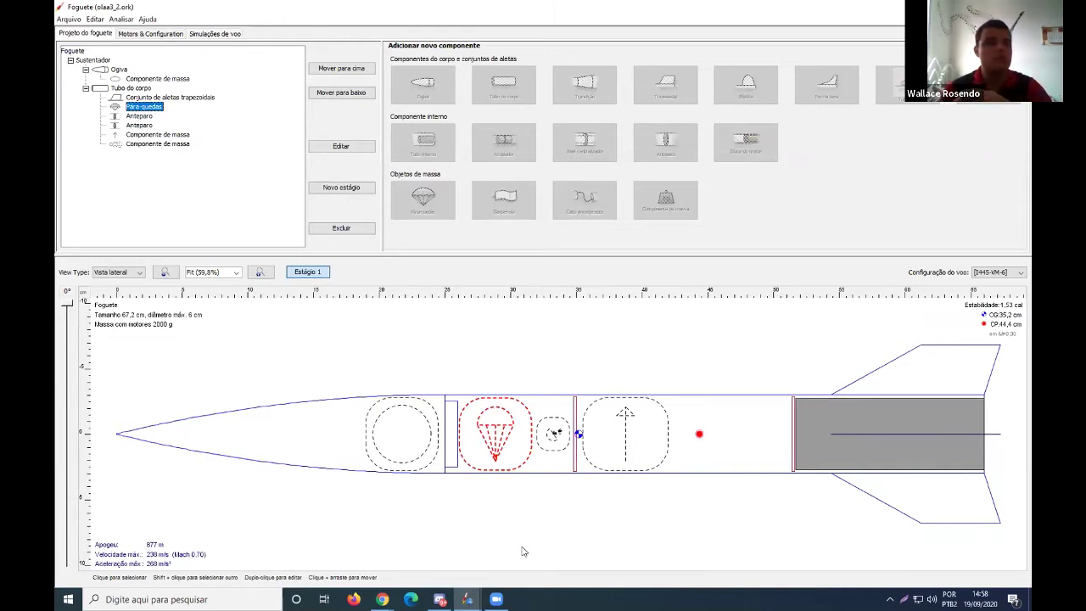
- Set the parachute's deployment altitude during descent to 100 m
double_click(145, 107)
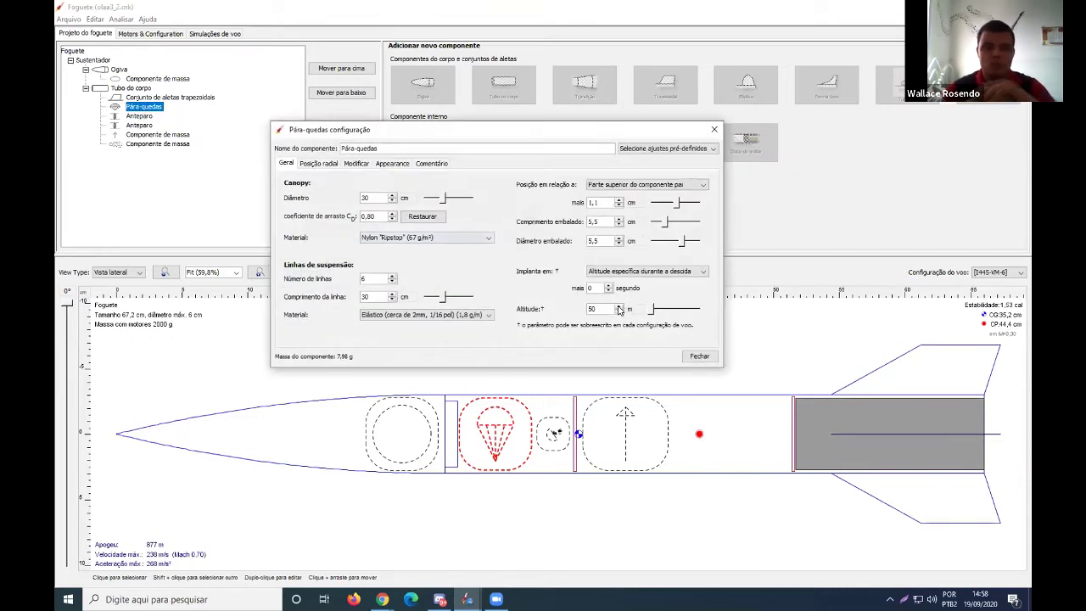
double_click(604, 308)
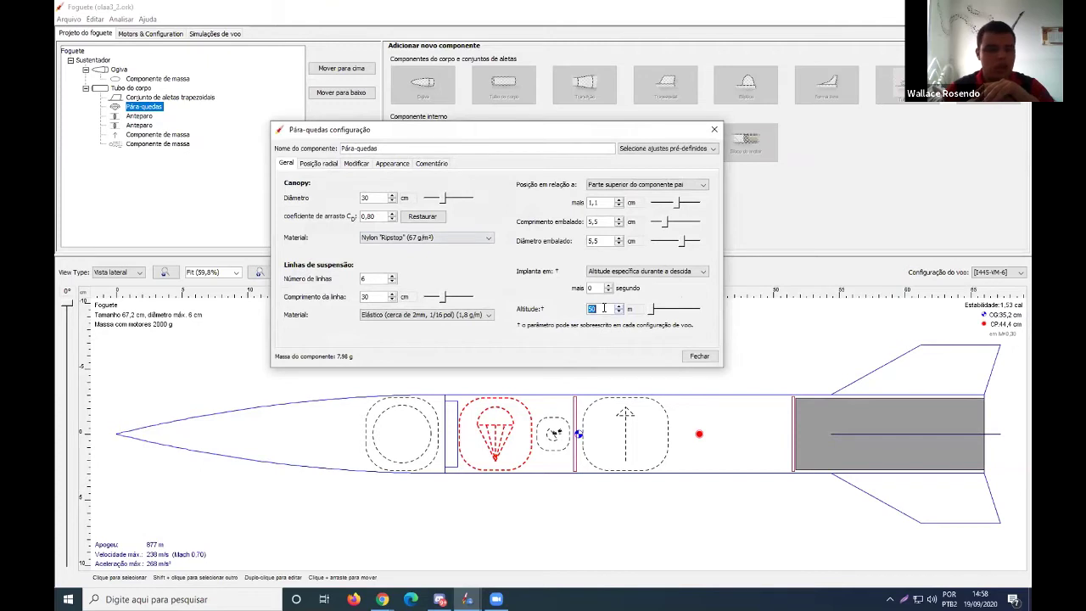
type("100")
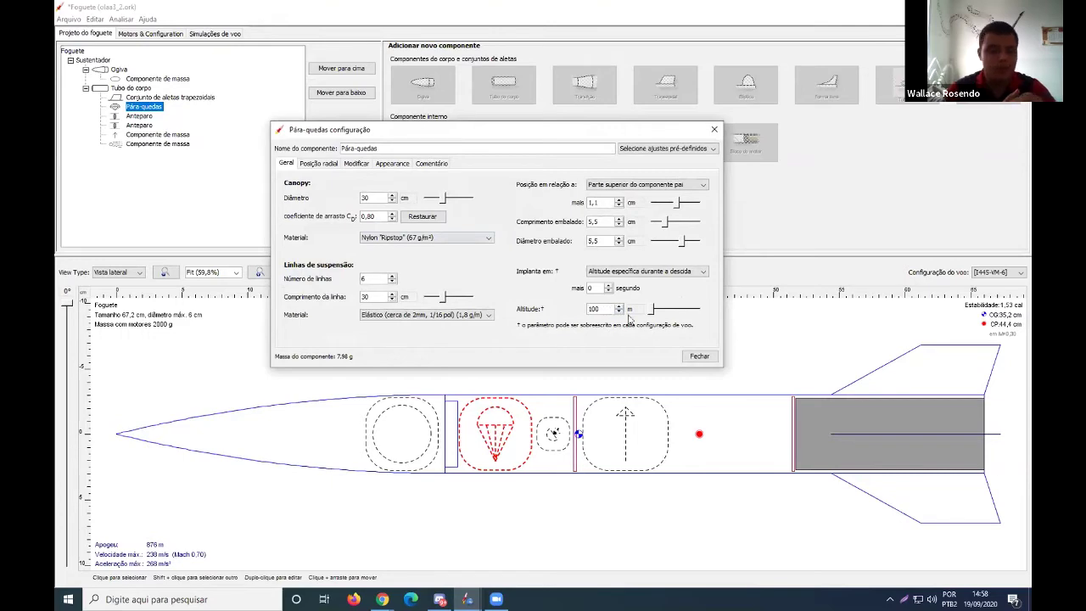
left_click(699, 357)
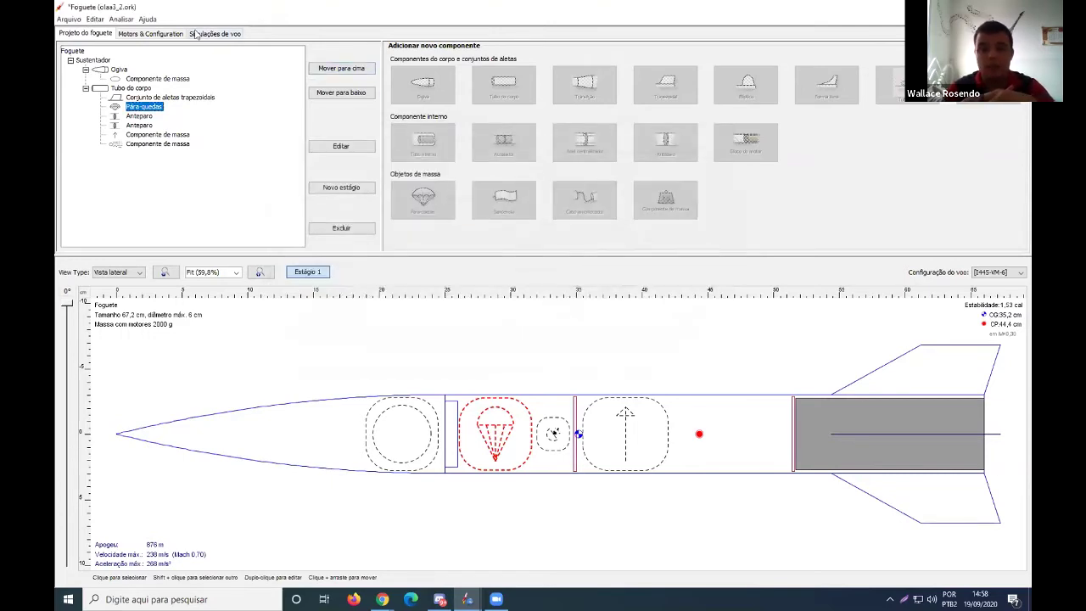
- Create Simulation 8 for the rocket with the parachute and examine its plot of altitude against lateral distance
left_click(197, 34)
left_click(384, 52)
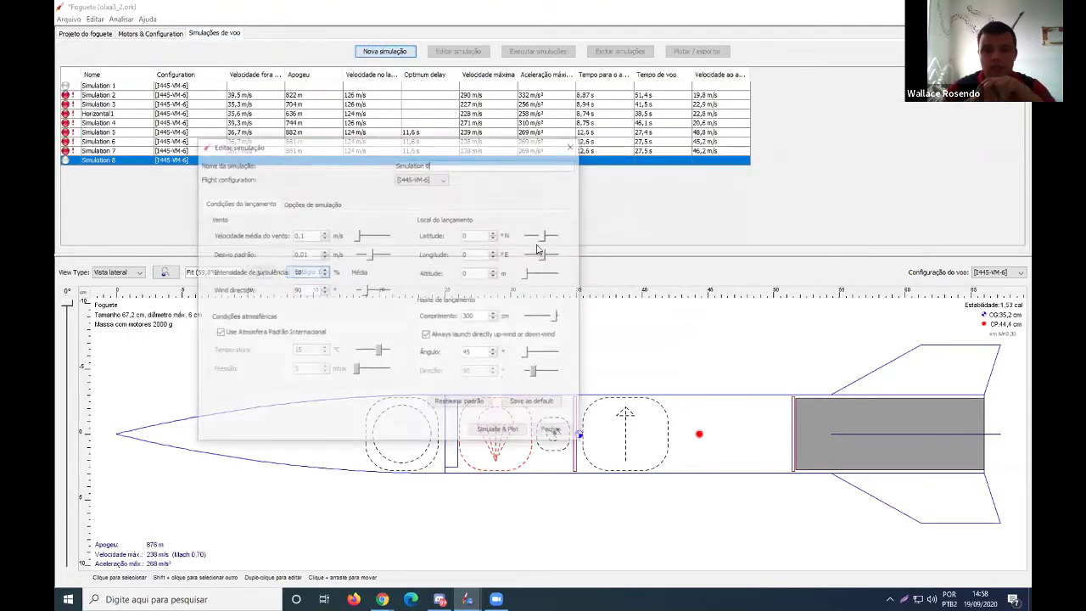
left_click(494, 434)
left_click(492, 435)
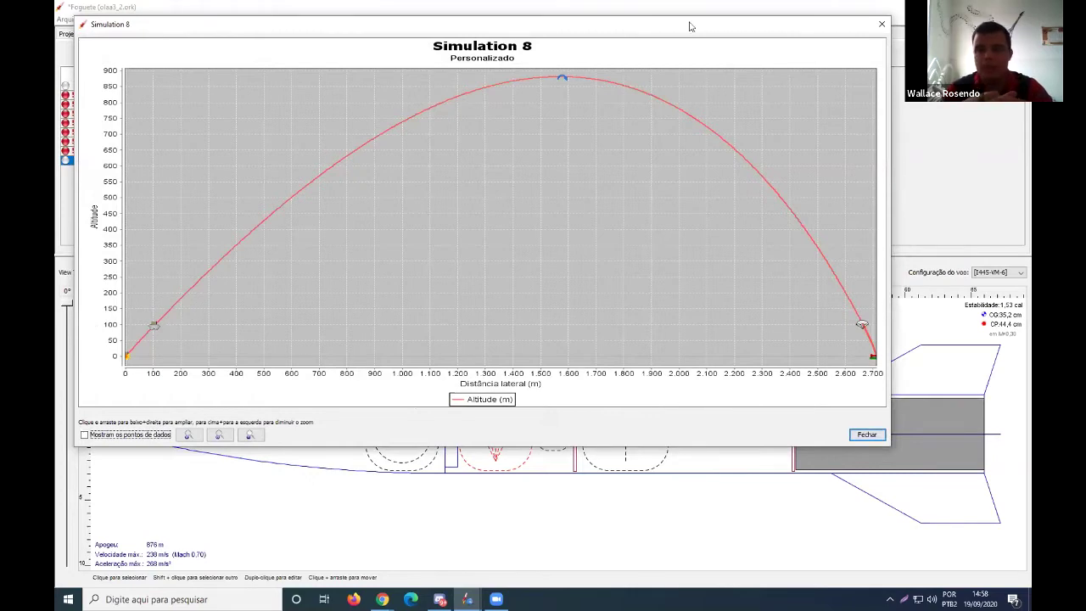
left_click_drag(551, 26, 412, 64)
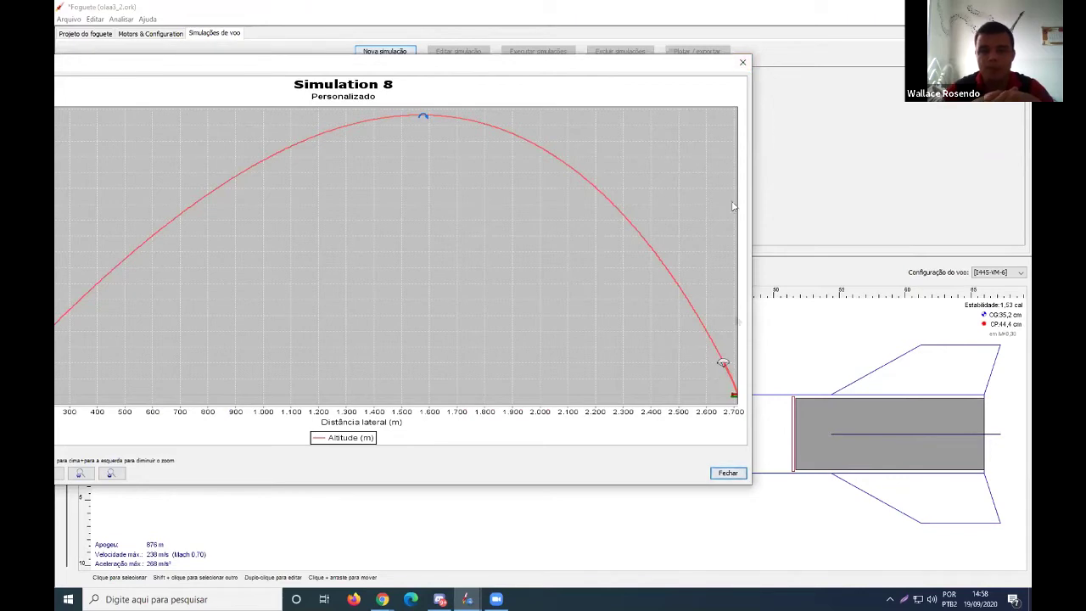
left_click(743, 62)
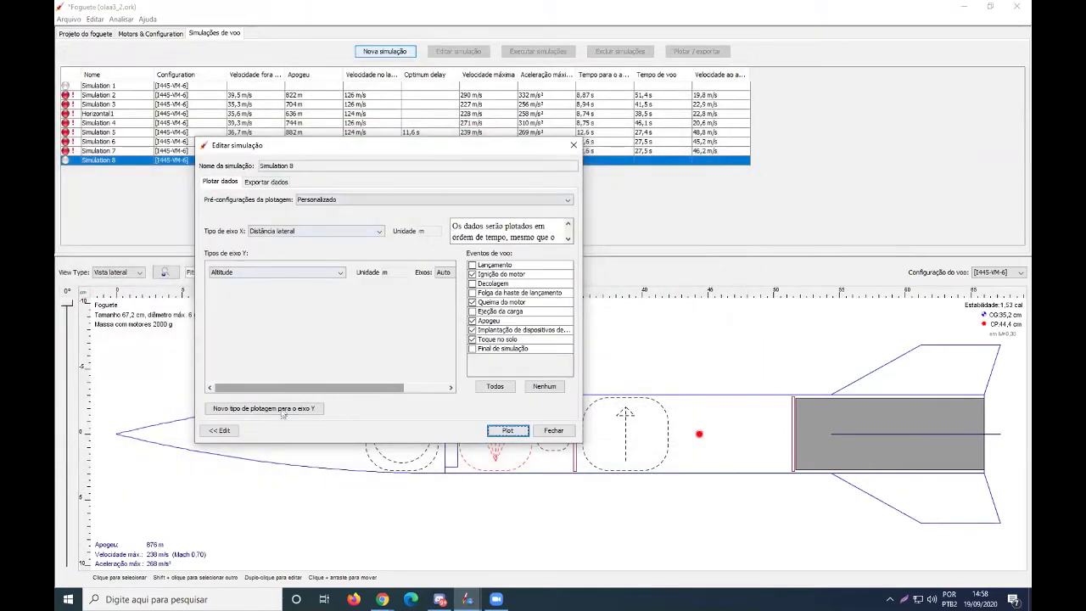
- Add vertical velocity as a second Y-axis variable for Simulation 8 and examine it plotted with altitude
left_click(283, 412)
left_click(300, 291)
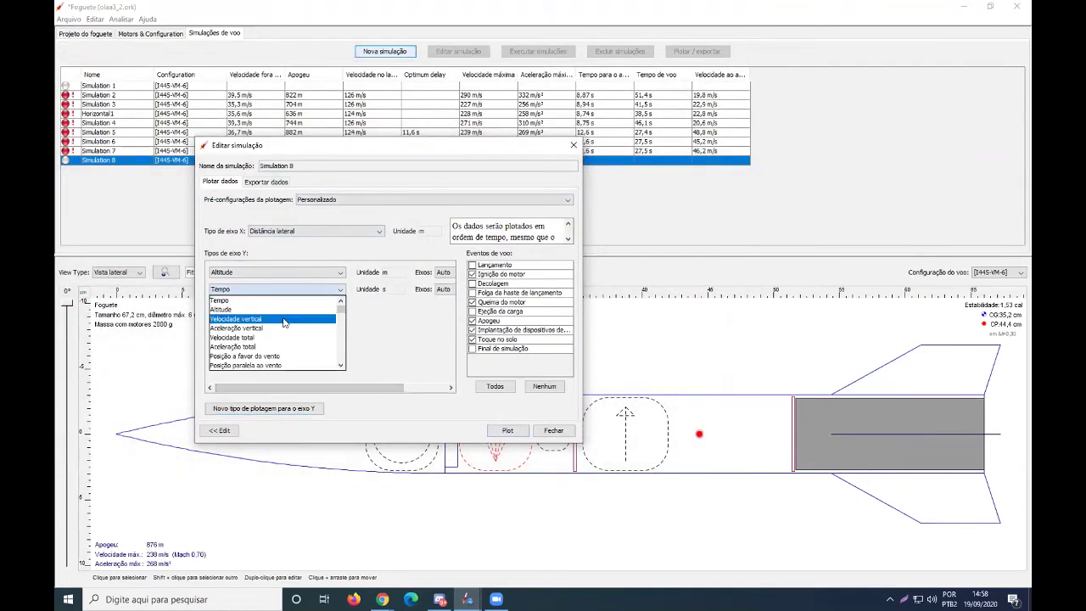
left_click(284, 319)
left_click(507, 430)
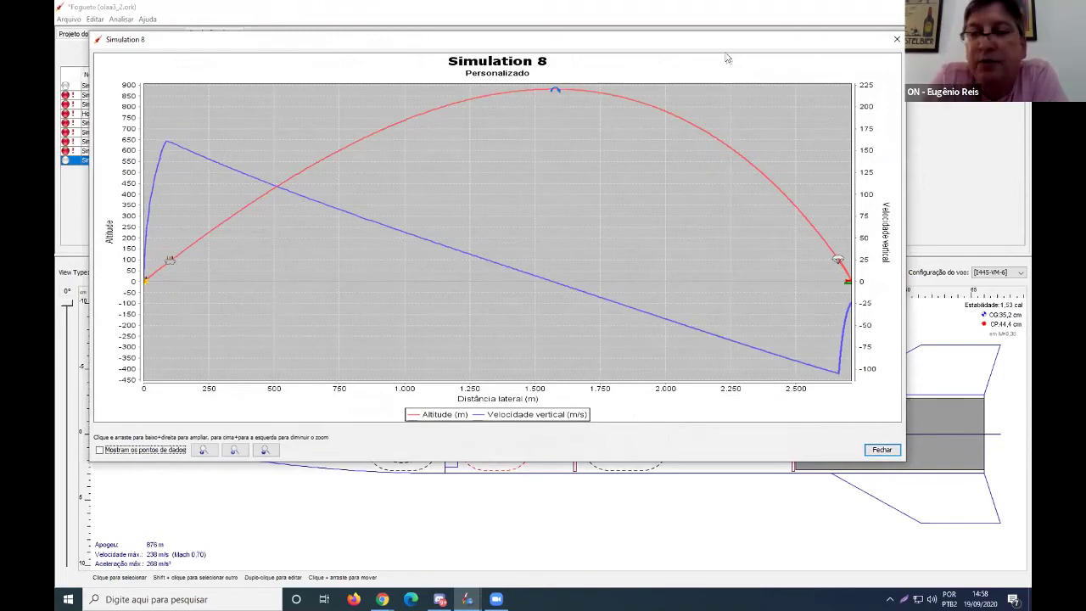
left_click_drag(704, 42, 648, 83)
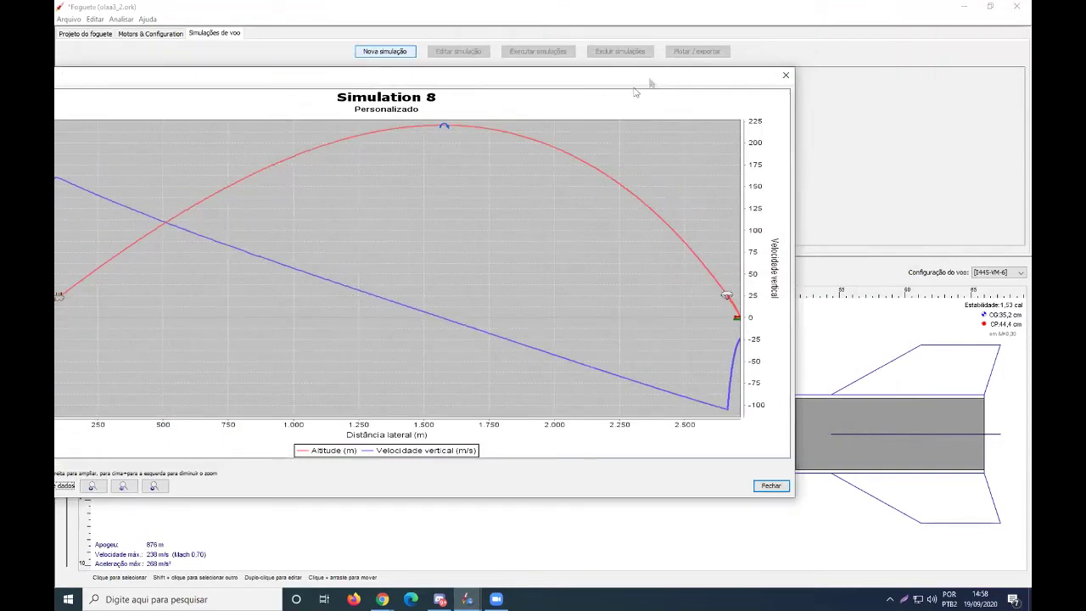
left_click(764, 85)
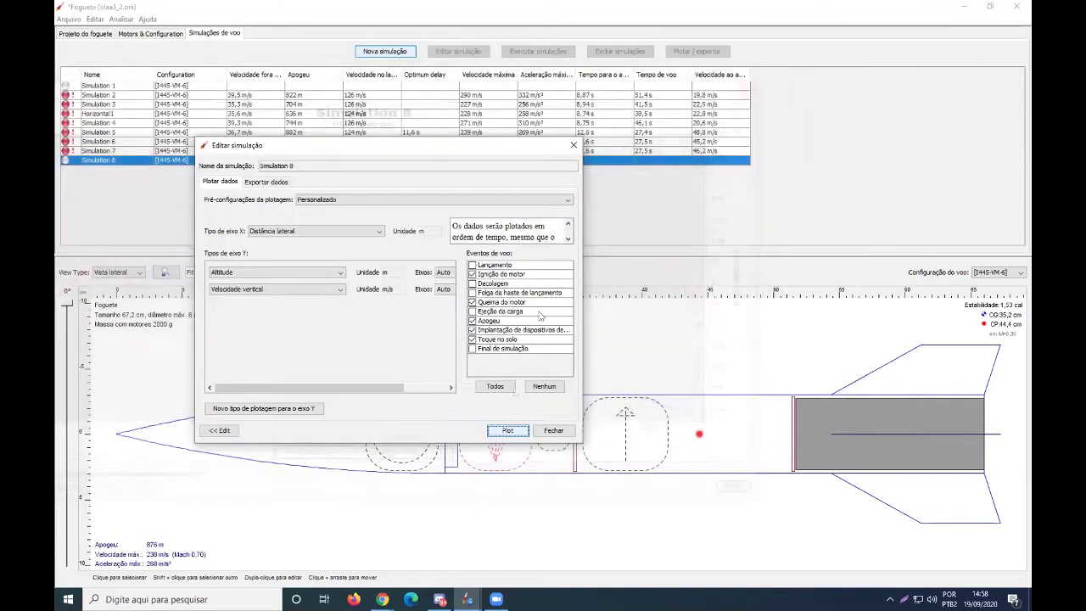
left_click(572, 147)
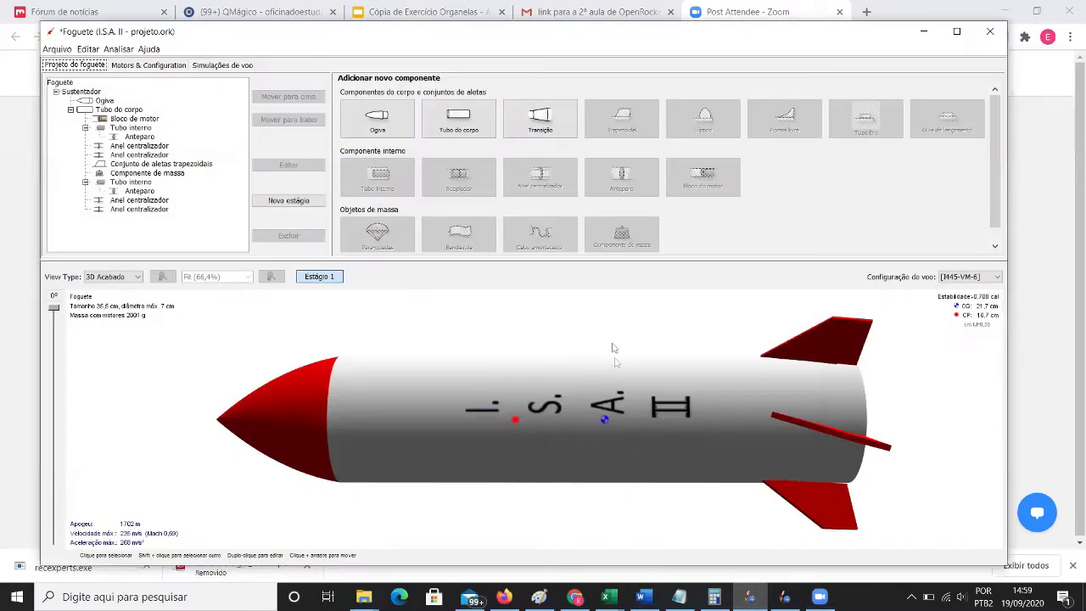
left_click_drag(616, 330, 526, 402)
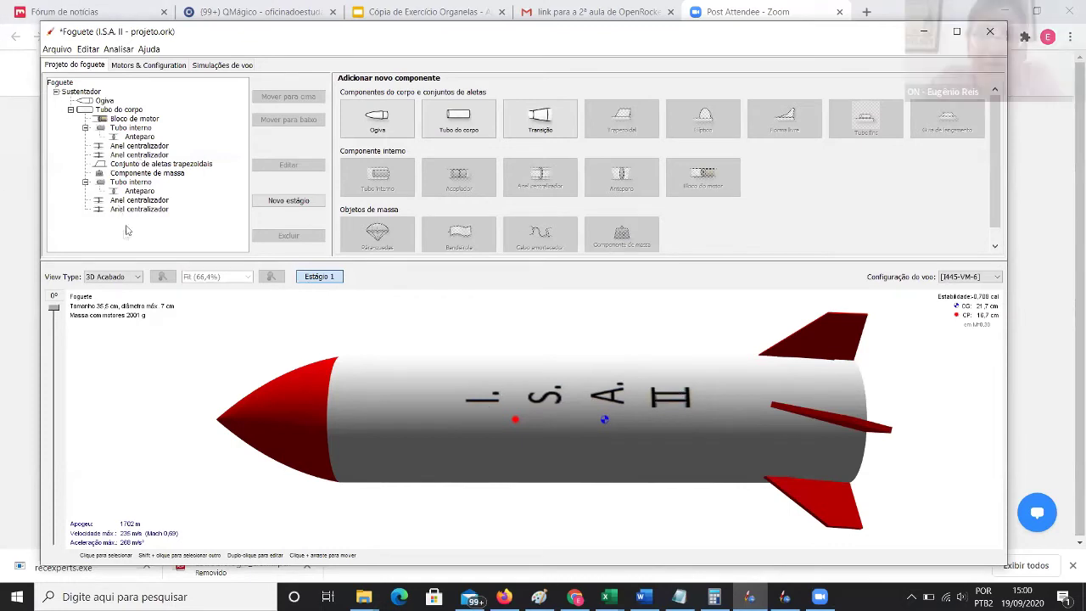
- Inspect the I.S.A. II rocket in the finished 3D view from several roll angles and switch it back to the side view
left_click(138, 279)
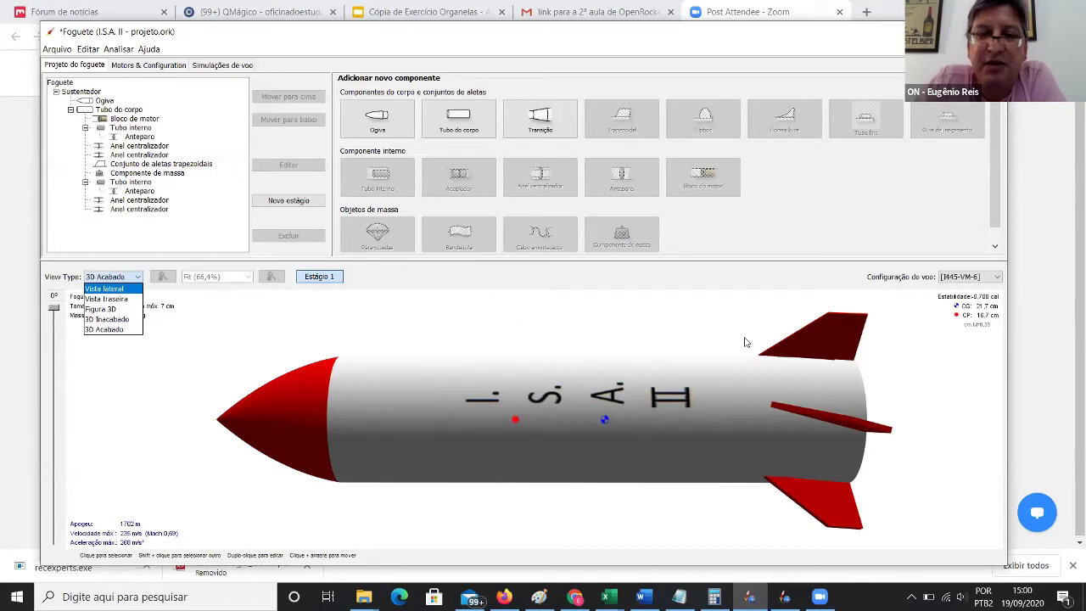
left_click(774, 341)
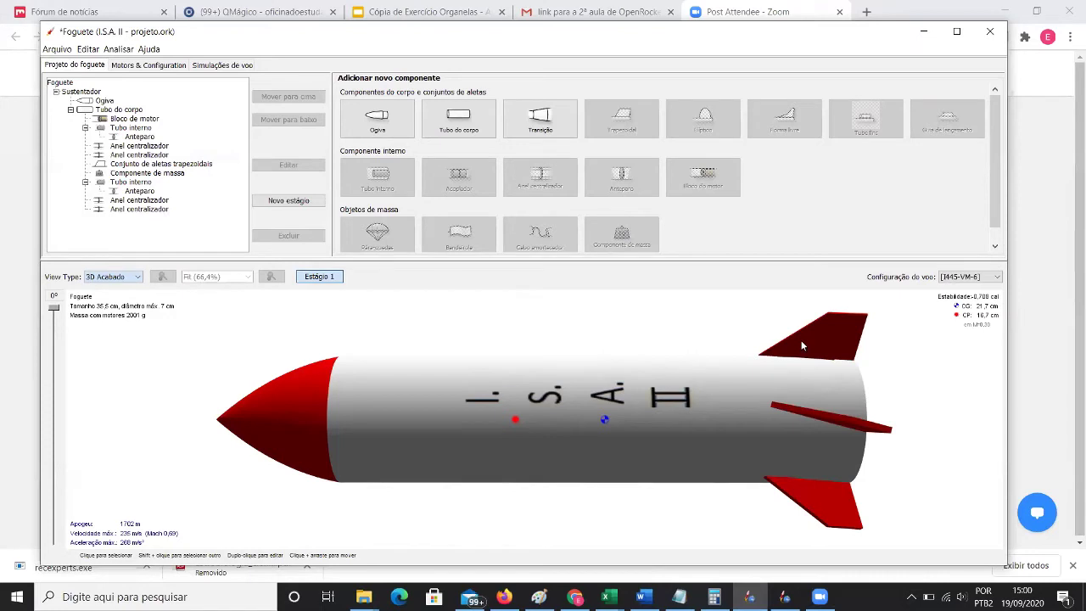
left_click_drag(810, 319, 807, 368)
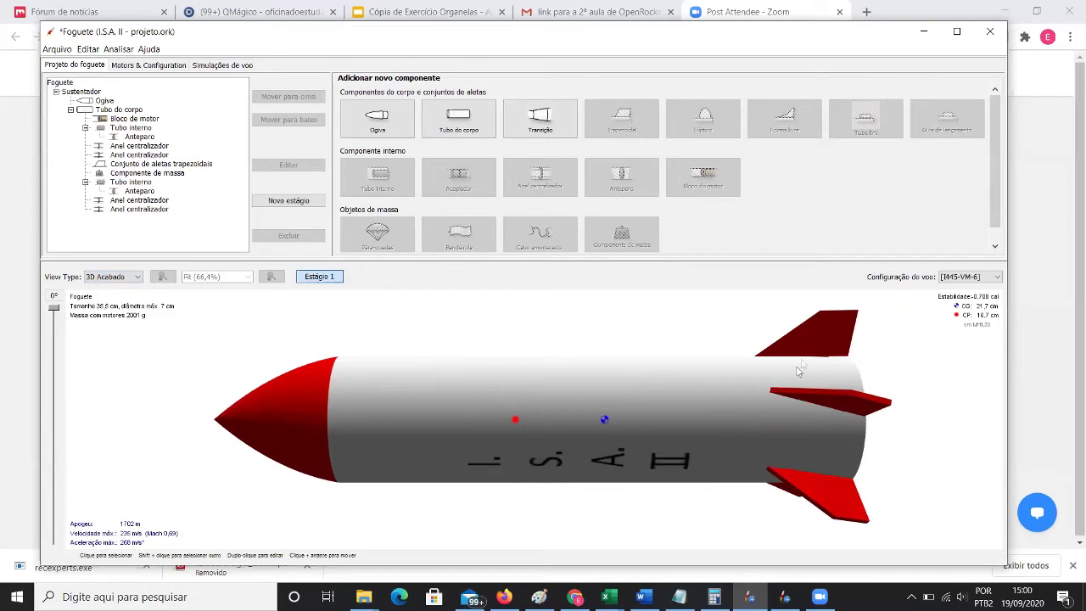
left_click_drag(707, 354, 705, 322)
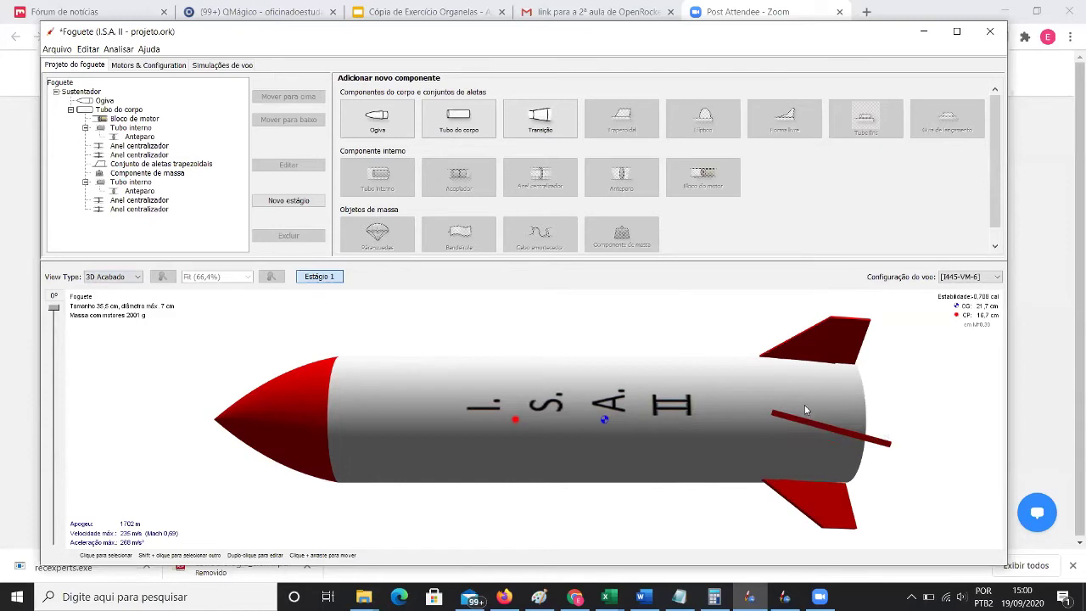
left_click_drag(779, 337, 854, 463)
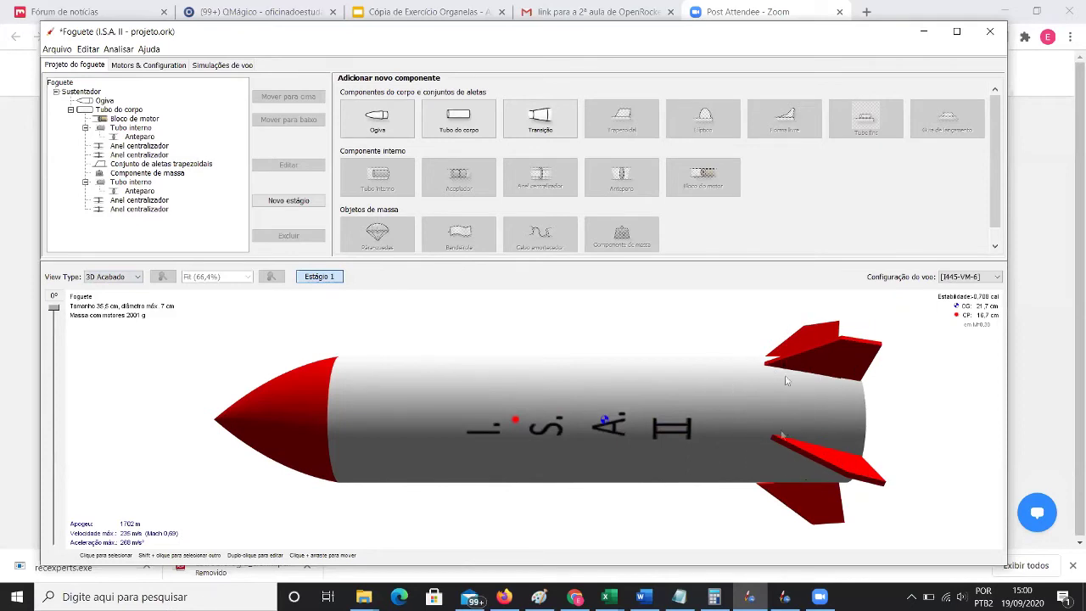
left_click_drag(753, 329, 762, 347)
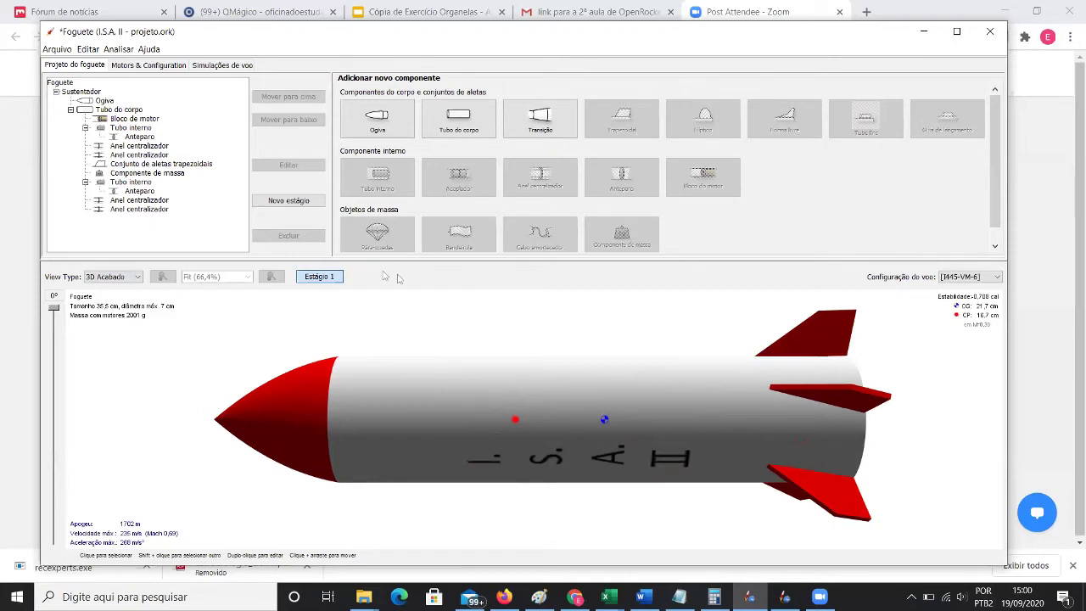
left_click(123, 277)
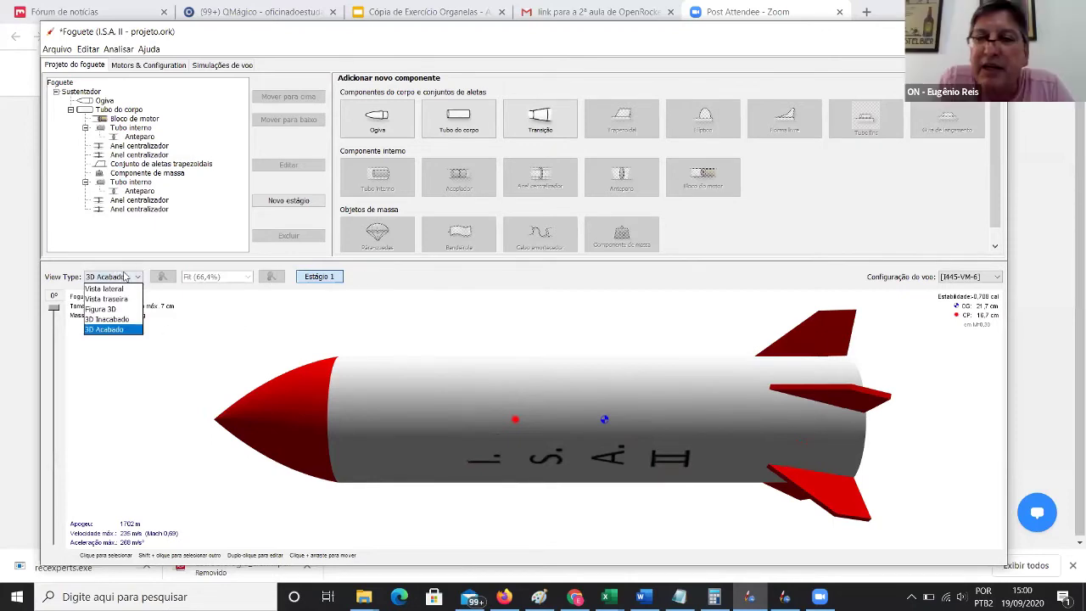
left_click(128, 290)
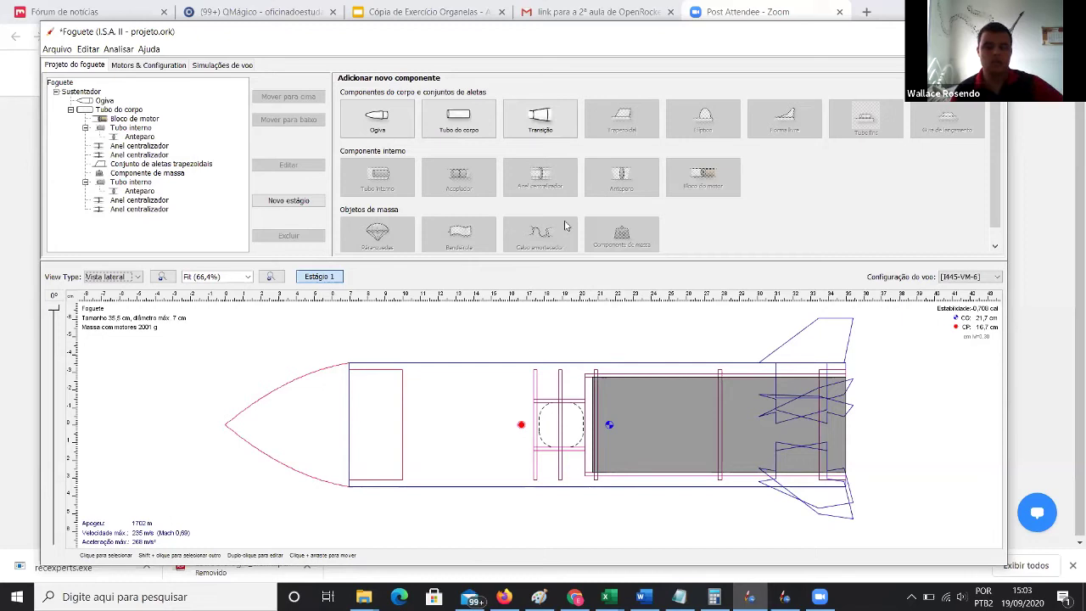
- Run Simulation 2, remove angle of attack from the Y-axis variables, and plot altitude against lateral distance
left_click(222, 66)
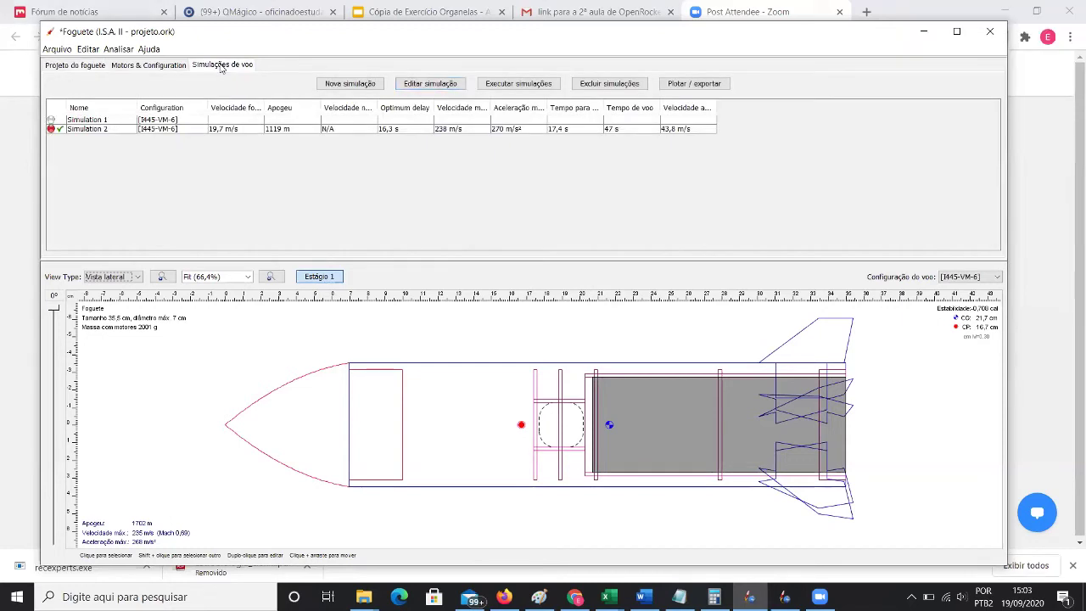
left_click(250, 126)
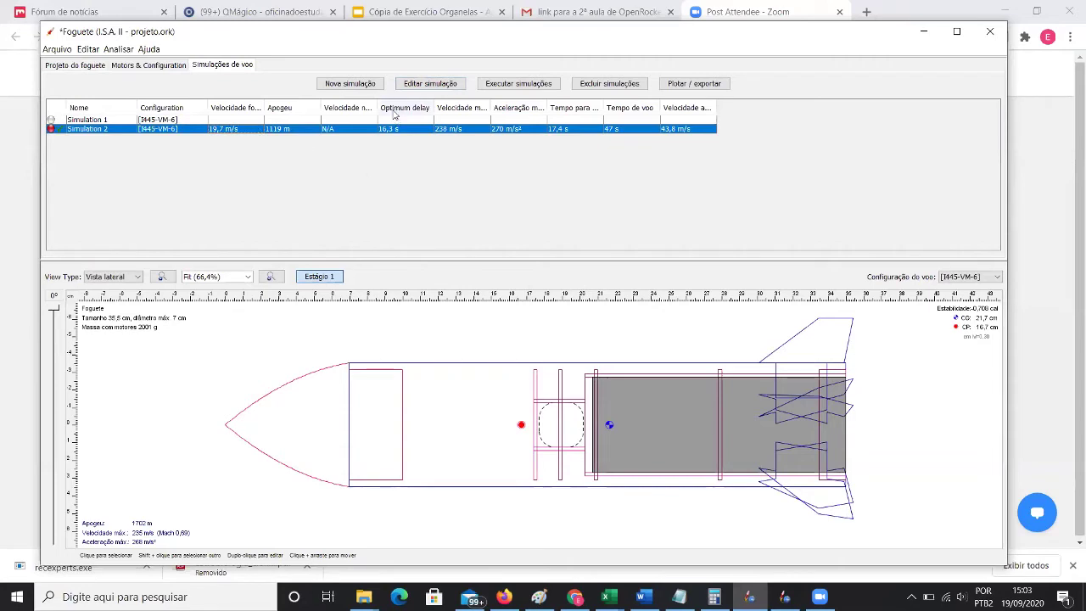
left_click(446, 85)
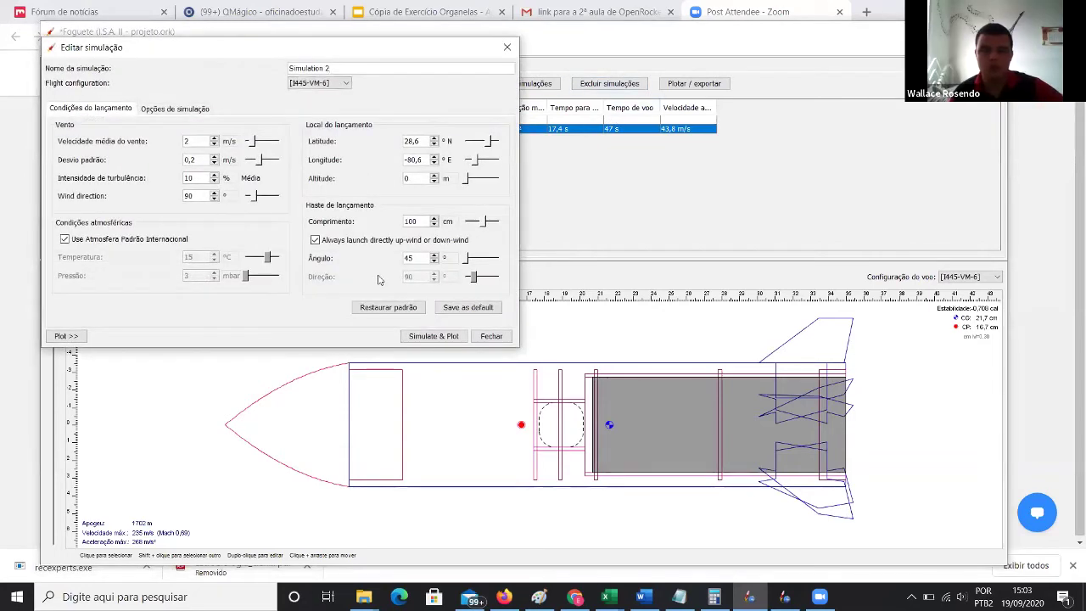
left_click(431, 336)
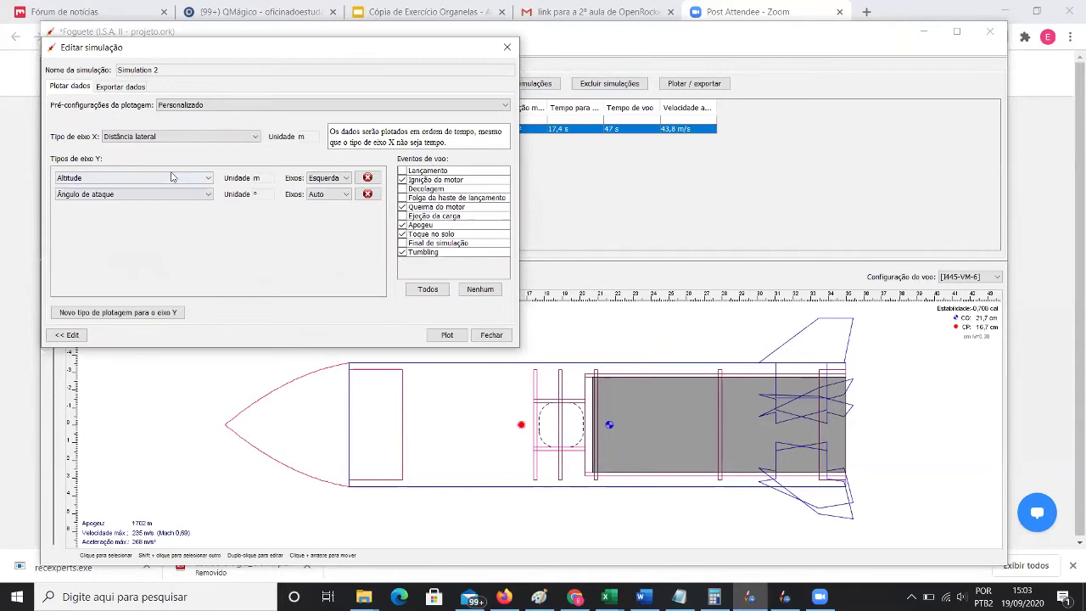
left_click(367, 193)
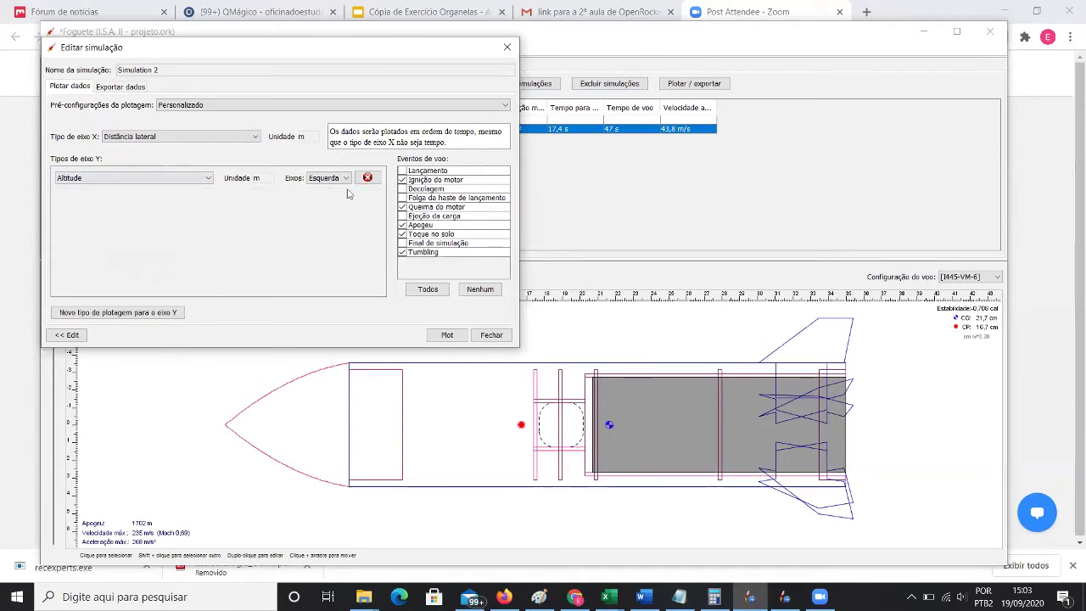
left_click(448, 336)
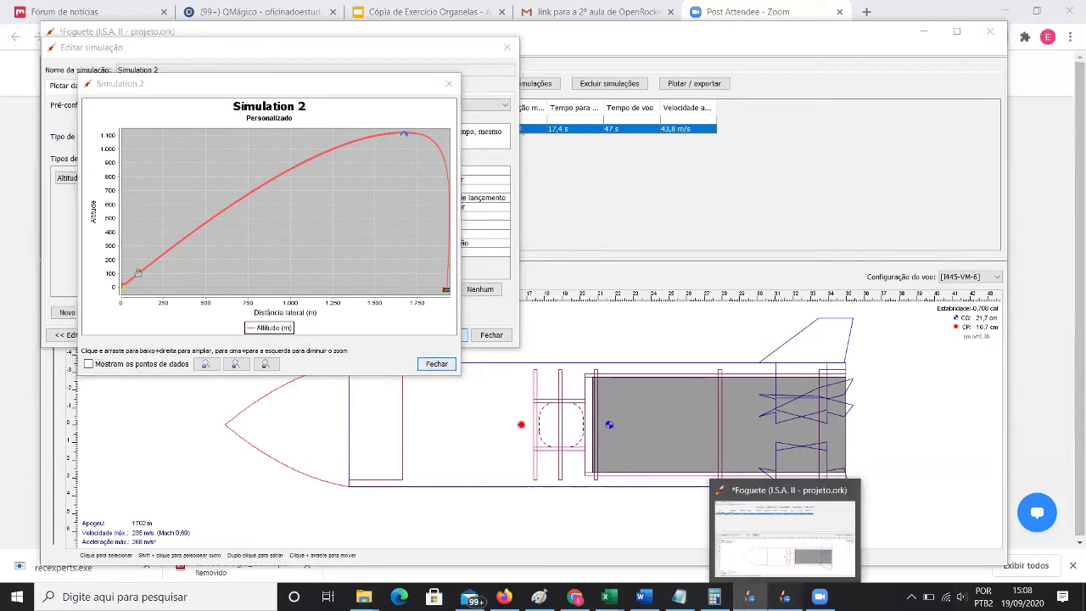
- Switch to the other open I.S.A. II project, run its Simulation 2 and examine the plot of altitude against time
left_click(748, 565)
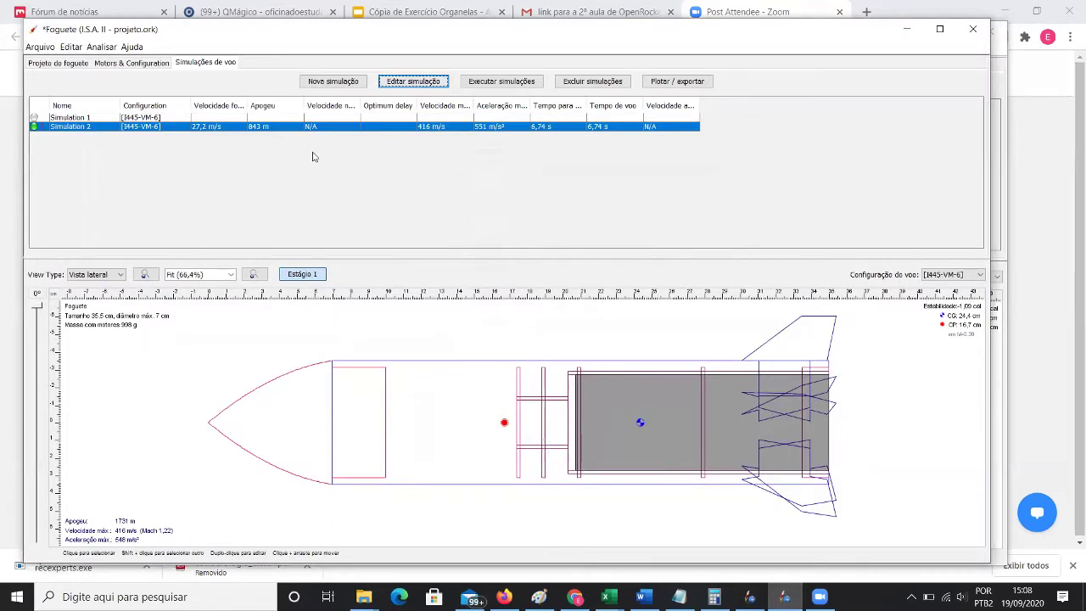
left_click(410, 81)
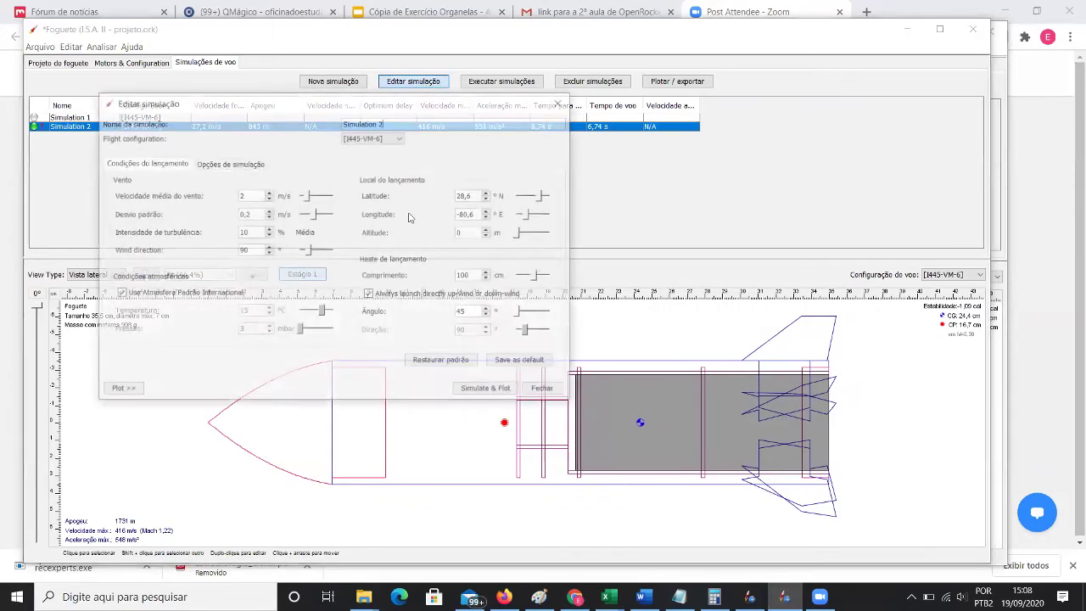
left_click(486, 390)
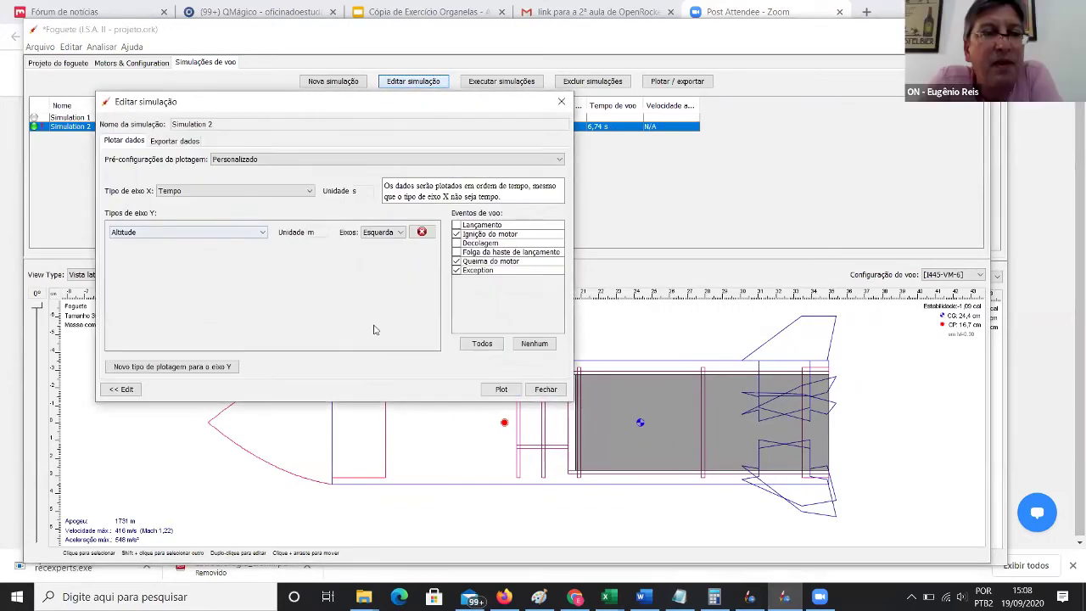
left_click(502, 390)
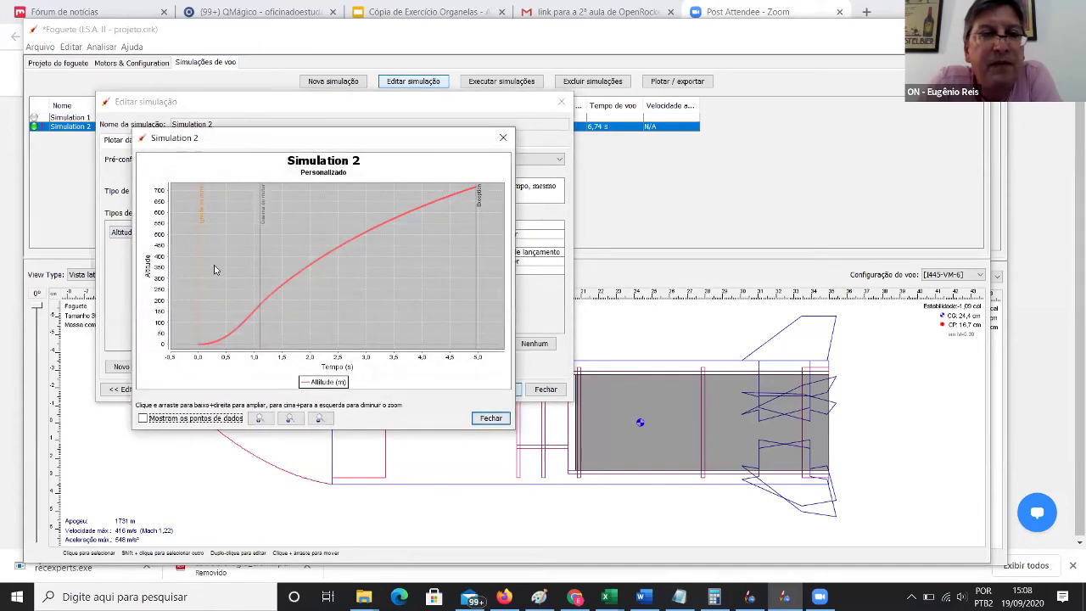
left_click(503, 137)
- Set the X-axis variable to lateral distance for this project's Simulation 2 and plot its altitude
left_click(232, 191)
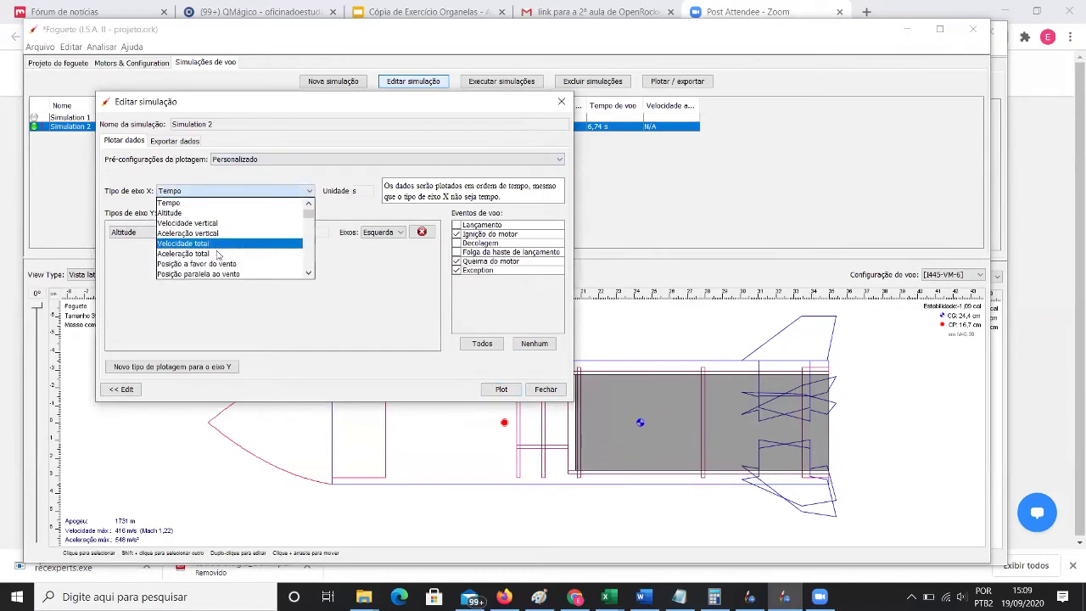
left_click(216, 254)
left_click(218, 192)
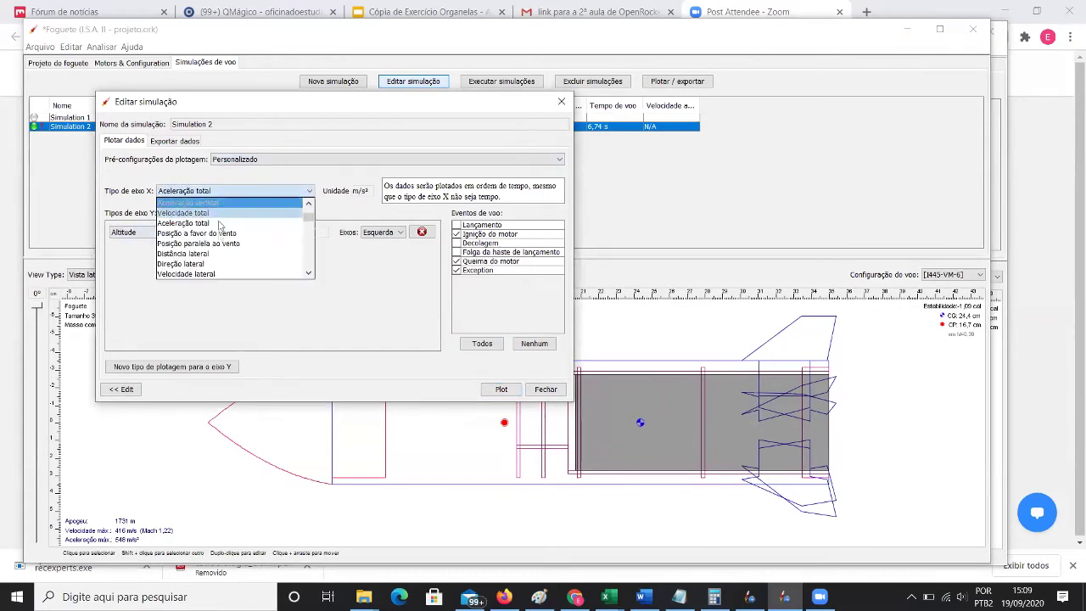
left_click(216, 254)
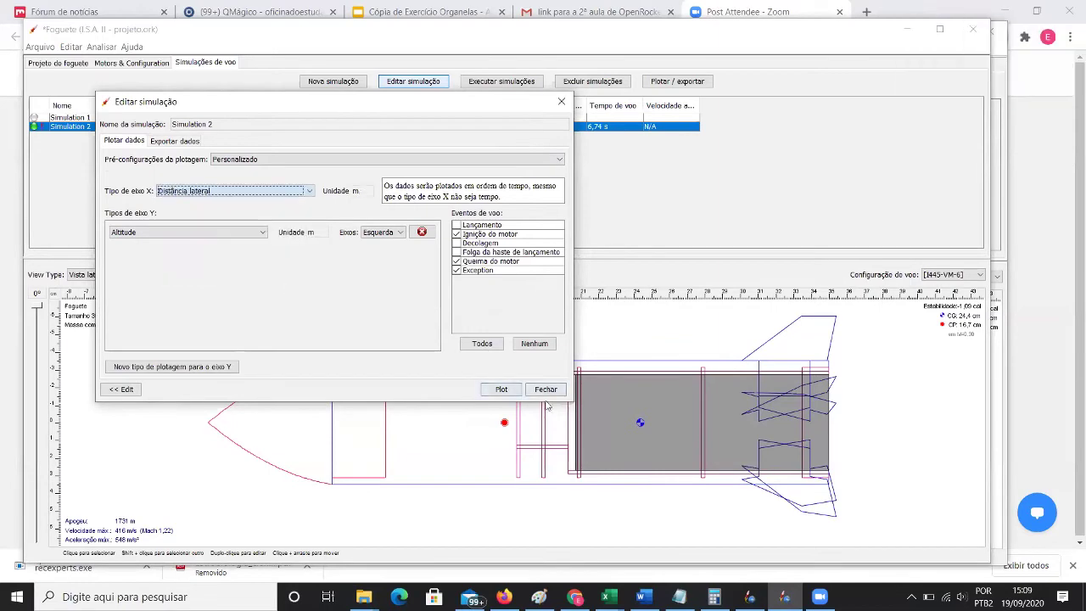
left_click(502, 390)
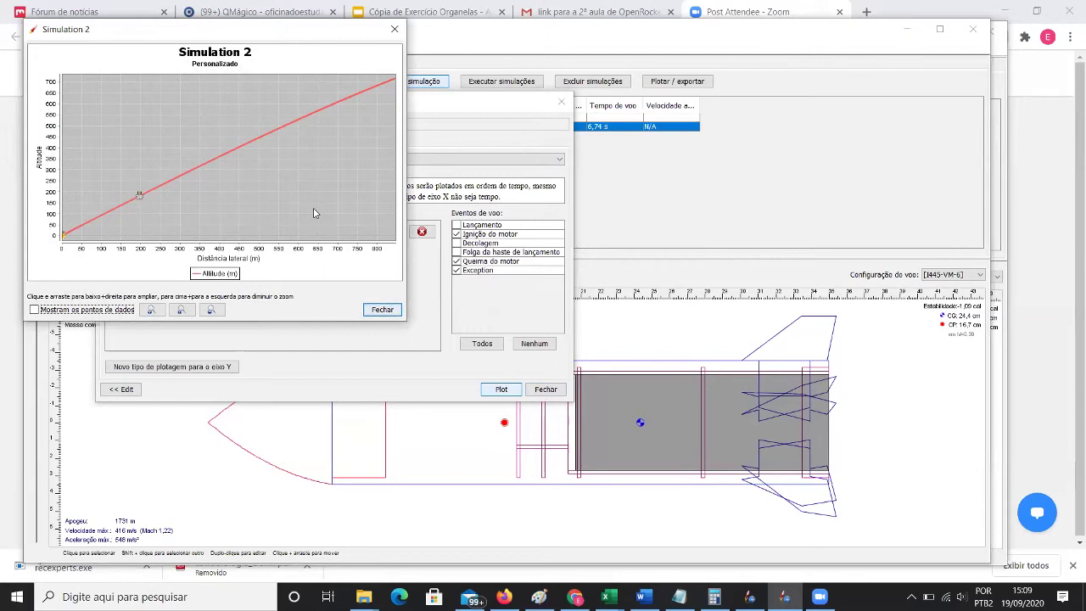
- View the bottle rocket photo in WhatsApp, return to OpenRocket, and close Simulation 2's plot and settings
left_click(820, 597)
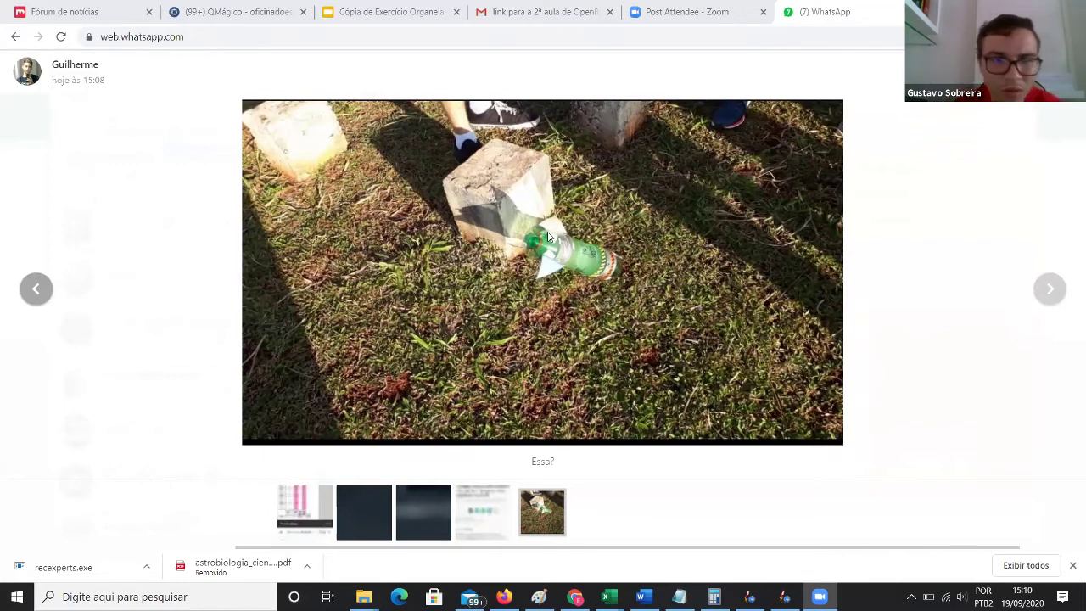
key("alt+Tab")
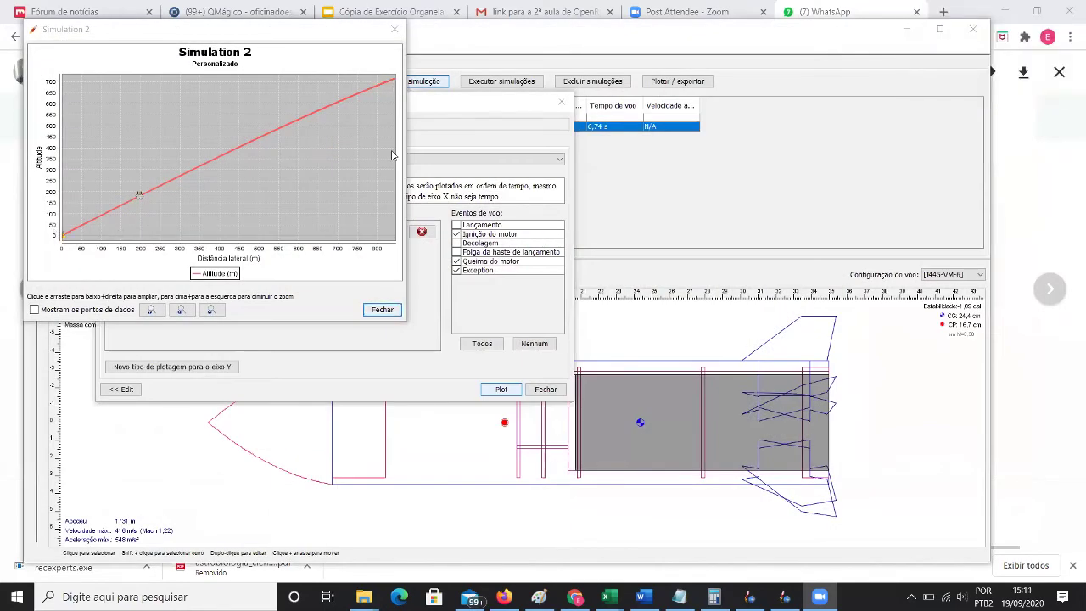
left_click(394, 34)
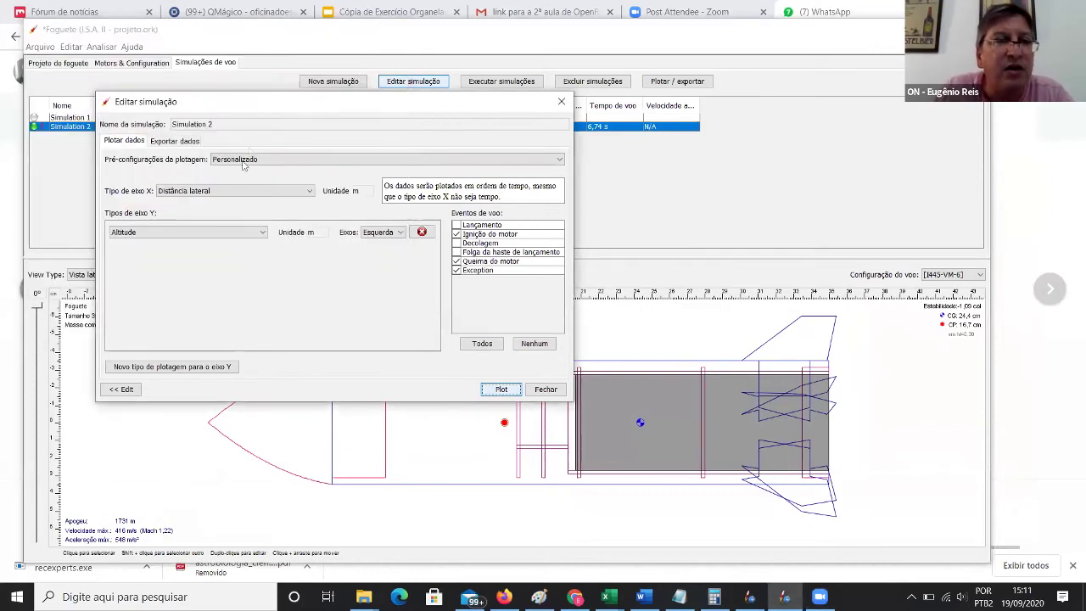
left_click(561, 101)
- Rerun Simulation 2 with the 45° launch angle and plot altitude against lateral distance again
left_click(415, 80)
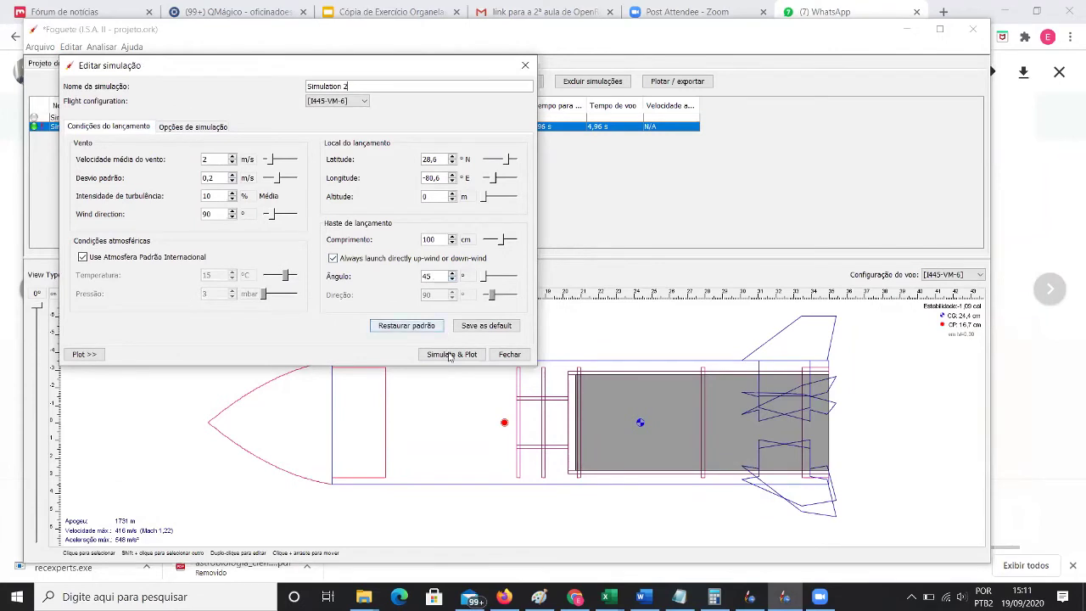
left_click(449, 354)
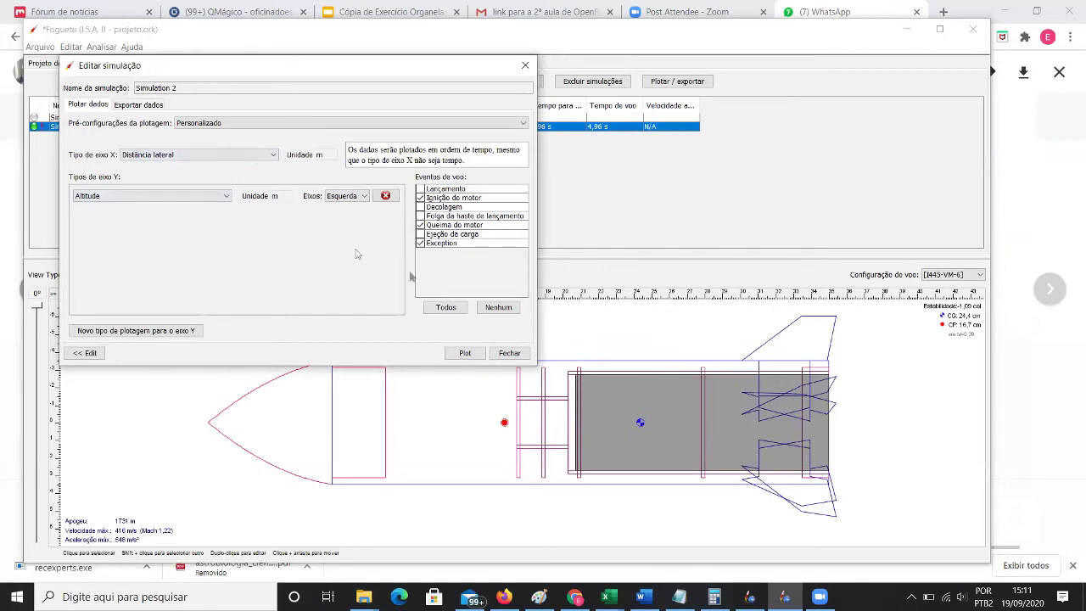
left_click(471, 354)
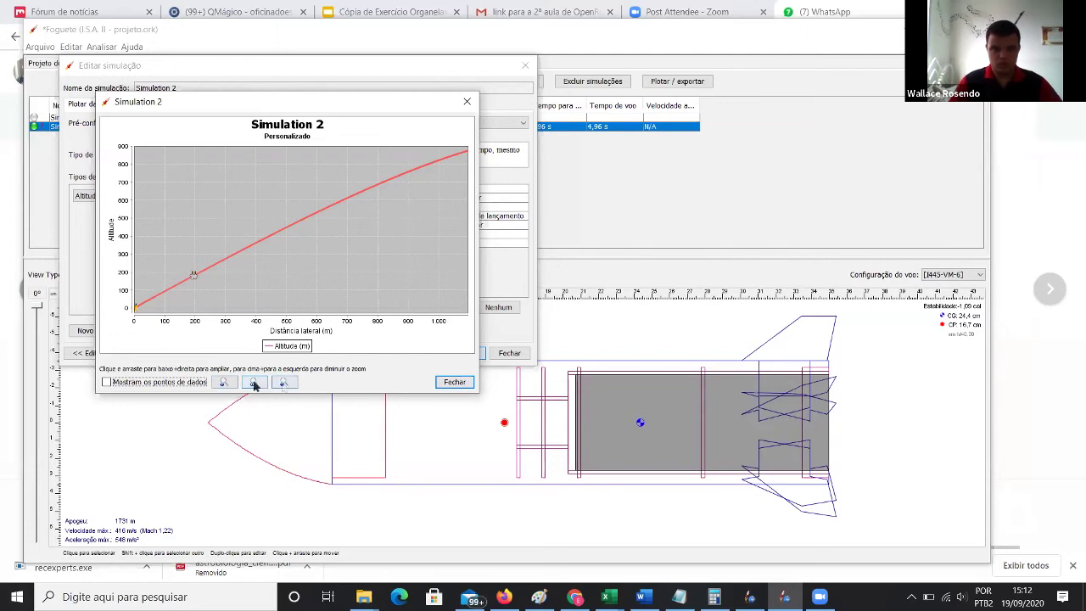
- Show the data points on the Simulation 2 curve, examine it enlarged and at full extent, and close the plot and settings
left_click(204, 383)
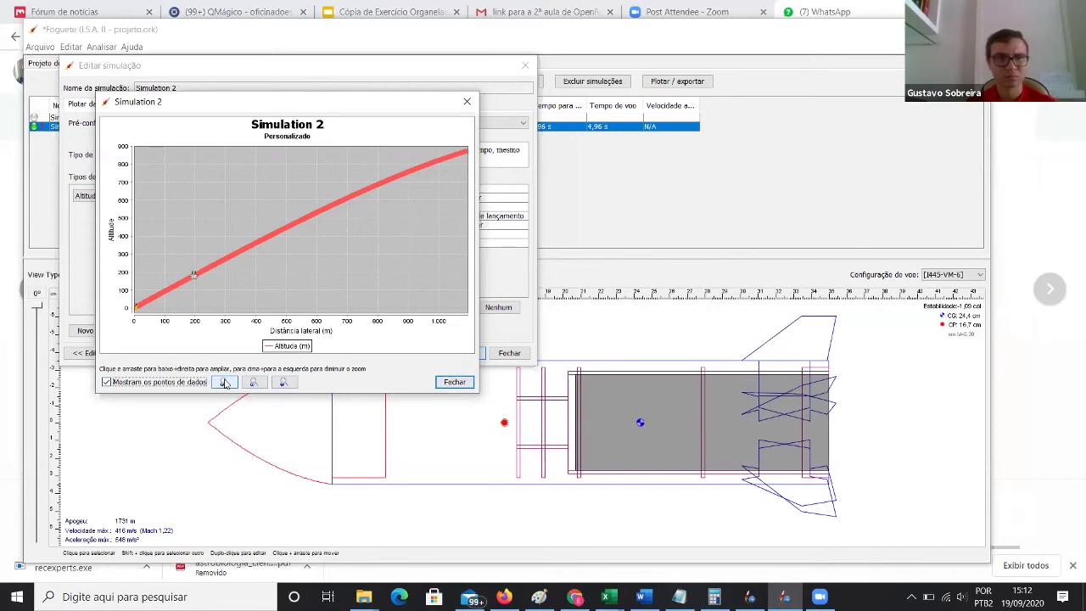
left_click(226, 382)
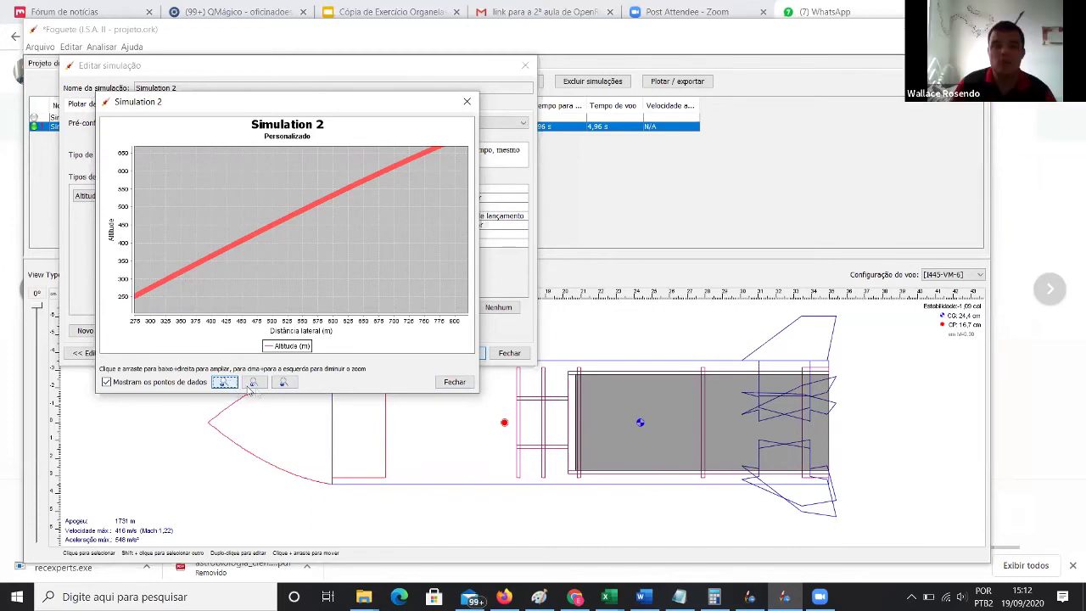
left_click(255, 382)
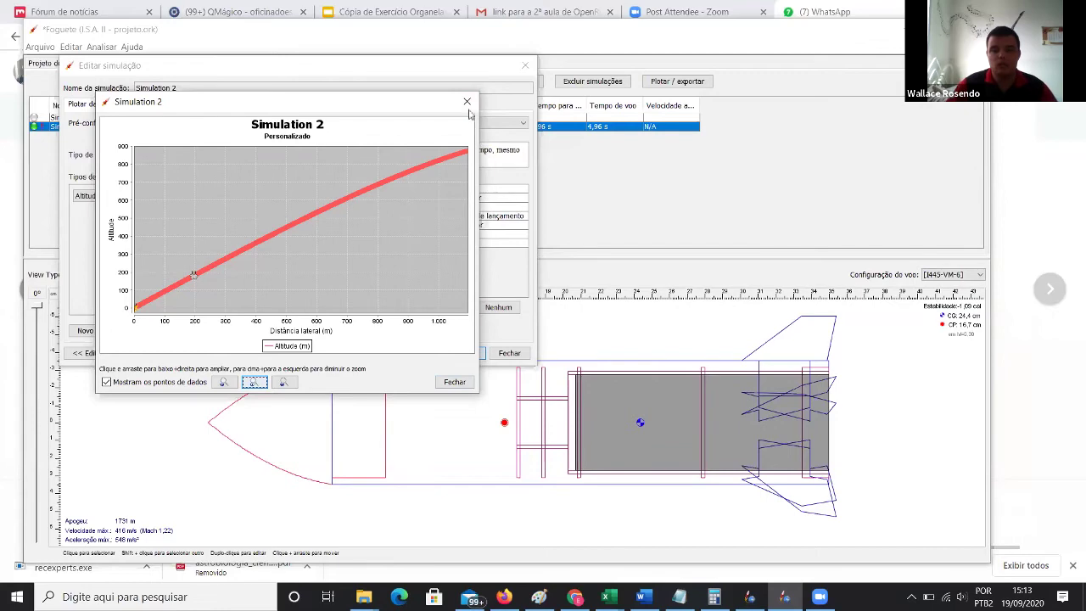
left_click(467, 101)
left_click(523, 66)
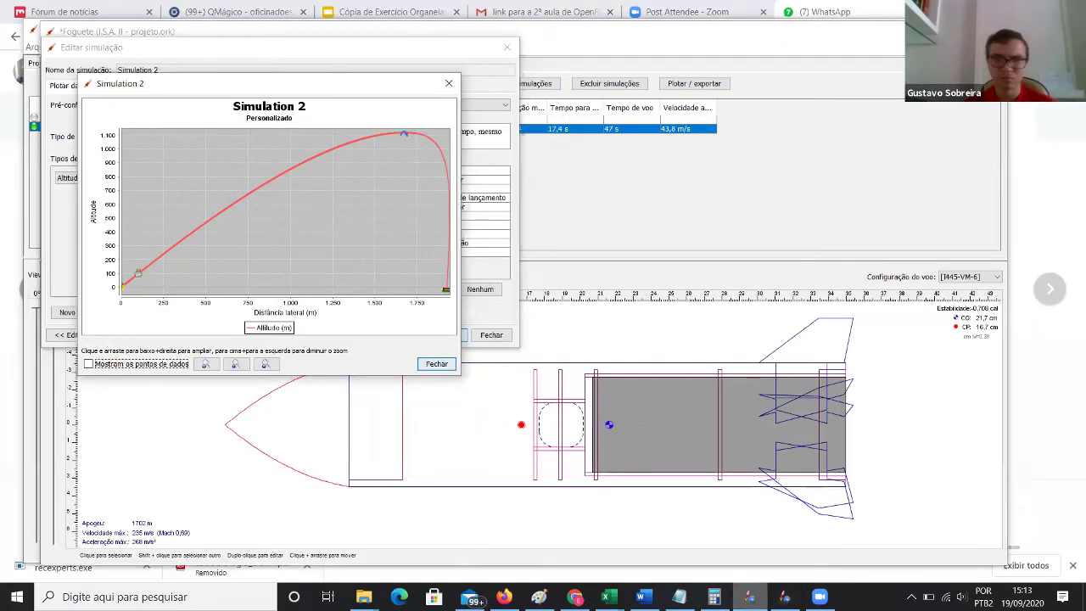
- Close Simulation 2's plot and settings, and review the shape, dimensions and material in the nose cone's configuration
left_click(447, 84)
left_click(508, 48)
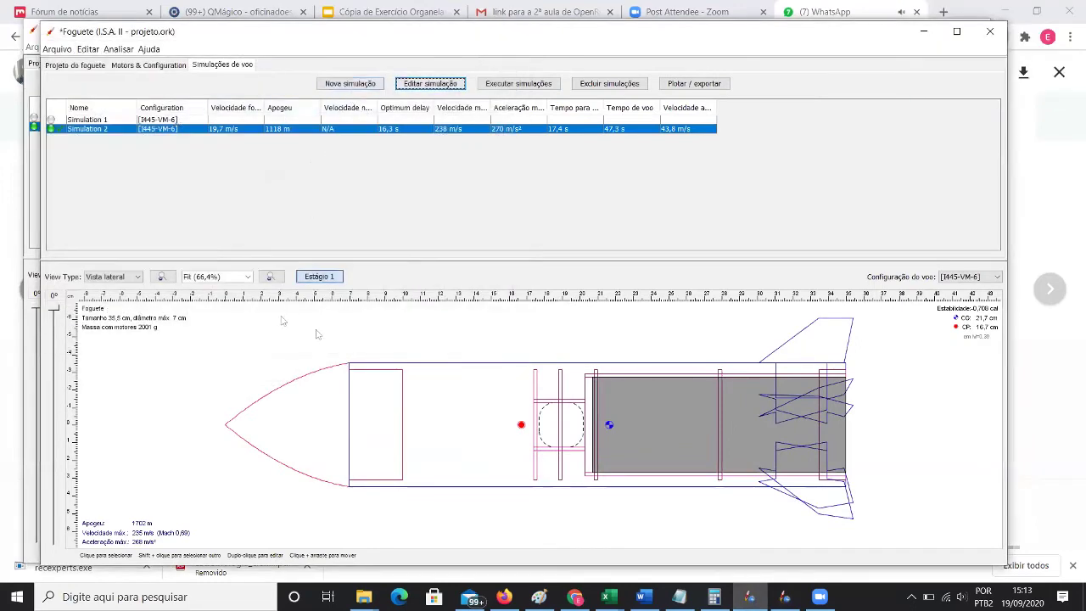
left_click(76, 66)
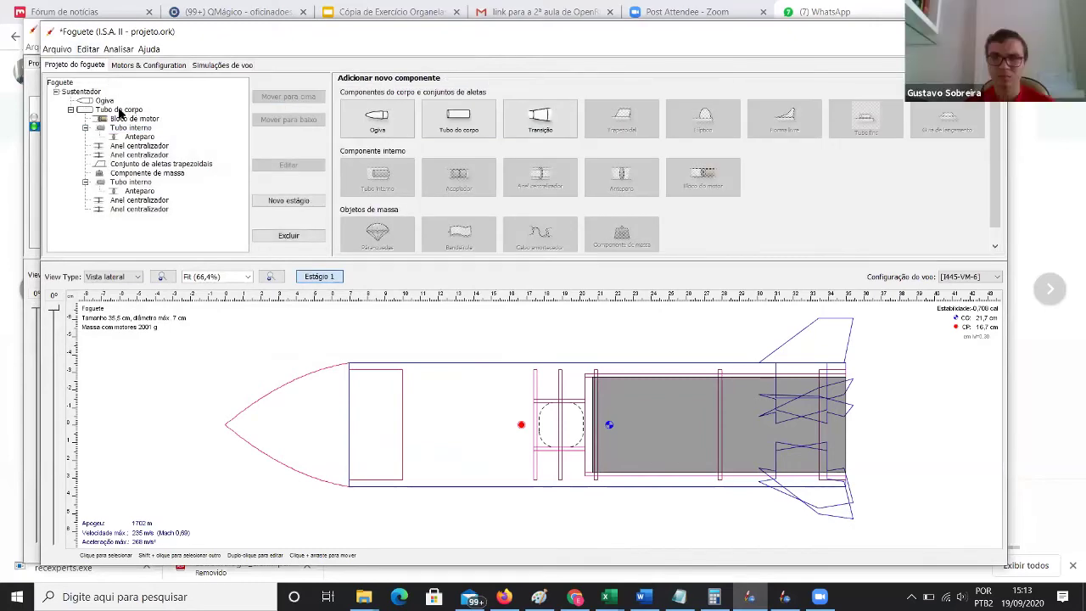
left_click(104, 100)
left_click(290, 165)
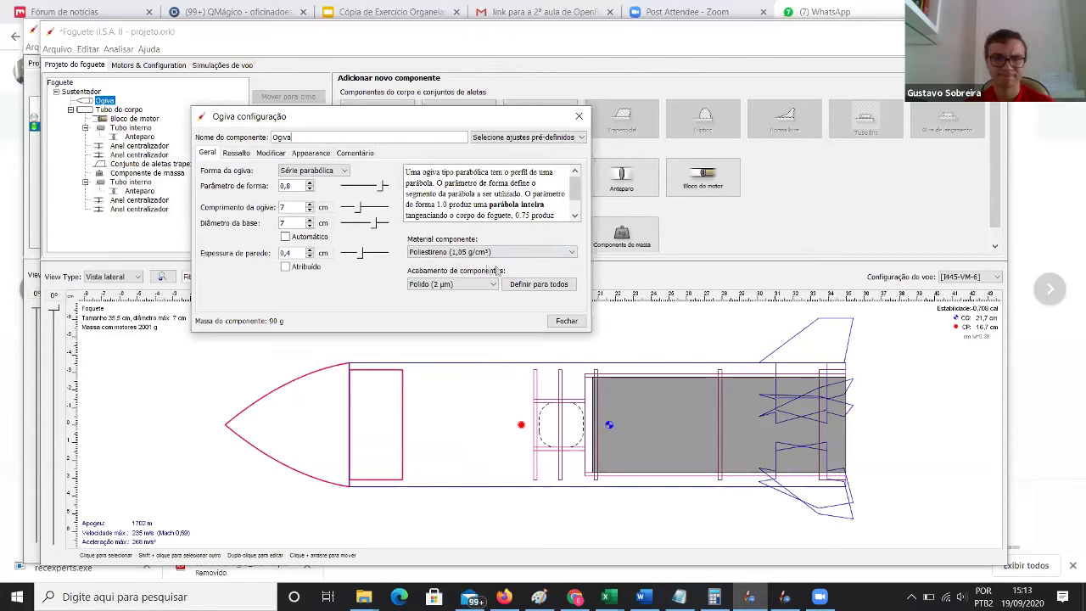
mouse_move(502, 270)
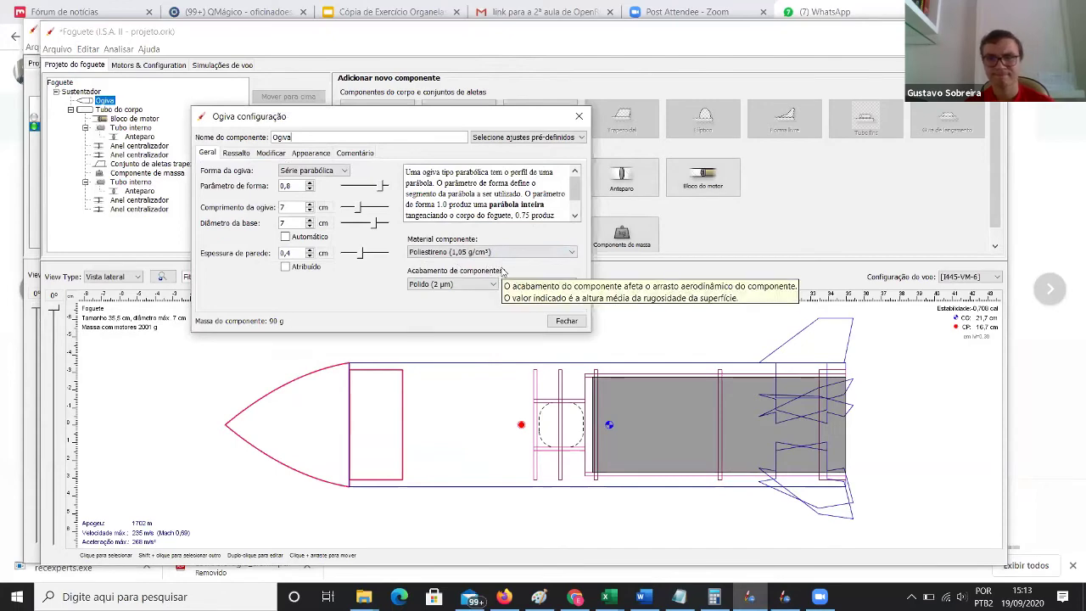
left_click(579, 115)
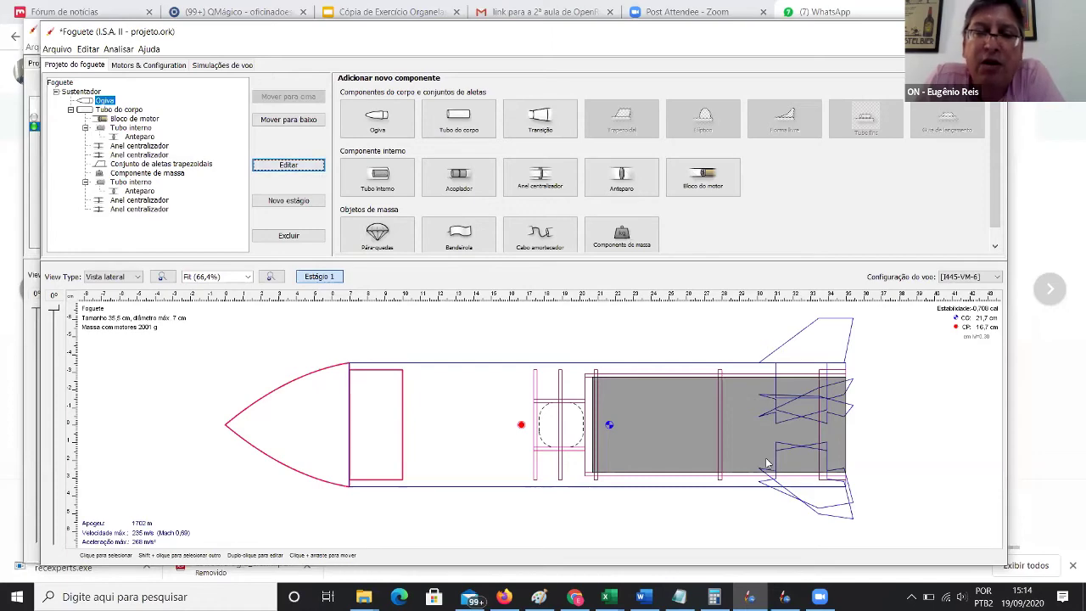
- Try a 5° cant angle on the trapezoidal fin set, undo the change and close the fin configuration
left_click(168, 163)
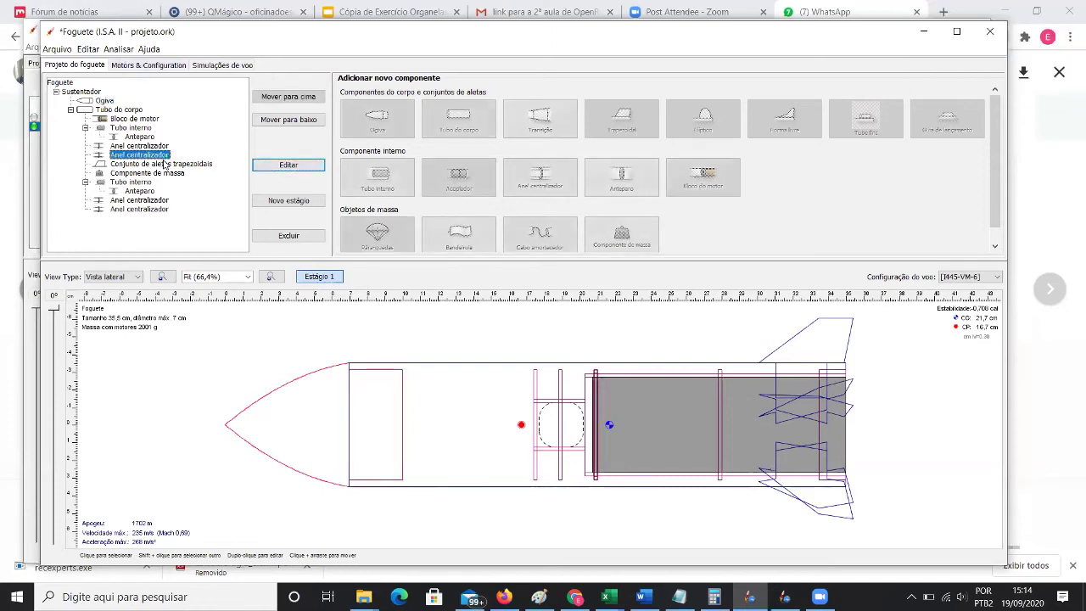
left_click(278, 167)
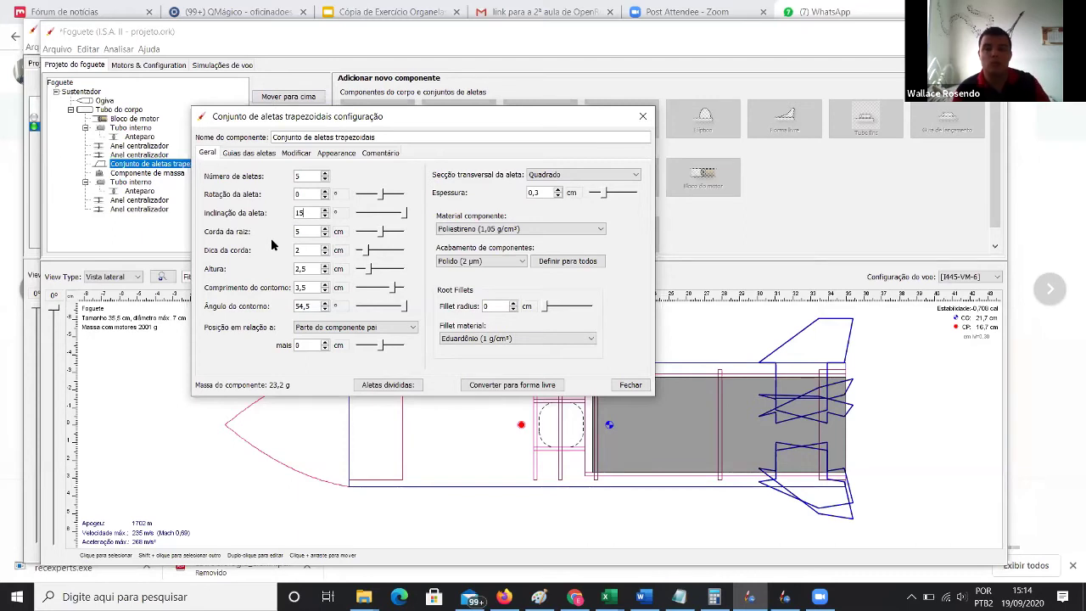
key("BackSpace")
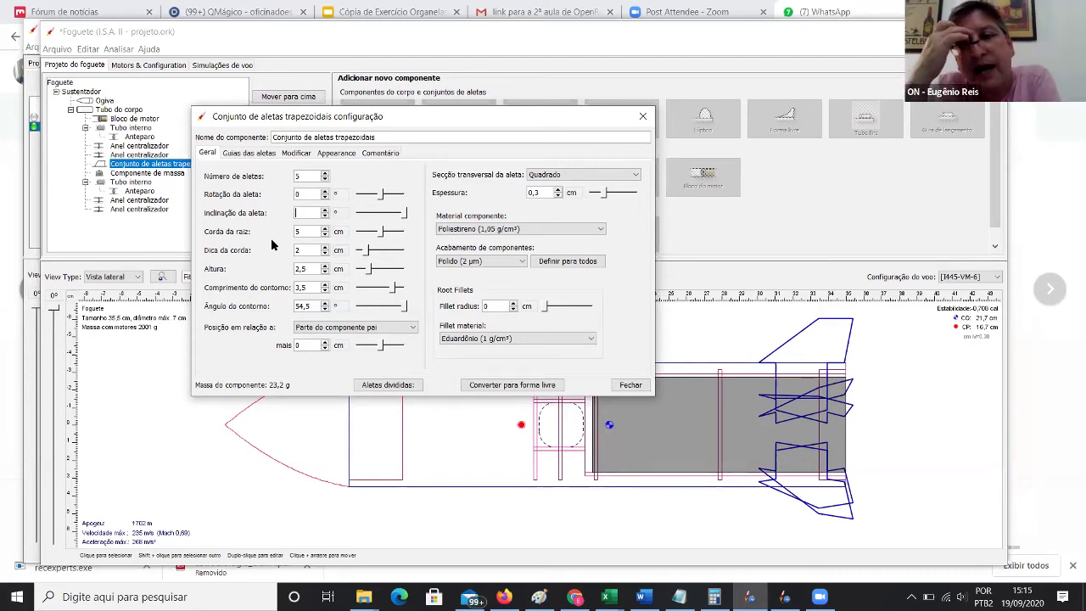
key("BackSpace")
type("5")
key("Return")
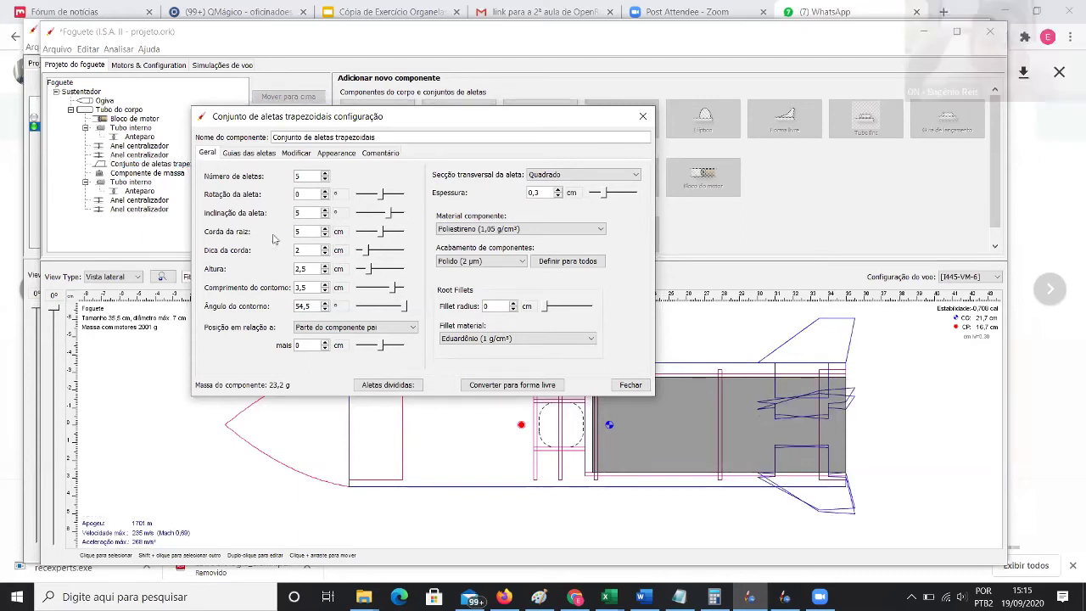
key("ctrl+z")
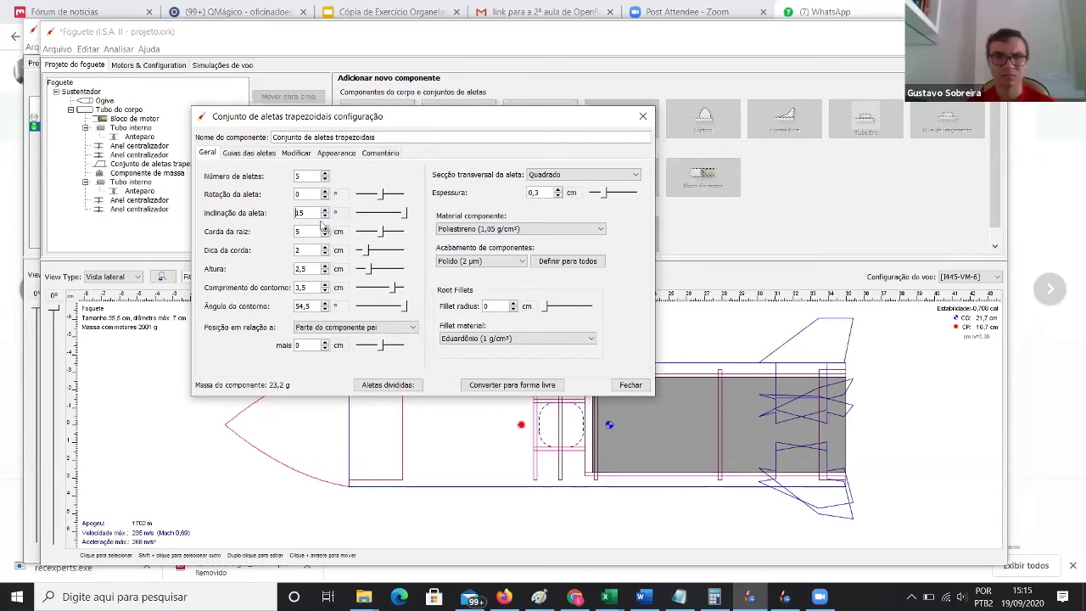
left_click(644, 117)
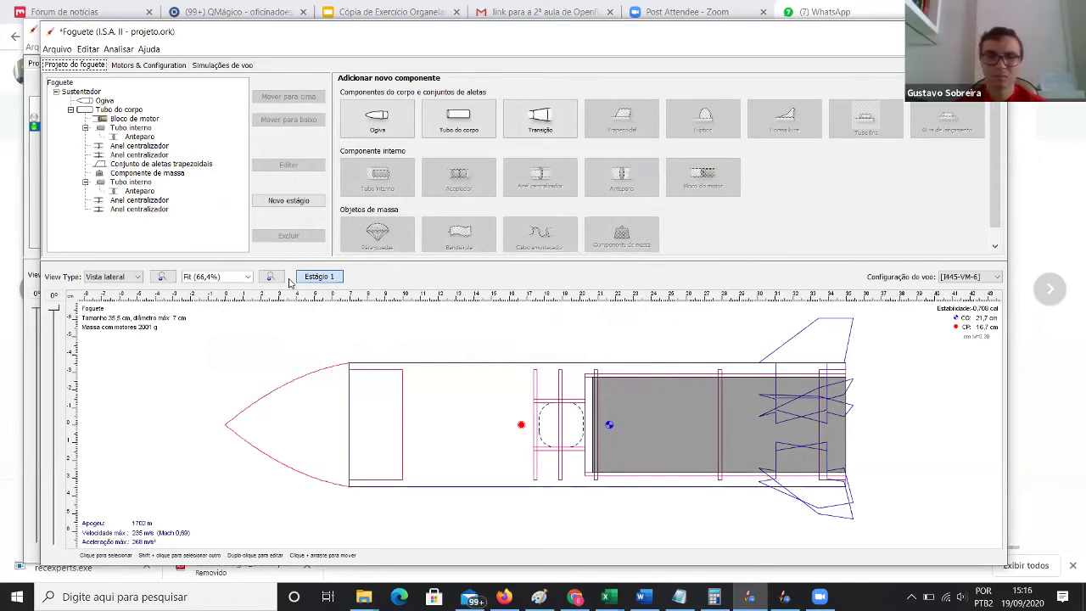
- Display the rocket in the finished 3D view and rotate it to examine the fins and body lettering
left_click(127, 277)
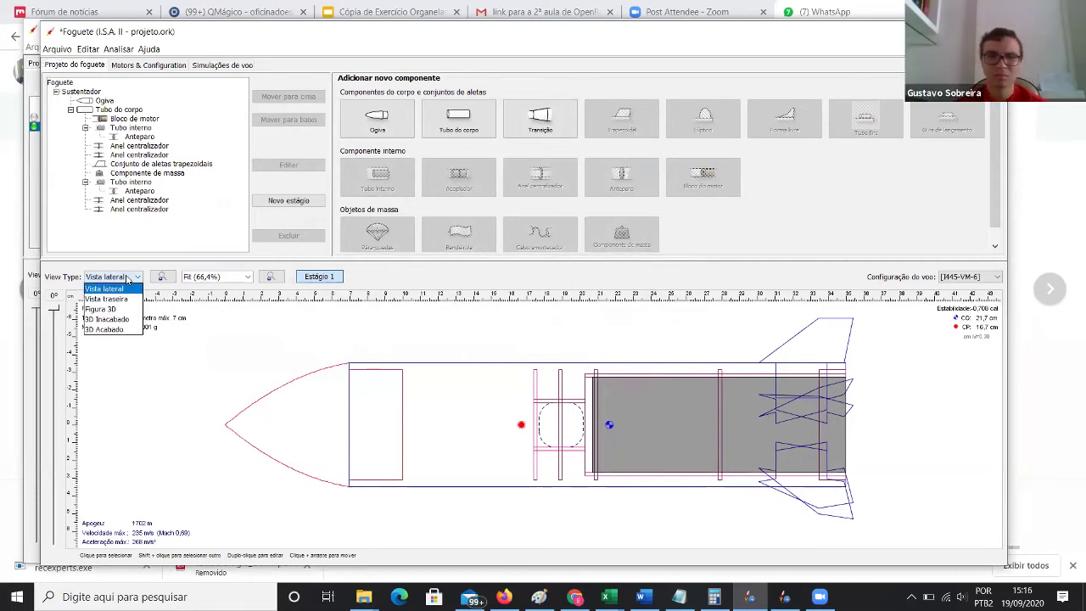
left_click(129, 330)
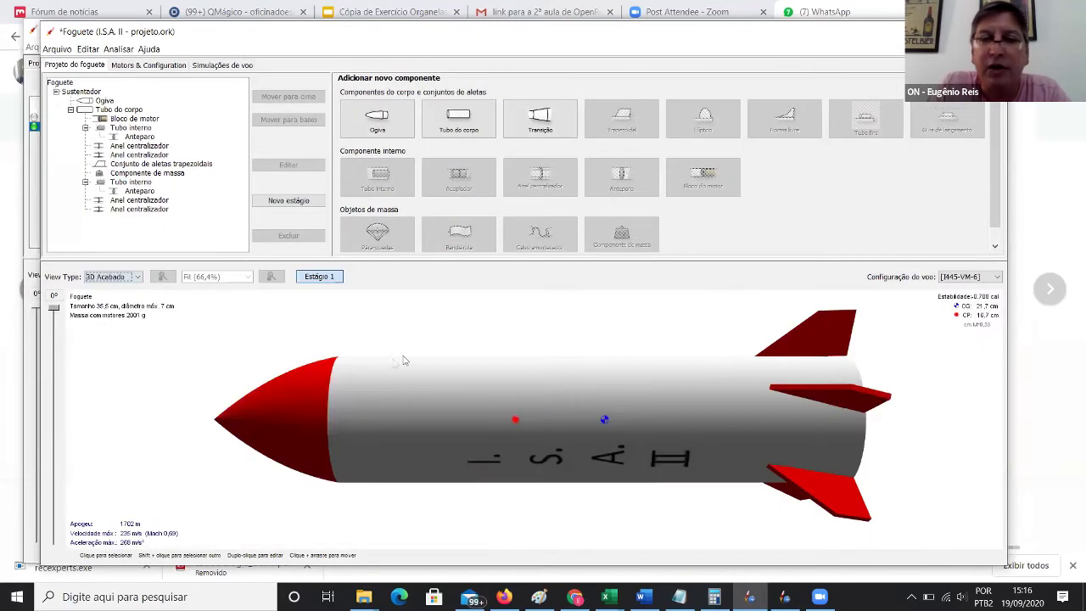
left_click_drag(419, 289, 488, 383)
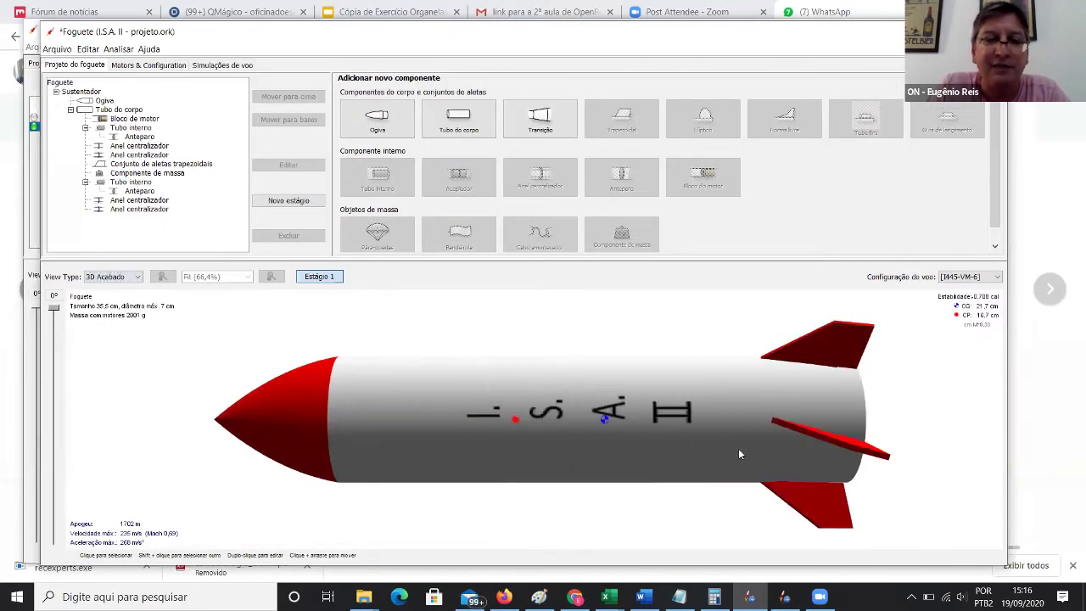
left_click_drag(717, 488, 706, 437)
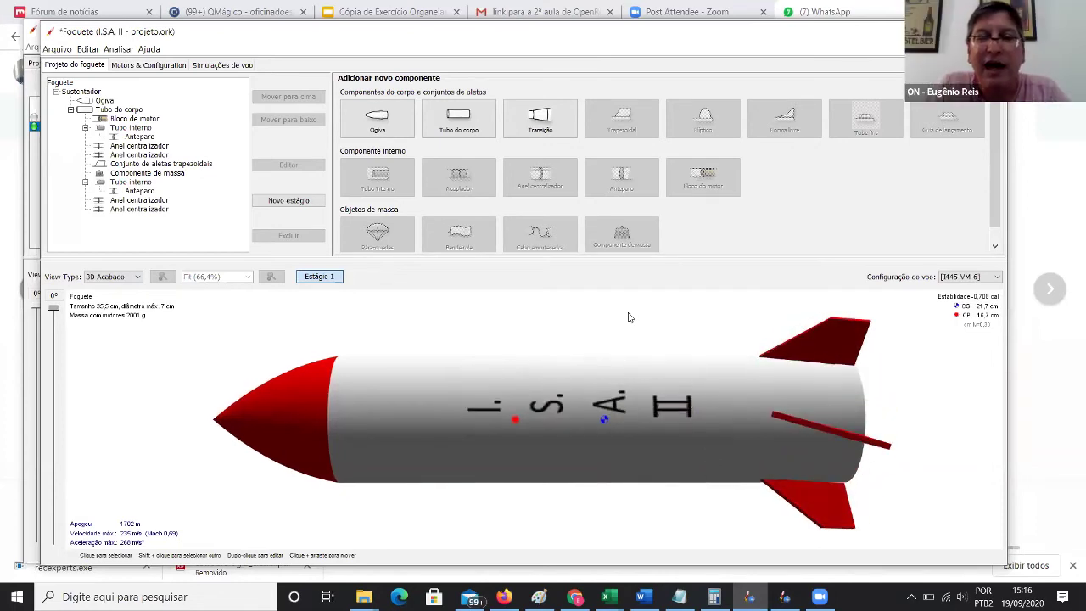
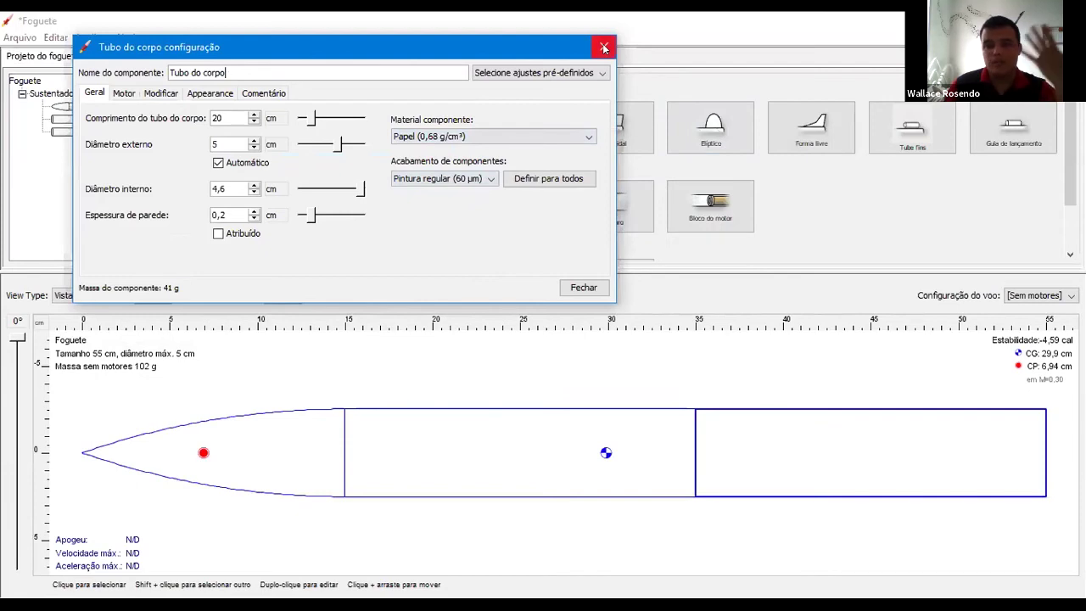
- Close the second body tube's configuration and add a trapezoidal fin set to that tube with the default dimensions
left_click(604, 48)
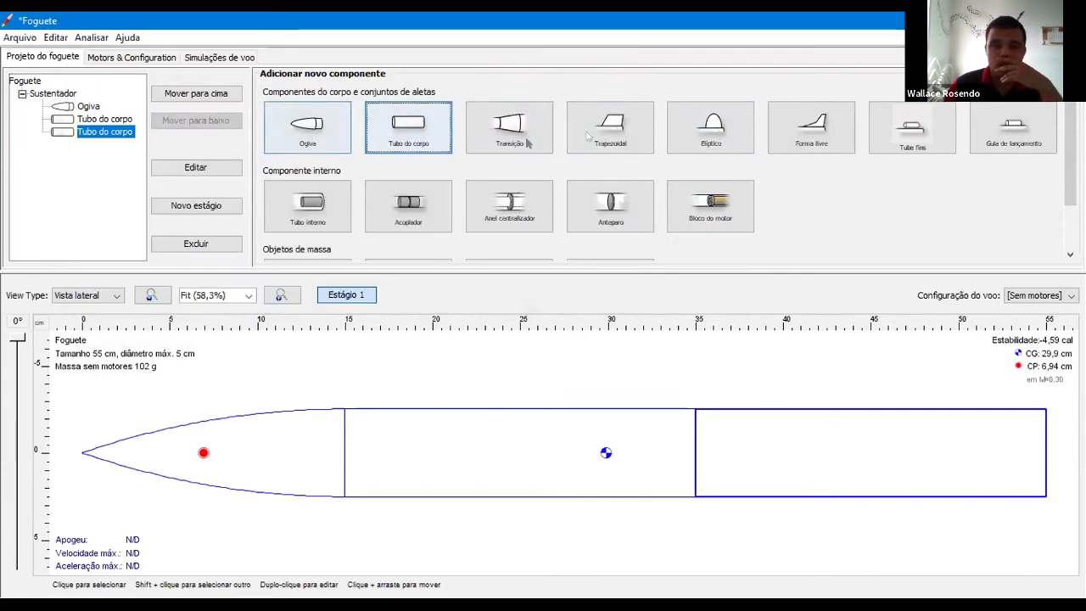
left_click(615, 136)
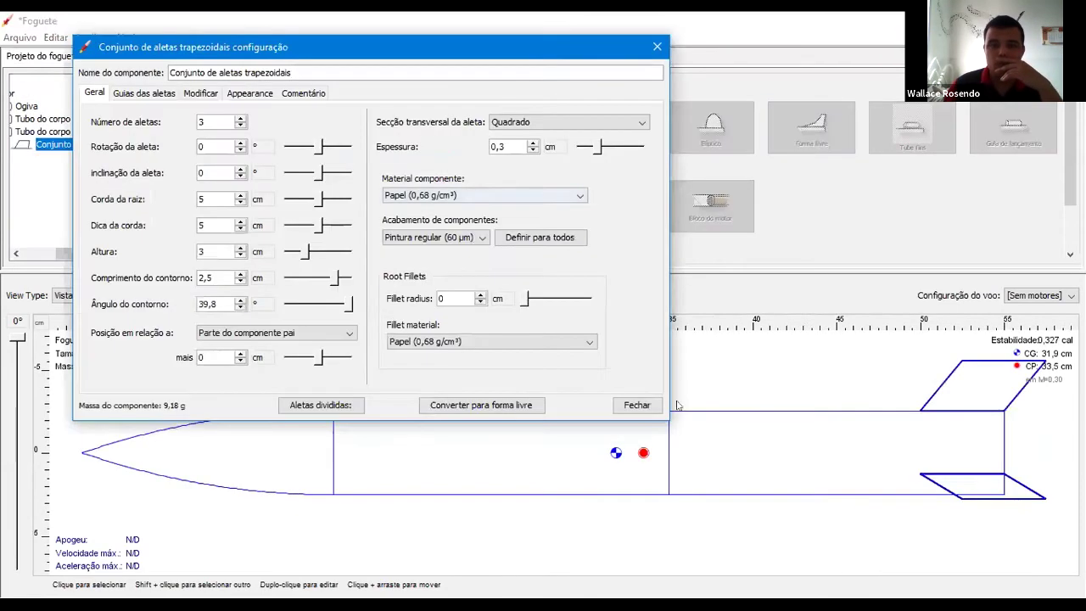
left_click(637, 405)
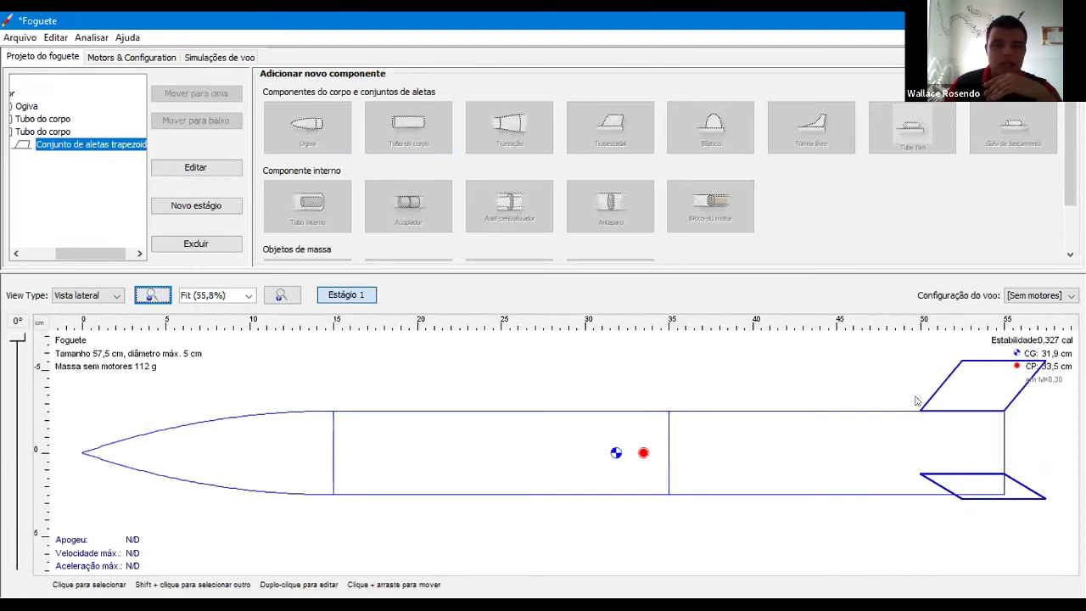
- Set the material of the aft body tube, which carries the fins, to PVC (1,39 g/cm³)
double_click(42, 131)
left_click(492, 136)
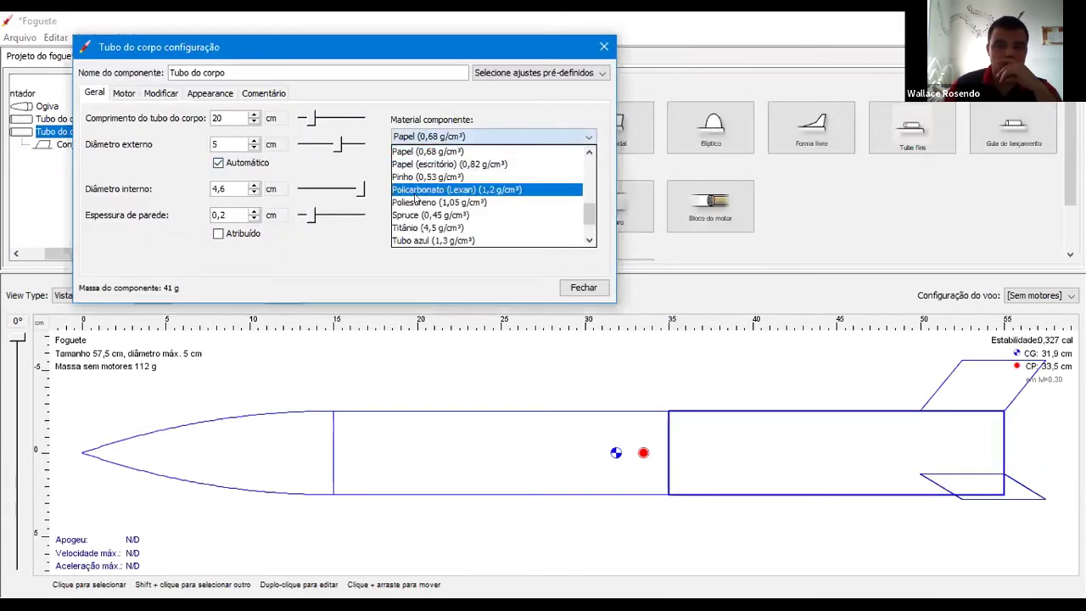
scroll(445, 202, "down", 1)
scroll(437, 204, "up", 1)
scroll(429, 205, "down", 1)
scroll(428, 205, "up", 2)
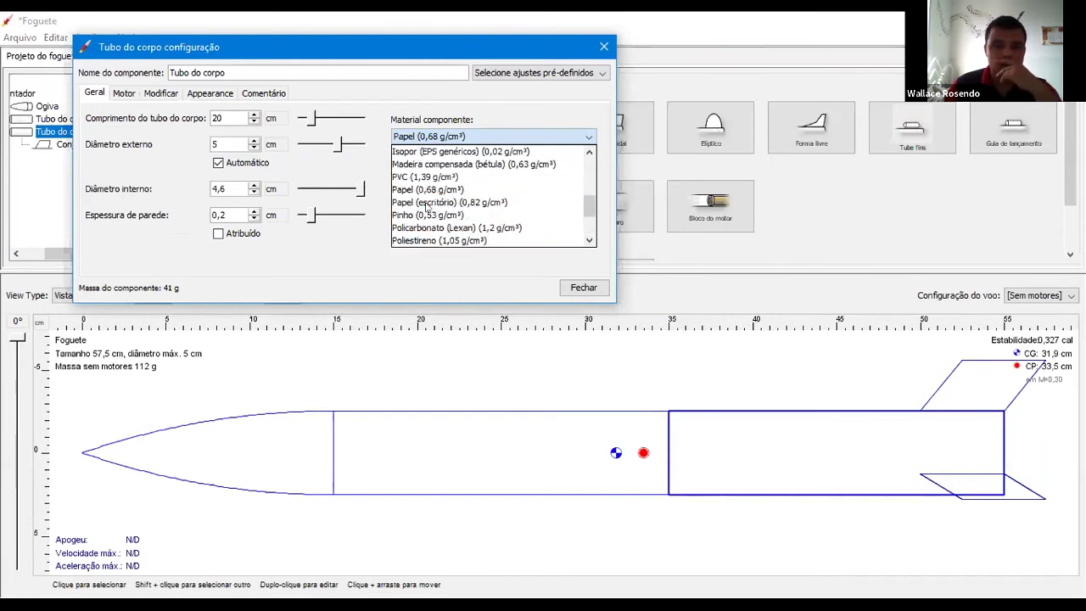
left_click(420, 179)
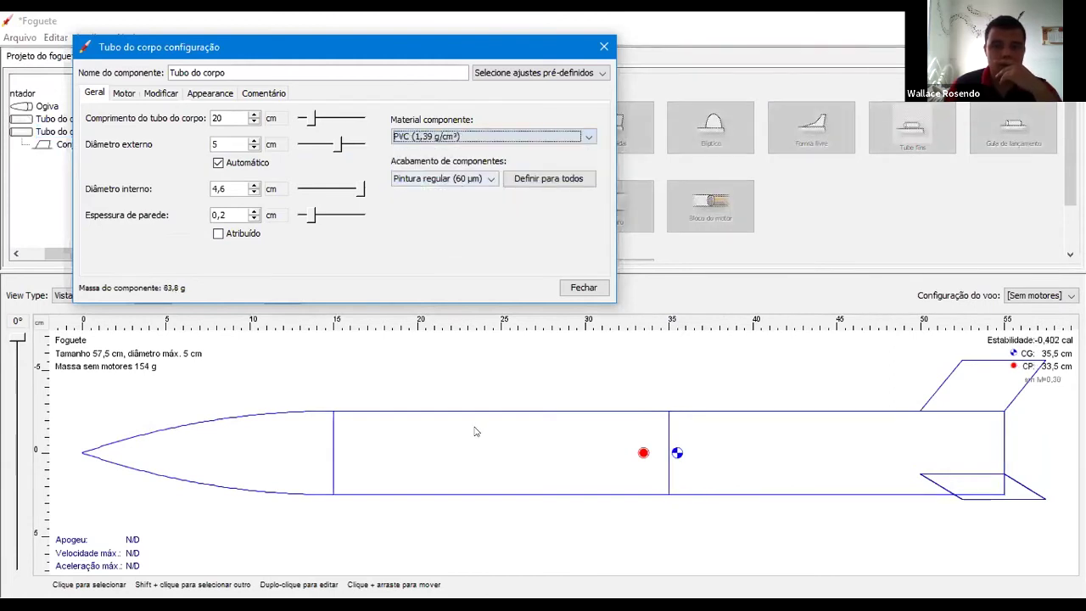
- Set the material of the forward body tube to PVC (1,39 g/cm³)
scroll(448, 139, "up", 3)
left_click(448, 138)
scroll(436, 199, "down", 3)
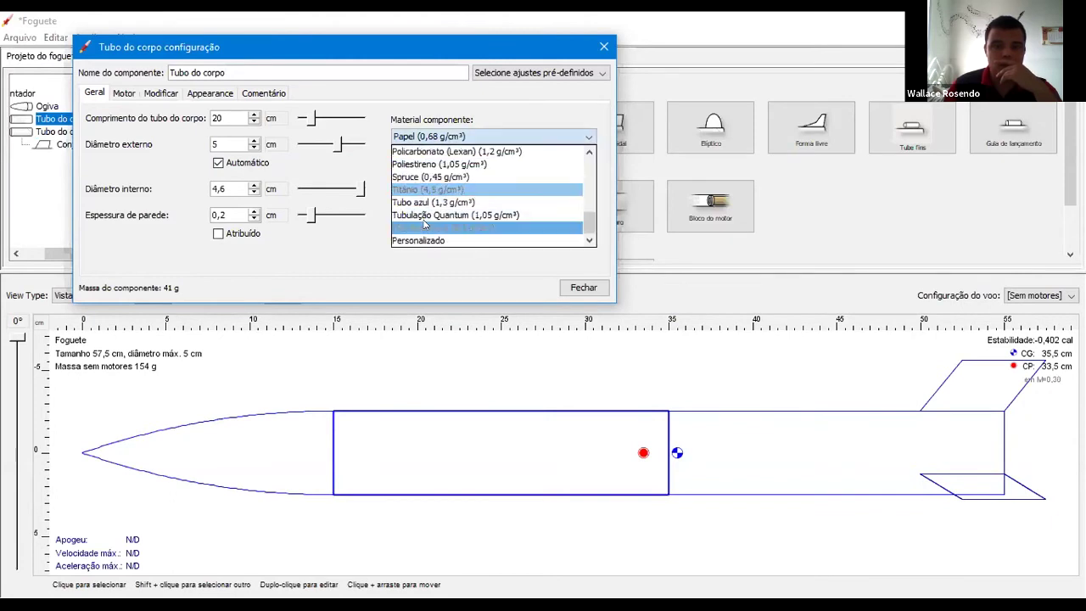
scroll(435, 199, "up", 3)
left_click(428, 179)
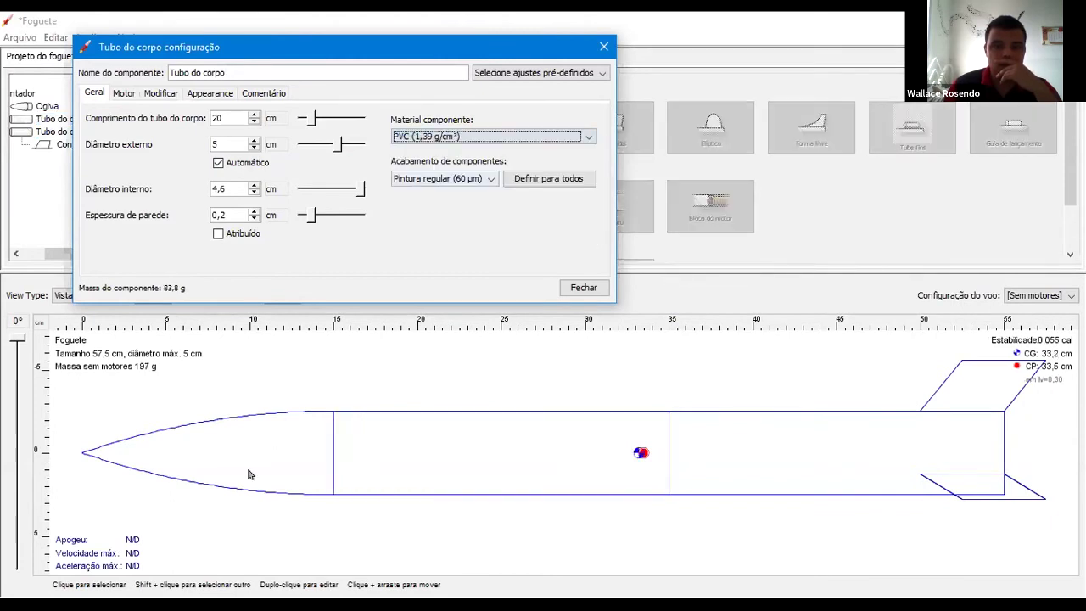
- Set the nose cone's material to Fibra de vidro (1,85 g/cm³) and close its configuration
left_click(249, 474)
left_click(408, 235)
scroll(416, 271, "down", 3)
scroll(416, 267, "up", 3)
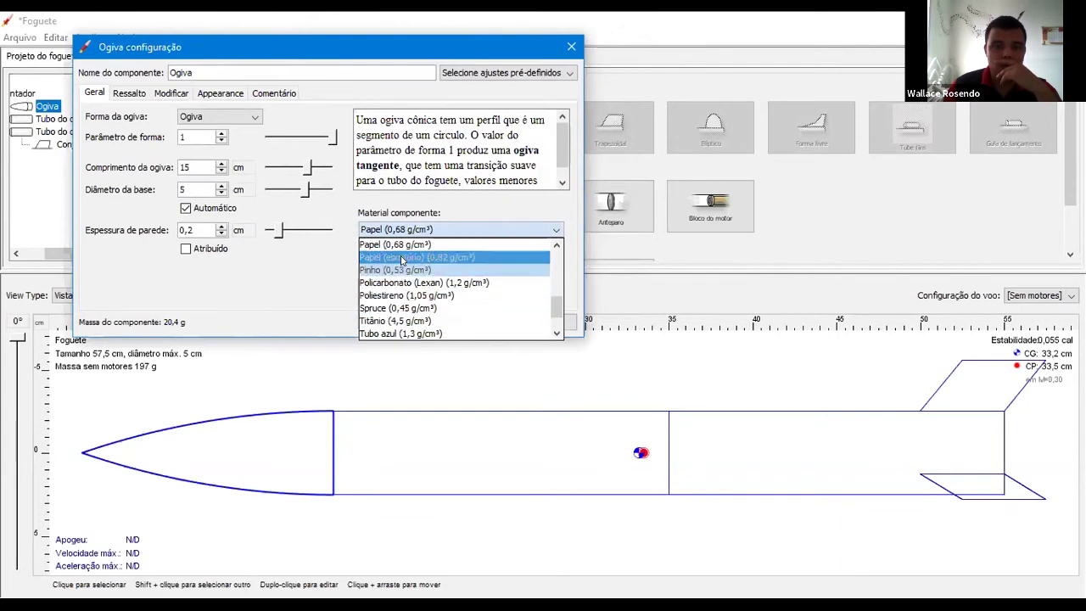
scroll(416, 267, "up", 2)
left_click(407, 257)
left_click(544, 327)
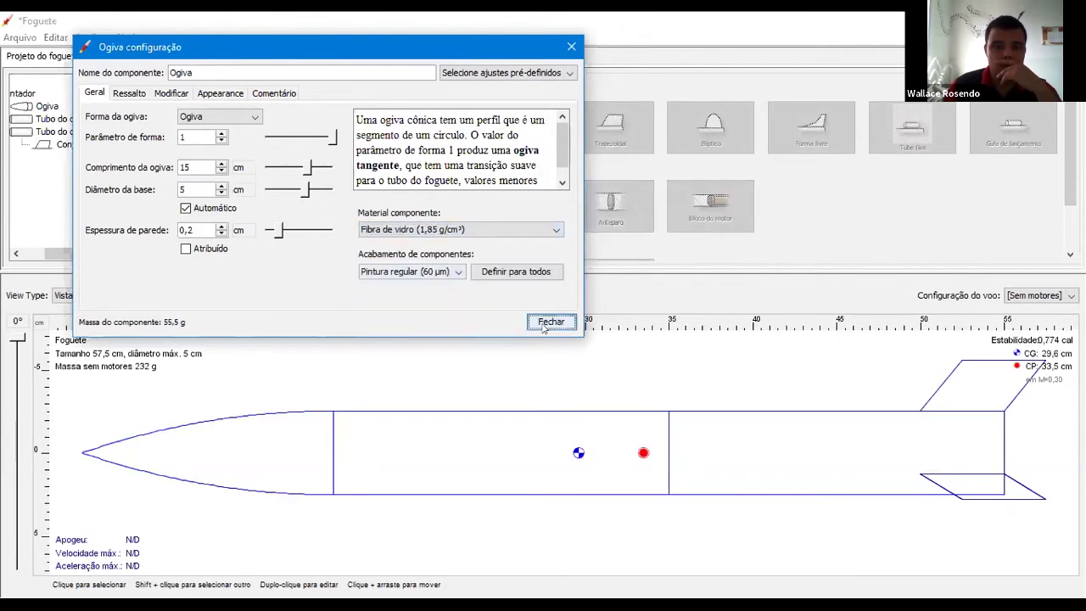
- Make the forward body tube a motor mount in its configuration
left_click(793, 454)
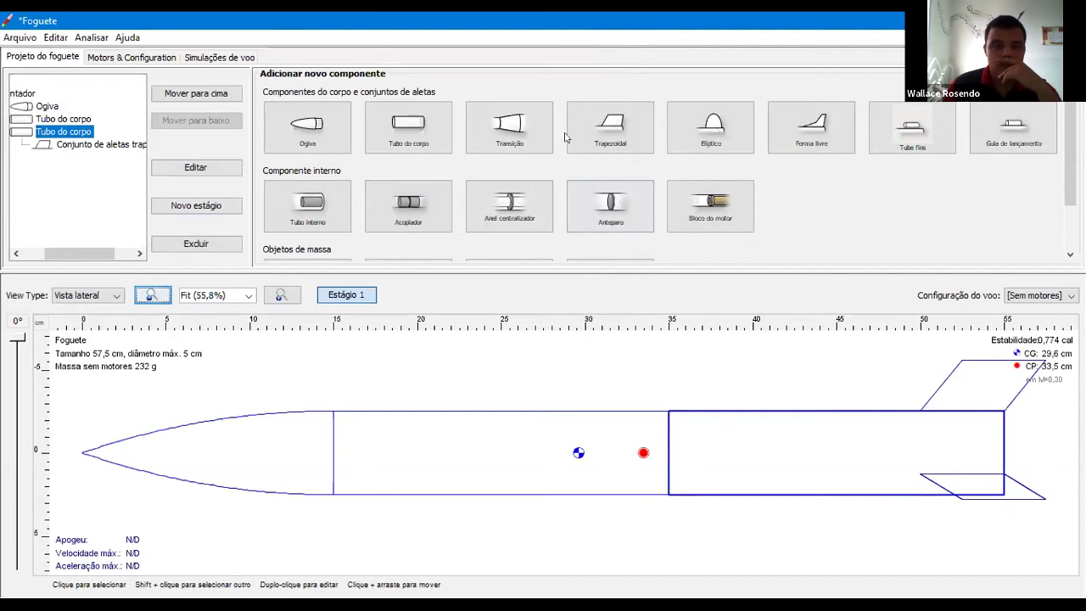
left_click(64, 119)
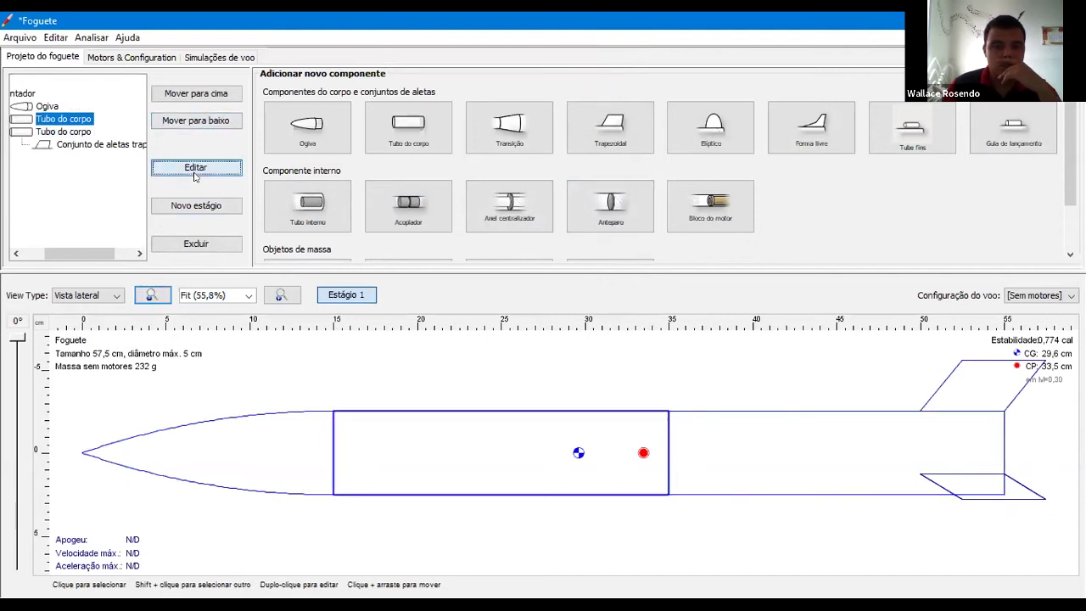
left_click(196, 167)
left_click(125, 93)
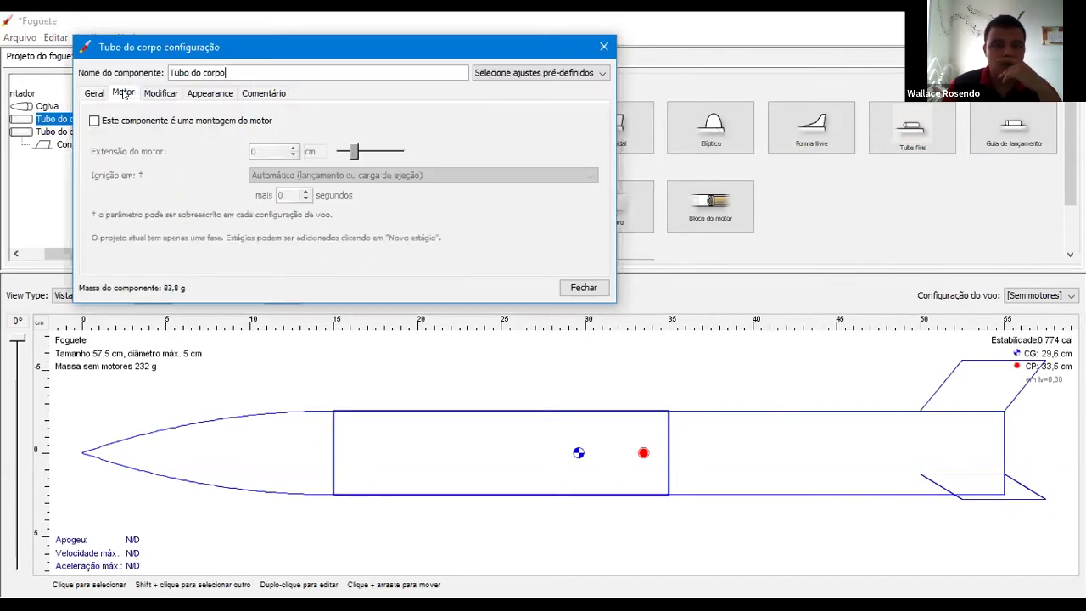
left_click(120, 121)
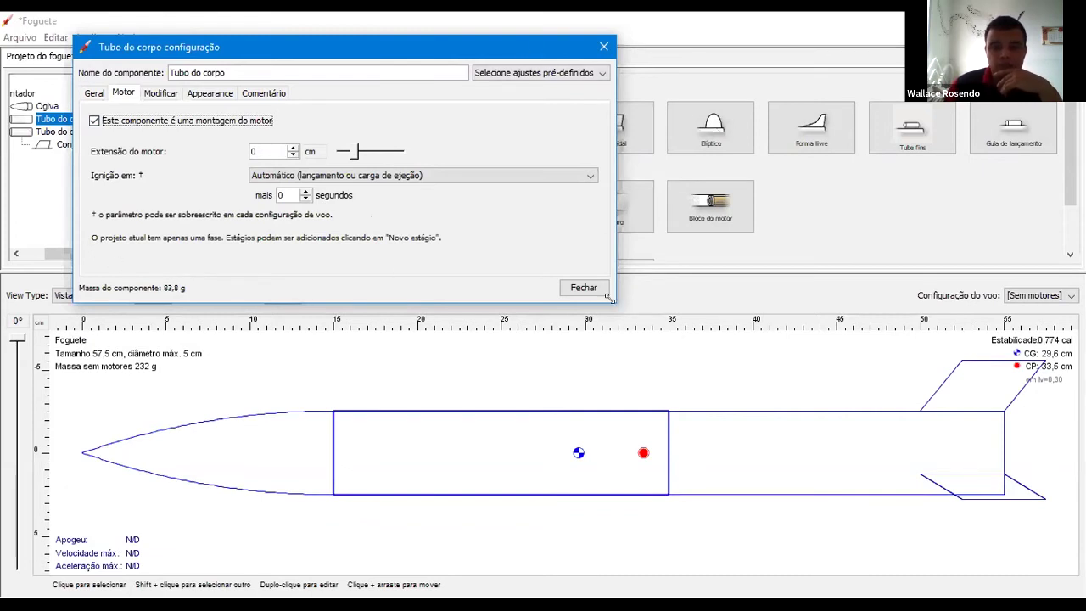
- Review the forward body tube's ignition options, keep Automático (lançamento ou carga de ejeção) selected and close its configuration
left_click_drag(607, 297, 991, 518)
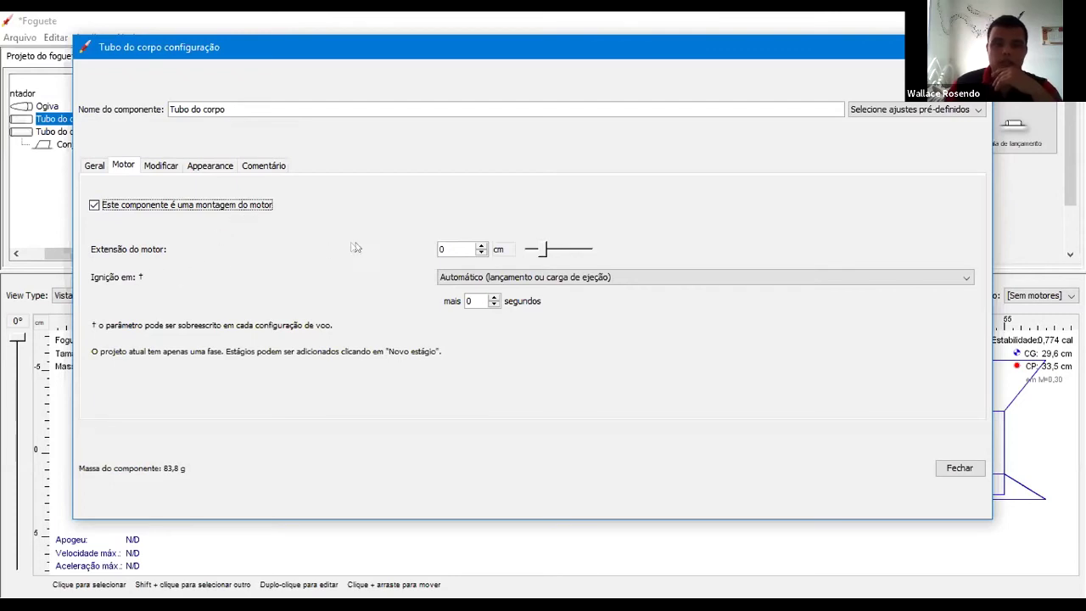
left_click(564, 280)
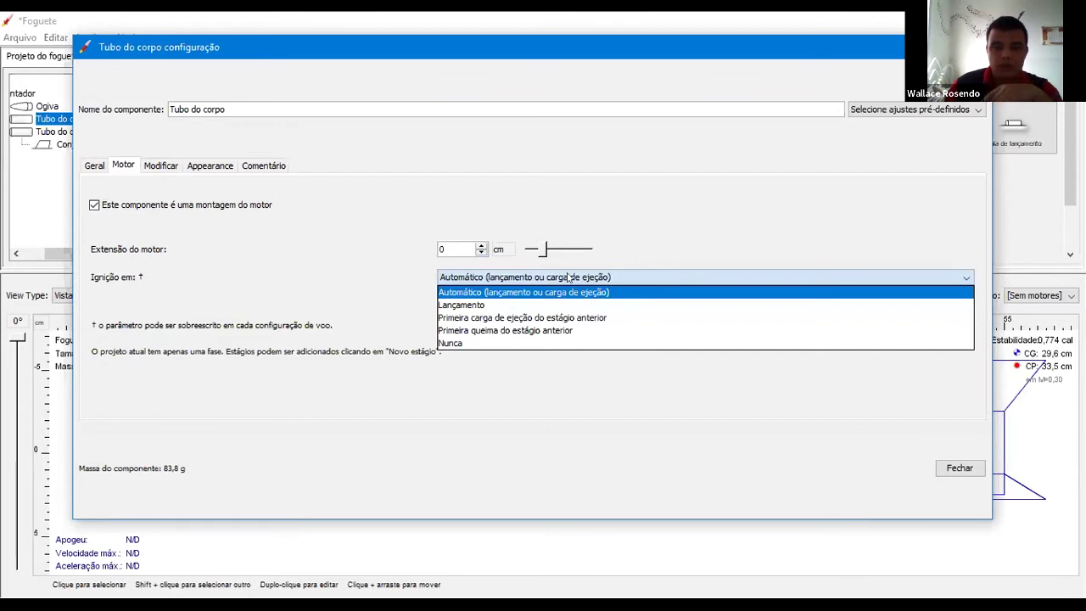
left_click(535, 292)
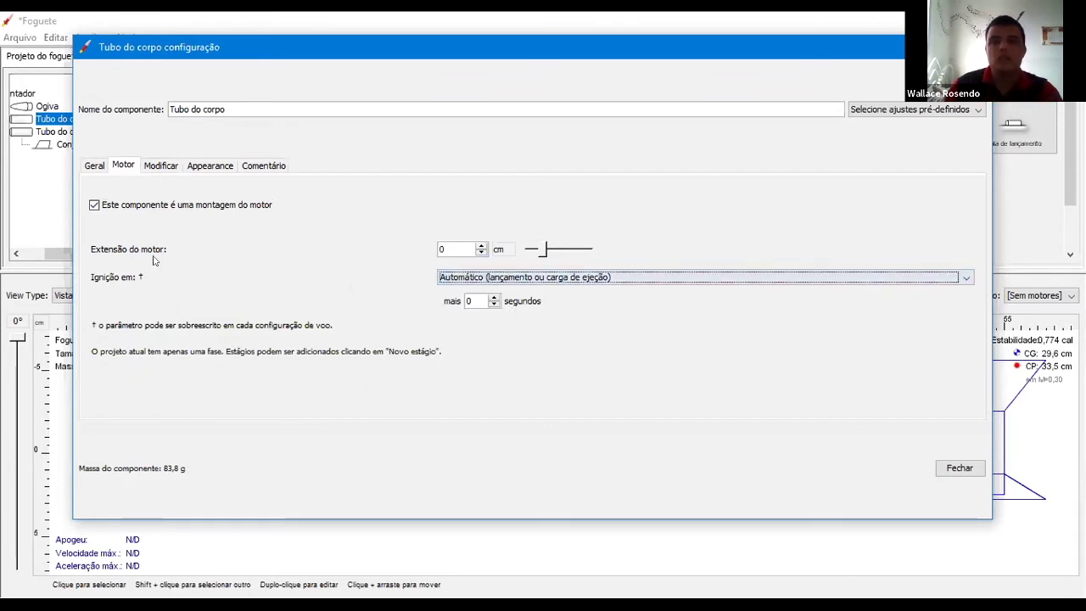
left_click(899, 110)
left_click(893, 108)
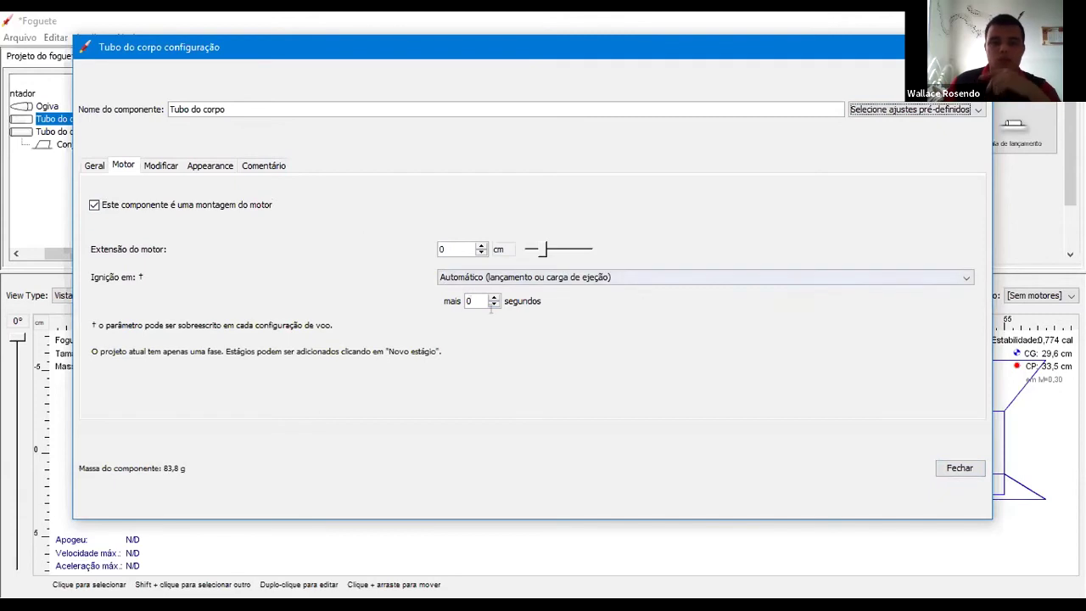
left_click(493, 278)
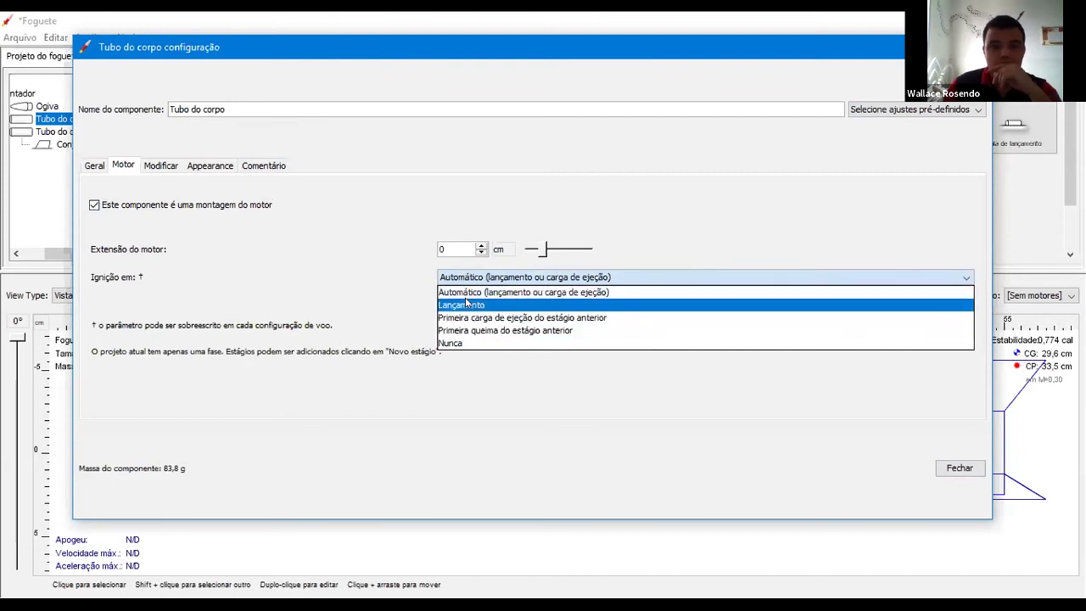
left_click(466, 303)
left_click(459, 278)
left_click(464, 291)
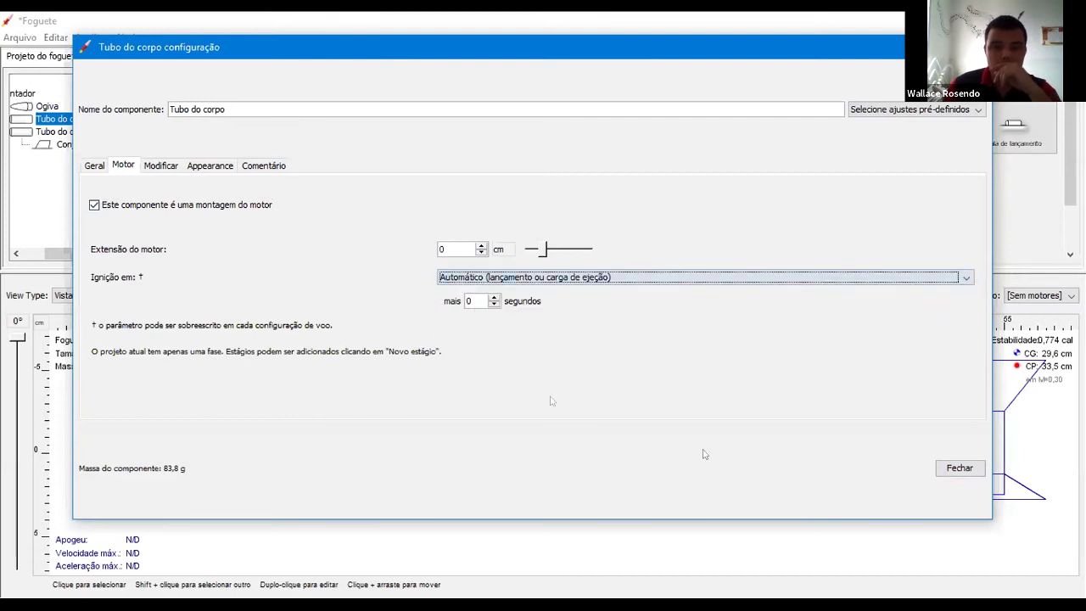
left_click(948, 466)
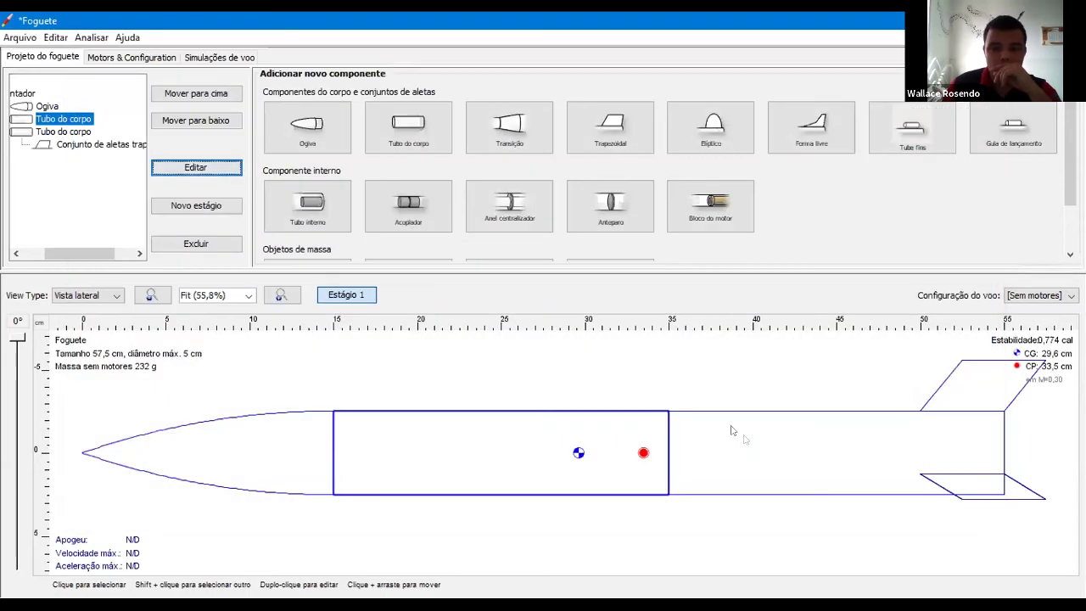
- Make the aft body tube, which carries the fins, a motor mount in its configuration
left_click(40, 133)
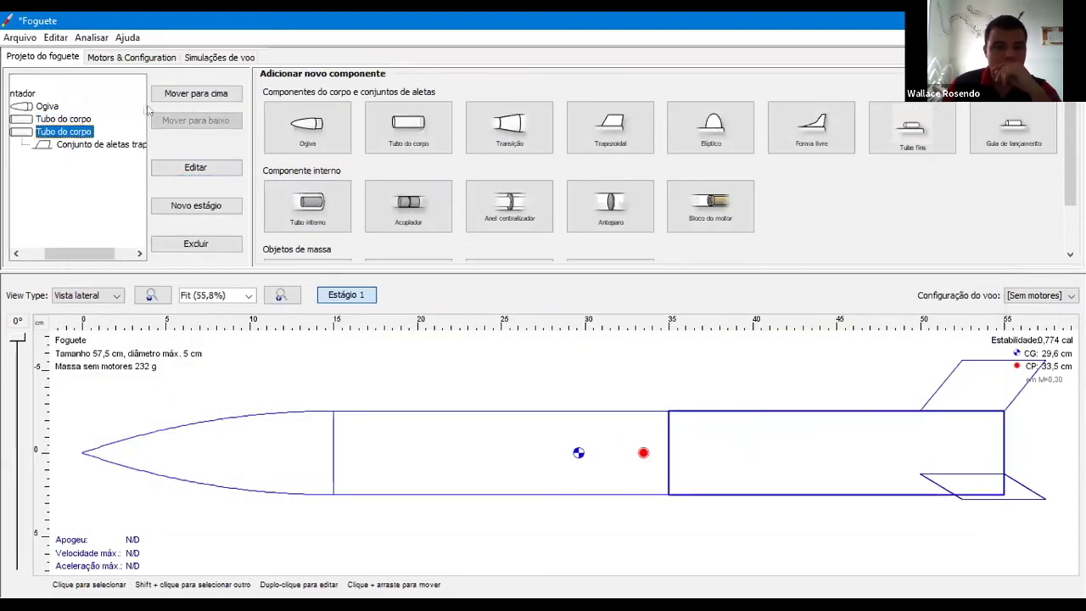
left_click(182, 167)
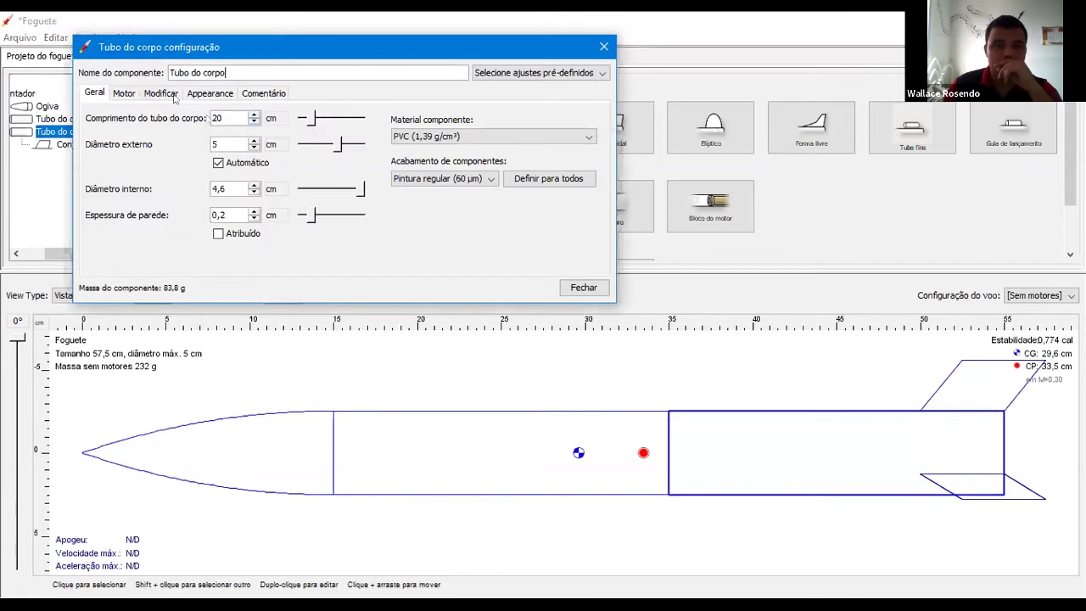
left_click(123, 92)
left_click(108, 120)
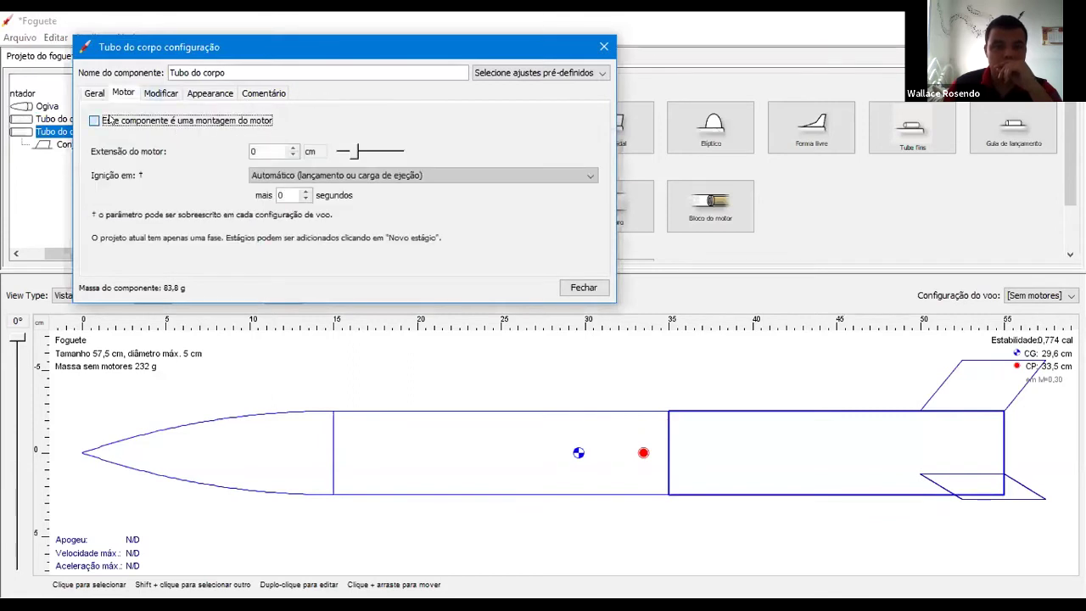
- Review the aft body tube's ignition, override, comment and appearance settings and close its configuration
left_click(276, 174)
left_click(276, 173)
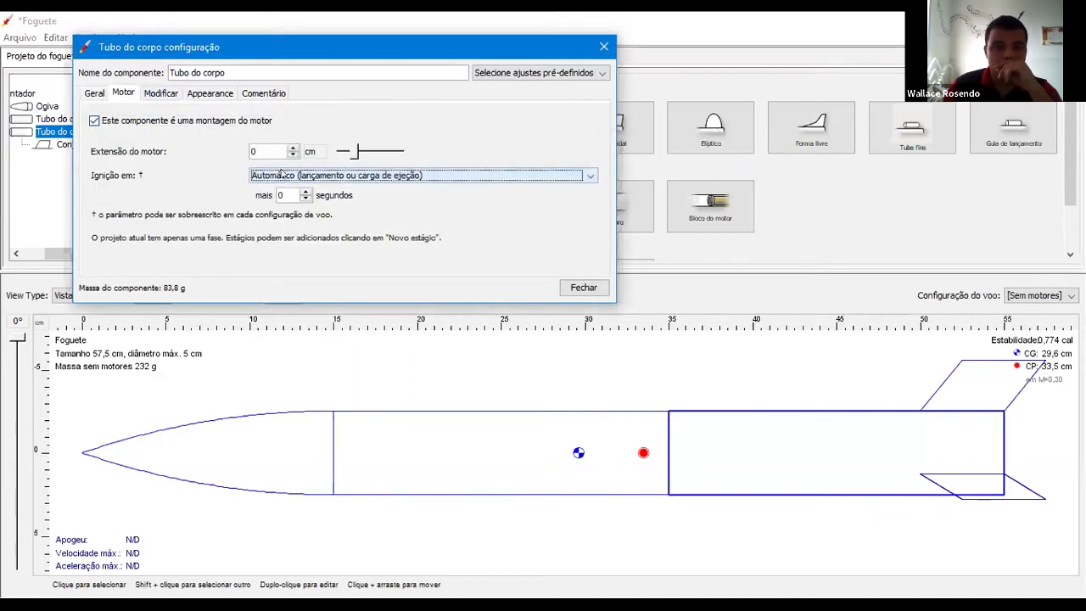
left_click(288, 195)
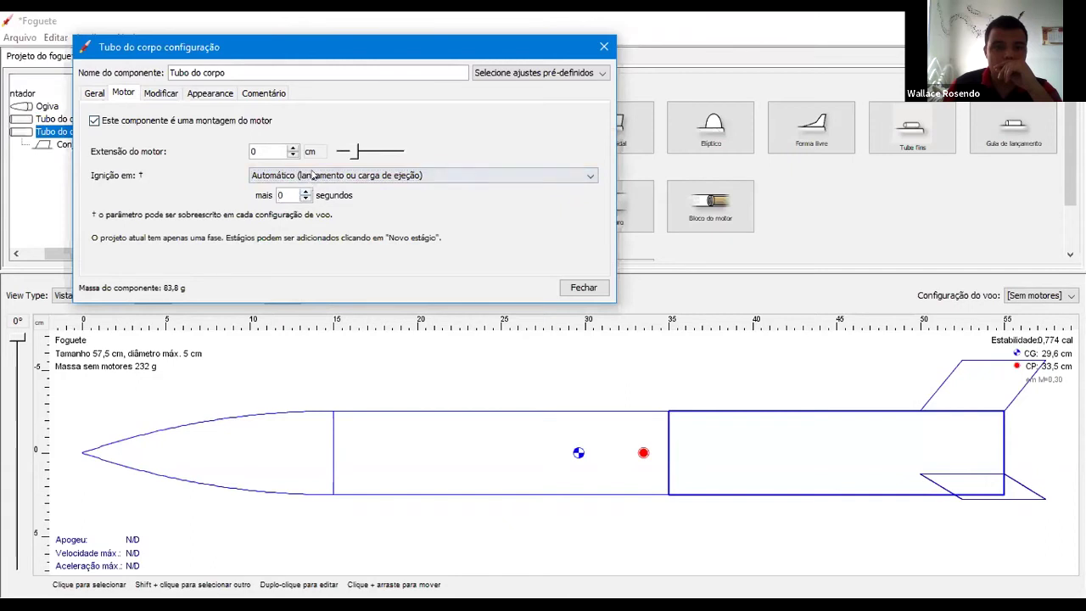
left_click(313, 174)
left_click(313, 173)
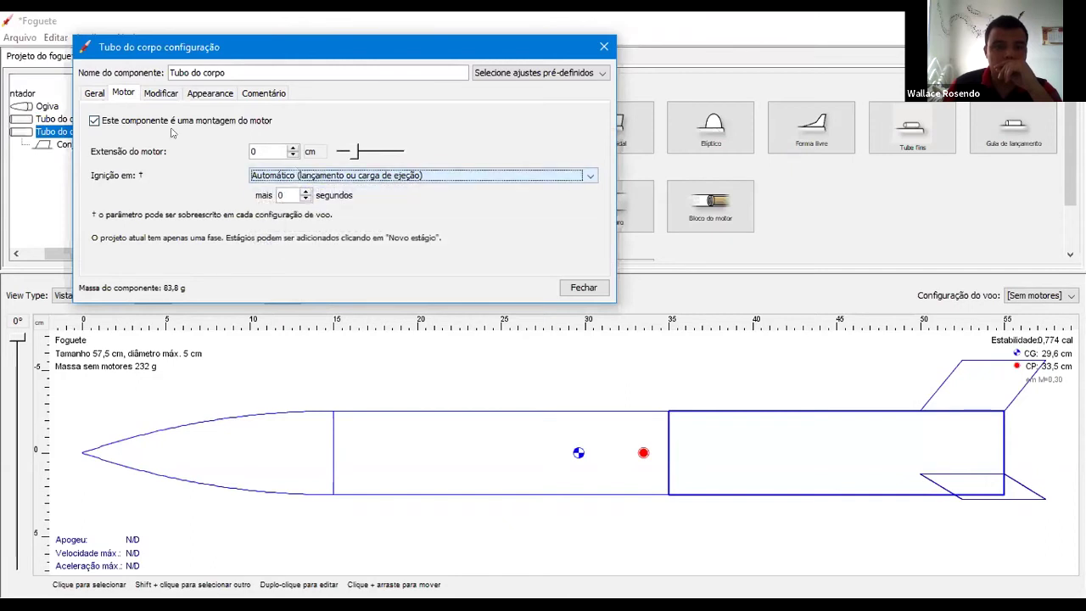
left_click(161, 94)
left_click(263, 93)
left_click(210, 93)
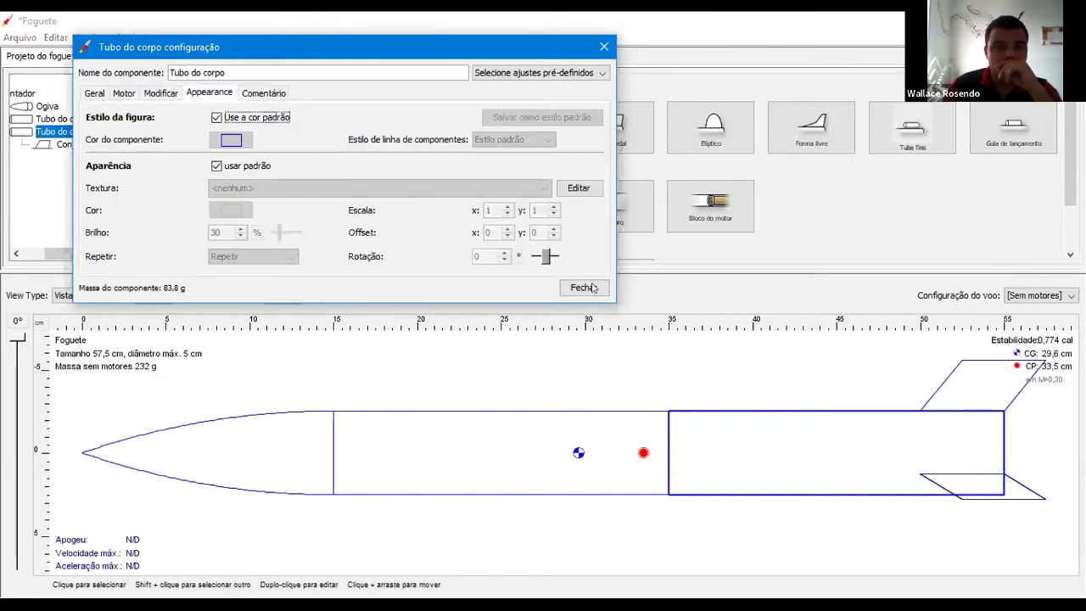
left_click(583, 288)
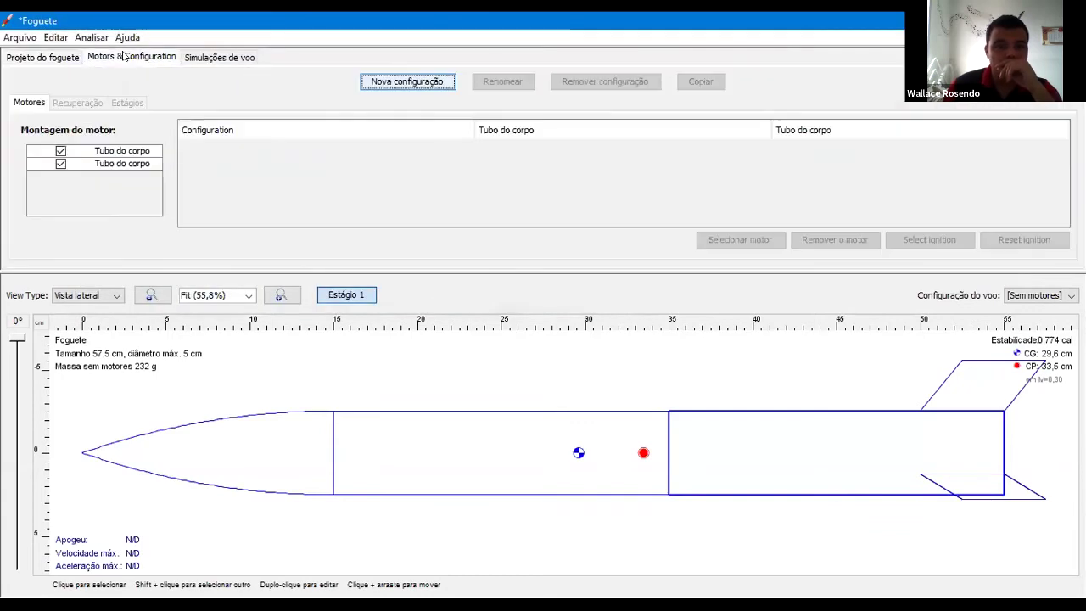
- Add a new stage to the rocket and close its configuration
left_click(55, 38)
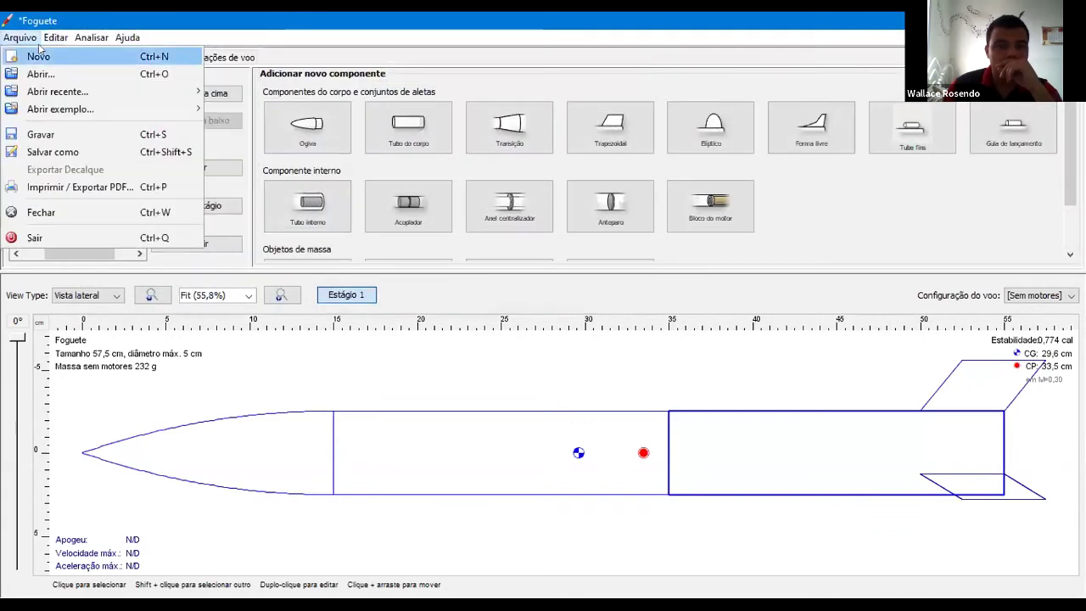
left_click(289, 32)
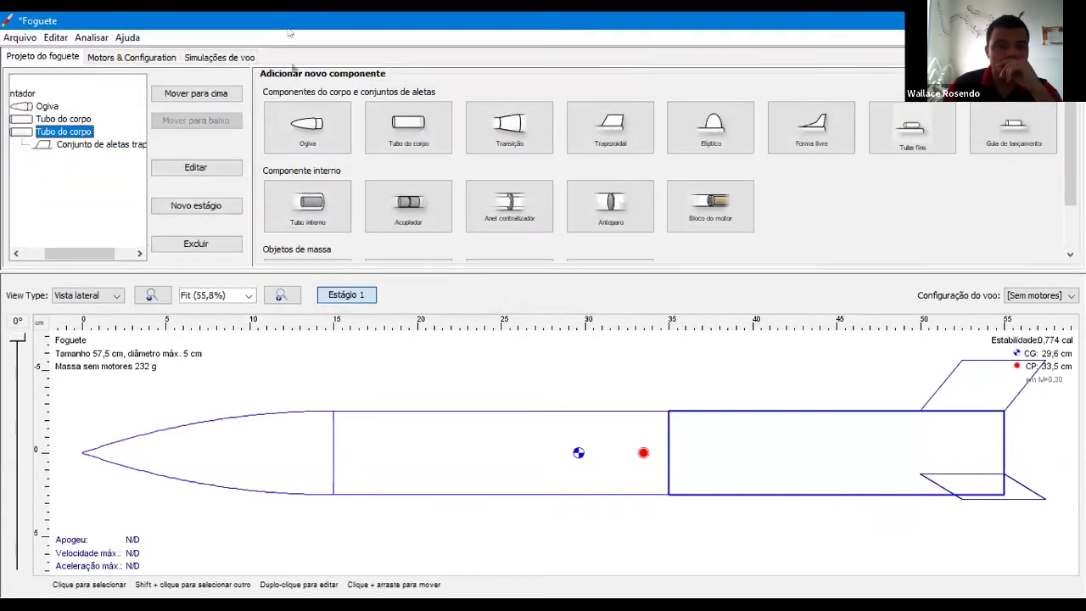
left_click(190, 208)
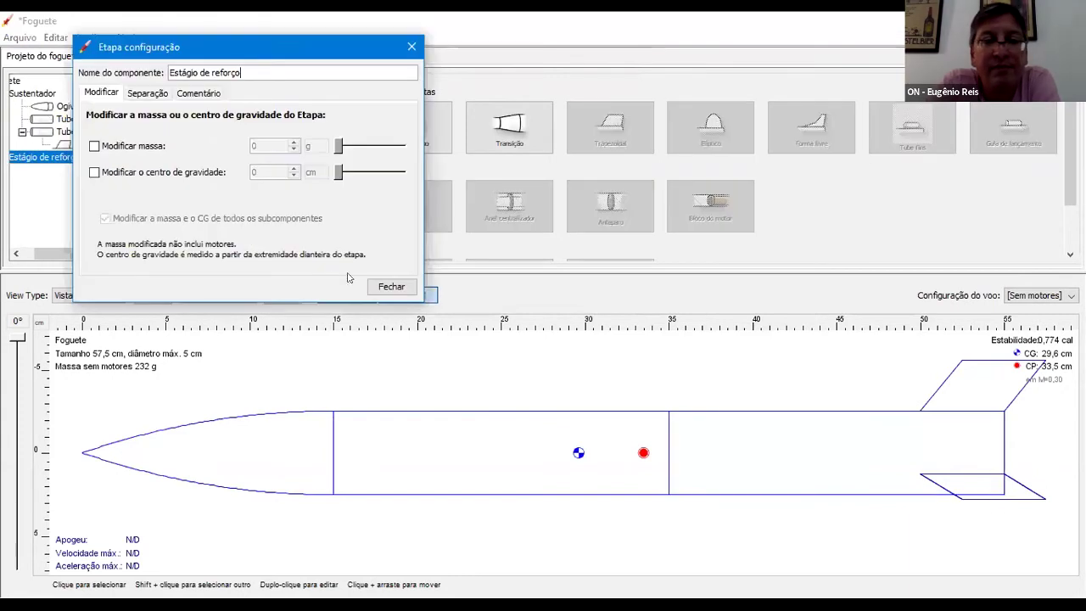
left_click(396, 289)
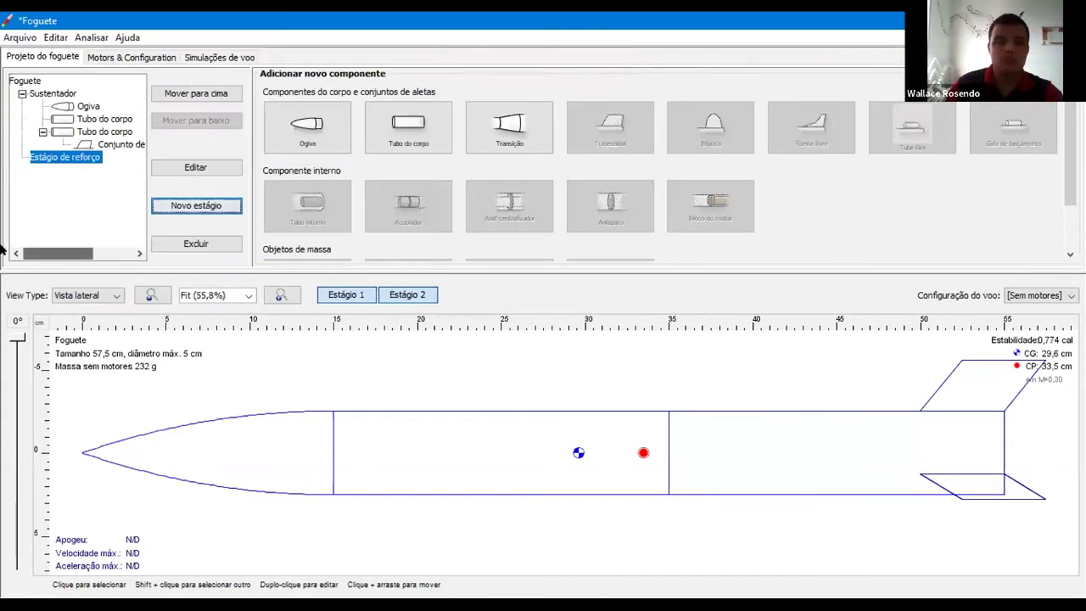
- Add a body tube to Estágio de reforço and close the tube's configuration
left_click(58, 158)
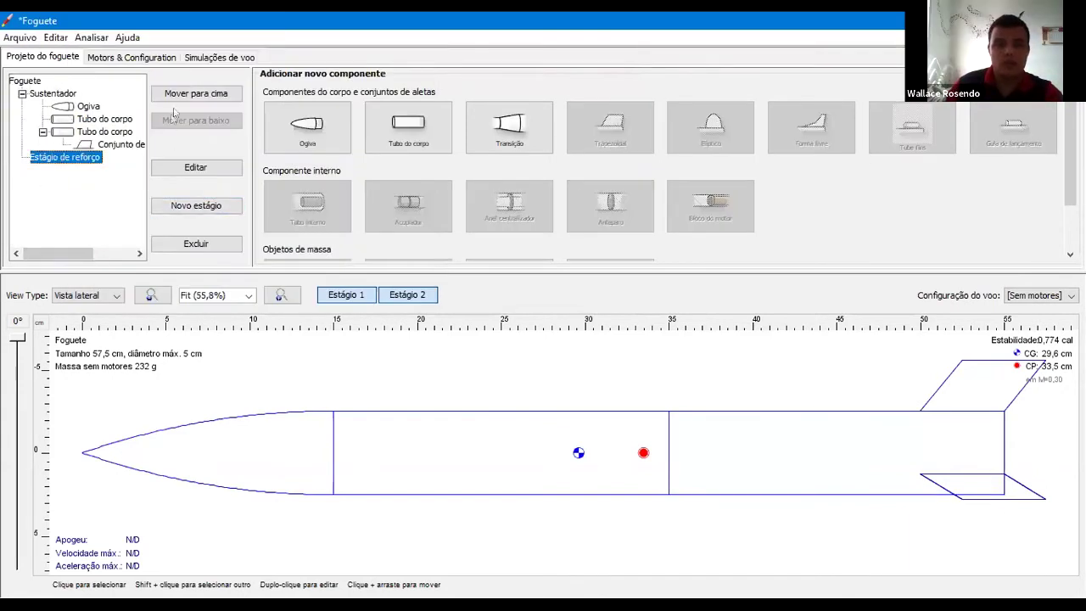
left_click(408, 138)
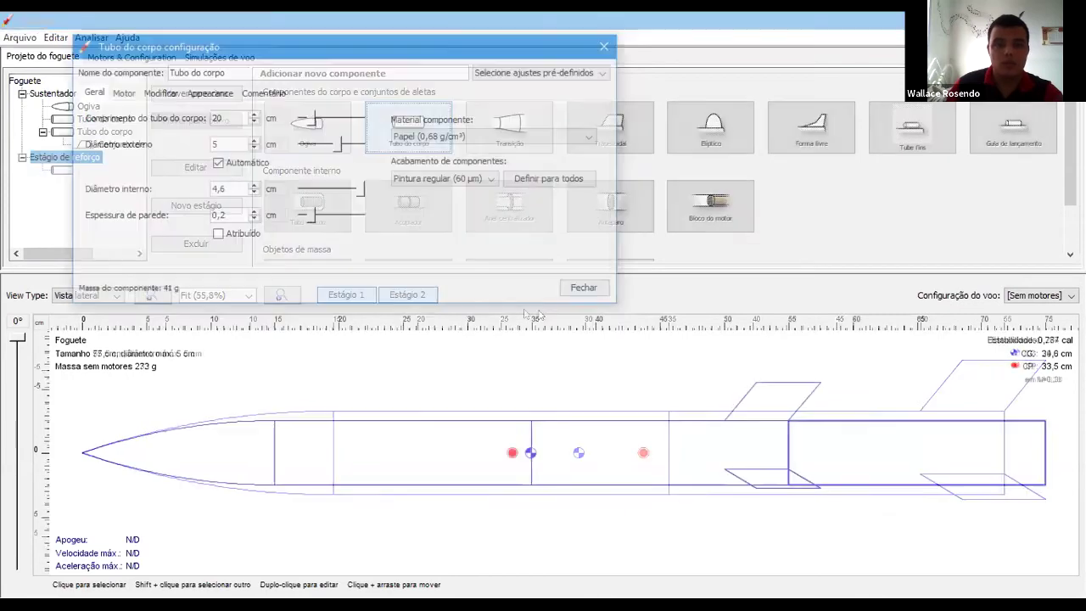
left_click(583, 288)
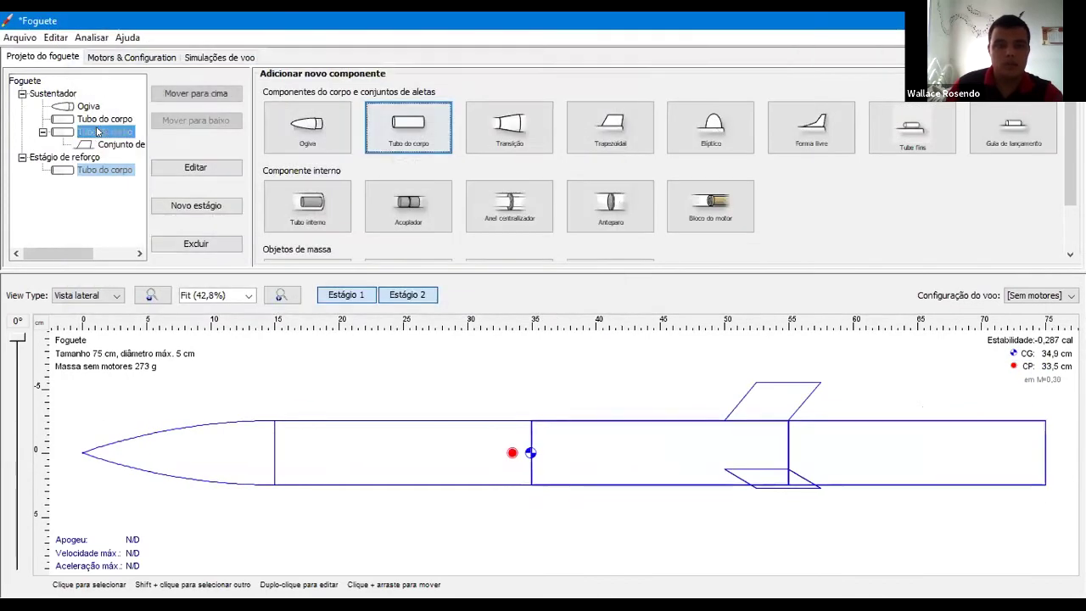
- Delete the forward body tube and the trapezoidal fin set from the Sustentador stage
left_click(101, 121)
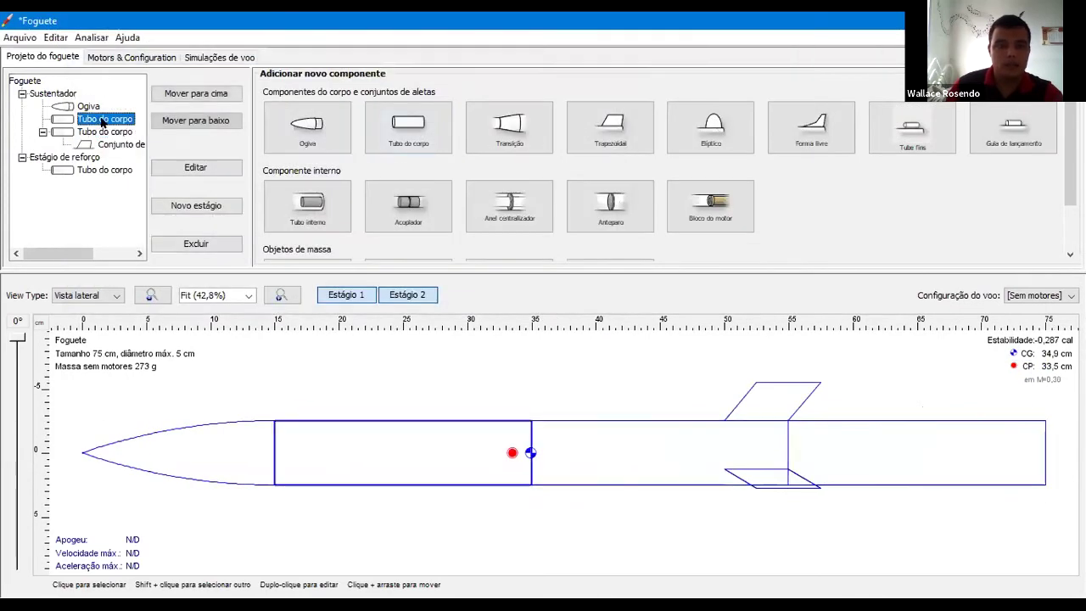
left_click(195, 244)
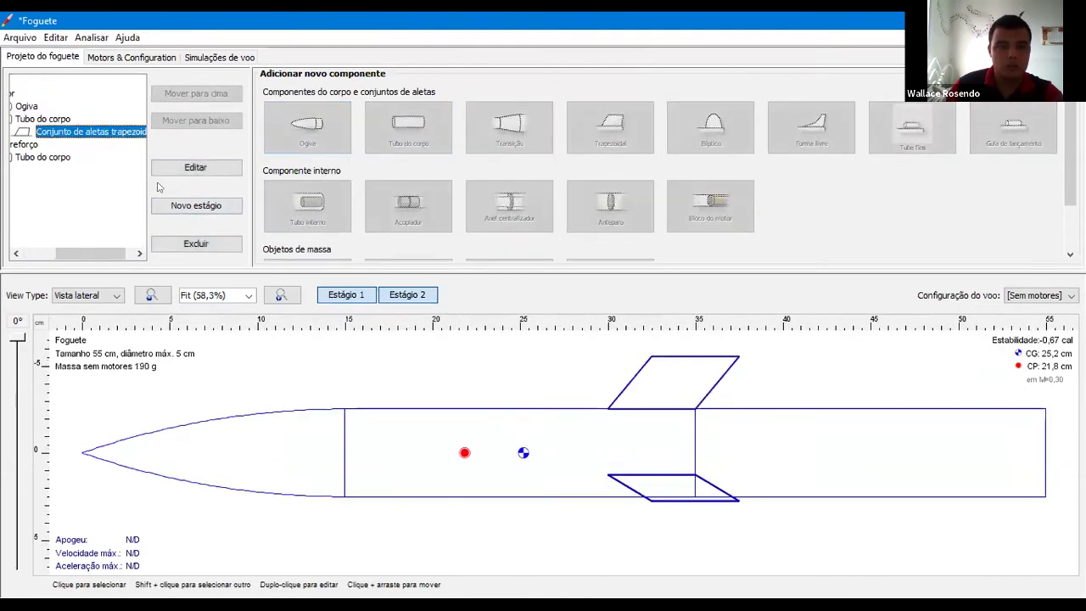
left_click(175, 169)
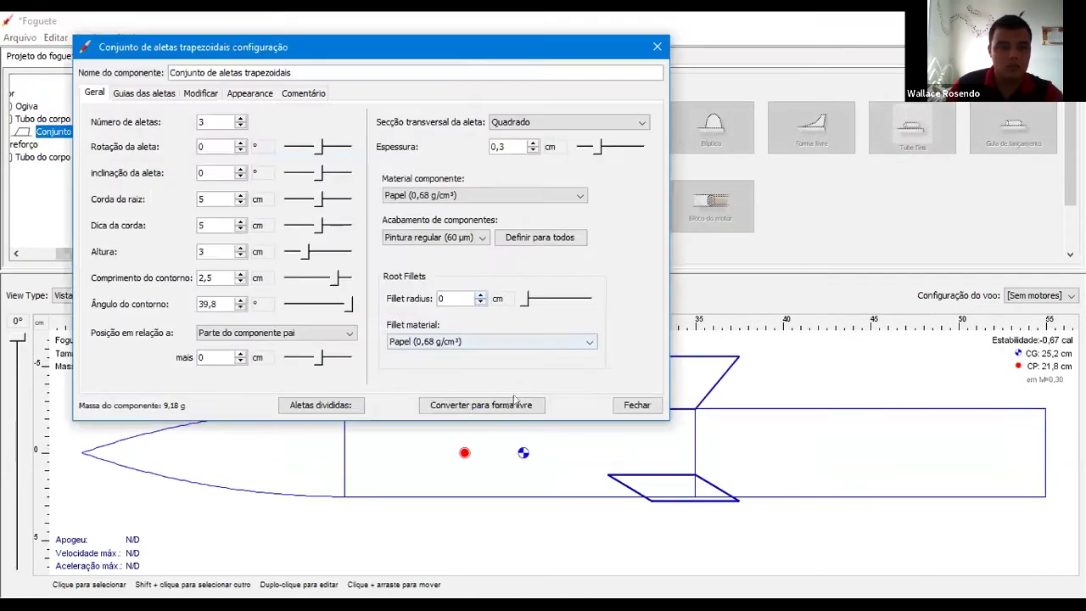
left_click(638, 406)
left_click(195, 244)
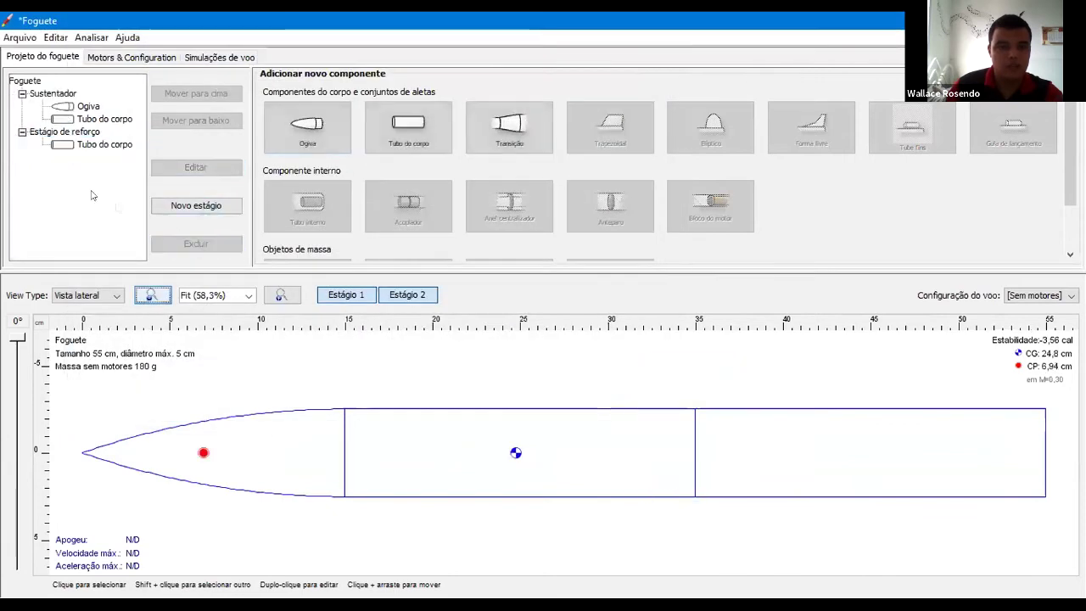
- Add a trapezoidal fin set to the body tube of Estágio de reforço and close its configuration
left_click(103, 145)
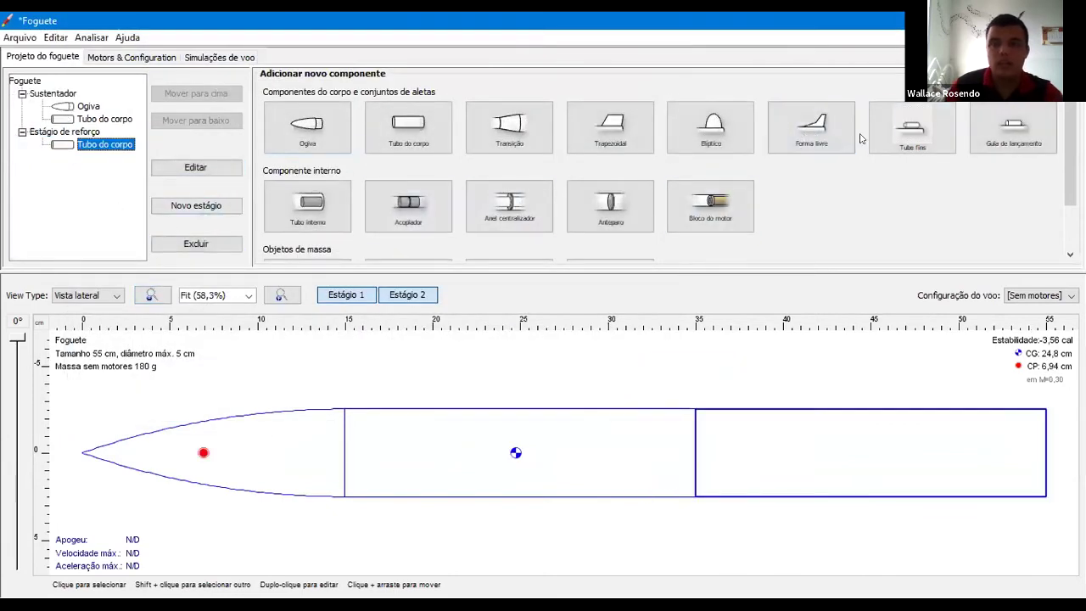
left_click(609, 127)
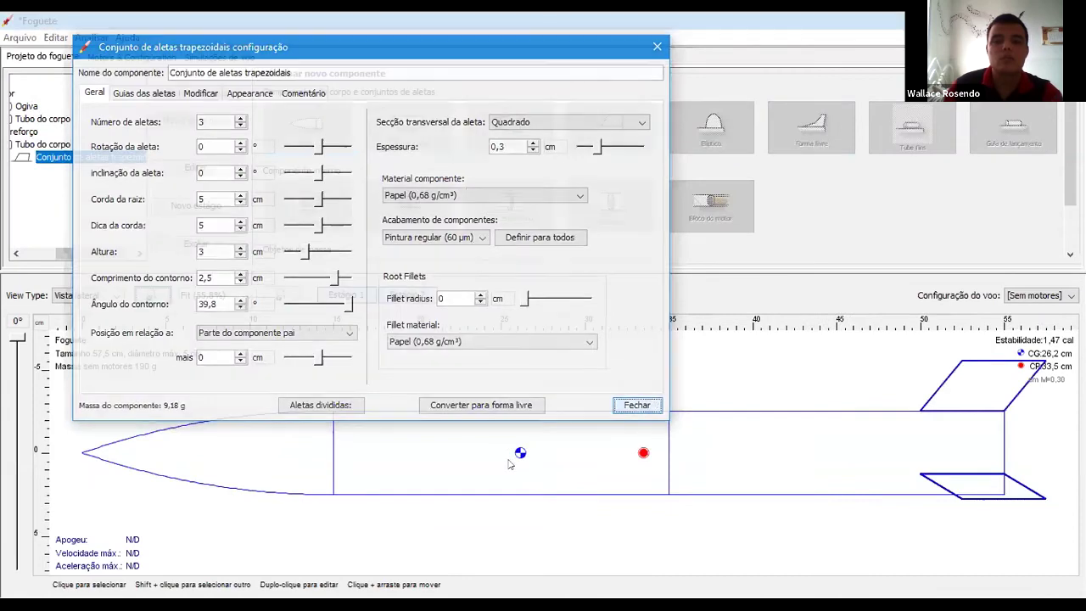
left_click(638, 406)
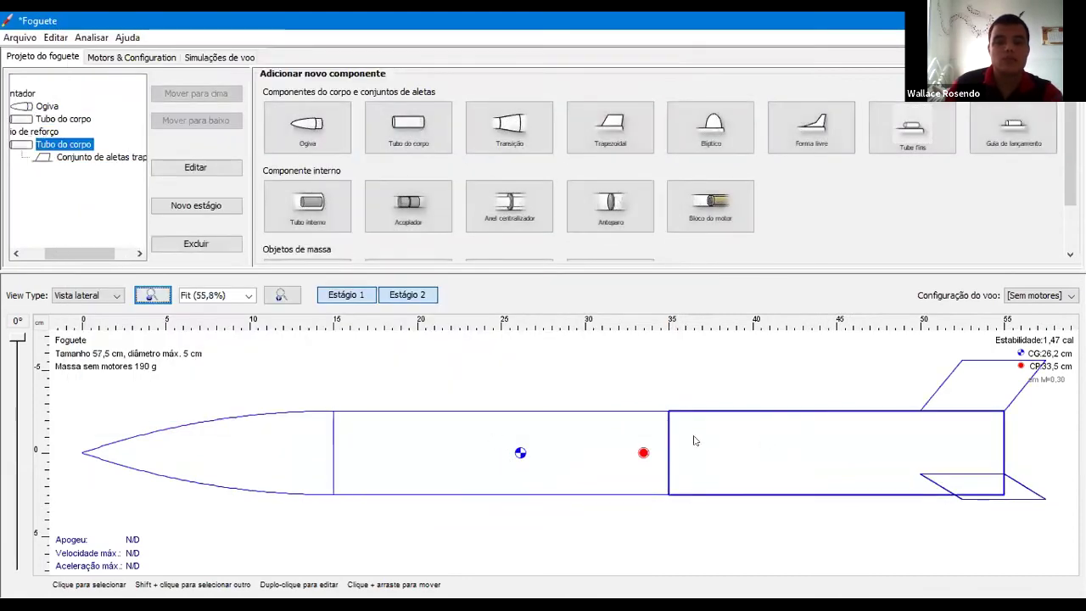
- Make the body tube of Estágio de reforço a motor mount and close its configuration
double_click(142, 126)
left_click(144, 122)
left_click(575, 289)
double_click(701, 457)
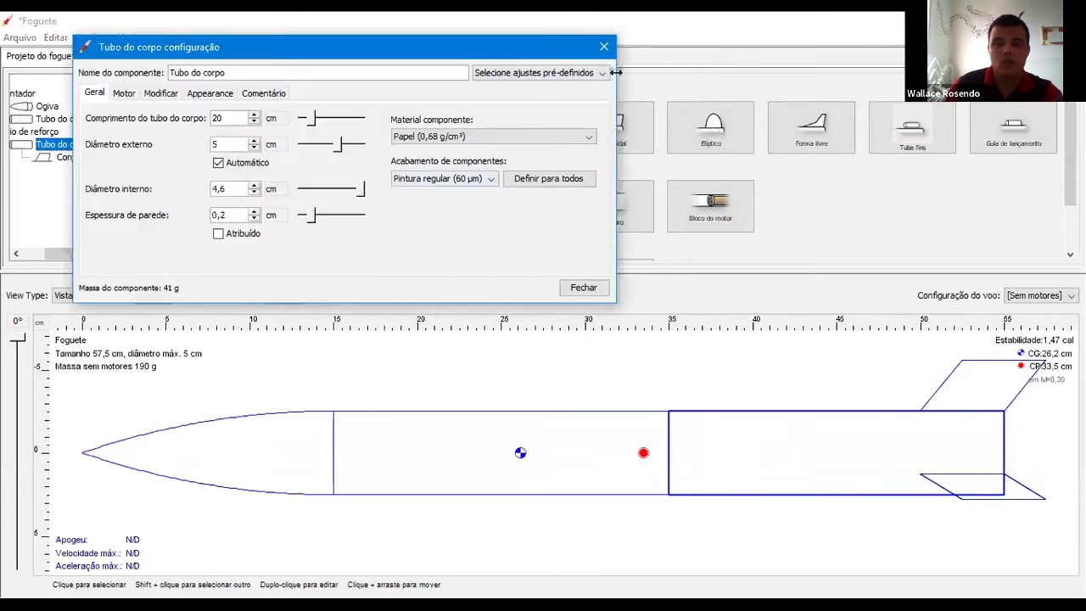
left_click(603, 47)
- Create a new motor configuration and open motor selection for the Sustentador body tube
left_click(132, 56)
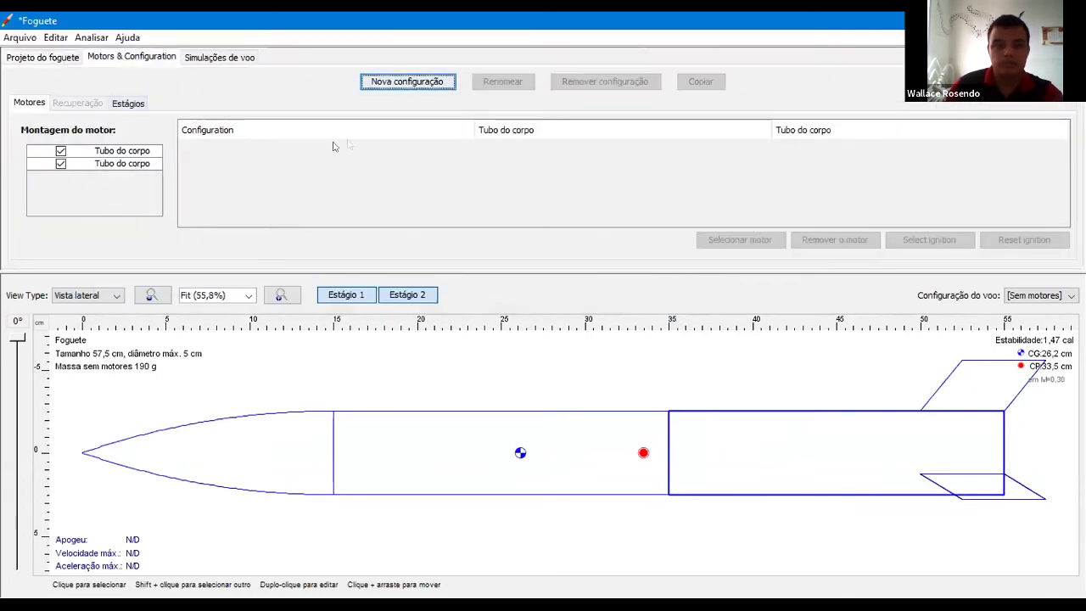
left_click(388, 82)
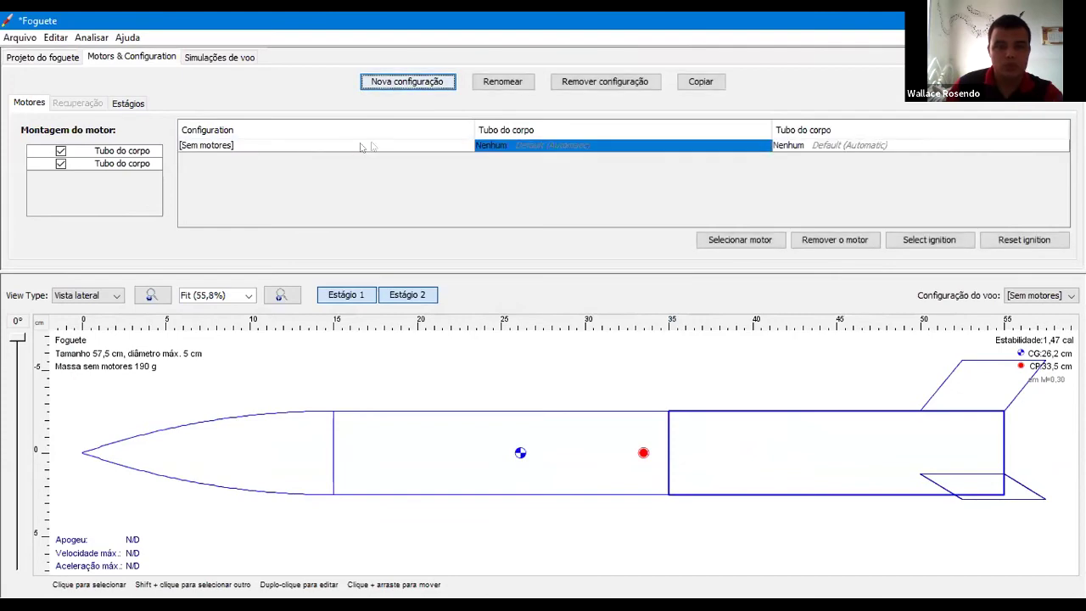
double_click(516, 147)
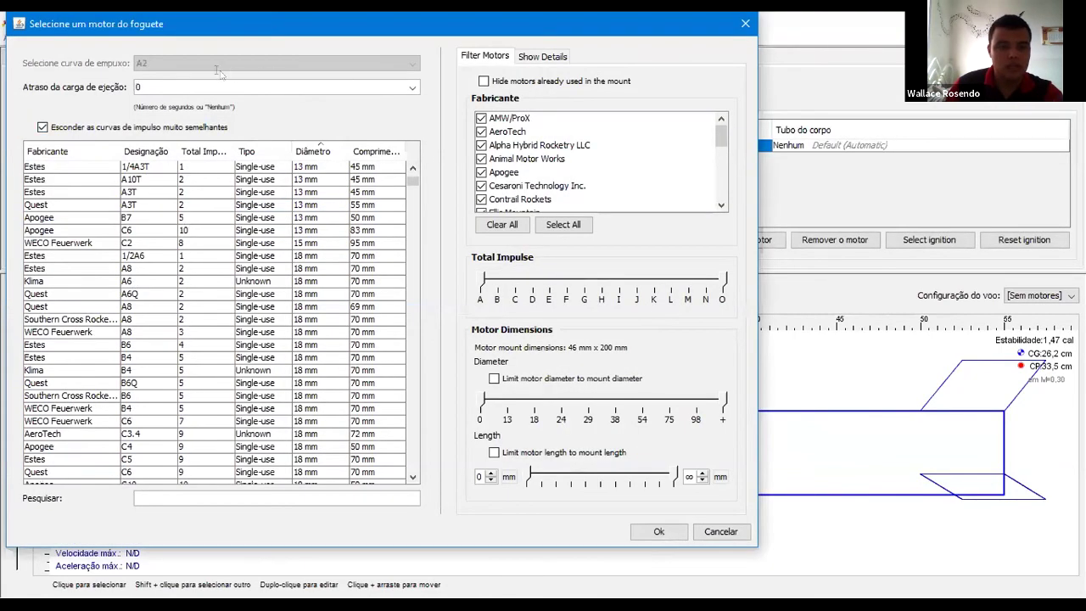
- Limit the listed motors to diameters from 38 to 54 mm
scroll(93, 291, "down", 15)
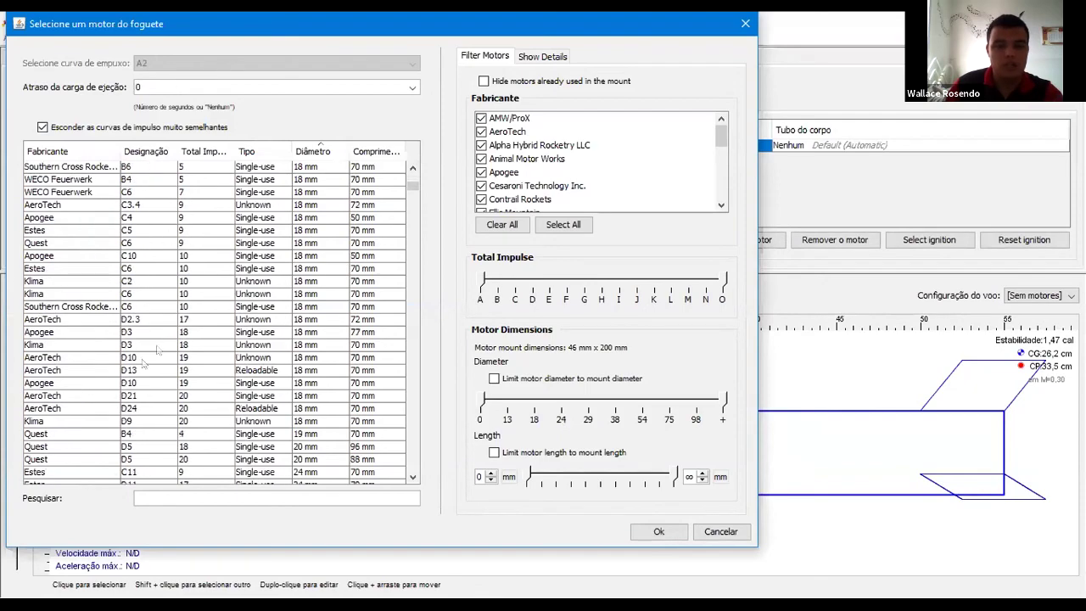
scroll(80, 283, "down", 7)
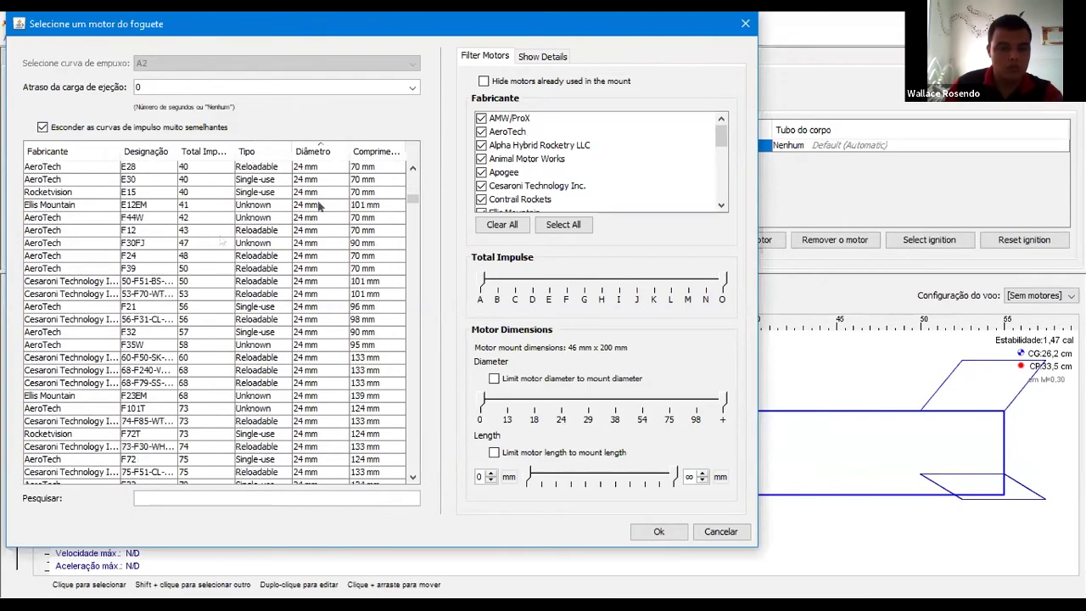
left_click_drag(485, 399, 618, 398)
left_click_drag(724, 399, 626, 406)
- Examine the filtered 38 mm motors, comparing their manufacturers, designations, total impulses and lengths
left_click(54, 292)
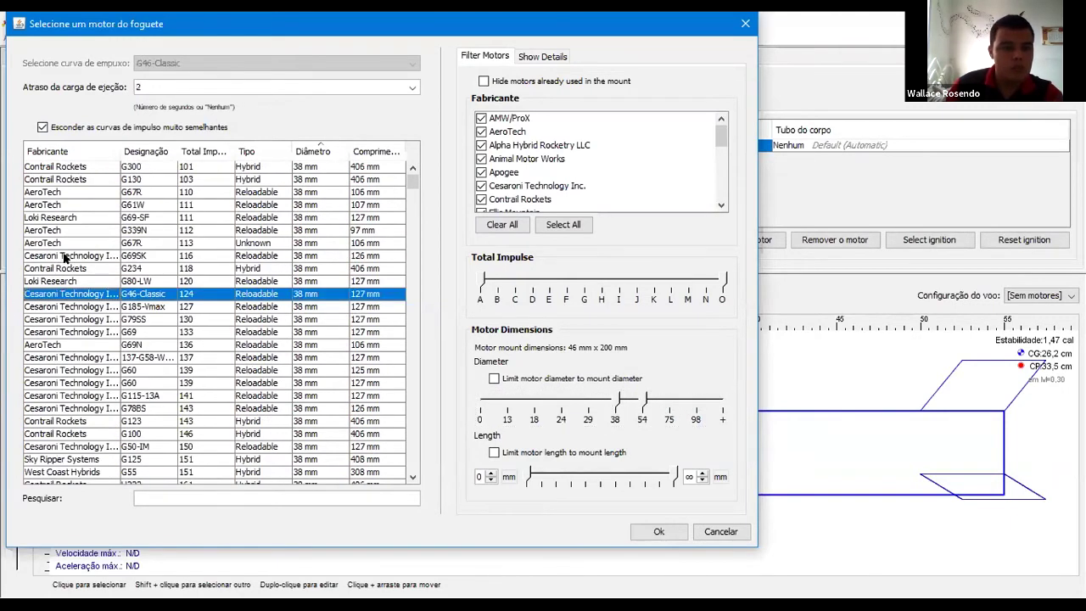
left_click(65, 257)
scroll(75, 342, "down", 2)
scroll(74, 342, "down", 10)
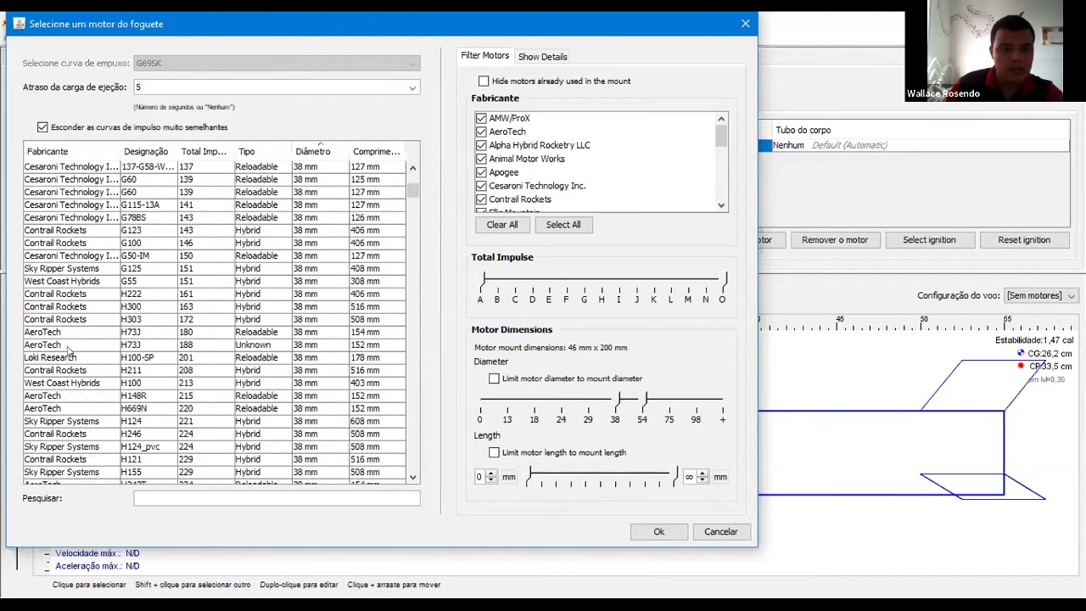
scroll(56, 357, "down", 3)
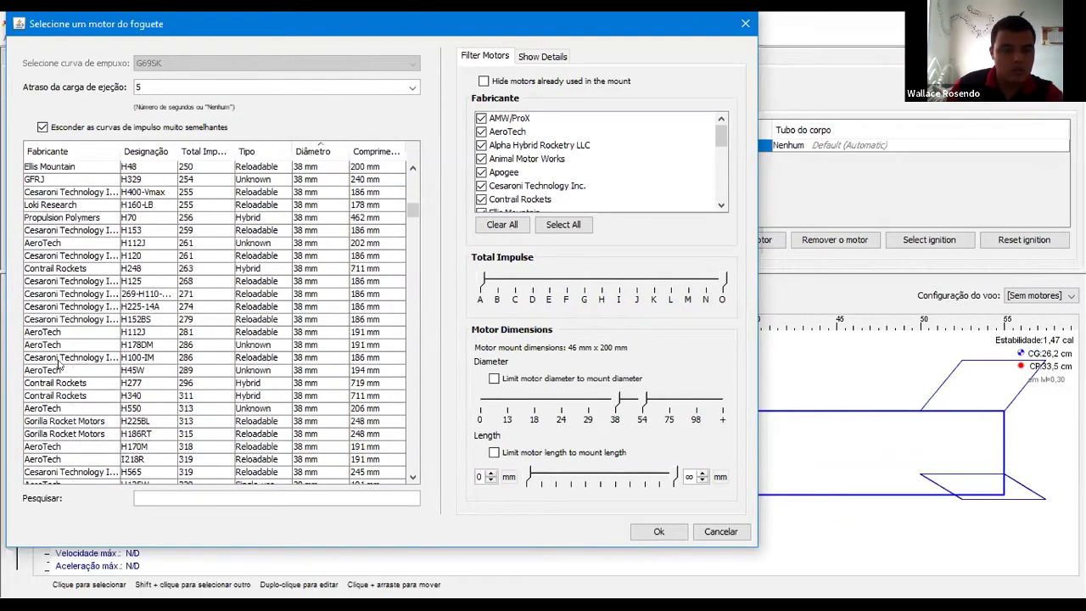
left_click_drag(121, 151, 183, 246)
scroll(157, 386, "down", 4)
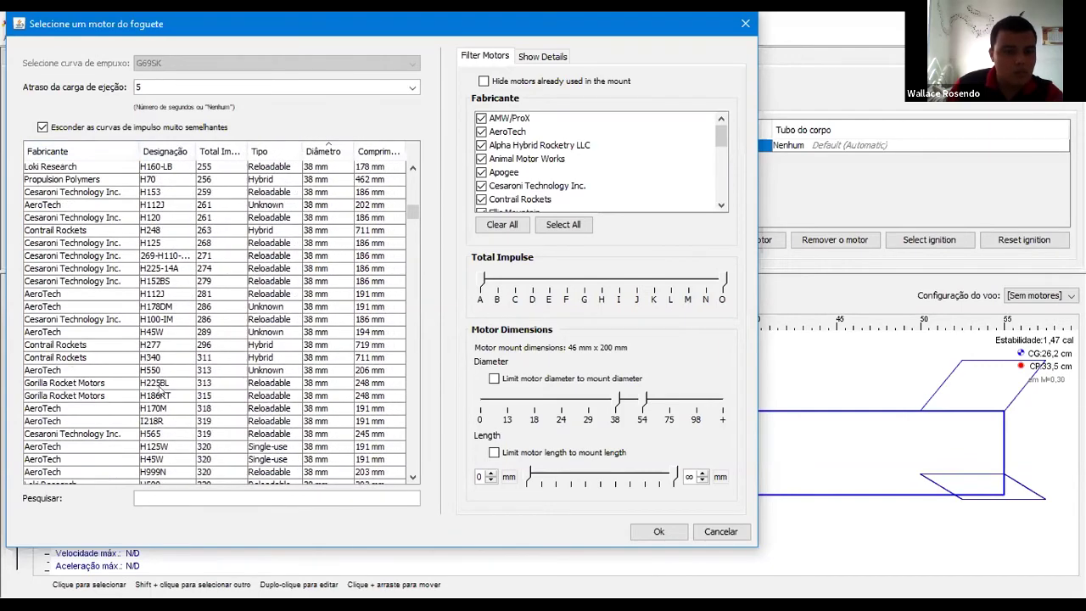
scroll(157, 386, "down", 6)
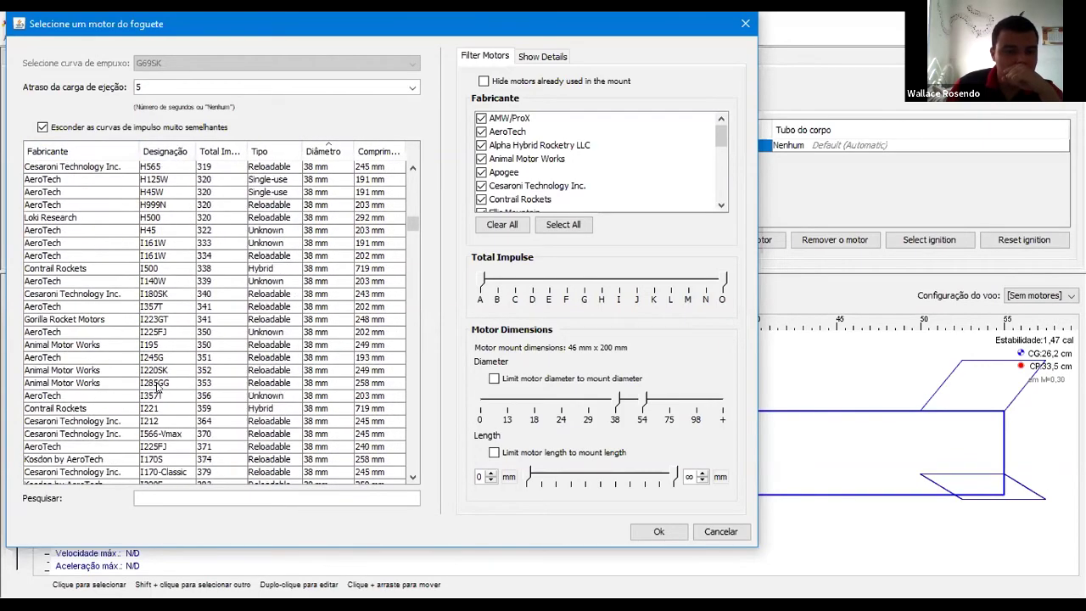
scroll(132, 418, "down", 1)
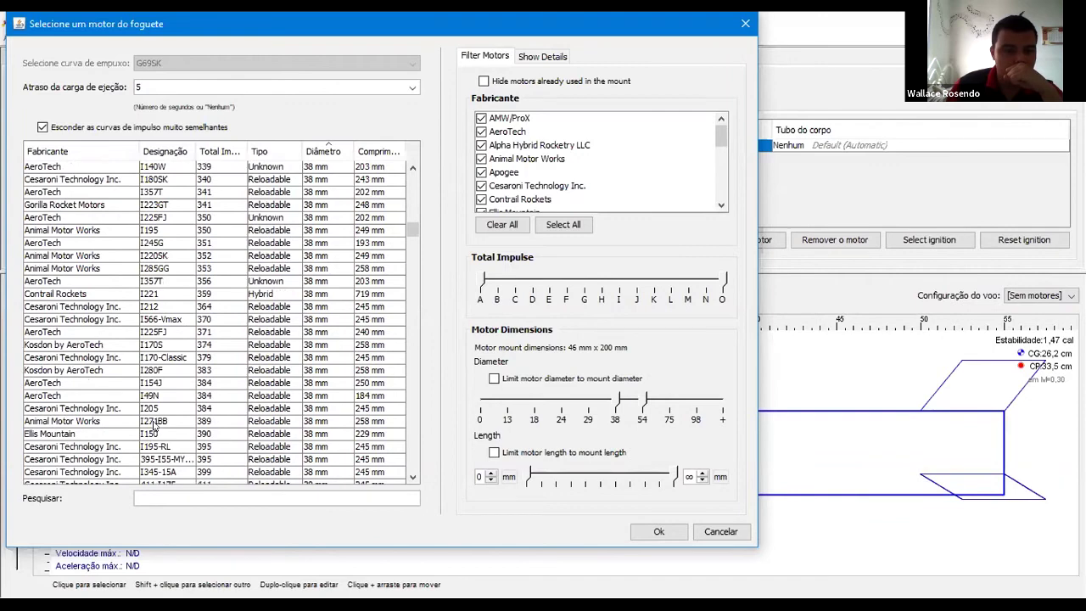
scroll(152, 412, "down", 1)
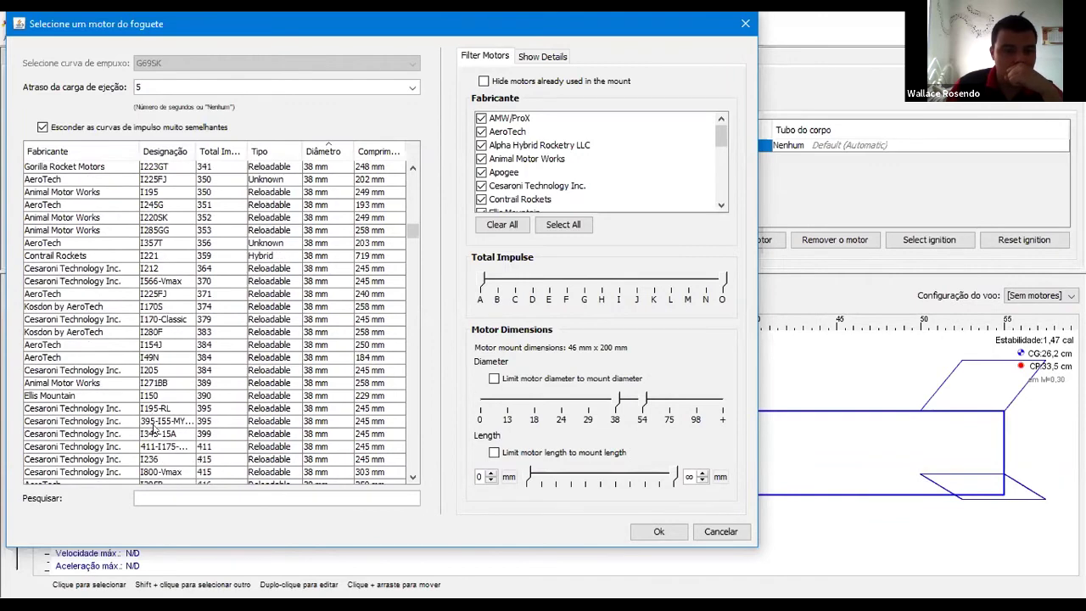
left_click(98, 407)
scroll(98, 405, "down", 1)
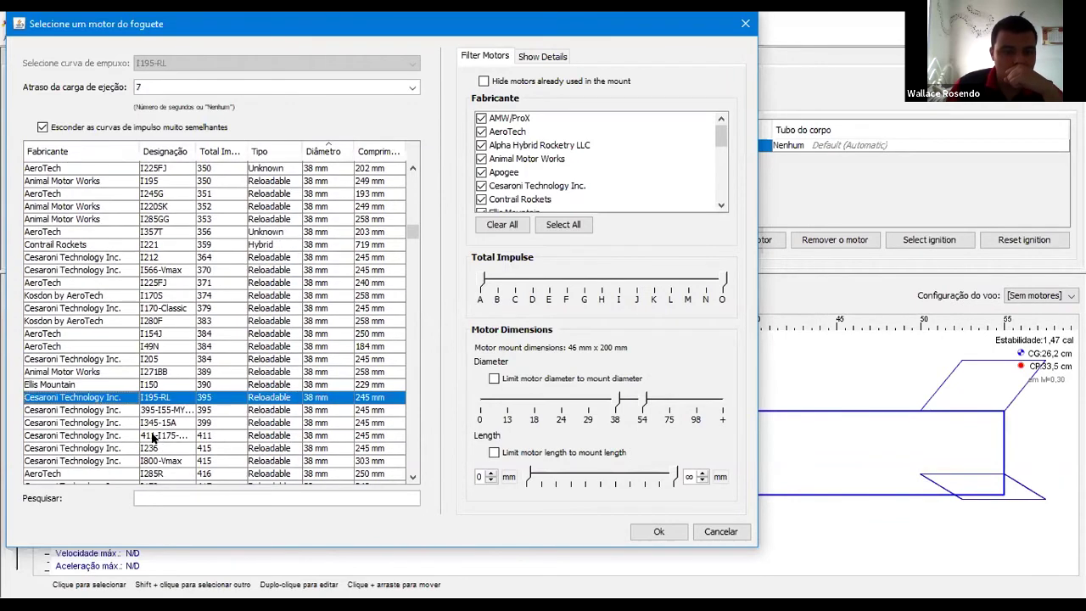
scroll(151, 437, "down", 1)
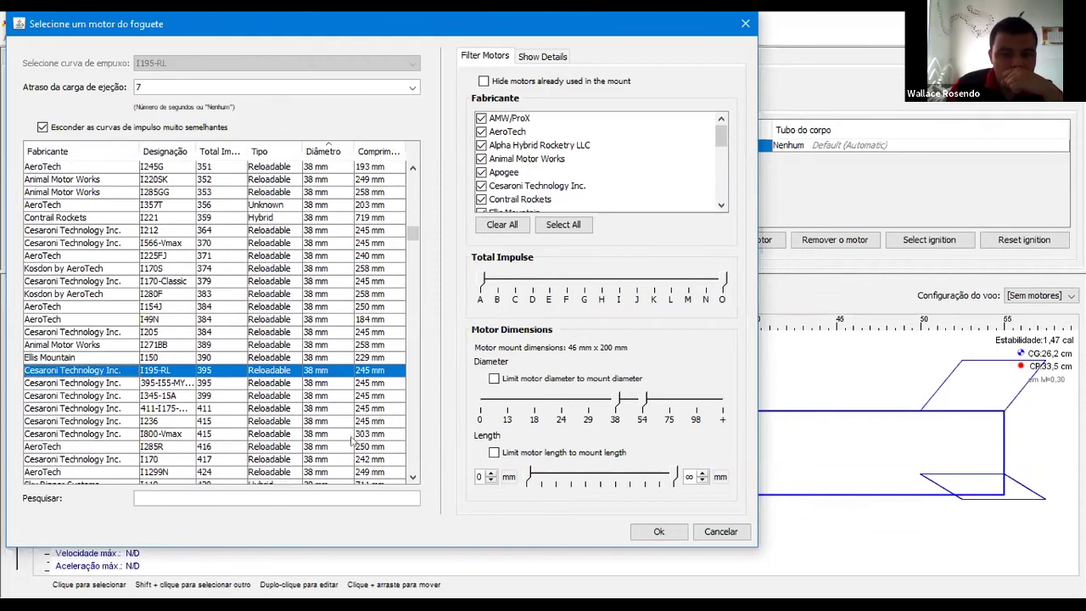
scroll(355, 443, "down", 5)
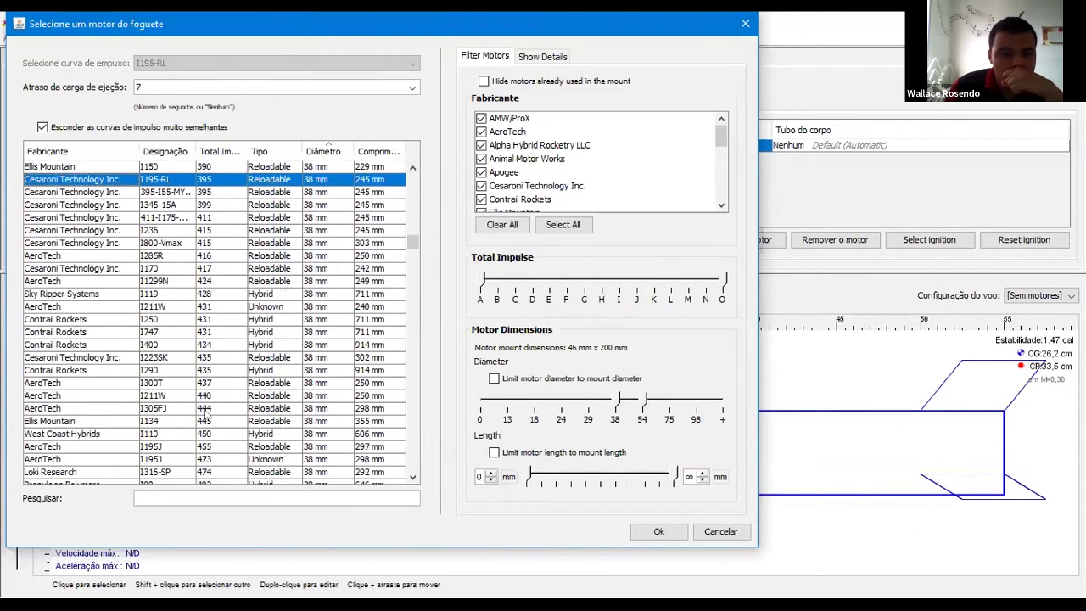
scroll(206, 414, "down", 2)
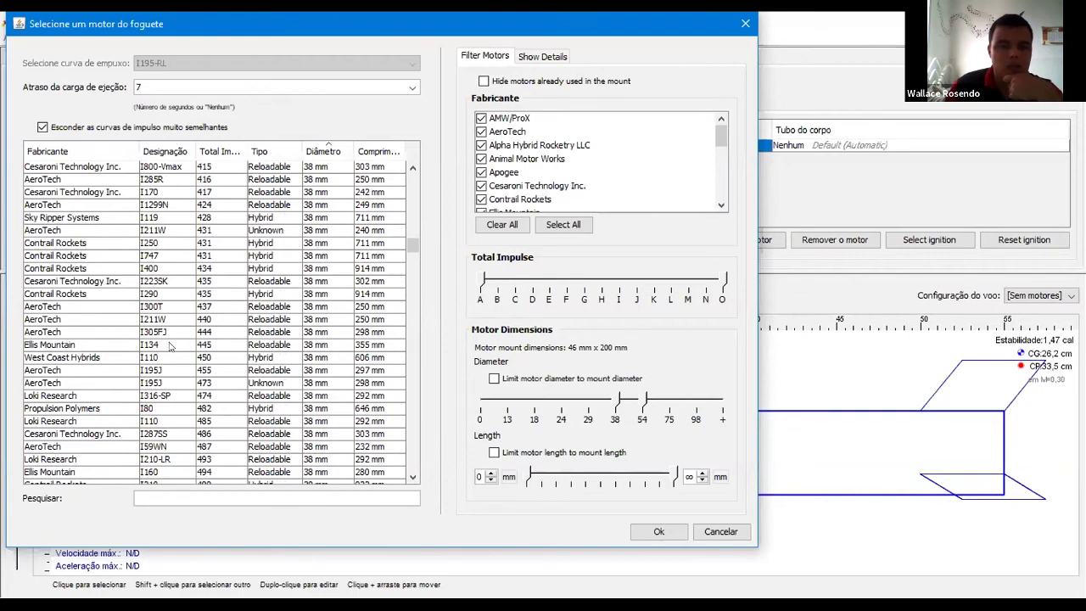
scroll(170, 345, "down", 2)
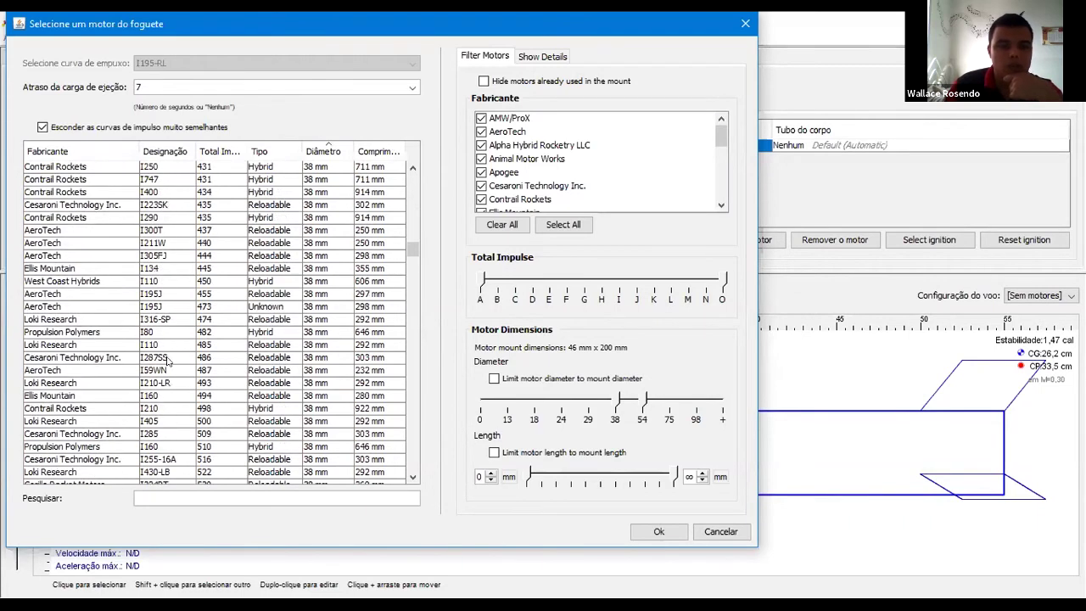
scroll(165, 364, "down", 2)
scroll(166, 356, "down", 2)
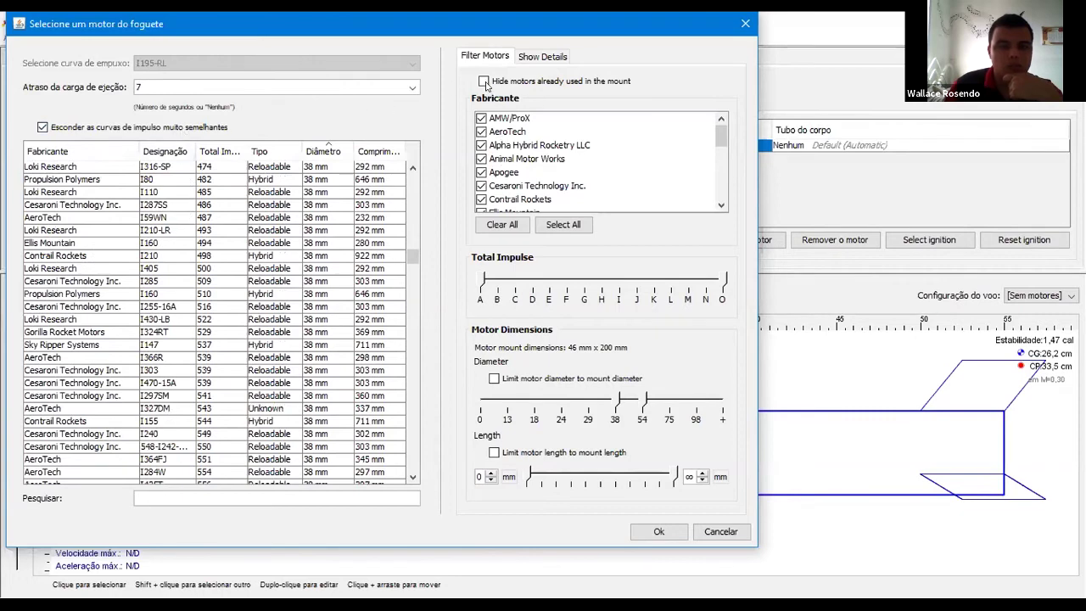
- Restrict the motor list to Cesaroni Technology Inc. and a total impulse range from I to O
left_click(504, 224)
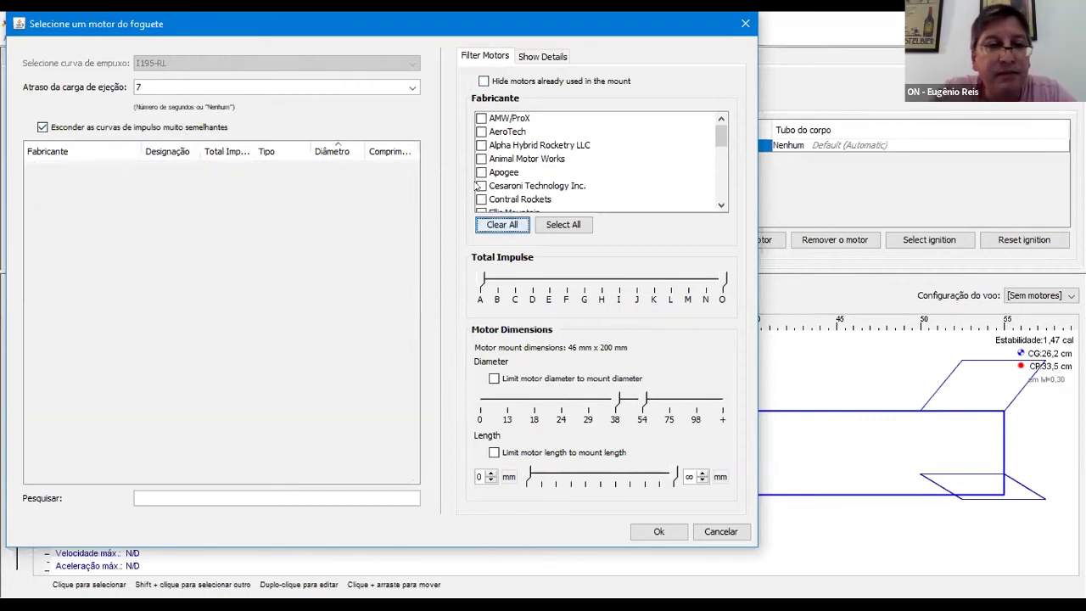
left_click(480, 185)
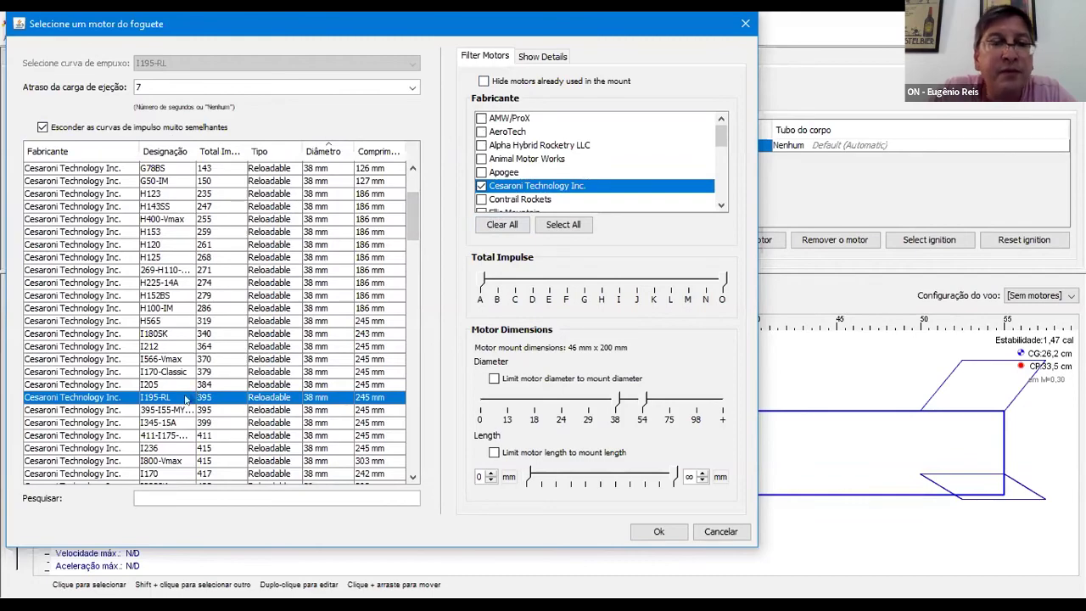
scroll(186, 398, "down", 3)
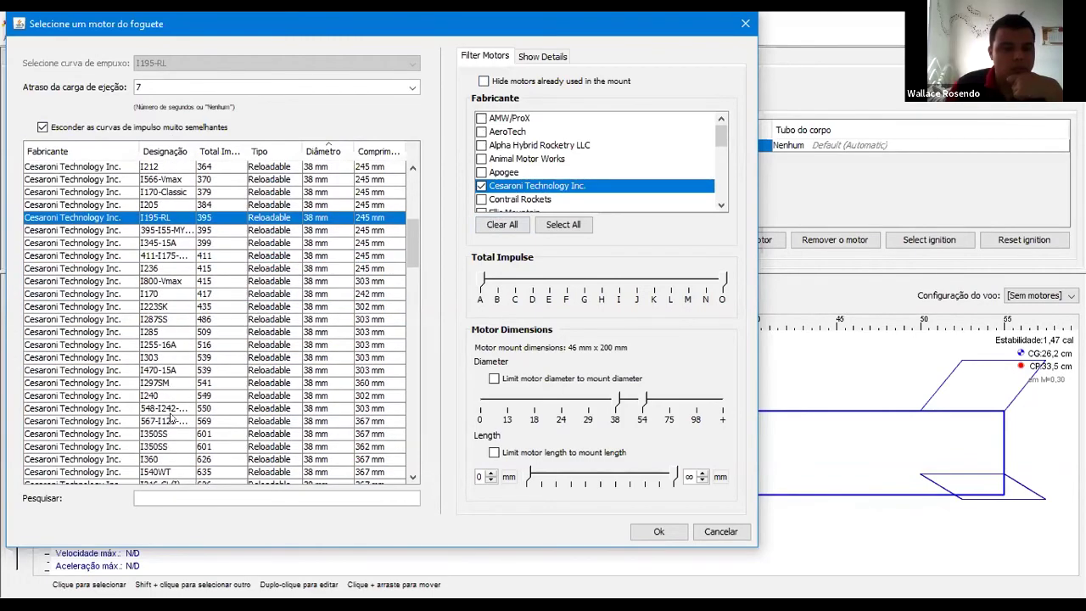
left_click_drag(480, 284, 617, 299)
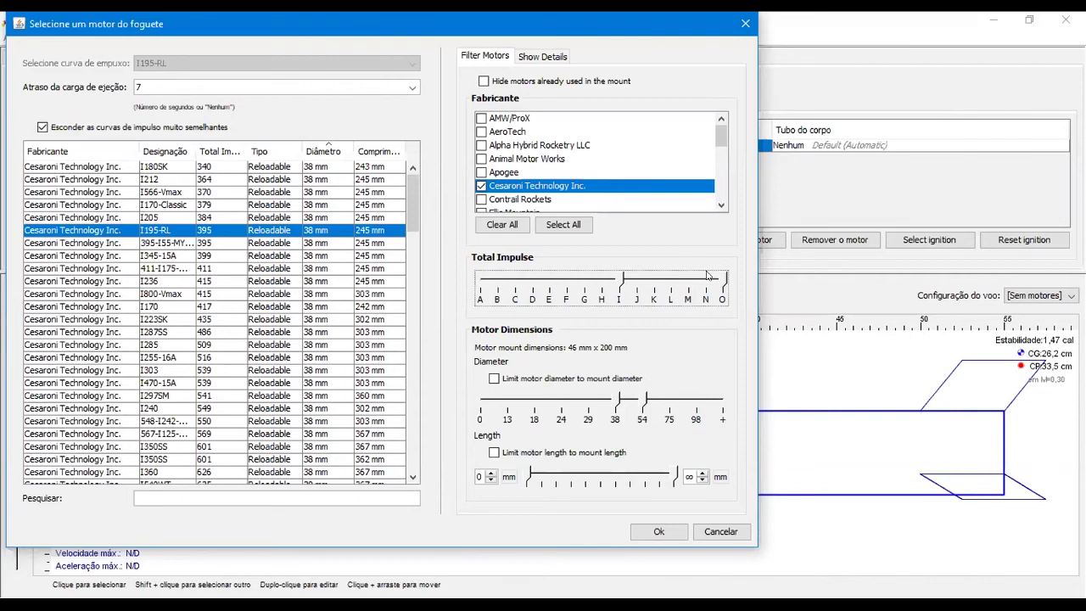
- Search for "i44" and assign the Cesaroni I445-VM motor with a delay of 7 to the Sustentador body tube
left_click(188, 496)
type("I44")
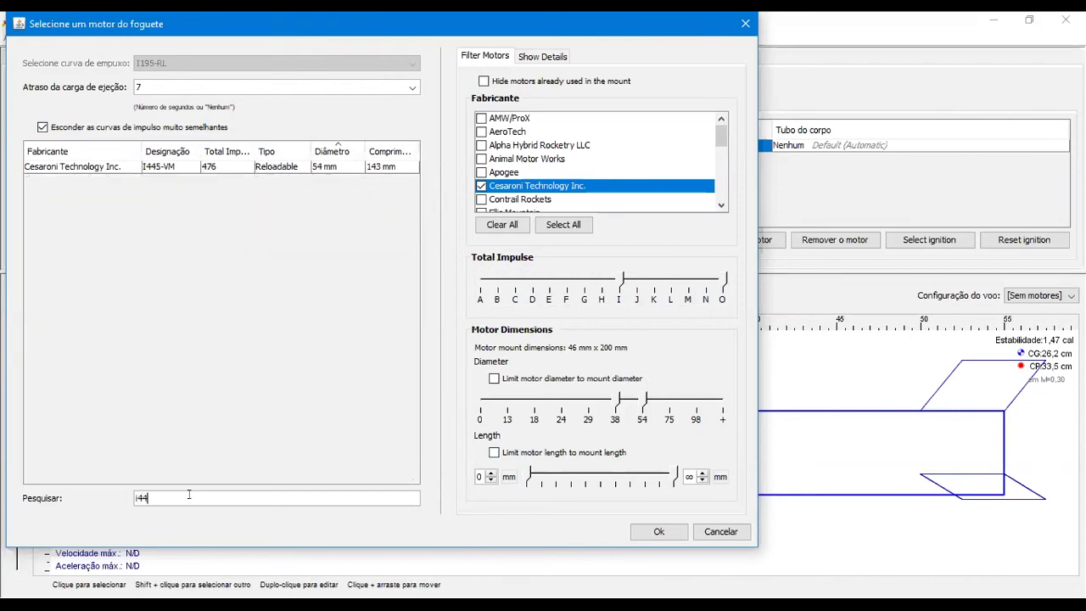
left_click(169, 169)
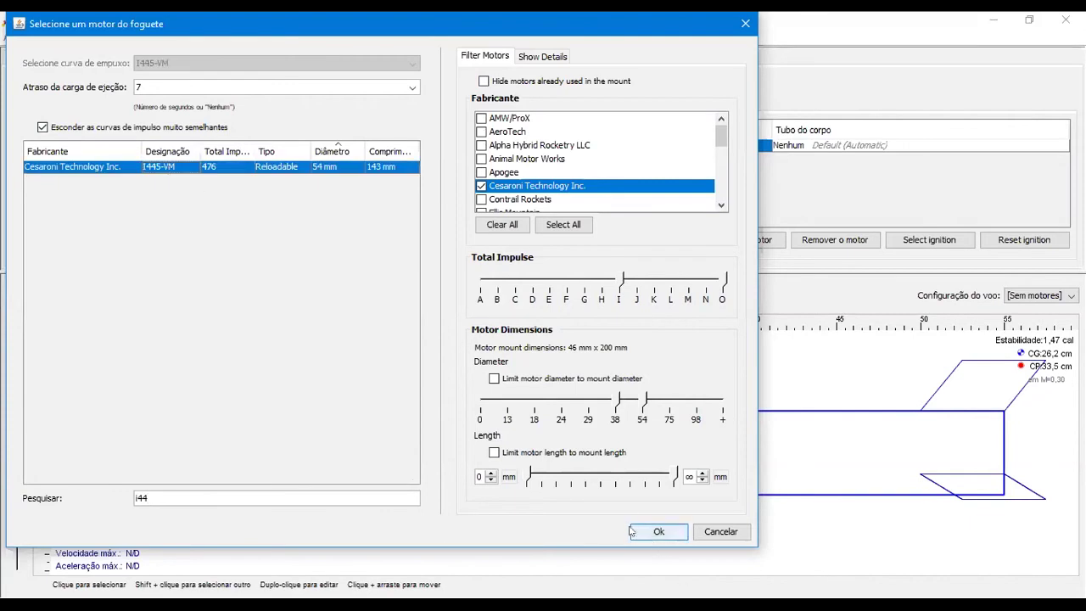
left_click(653, 530)
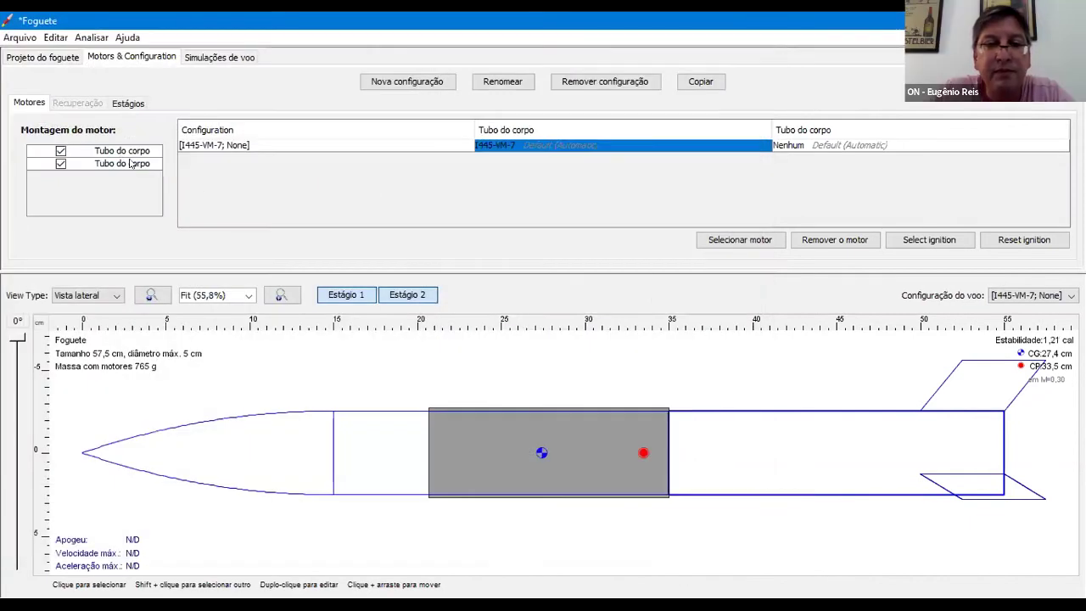
- Assign the Cesaroni I445-VM motor with a delay of 6 to the Estágio de reforço body tube
left_click(61, 163)
left_click(821, 148)
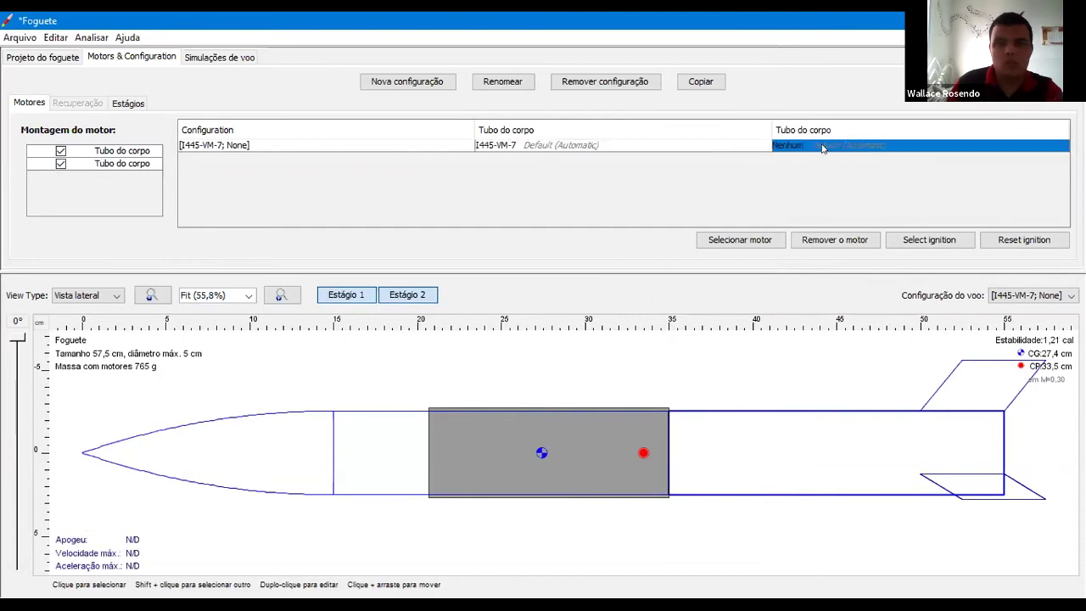
double_click(821, 148)
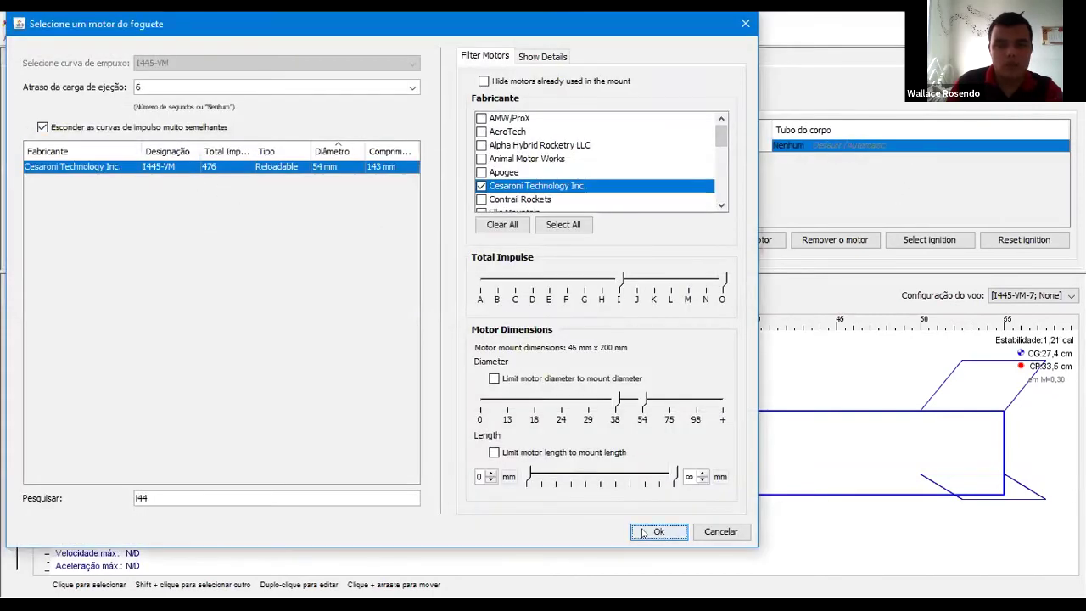
key("Return")
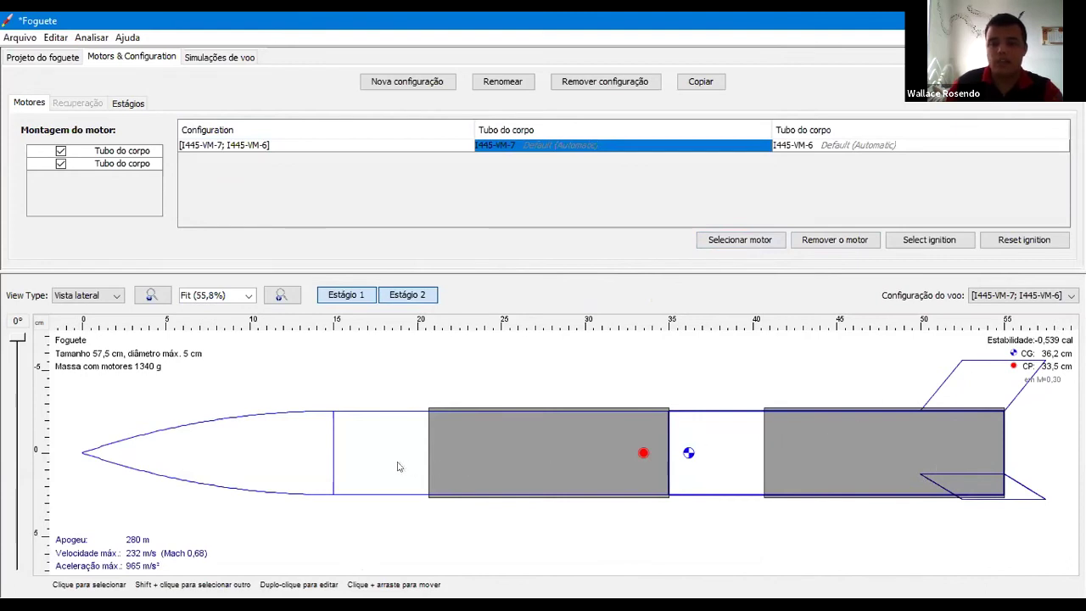
- Set the outer diameter of the Sustentador body tube to 6 cm and close its configuration
left_click(374, 443)
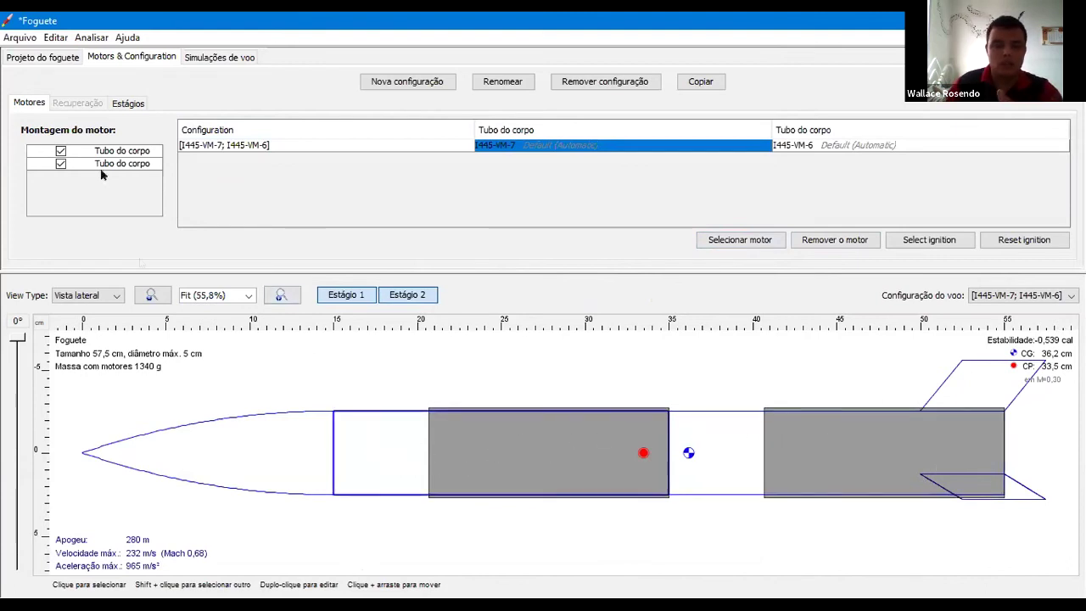
left_click(49, 59)
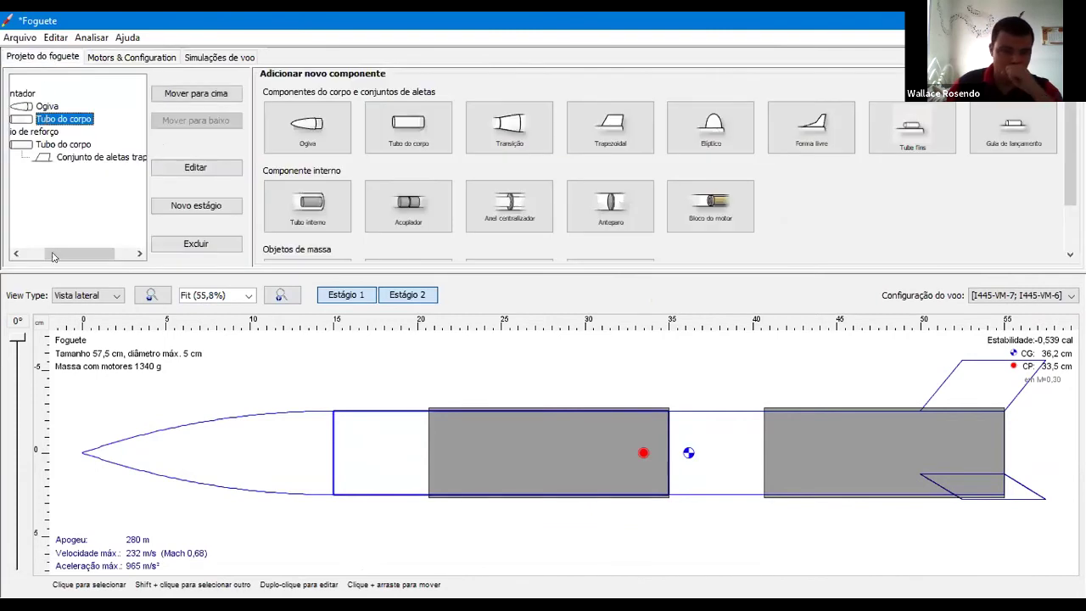
left_click_drag(56, 254, 4, 262)
left_click(187, 169)
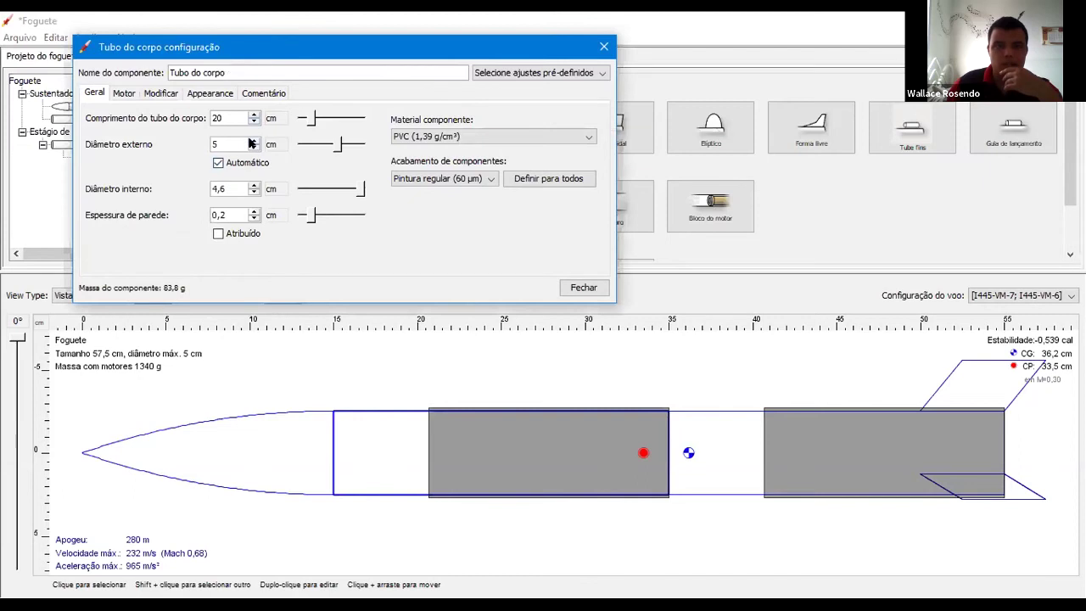
left_click(251, 142)
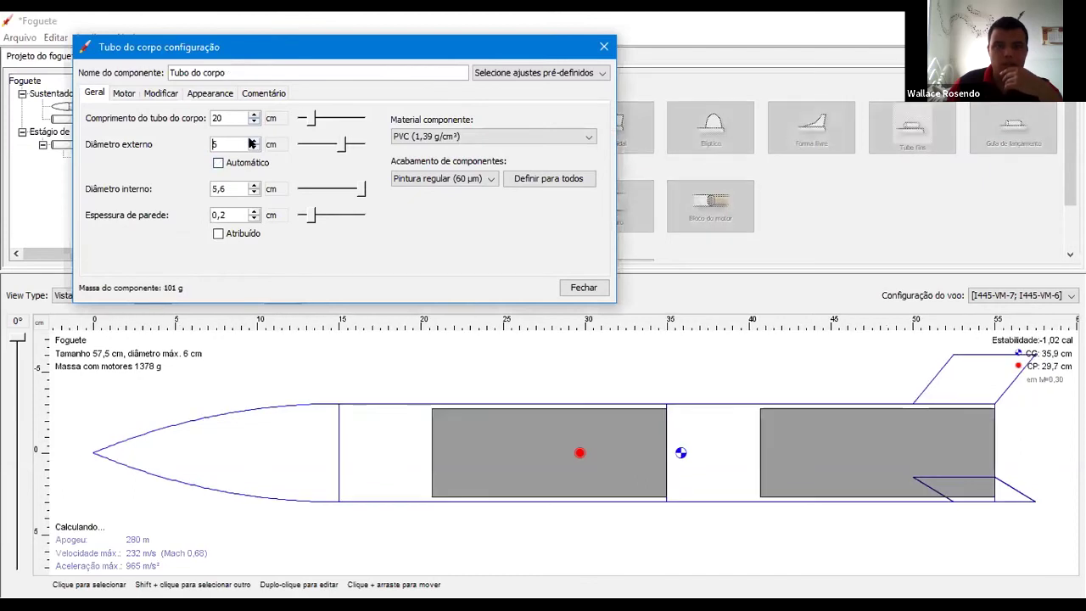
left_click(583, 289)
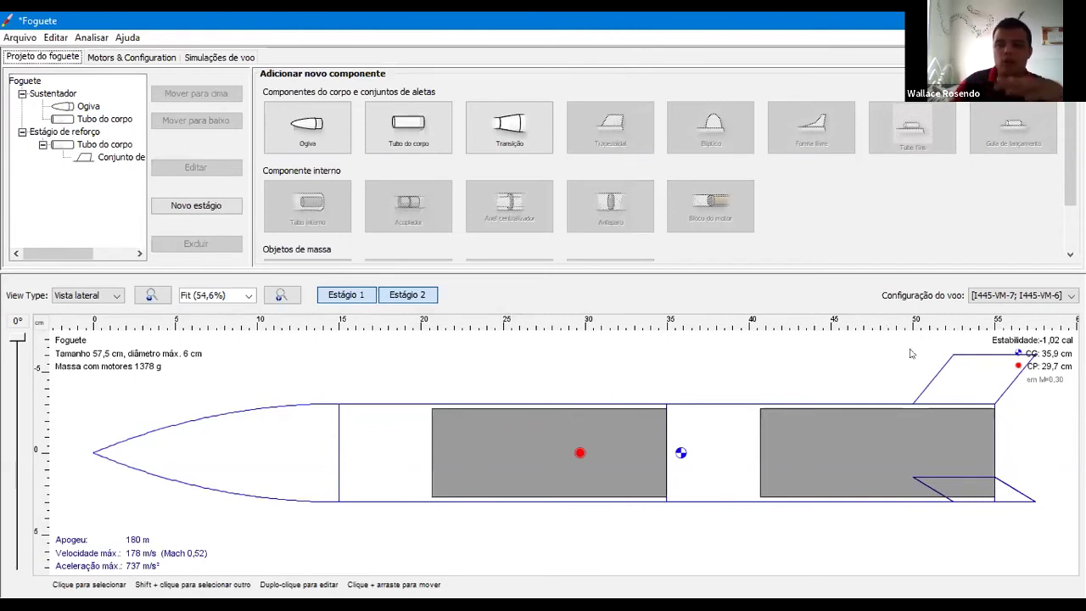
- Set the number of fins in the trapezoidal fin set to 4
double_click(967, 392)
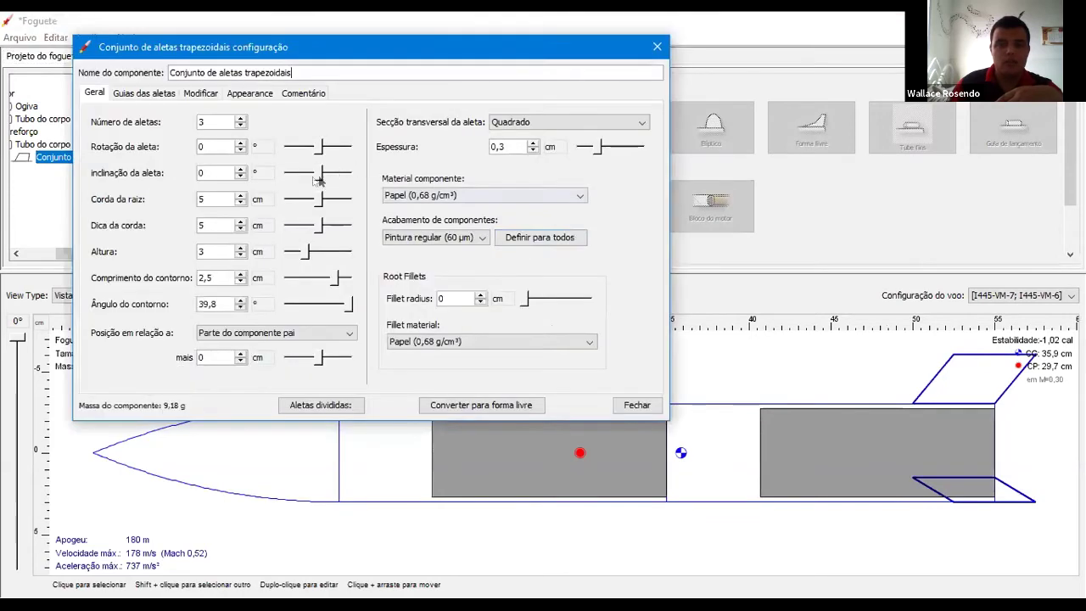
left_click(239, 119)
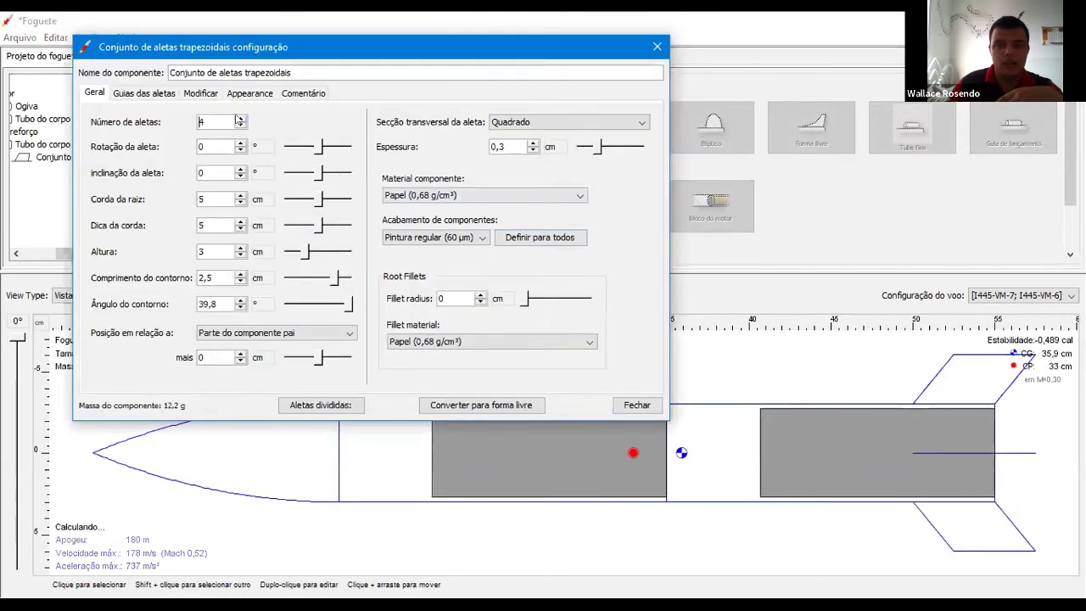
- Close the configuration of the trapezoidal fin set
left_click(632, 405)
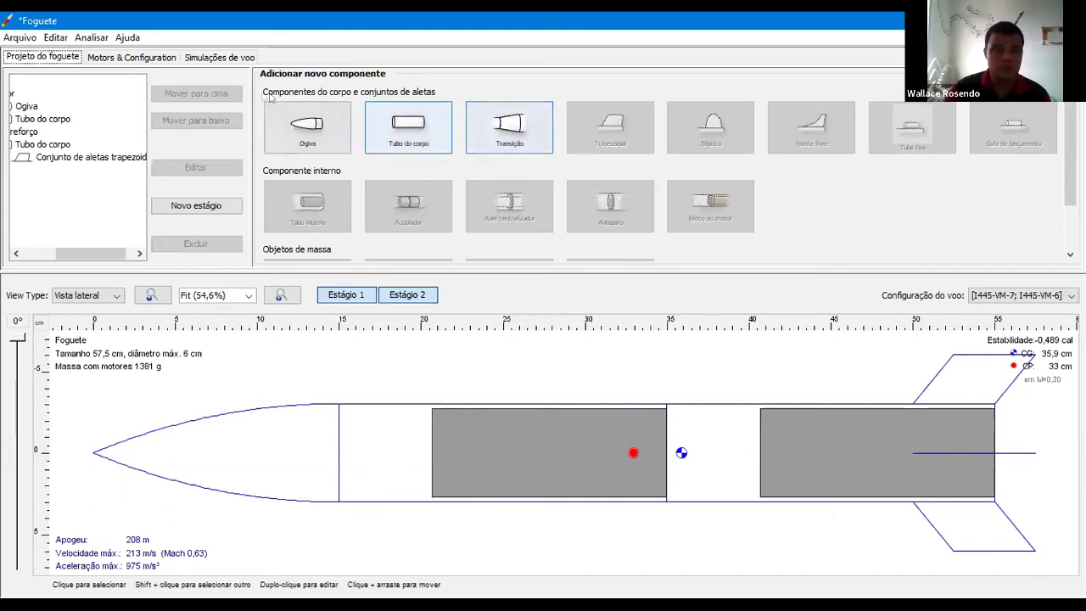
left_click(127, 58)
left_click(70, 58)
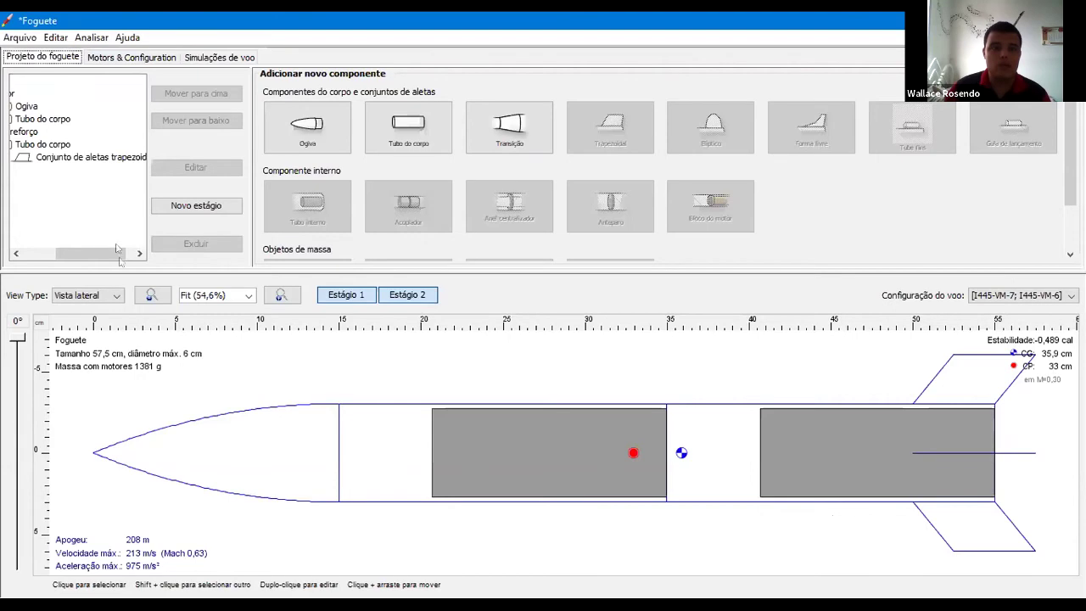
left_click_drag(97, 260, 63, 260)
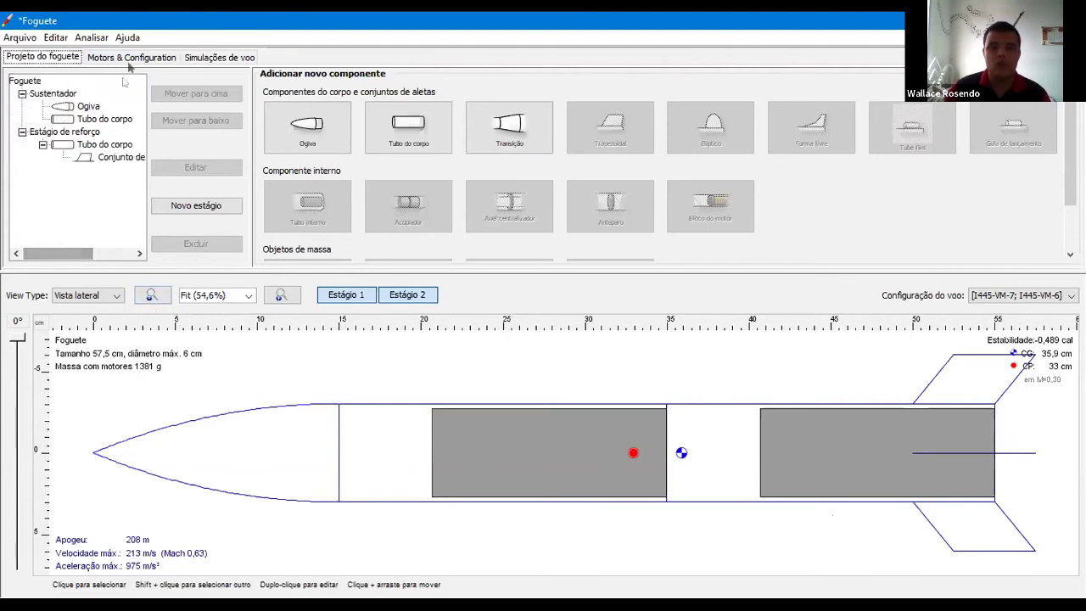
- Create a new flight simulation with a launch rod angle of 5° and a rod length of 200 cm
left_click(219, 57)
left_click(321, 83)
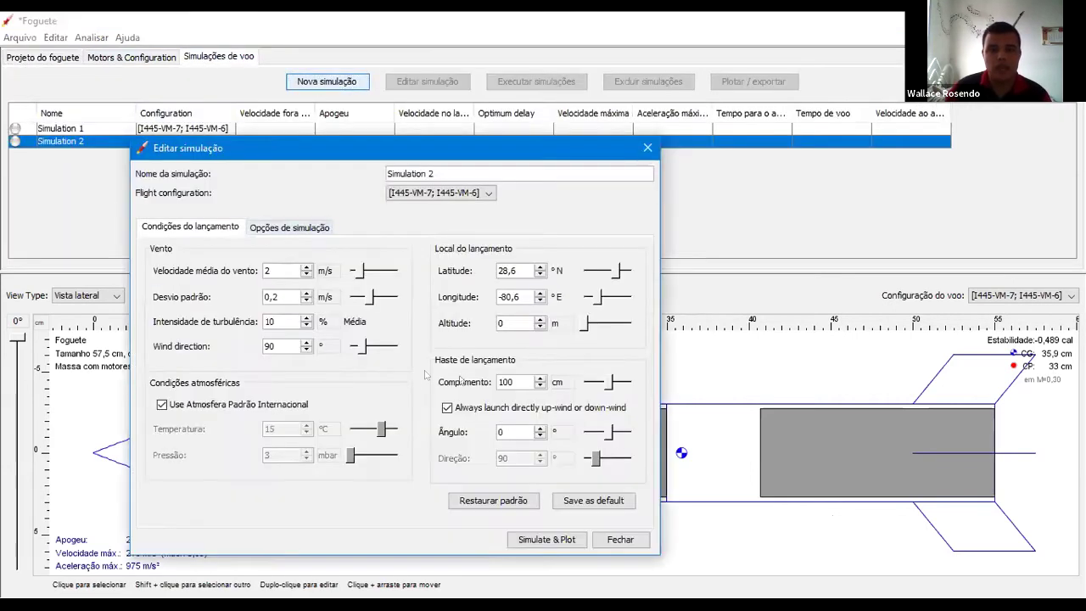
double_click(501, 432)
type("5")
double_click(509, 383)
type("200")
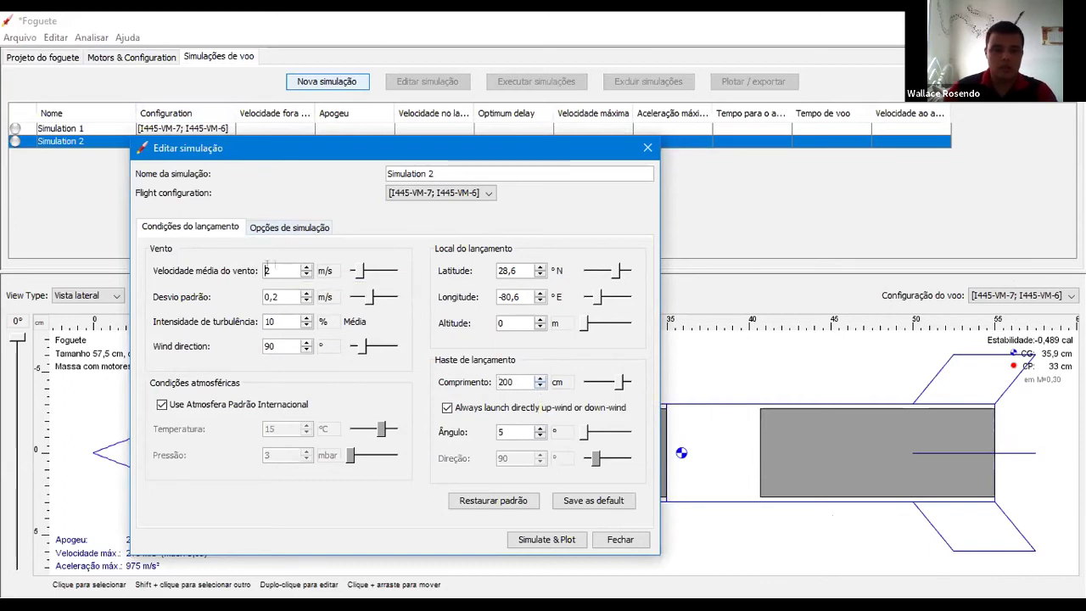
- Simulate the flight and plot only Altitude against Distância lateral, without vertical velocity and acceleration, and close the plot
left_click(546, 542)
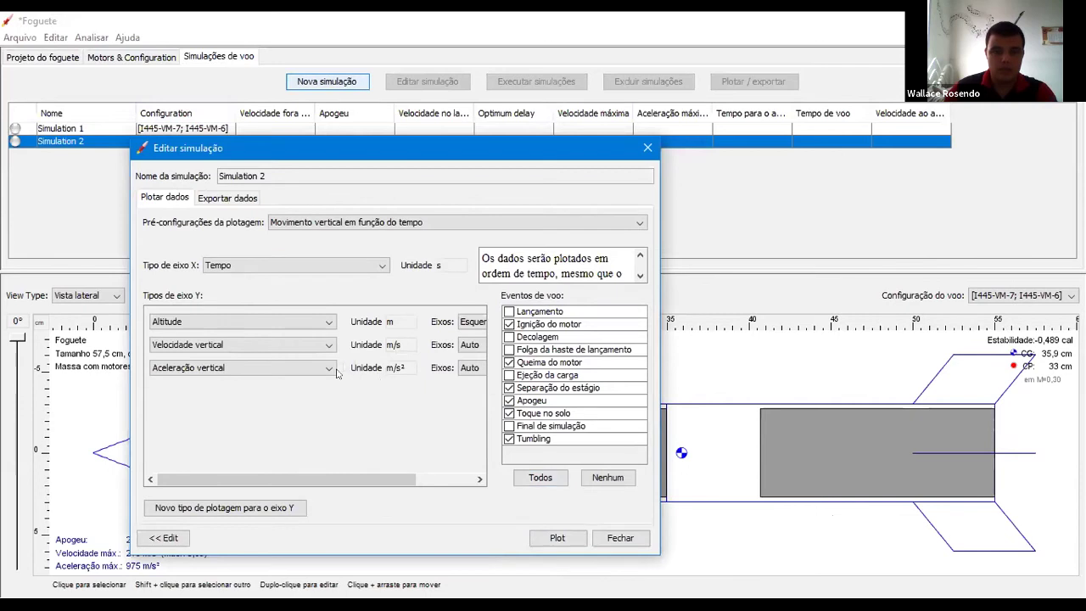
left_click(449, 480)
left_click(461, 367)
left_click(460, 344)
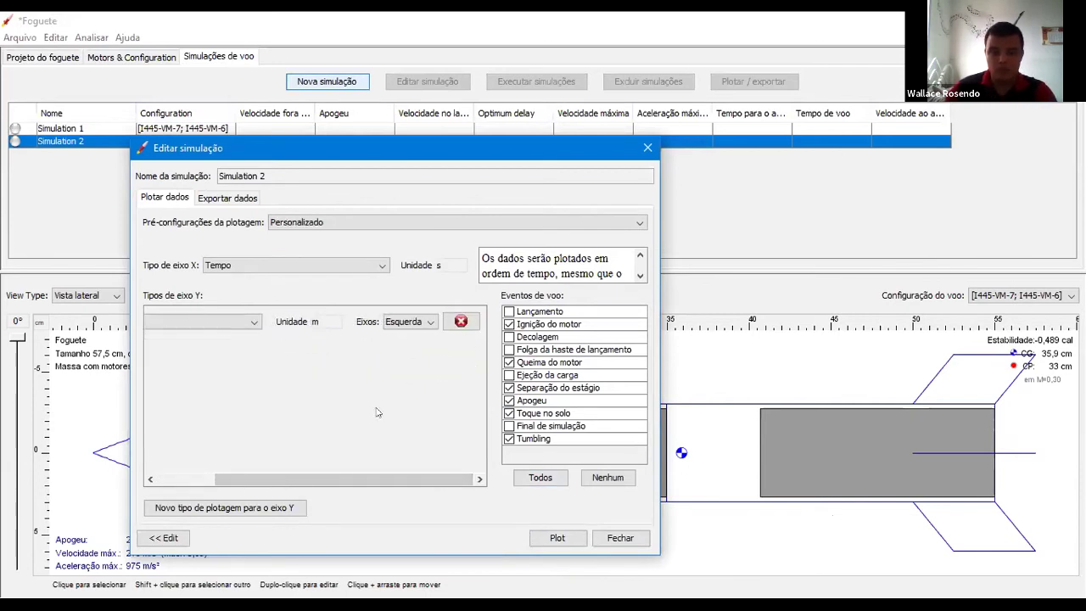
left_click(334, 266)
scroll(251, 331, "down", 2)
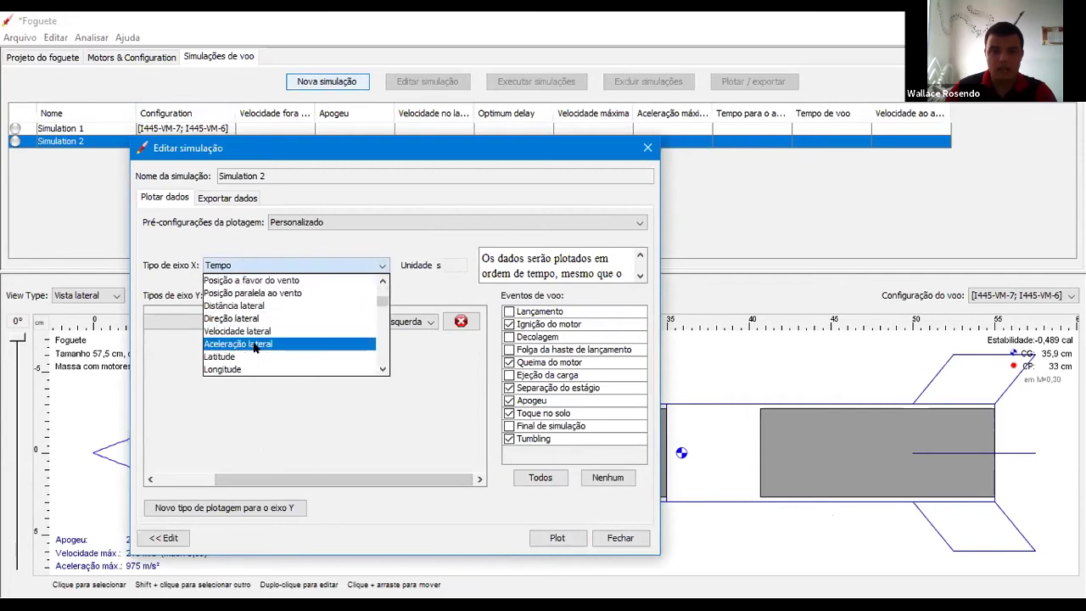
left_click(257, 306)
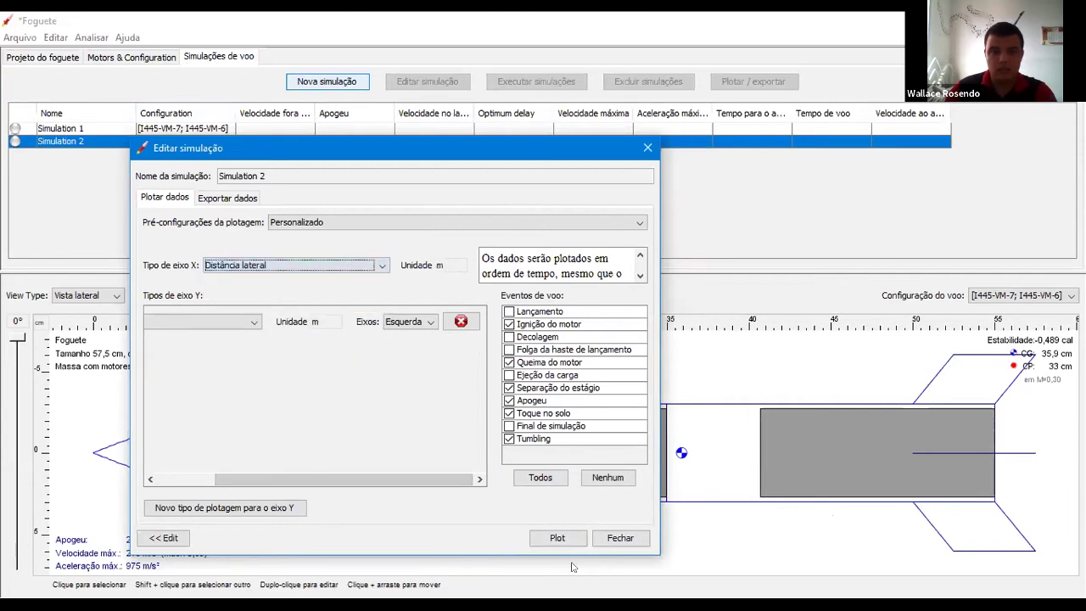
left_click(556, 540)
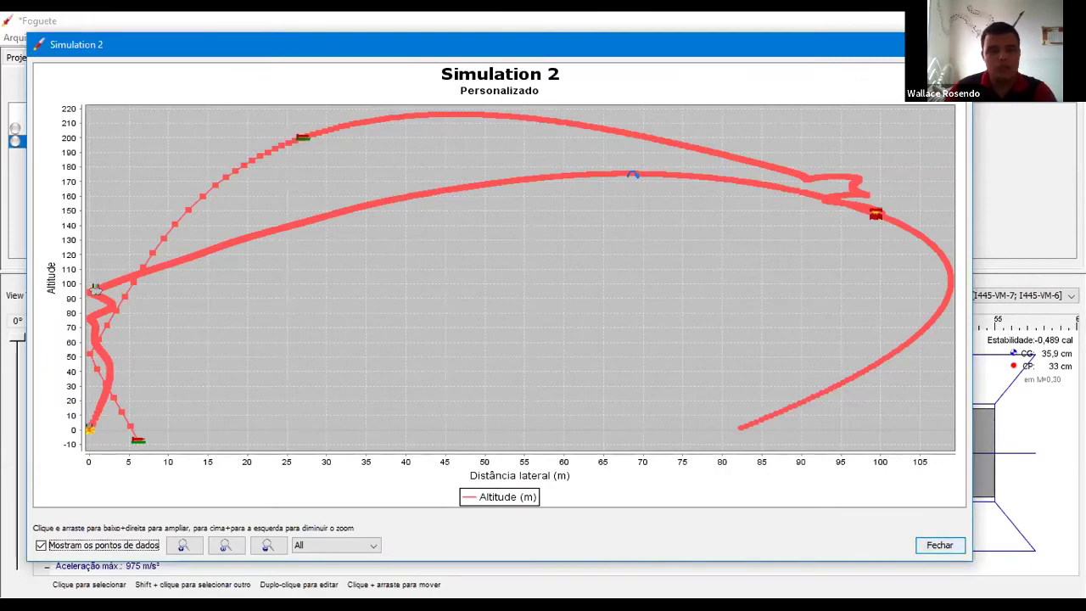
key("Escape")
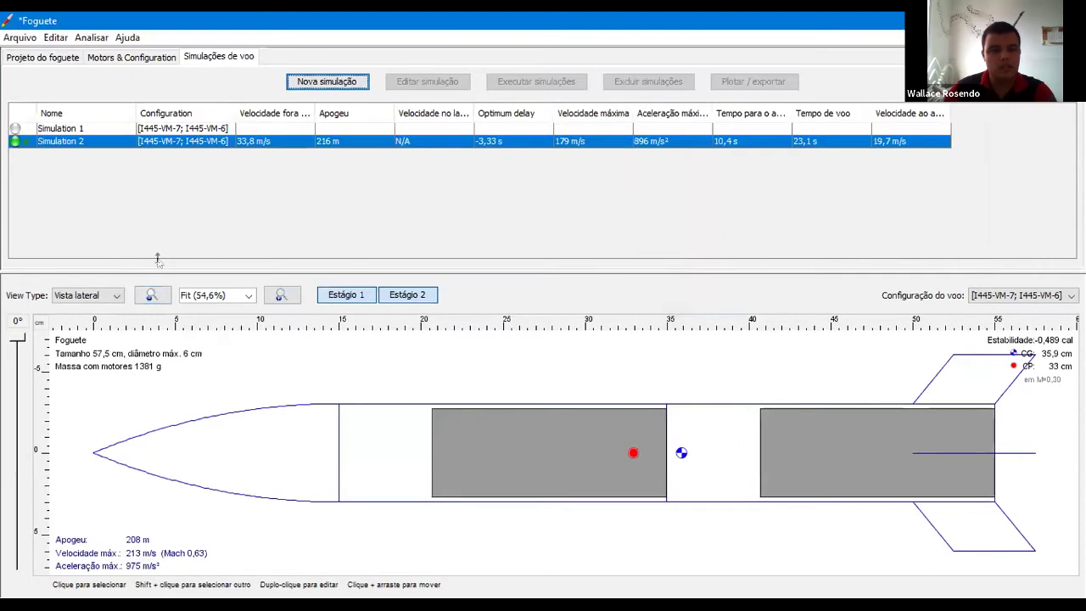
- Set the motor ignition of the Estágio de reforço body tube to "Primeira queima do estágio anterior" and close its configuration
left_click(42, 56)
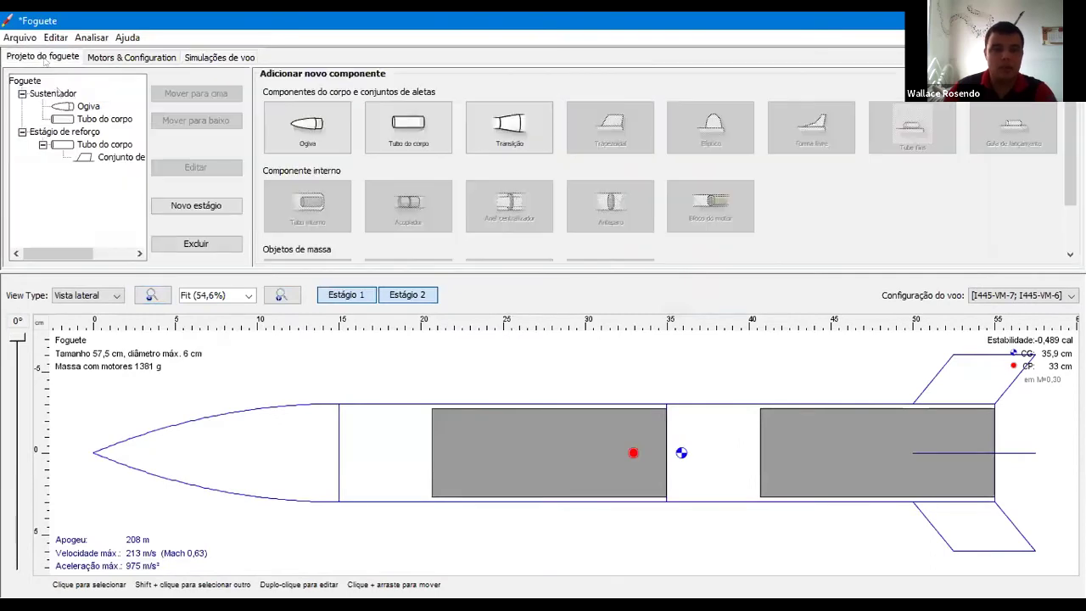
left_click(79, 142)
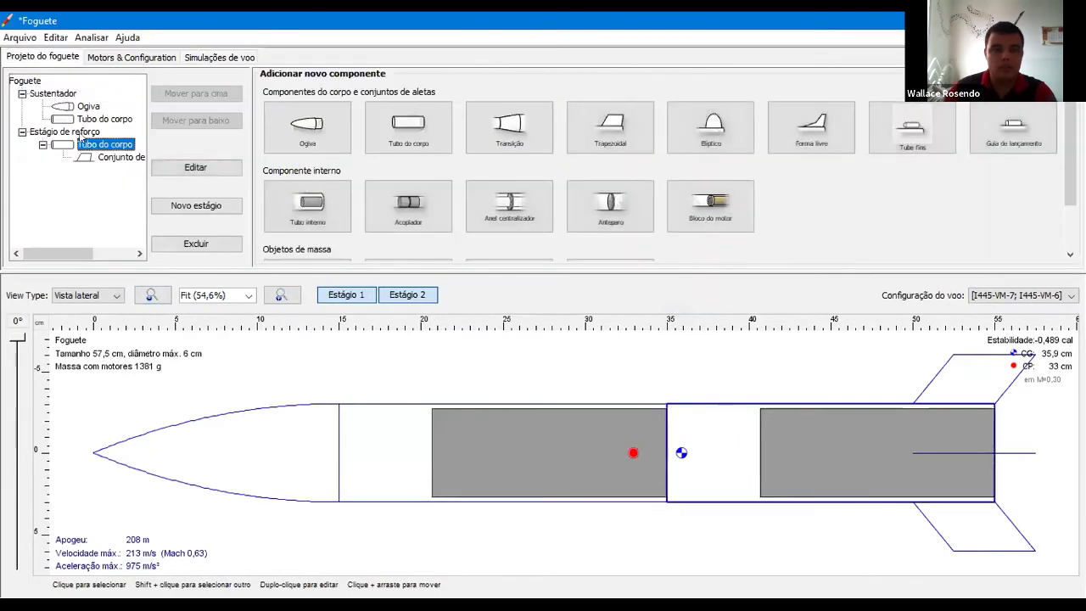
left_click(167, 166)
left_click(121, 94)
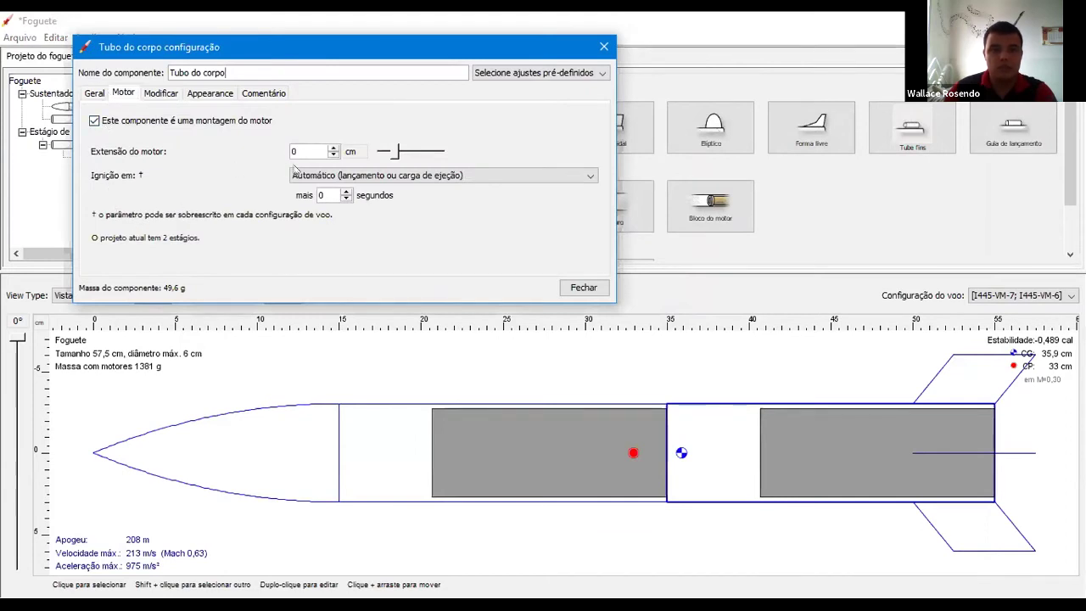
left_click(302, 174)
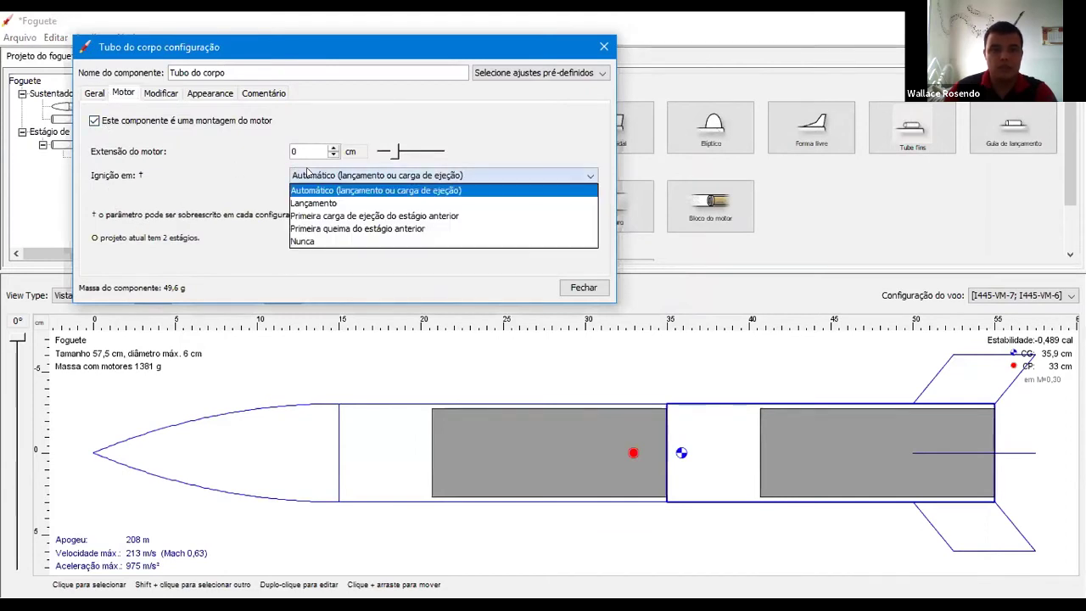
left_click(347, 229)
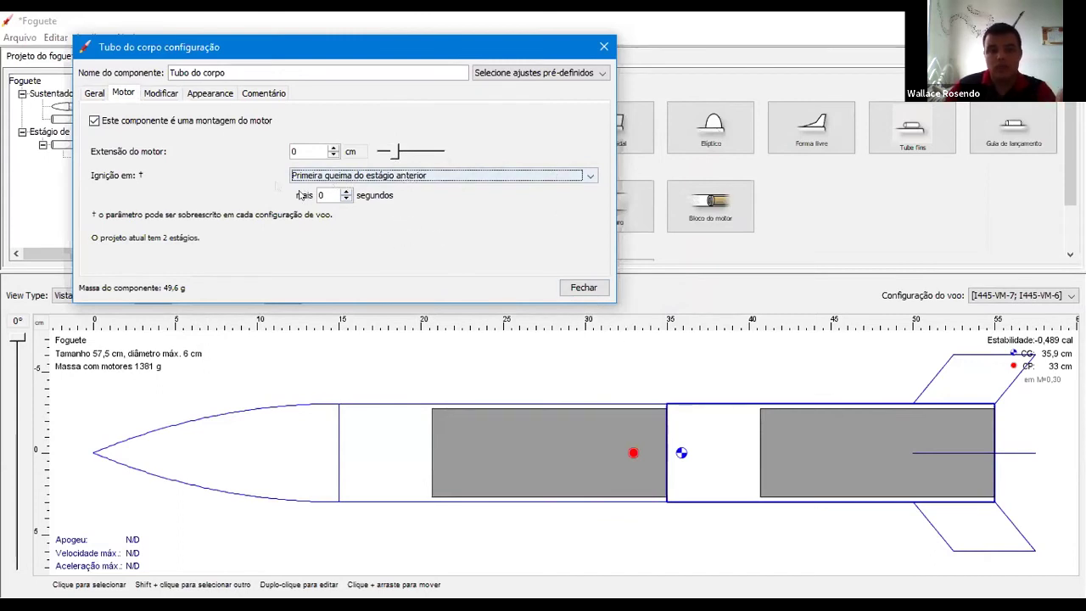
left_click(157, 94)
left_click(123, 93)
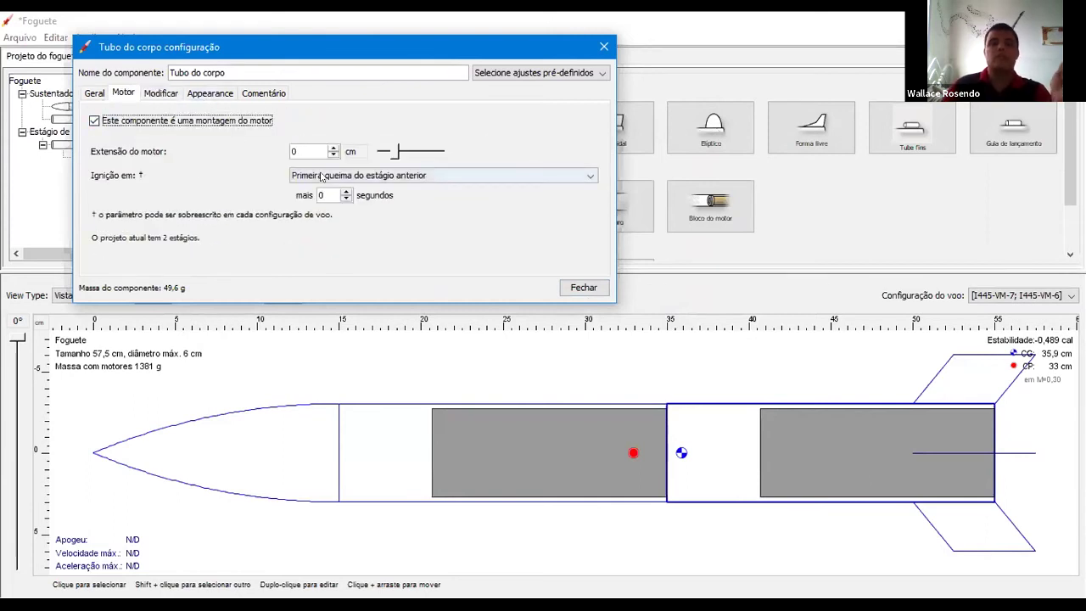
left_click(584, 288)
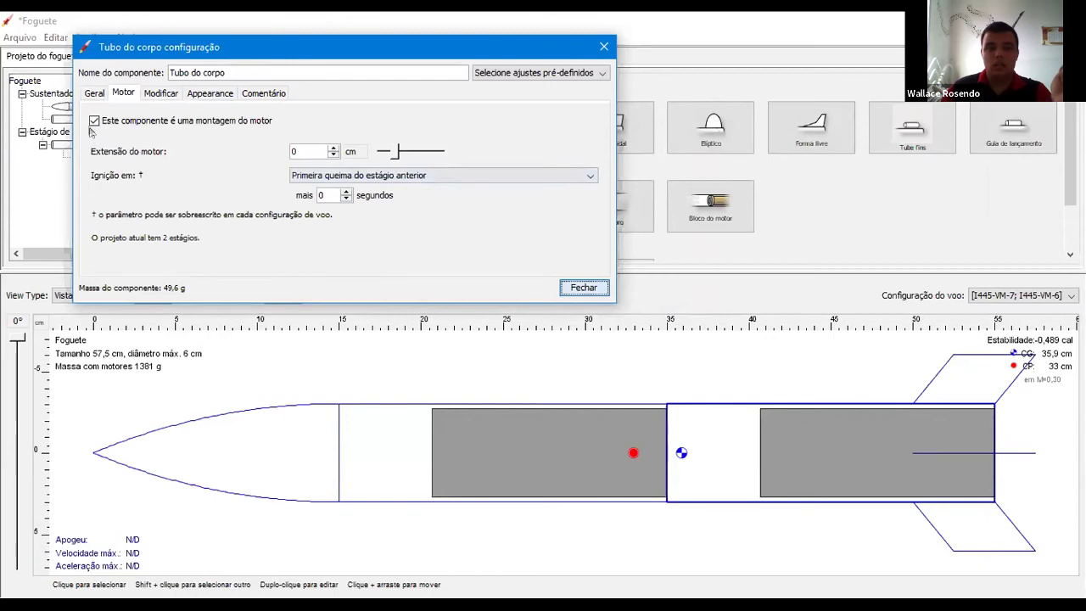
- Set the motor ignition of the Sustentador body tube to "Primeira carga de ejeção do estágio anterior" and close its configuration
double_click(89, 119)
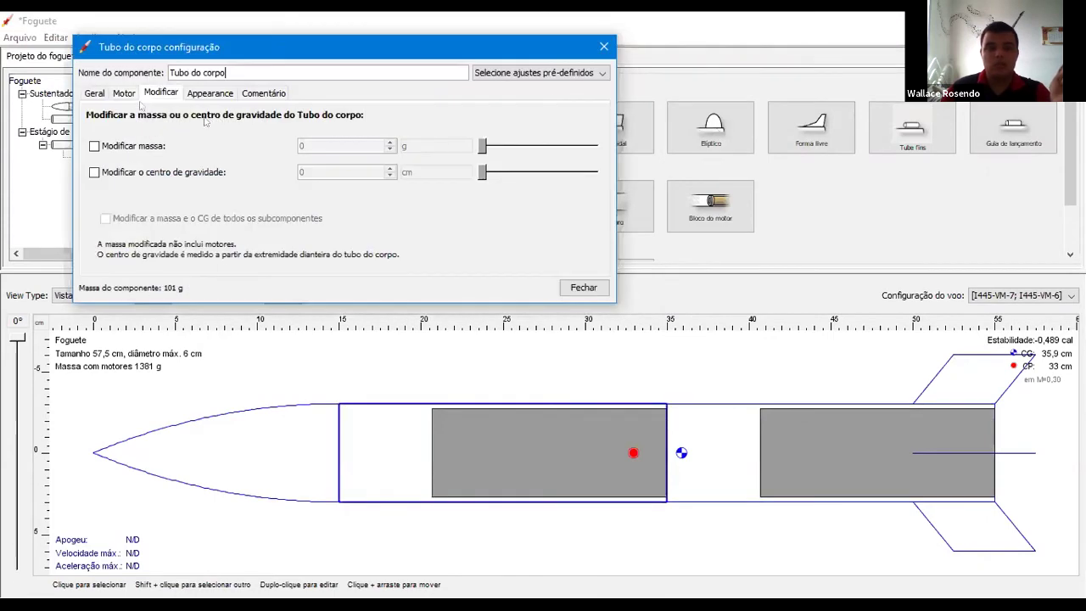
left_click(123, 94)
left_click(335, 174)
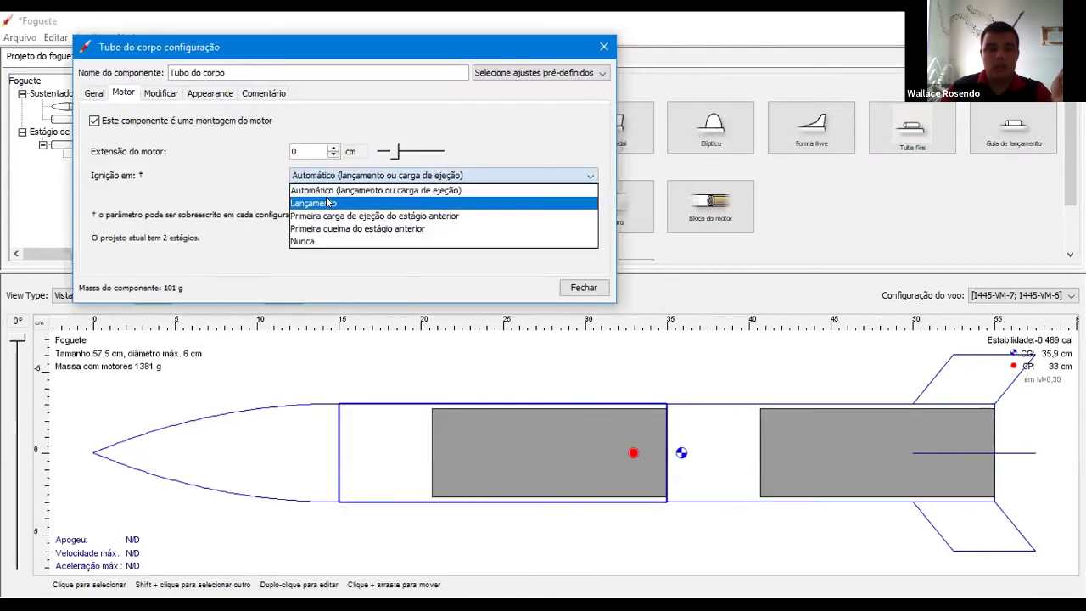
left_click(329, 203)
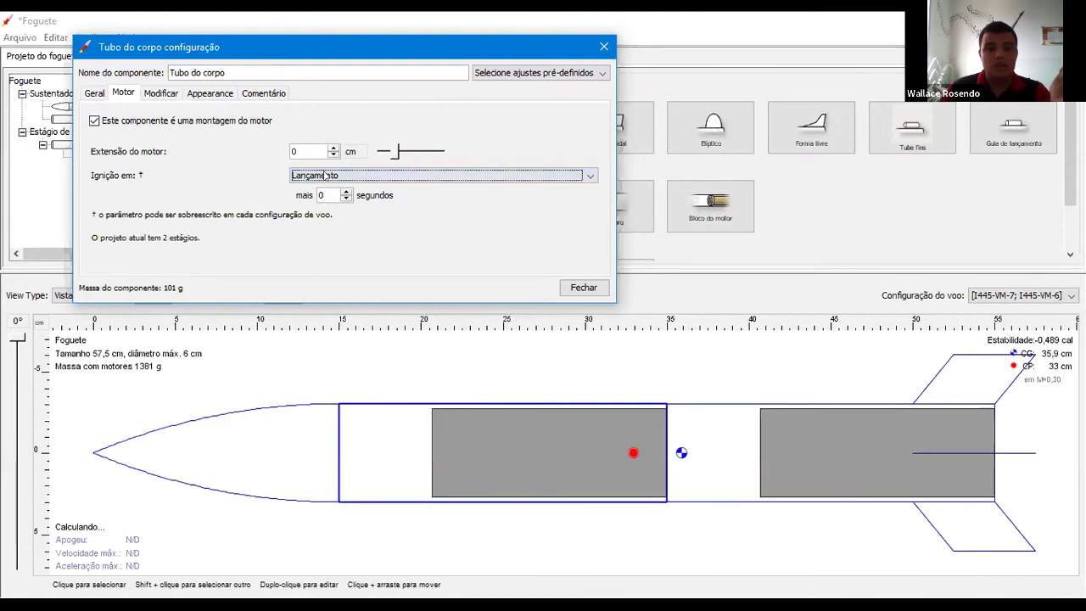
left_click(325, 174)
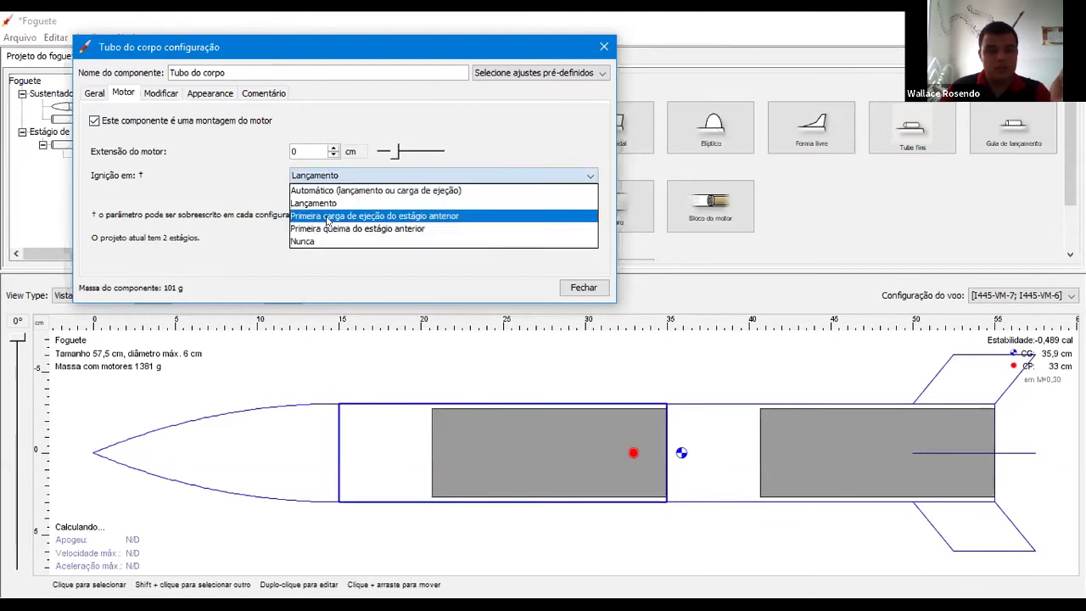
left_click(326, 216)
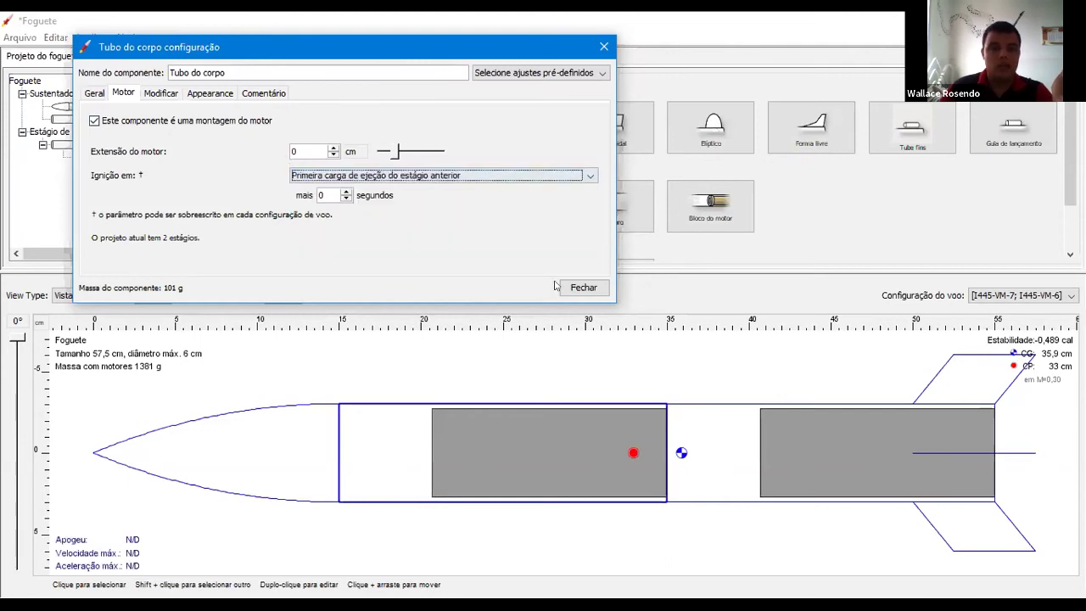
left_click(556, 287)
- Set the motor ignition of the Estágio de reforço body tube to "Lançamento" and close its configuration
double_click(795, 419)
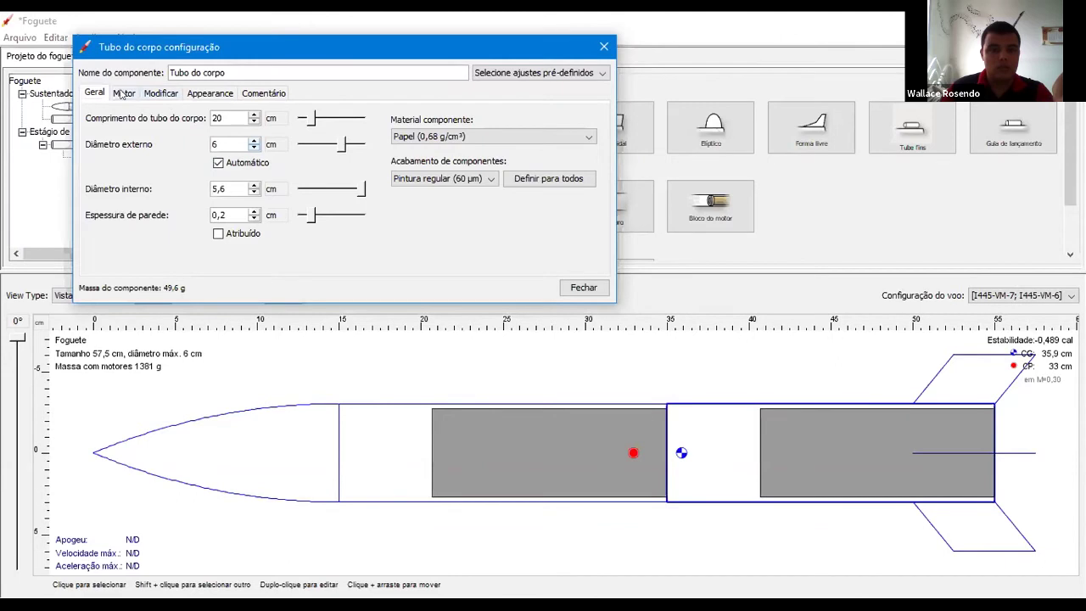
left_click(123, 93)
left_click(352, 170)
left_click(333, 202)
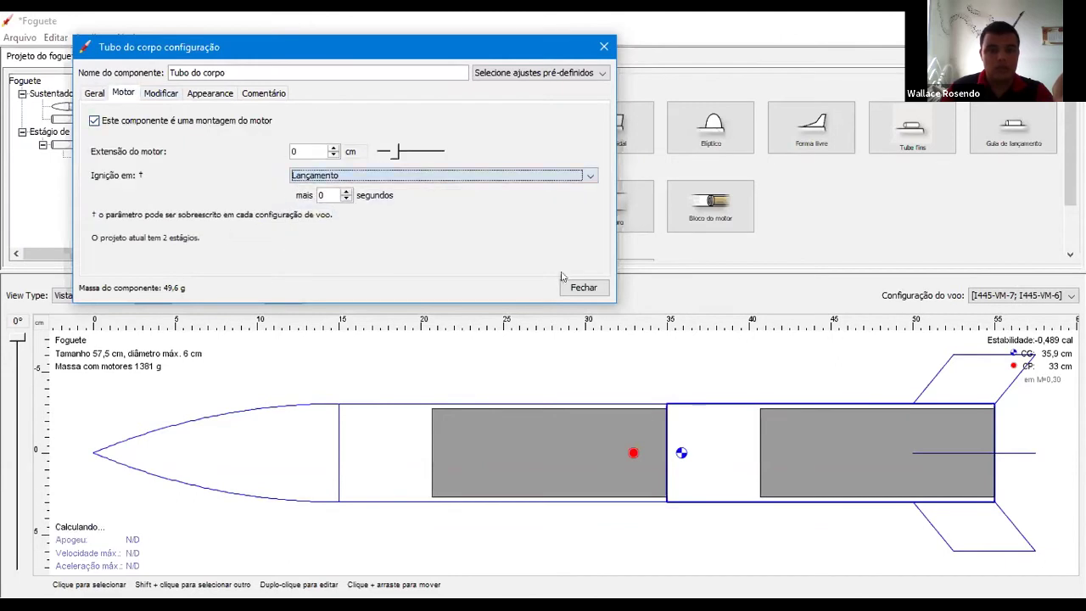
left_click(583, 288)
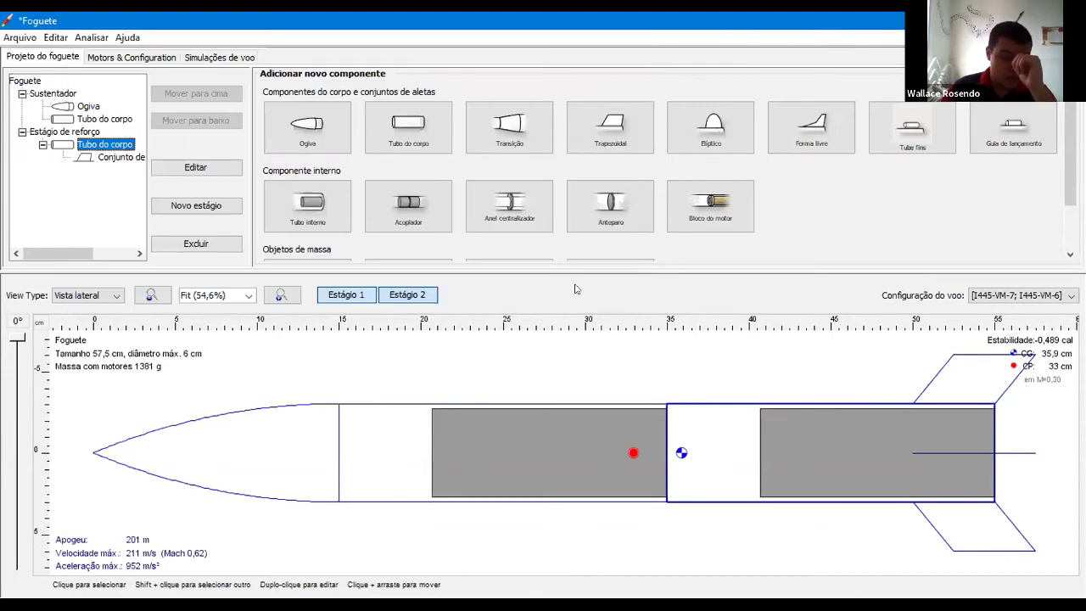
left_click(275, 477)
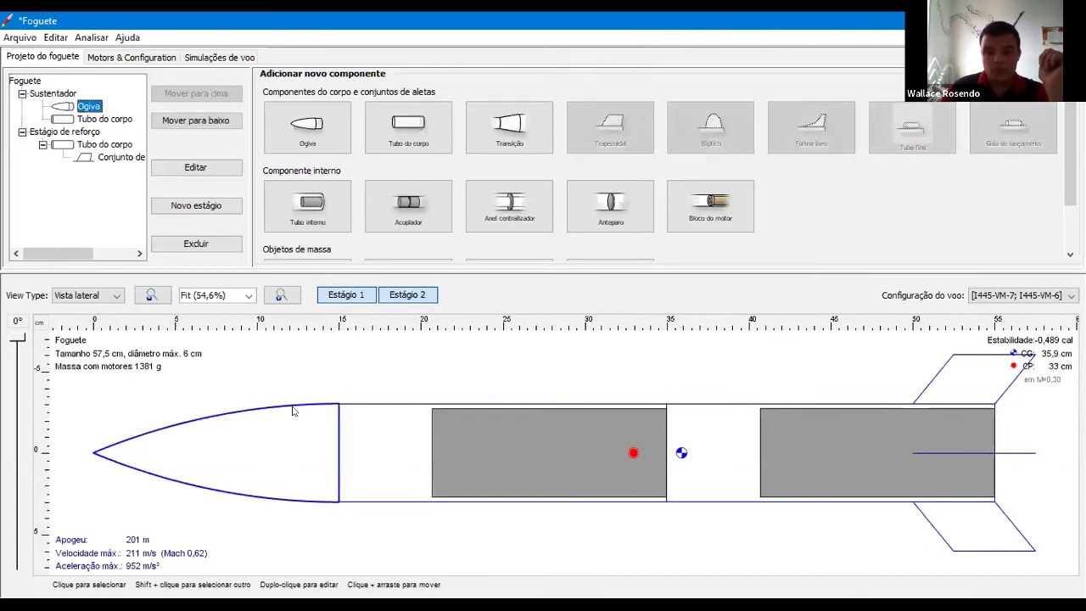
left_click(917, 450)
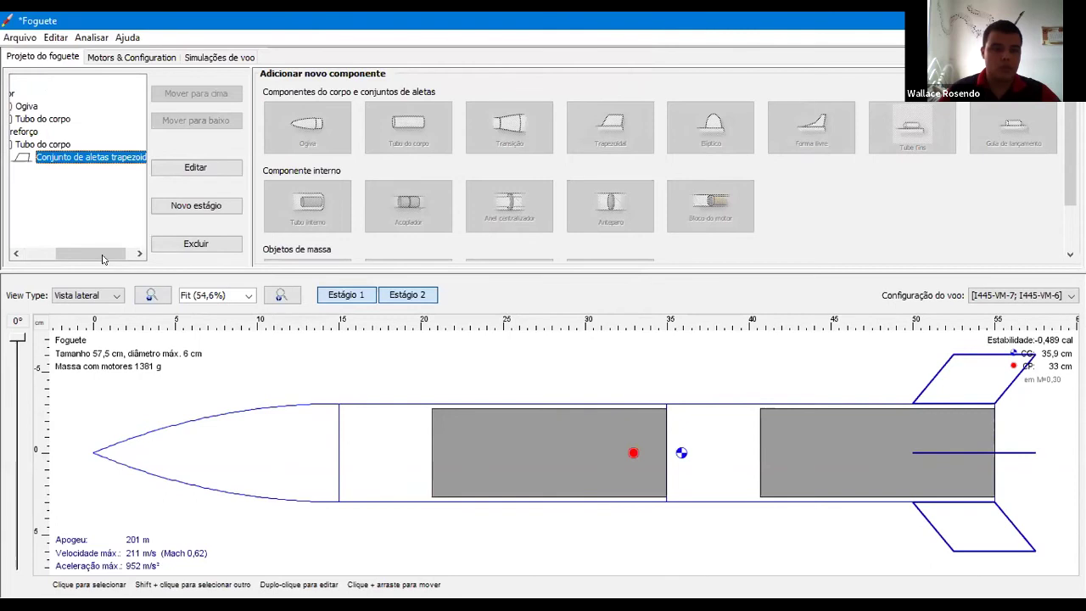
left_click(34, 253)
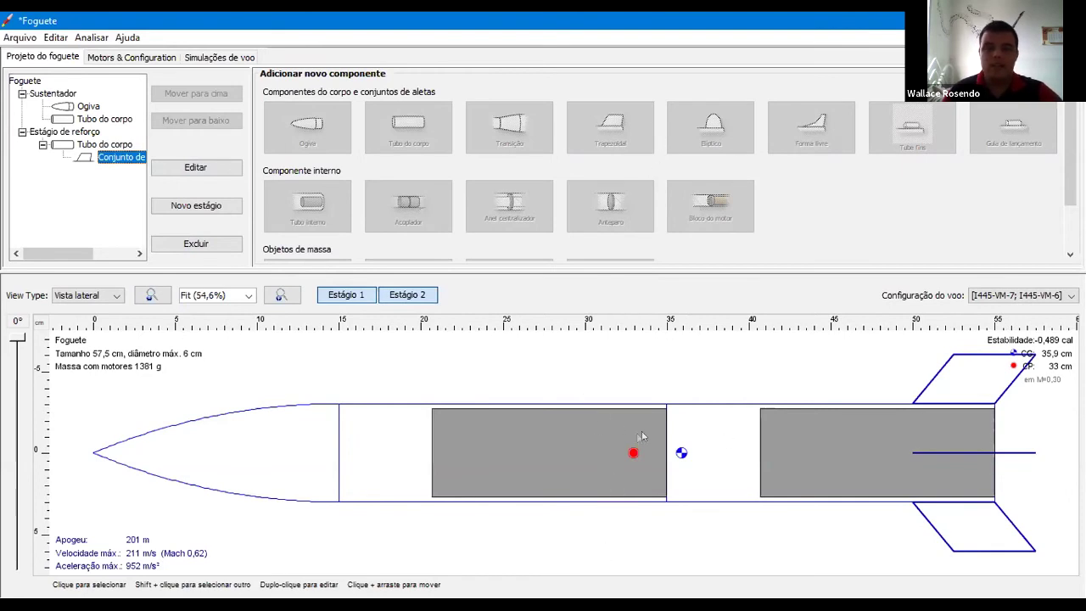
- Add a trapezoidal fin set with 4 fins to the Sustentador body tube and close its configuration
left_click(526, 416)
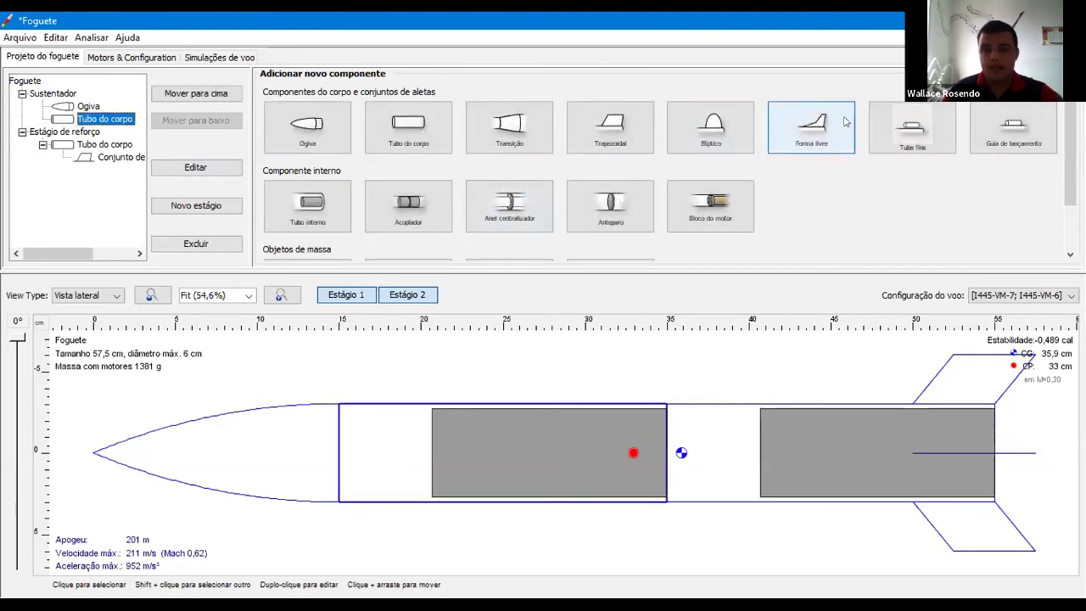
left_click(614, 138)
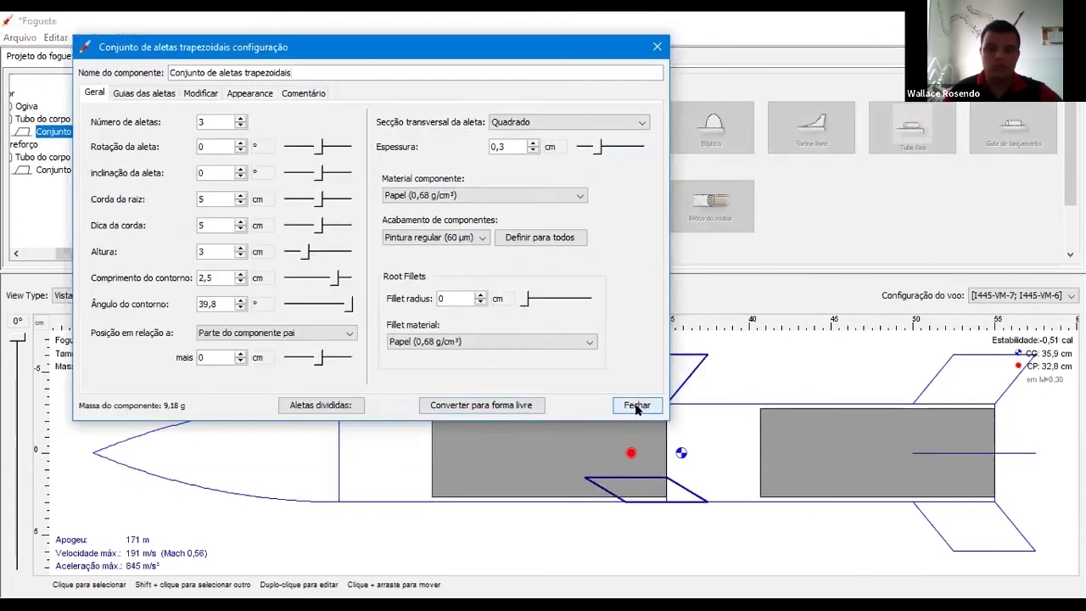
left_click(241, 118)
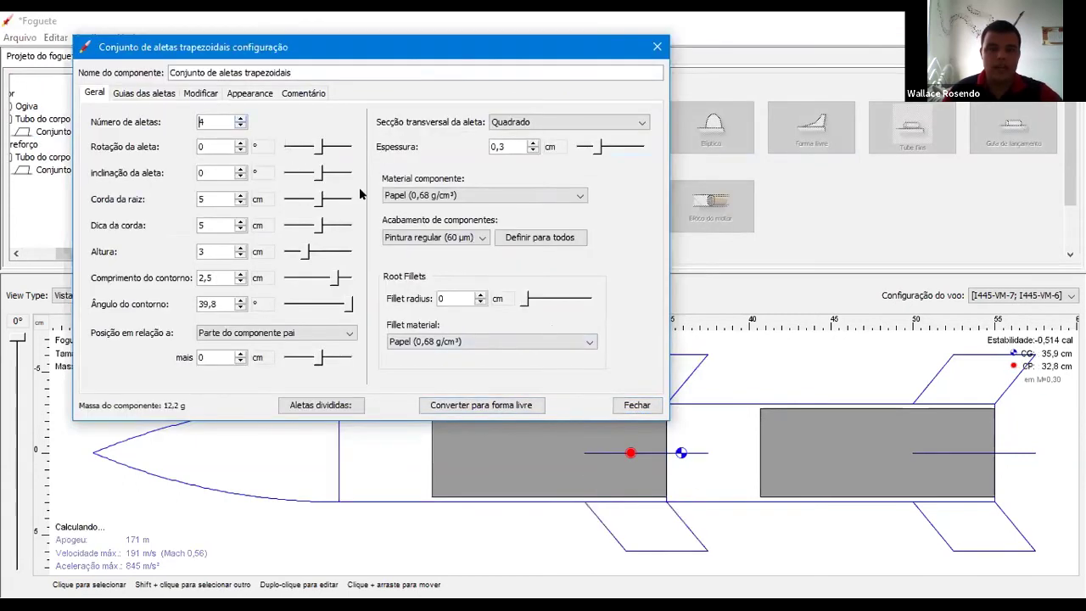
left_click(635, 405)
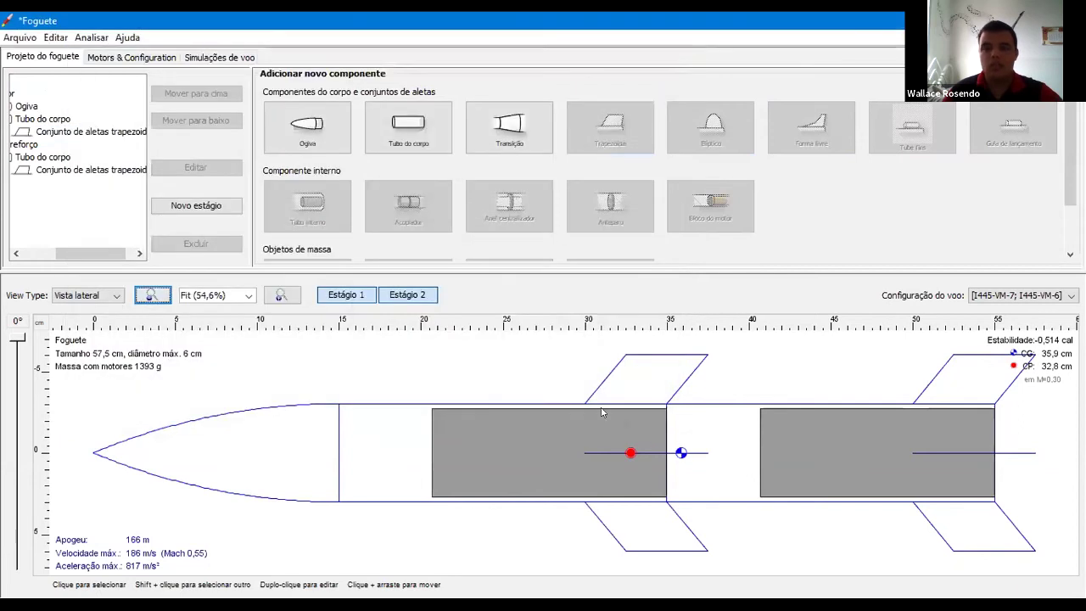
- Select the trapezoidal fin set on the Sustentador body tube
left_click_drag(113, 254, 79, 254)
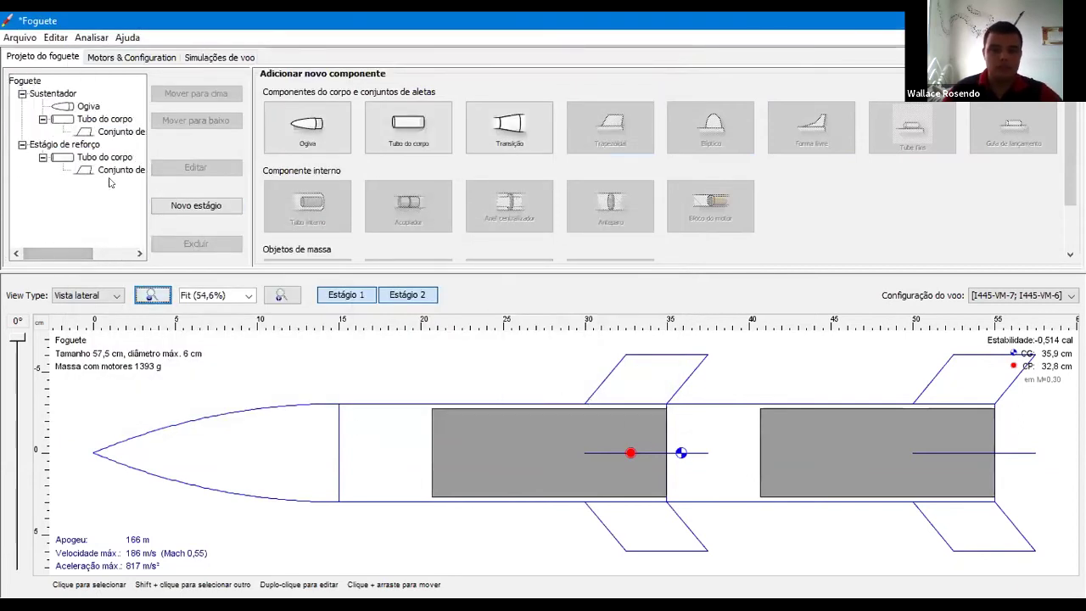
left_click(109, 133)
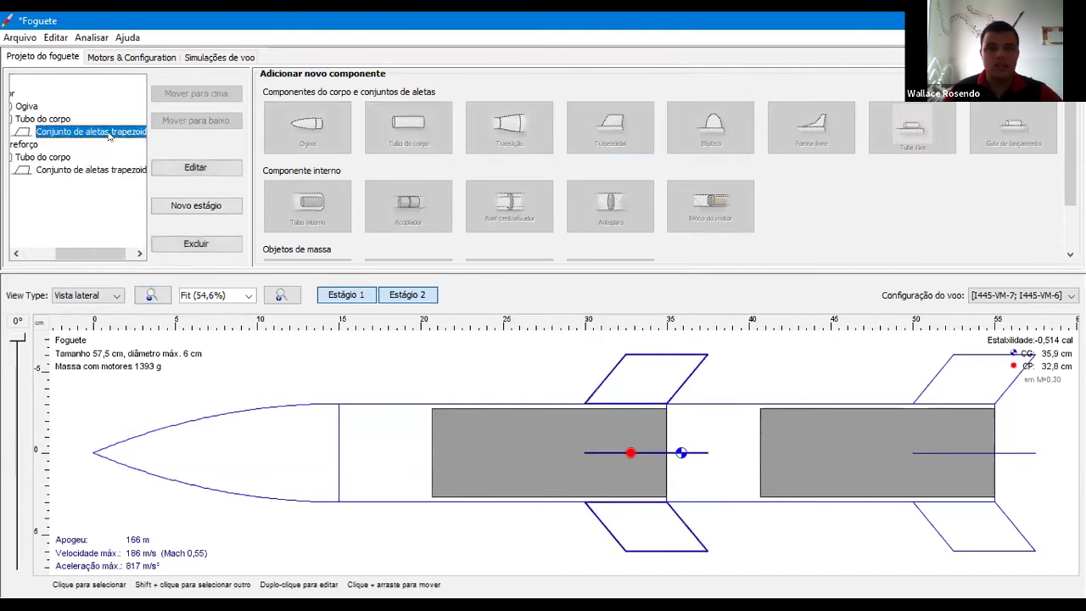
left_click_drag(101, 257, 67, 257)
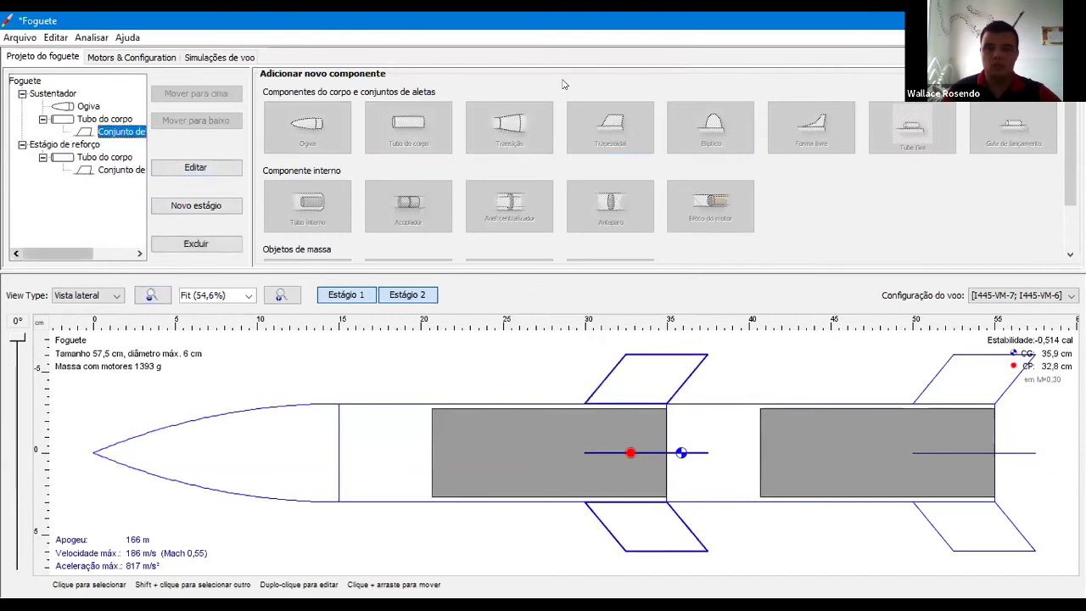